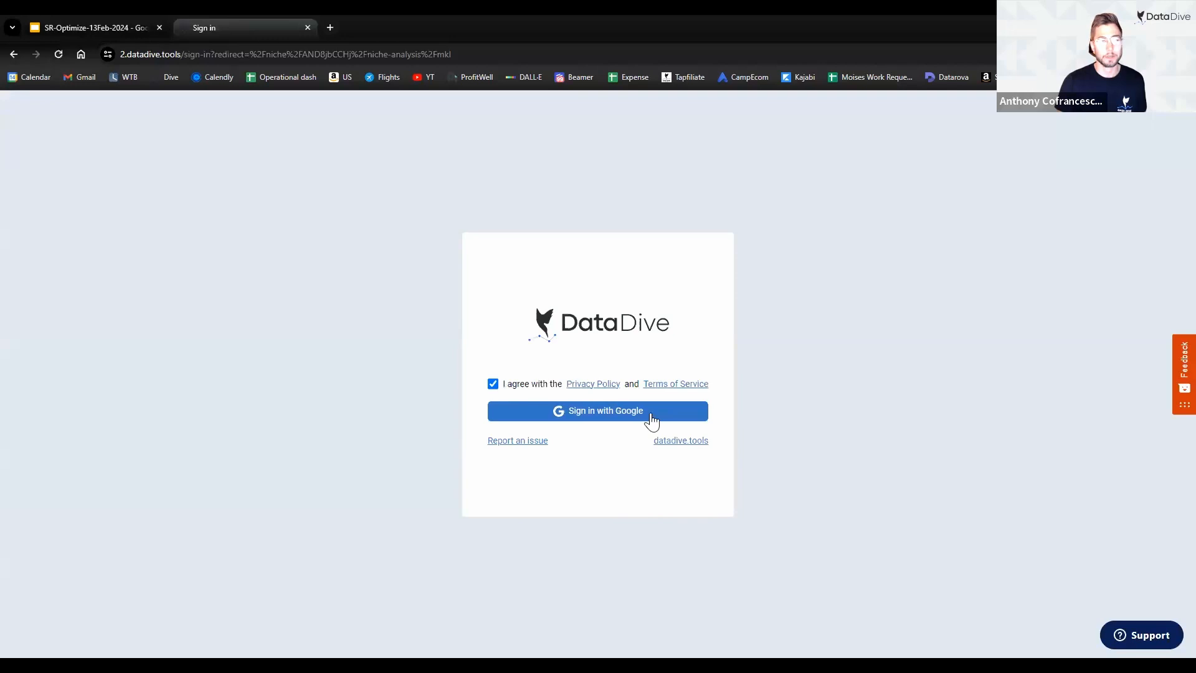
Step: Sign in to DataDive with Google and consult the Product Optimization Workflow slide in the SR-Optimize-13Feb-2024 presentation
click(651, 421)
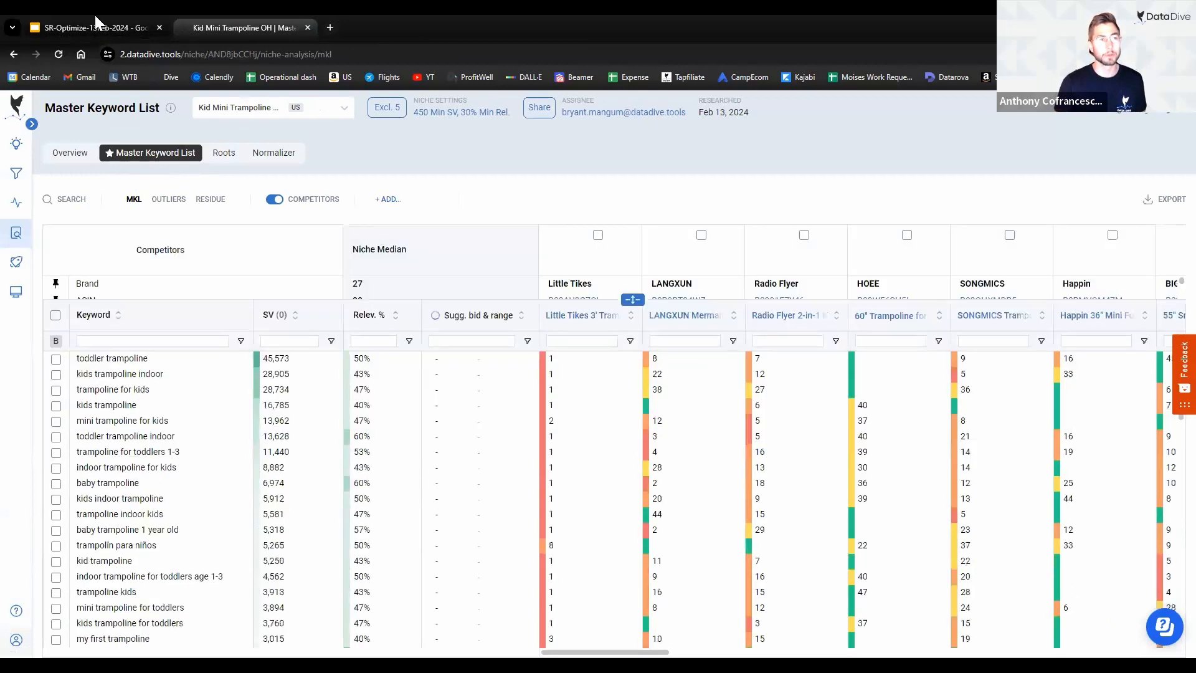
click(95, 25)
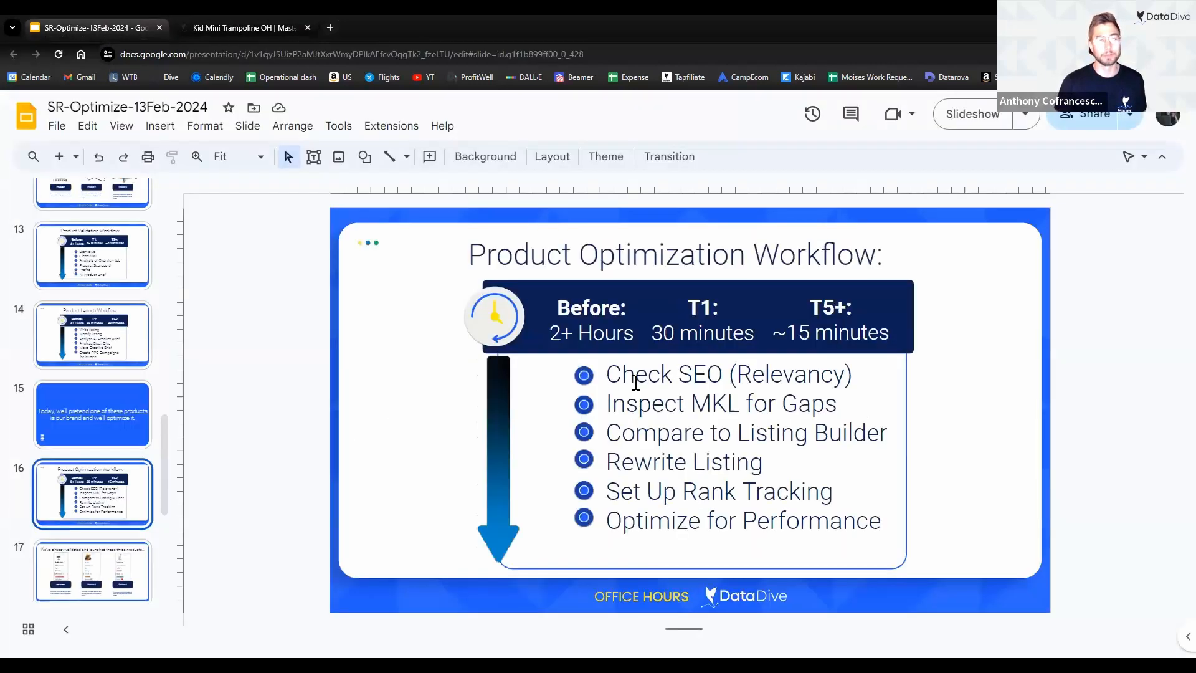
click(243, 27)
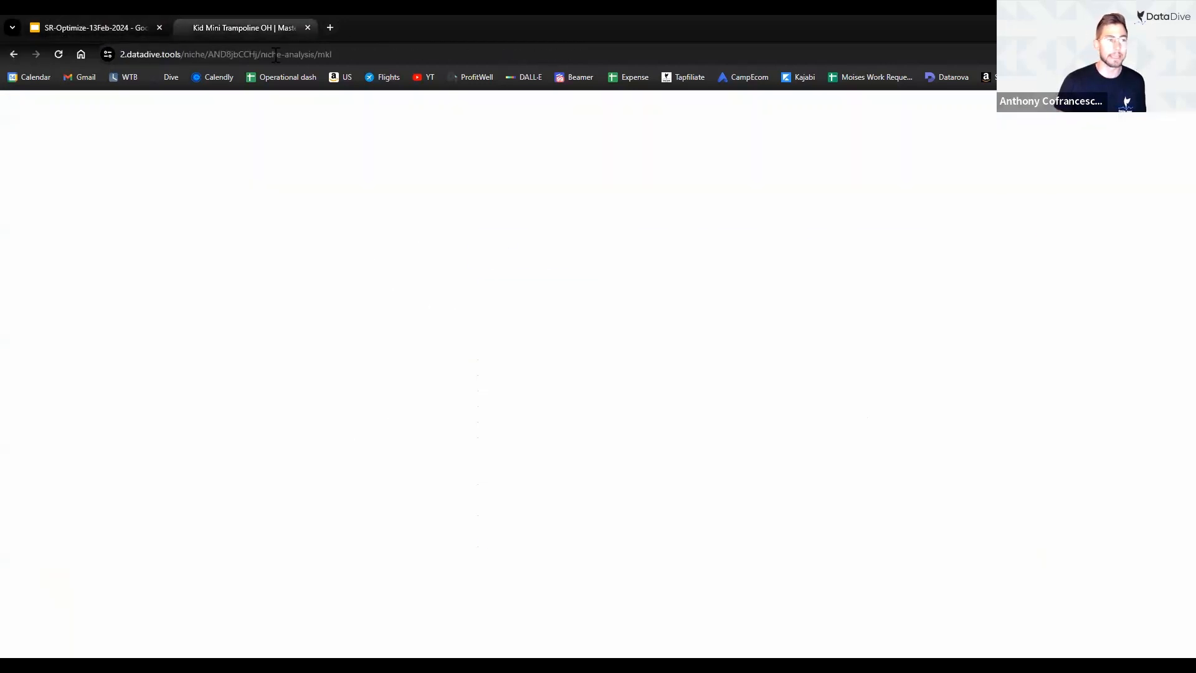
Step: Expand the competitor section of the Master Keyword List to review its rows from Brand through Seller's Country
drag(633, 299, 629, 485)
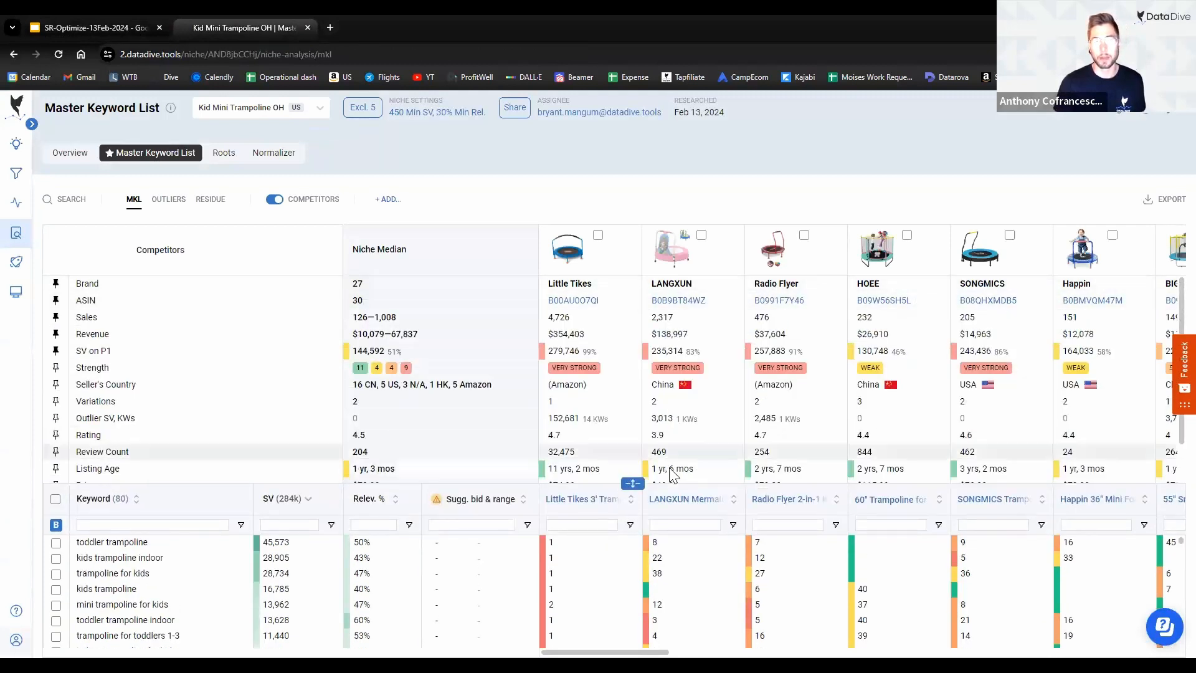
drag(633, 483, 633, 422)
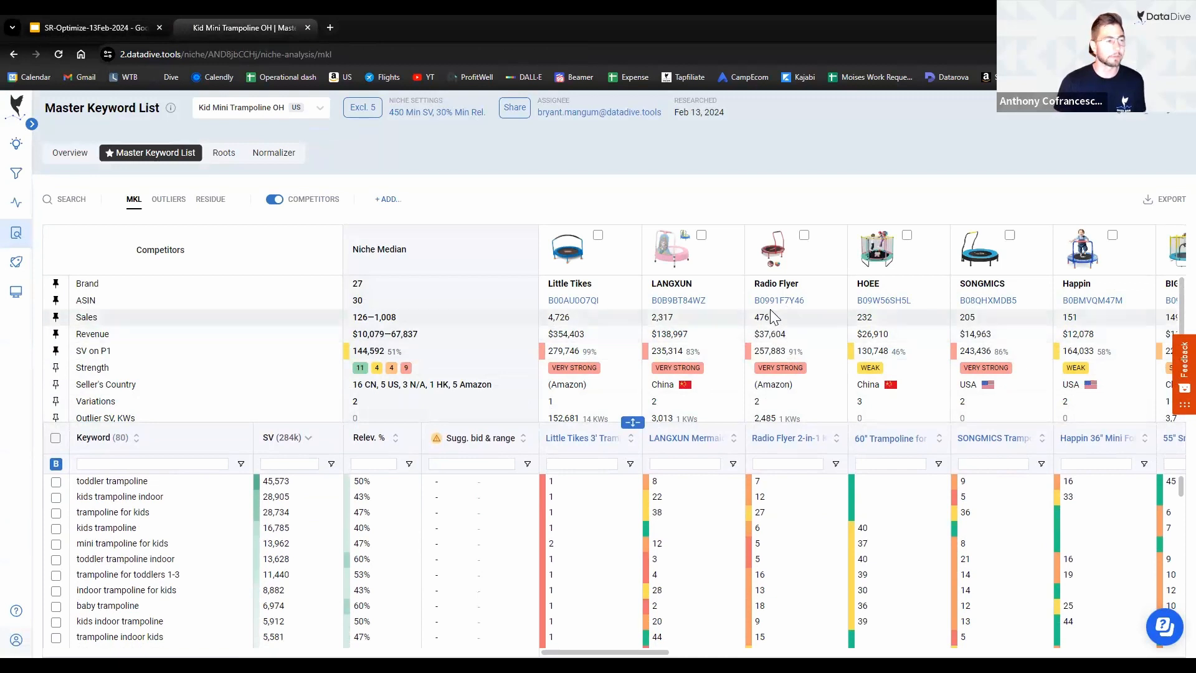
drag(633, 422, 633, 398)
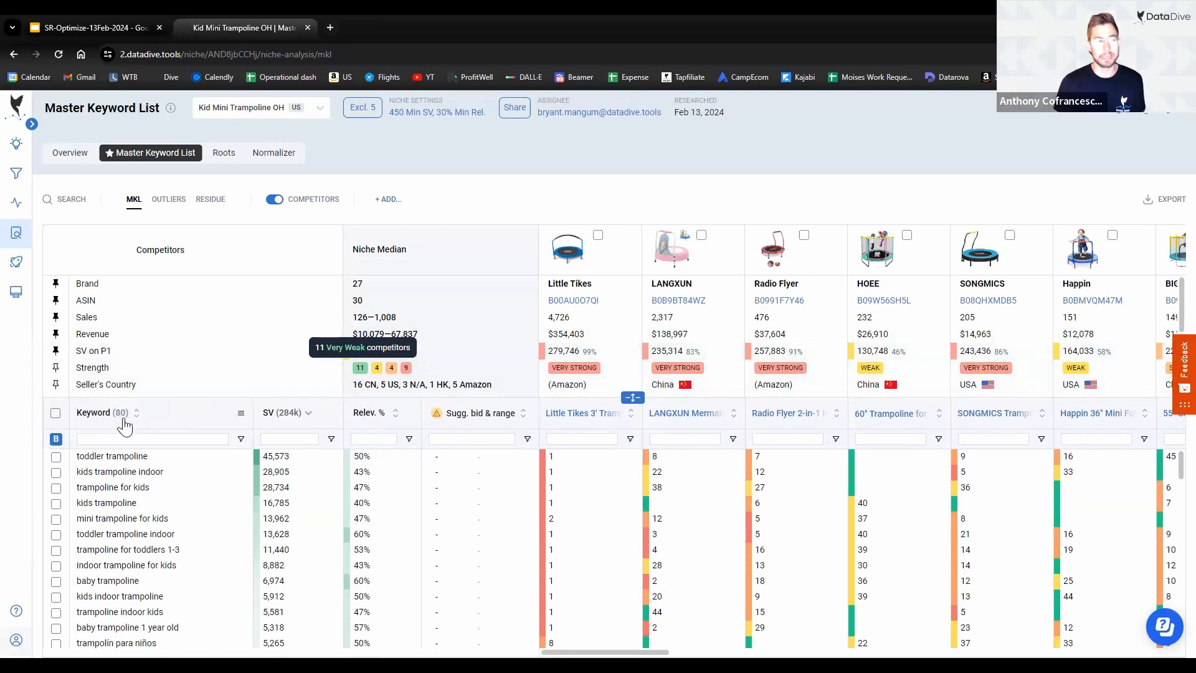
Step: Shrink the competitor section to the Brand and ASIN rows and examine the competitors' ranks across the keyword list
drag(626, 397, 625, 337)
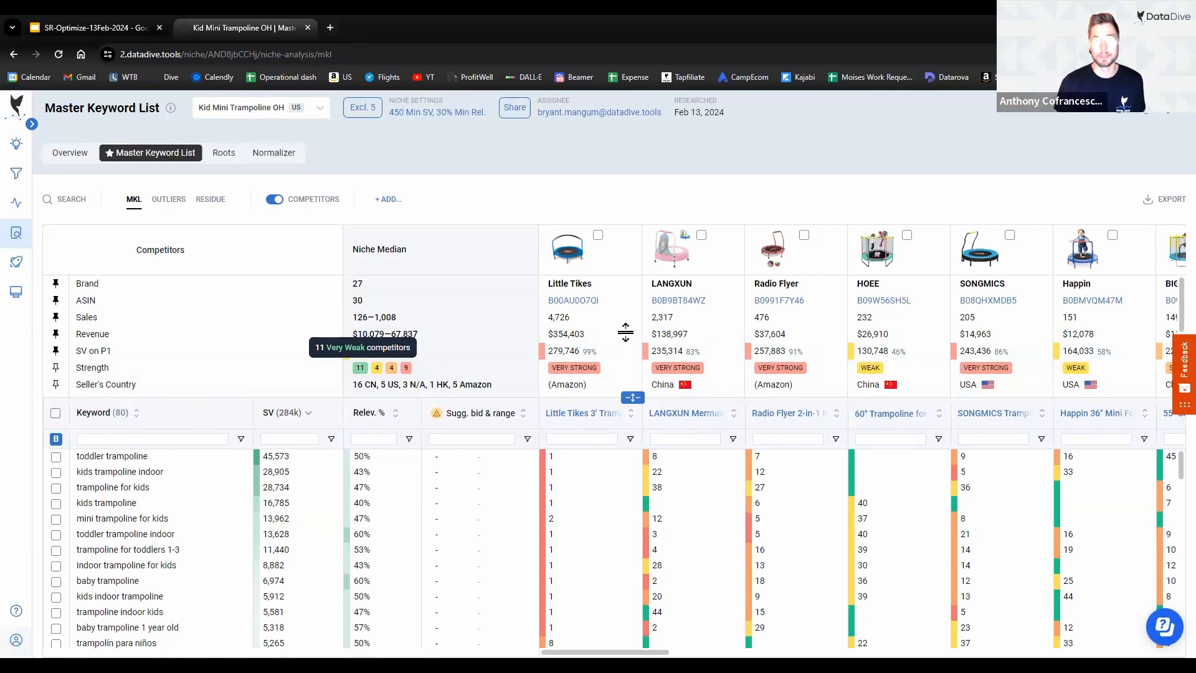
scroll(789, 380, down, 10)
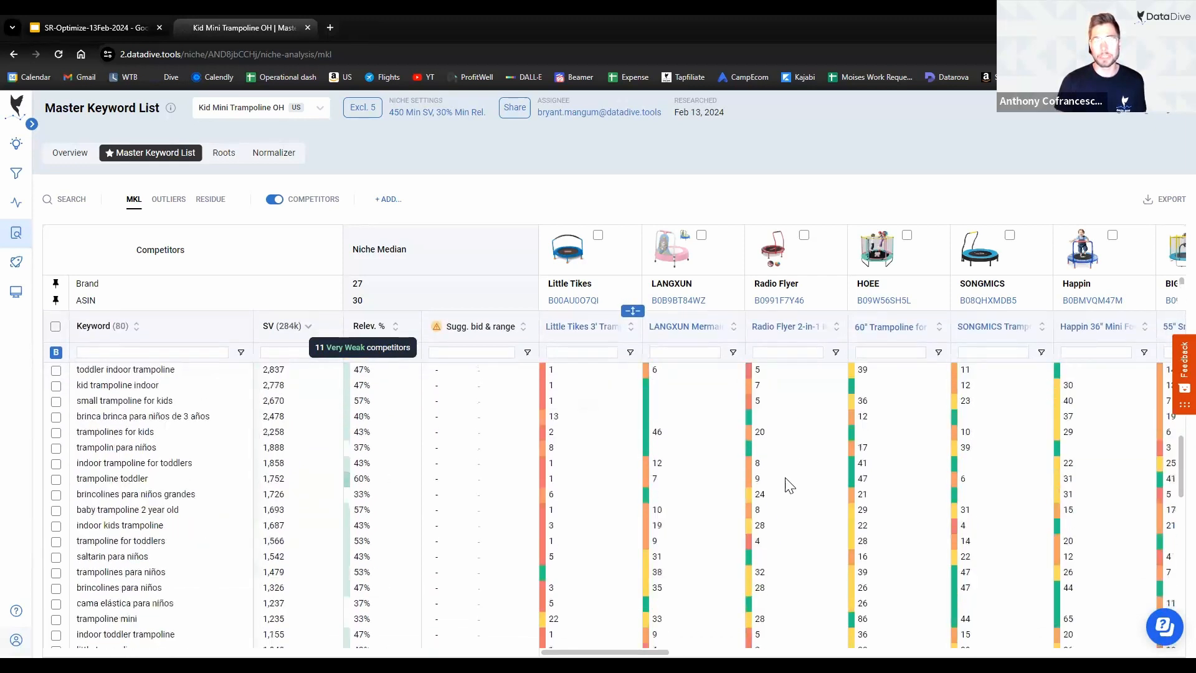
scroll(783, 599, up, 10)
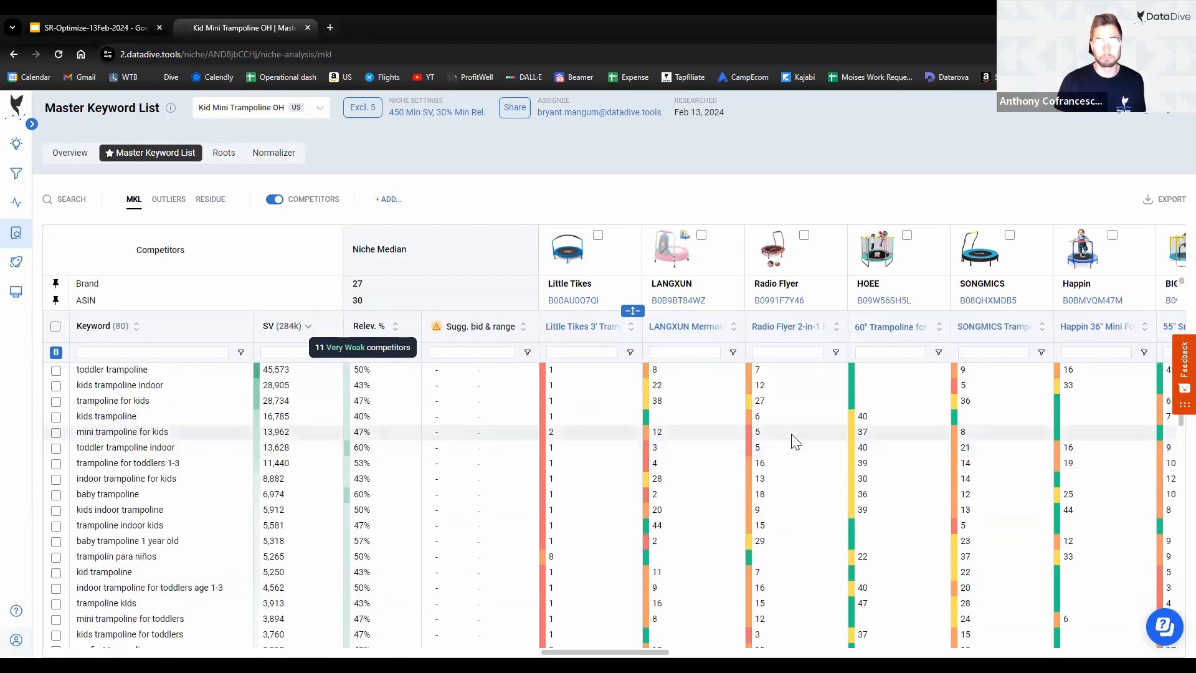
scroll(788, 536, down, 2)
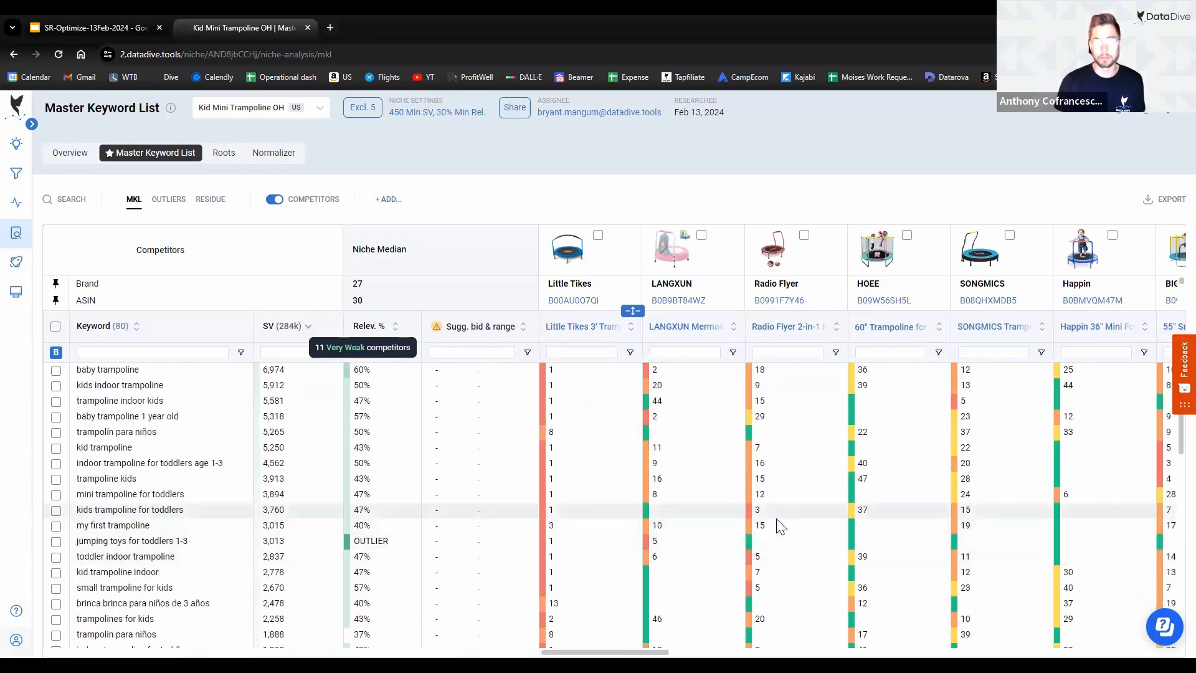
scroll(784, 420, up, 2)
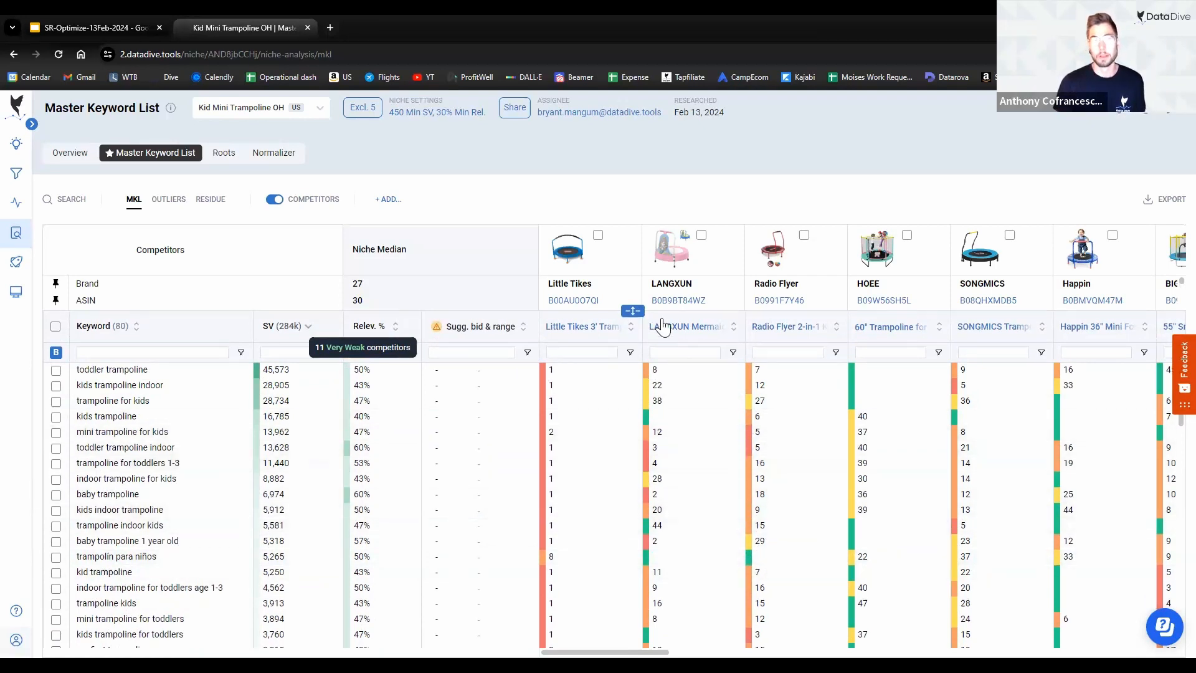
Step: Review the competitor metrics down to Listing Age and examine Little Tikes' ranks throughout the keyword list
click(629, 310)
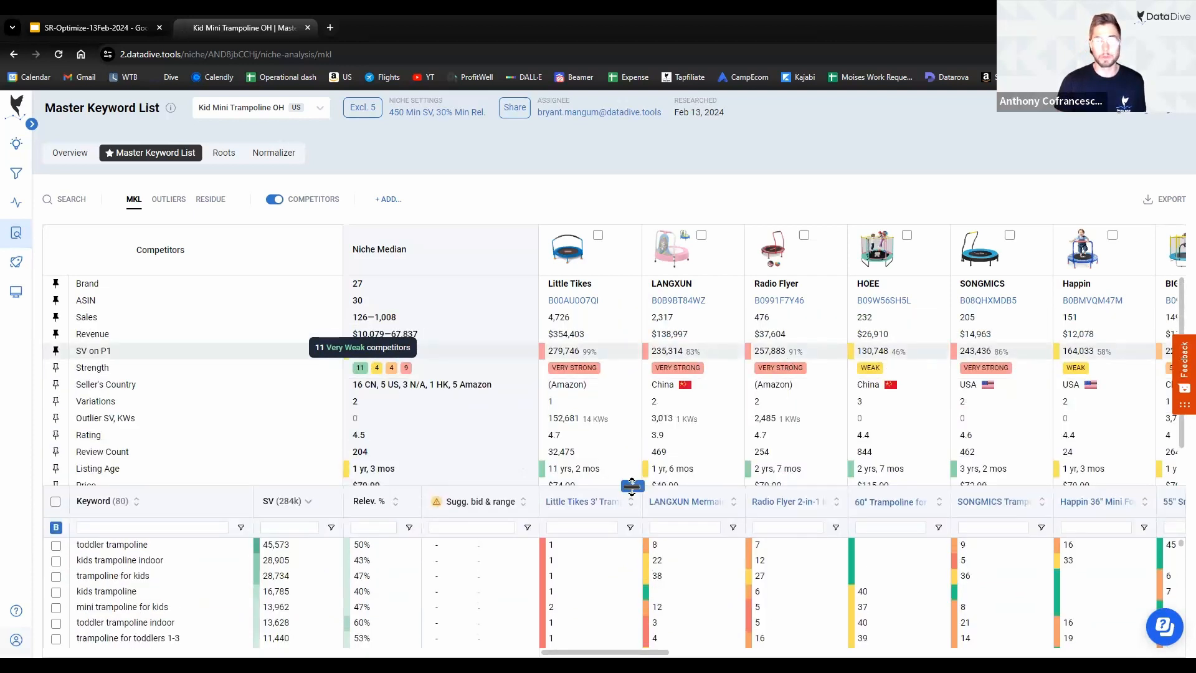
drag(633, 486, 633, 427)
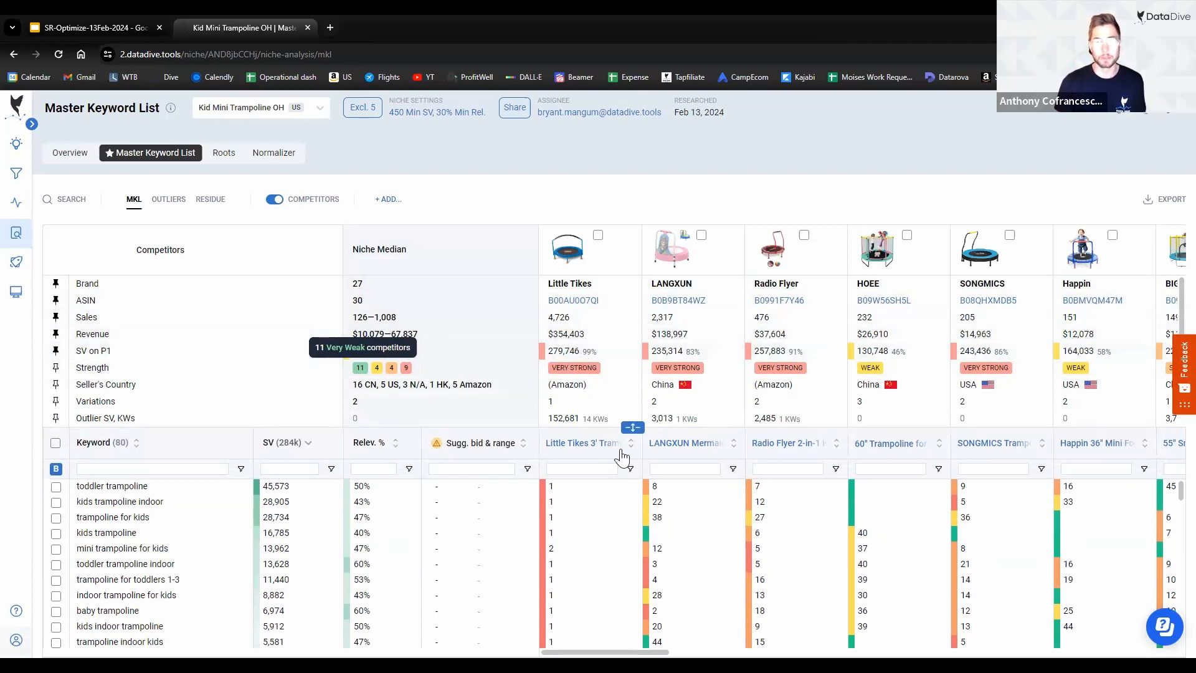
scroll(616, 436, down, 3)
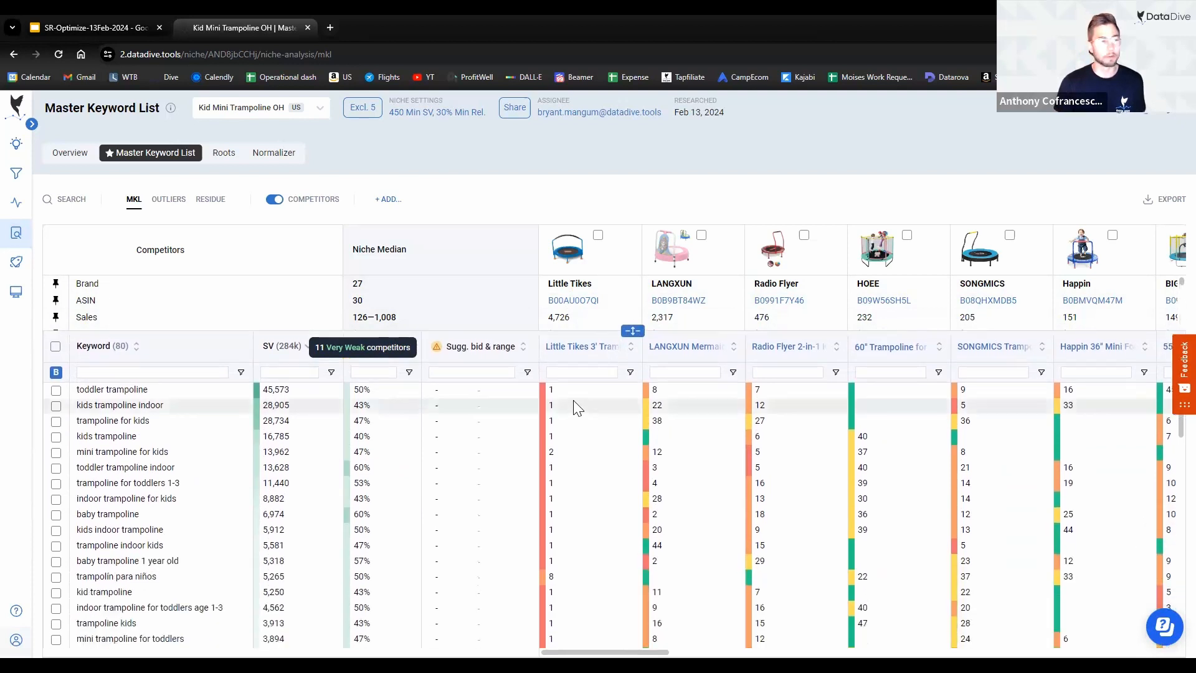
scroll(583, 430, down, 8)
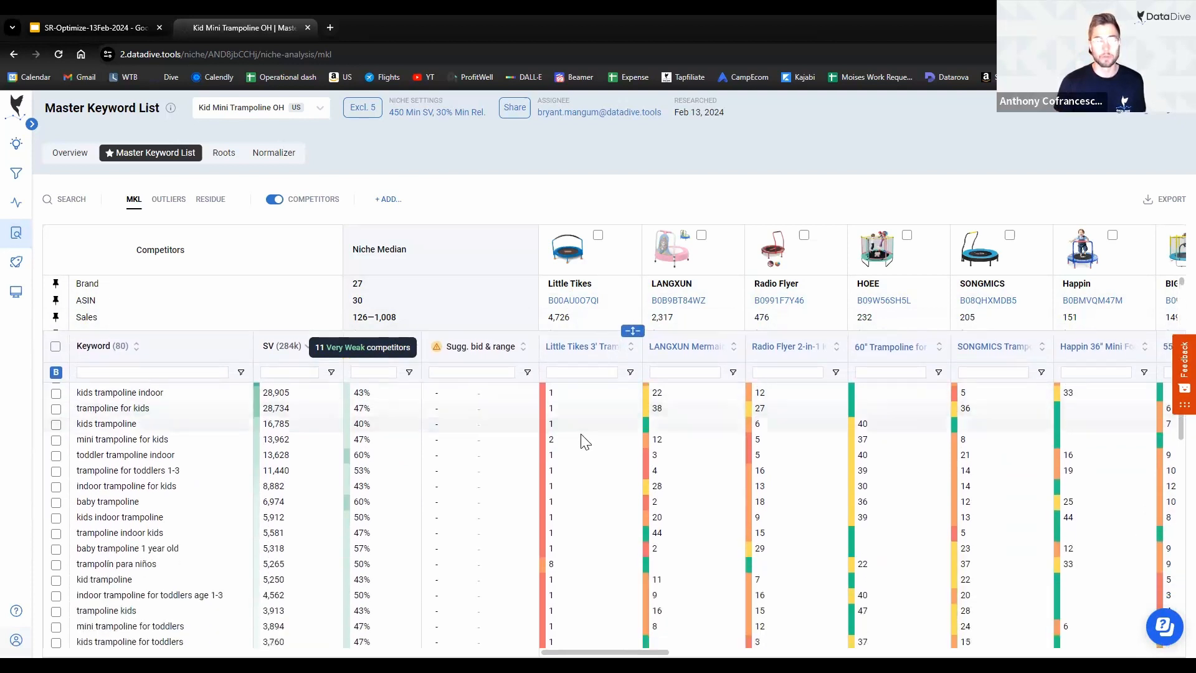
scroll(579, 433, down, 4)
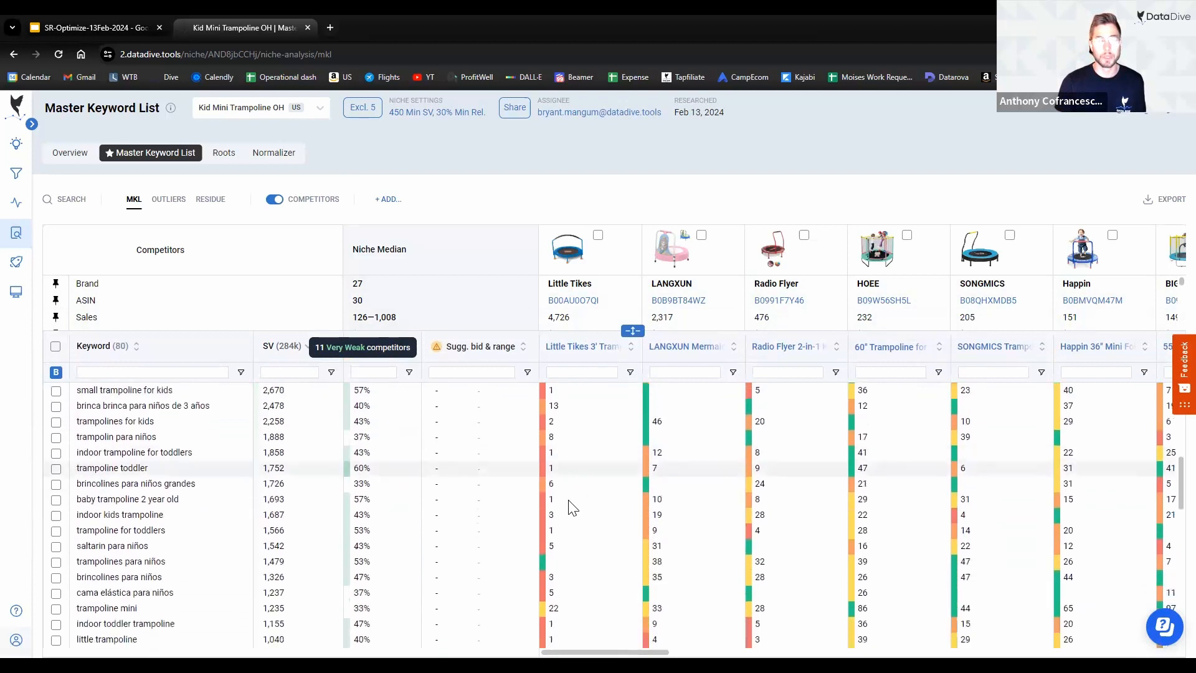
scroll(569, 429, up, 4)
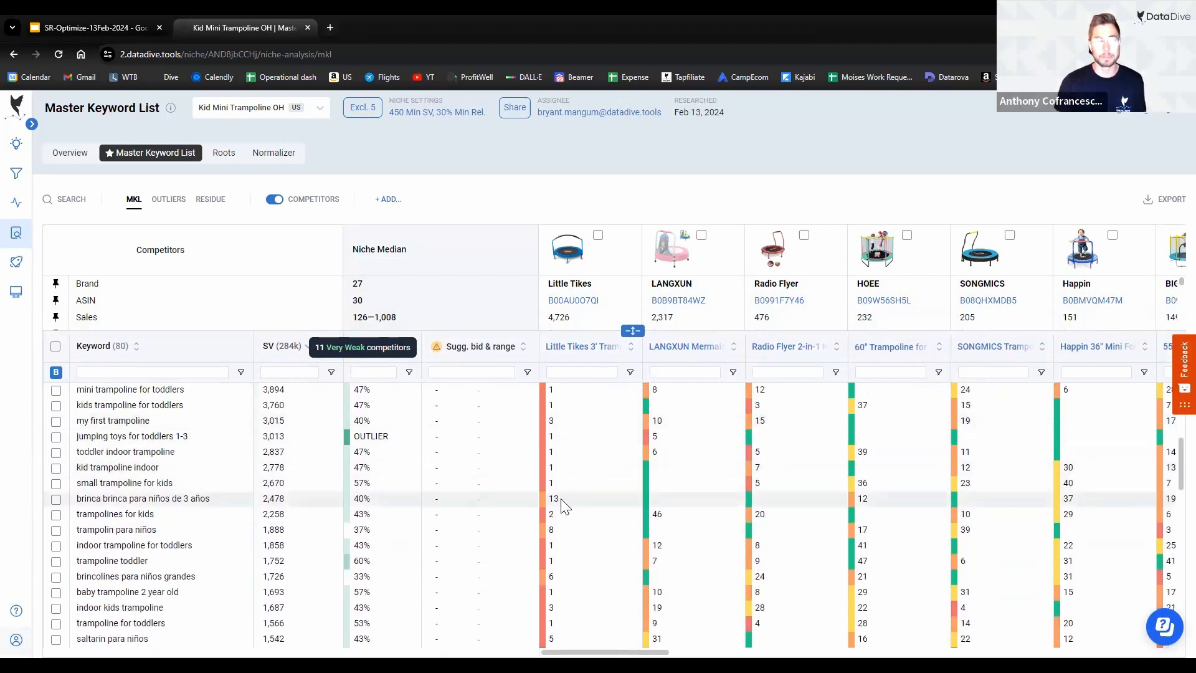
scroll(567, 548, down, 2)
scroll(609, 553, up, 10)
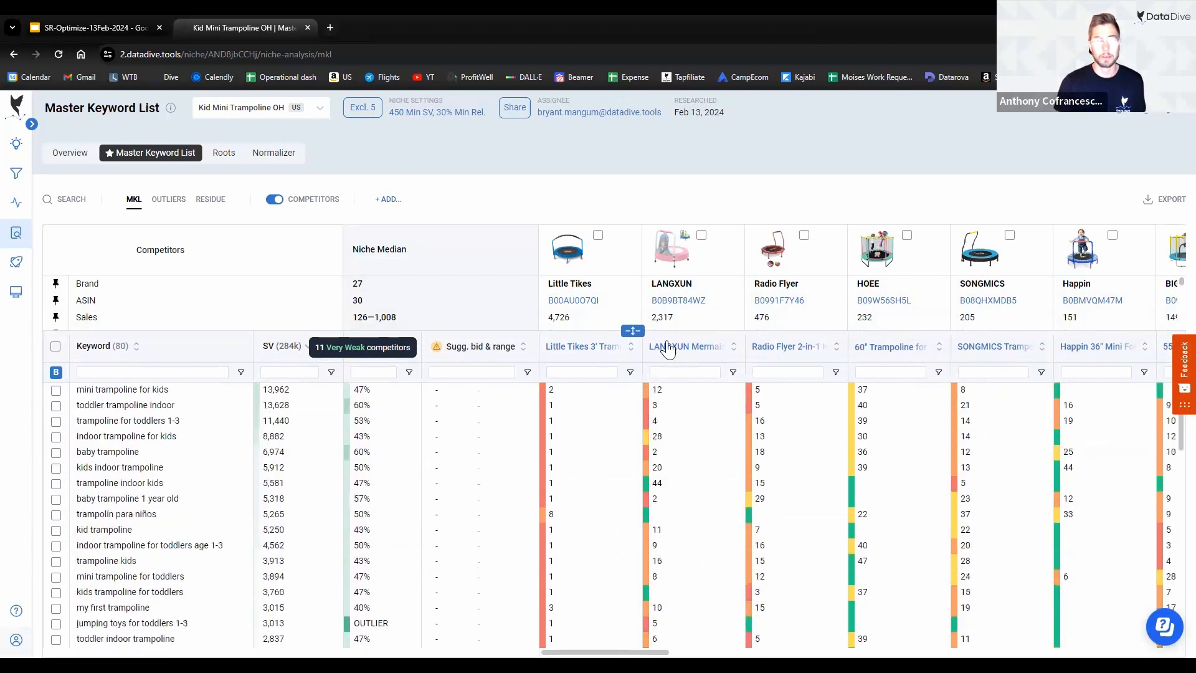
Step: Expand the competitor section down to the Rating row and compare Radio Flyer's SV on P1 with its keyword ranks
drag(633, 331, 633, 453)
scroll(691, 561, up, 2)
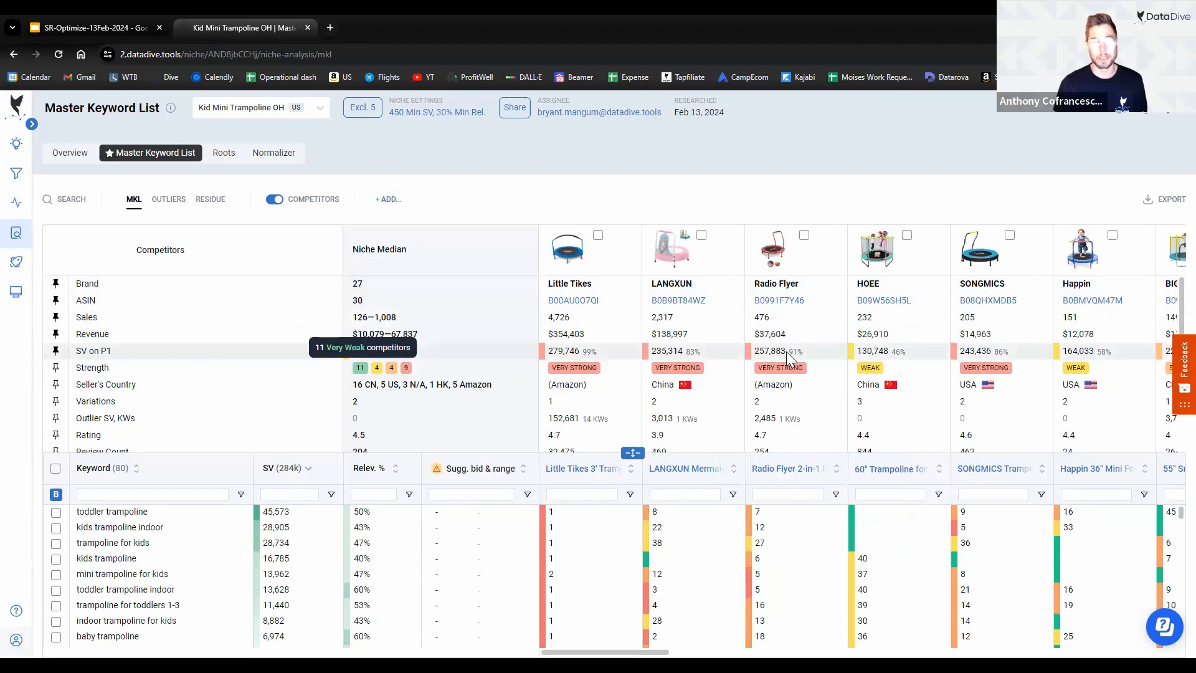
scroll(786, 570, down, 3)
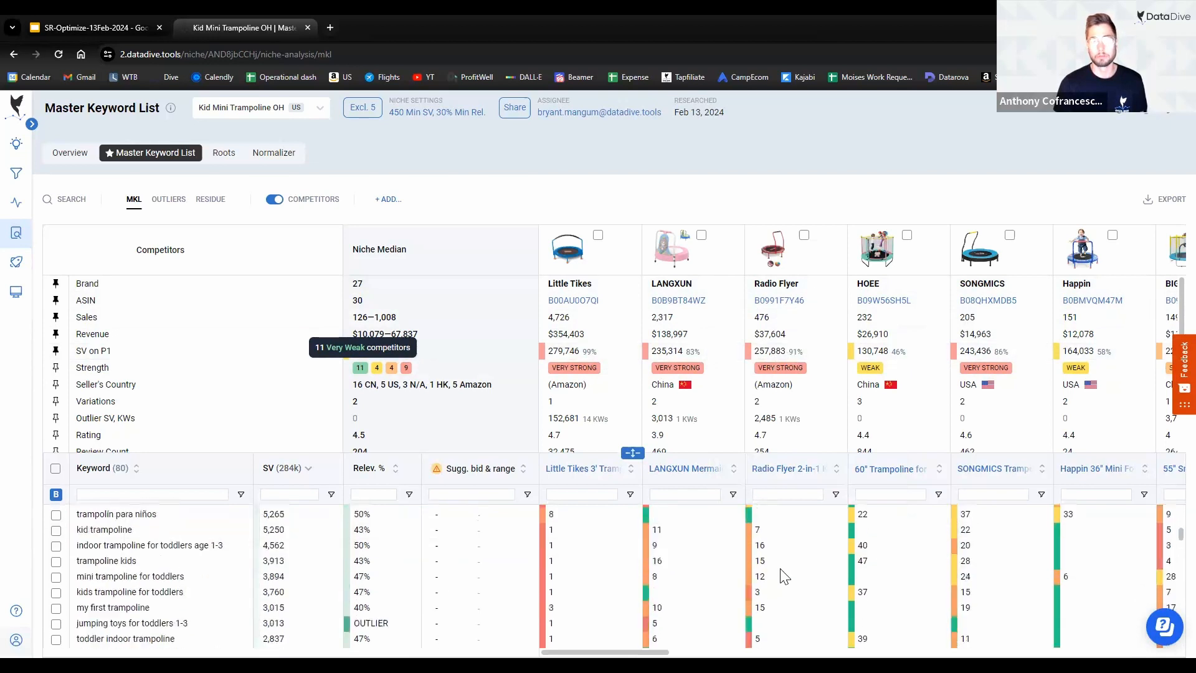
scroll(787, 583, up, 4)
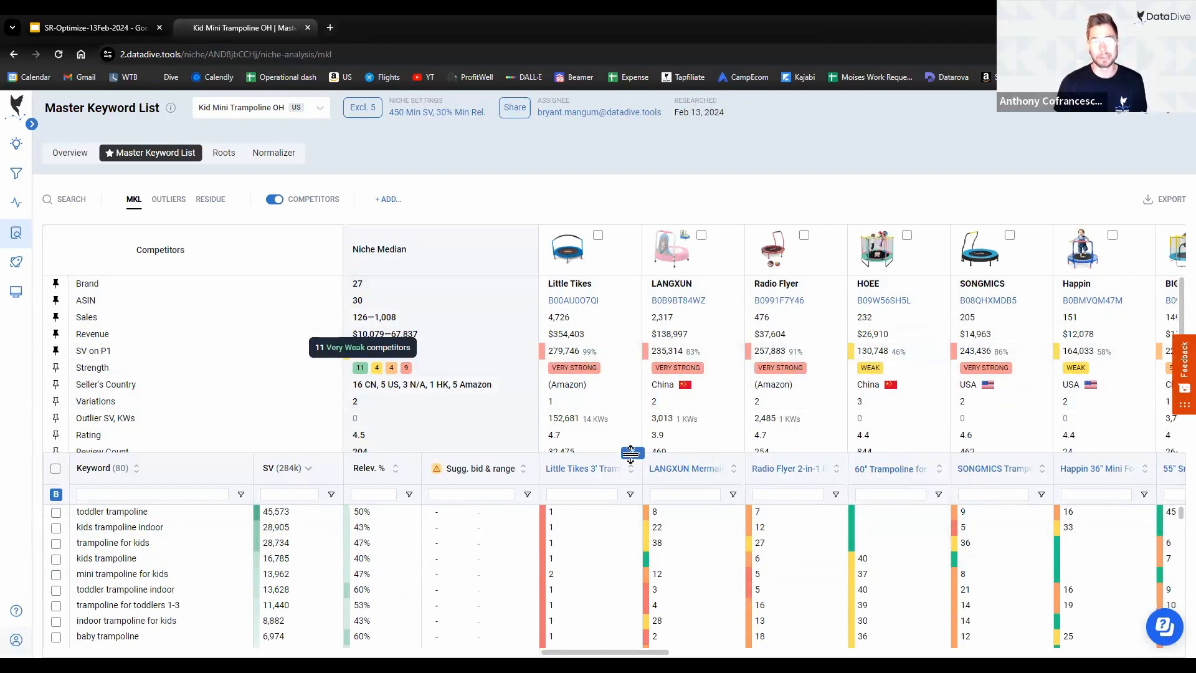
Step: Compare the competitors' SV on P1 and Strength rows with their ranks for the highest-volume keywords
drag(632, 454, 631, 339)
scroll(564, 423, down, 8)
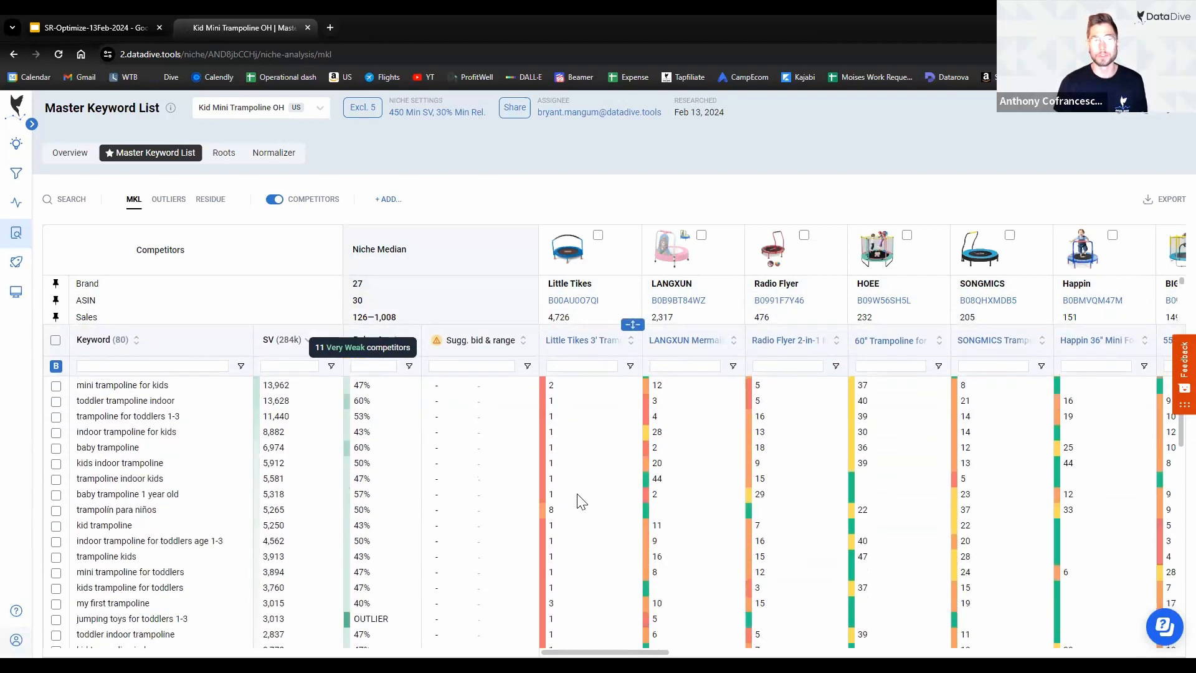
scroll(583, 528, up, 8)
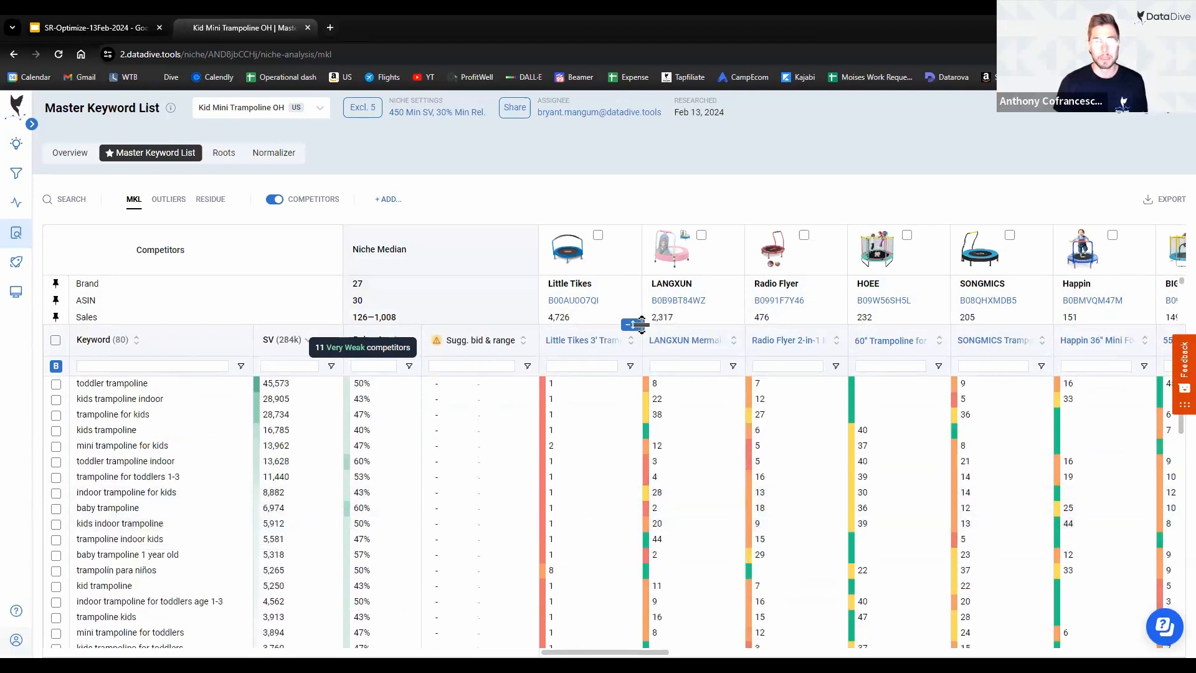
drag(632, 324, 632, 393)
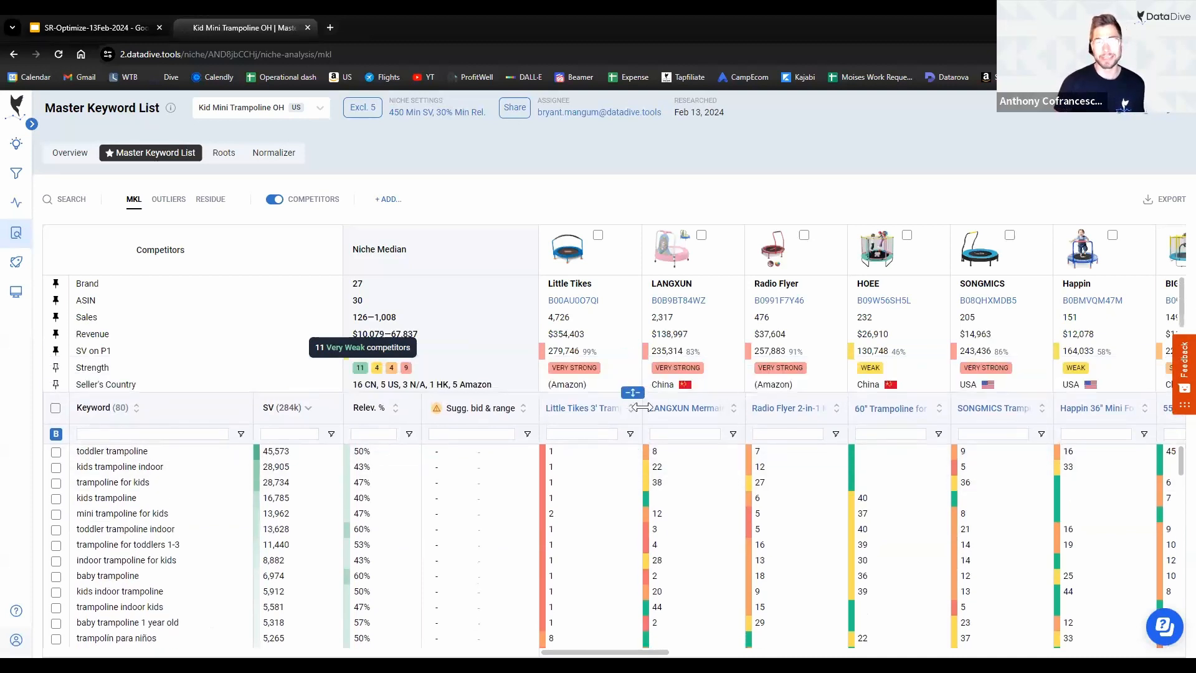
drag(631, 392, 633, 326)
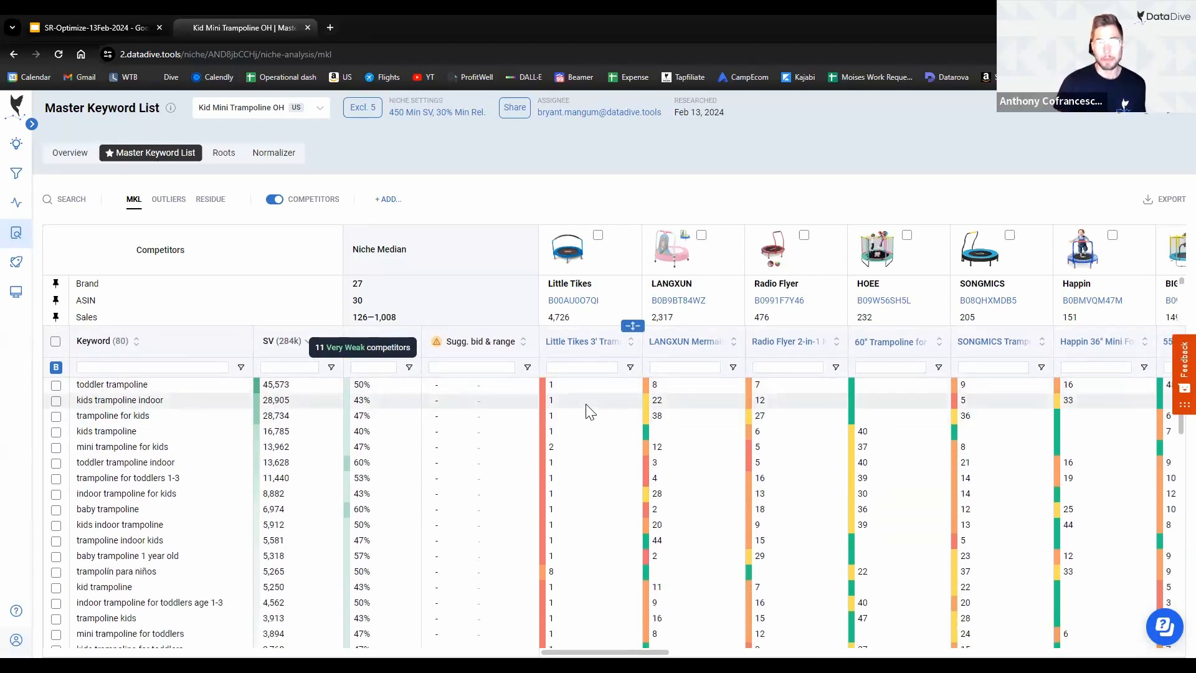
Step: Inspect Little Tikes' ranks for the English and Spanish trampoline keywords to look for ranking gaps
scroll(583, 396, down, 1)
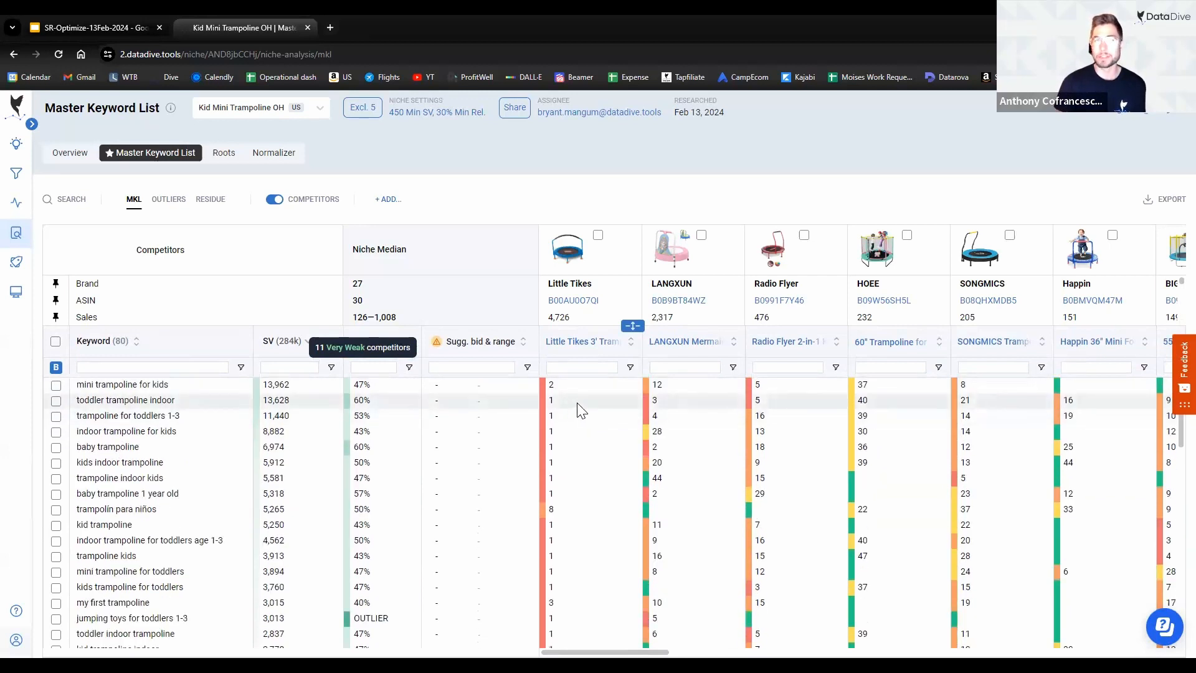
scroll(585, 411, up, 1)
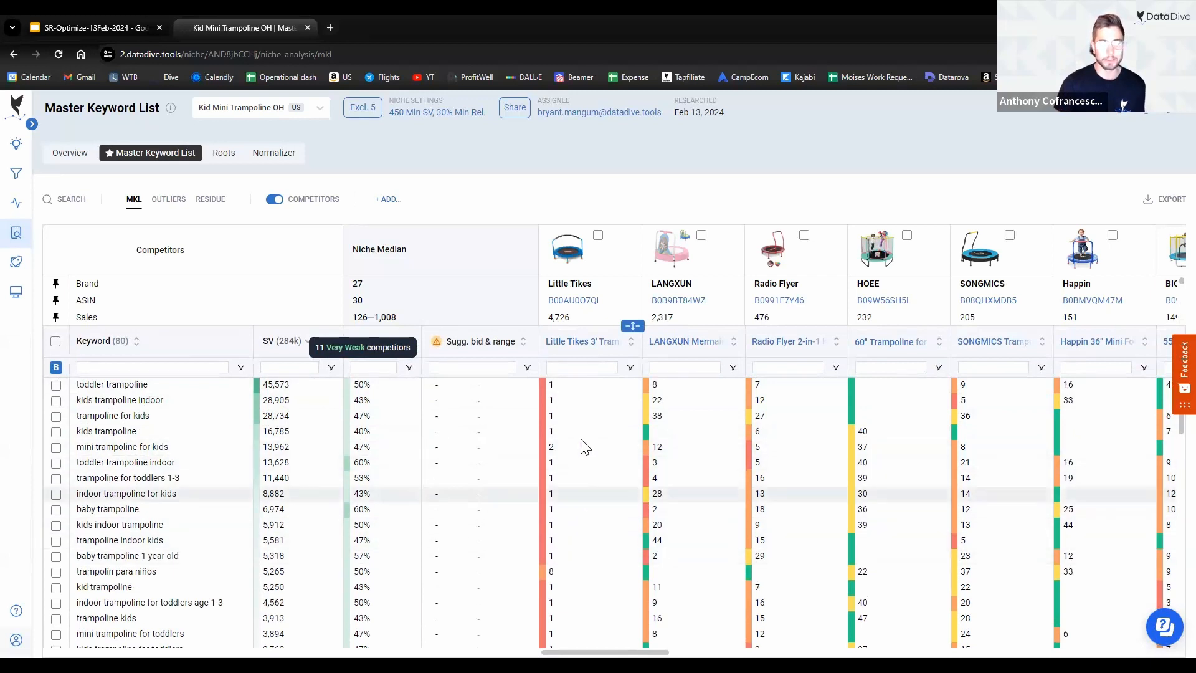
scroll(585, 530, down, 1)
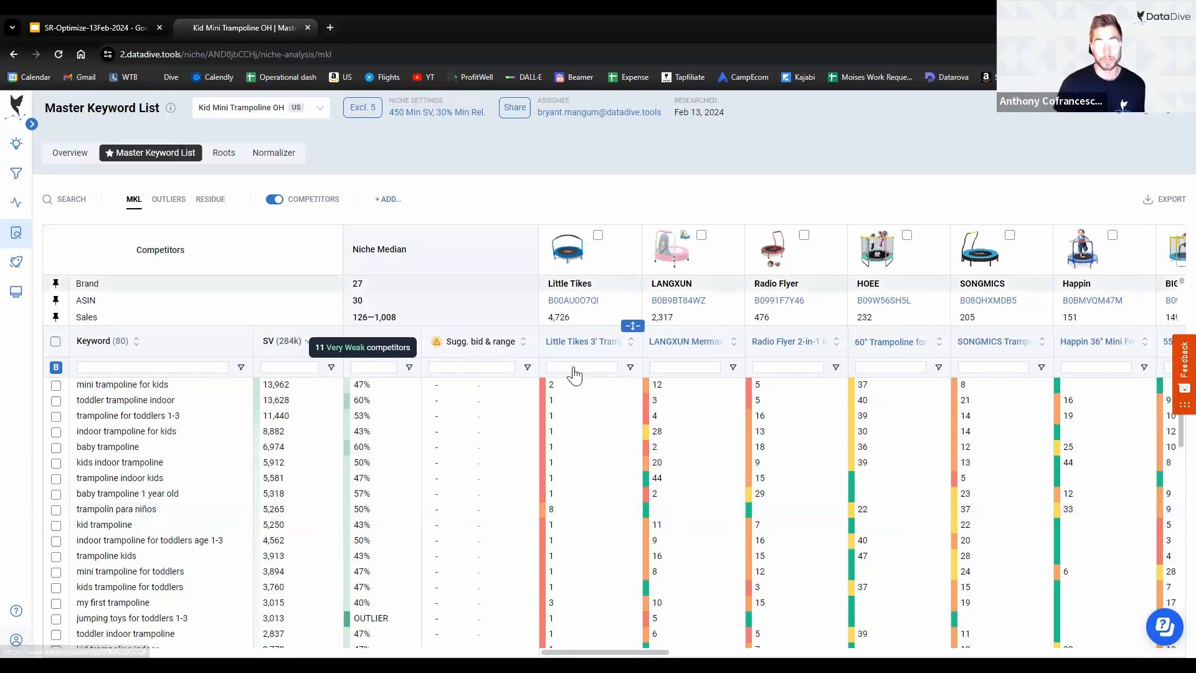
scroll(570, 497, down, 4)
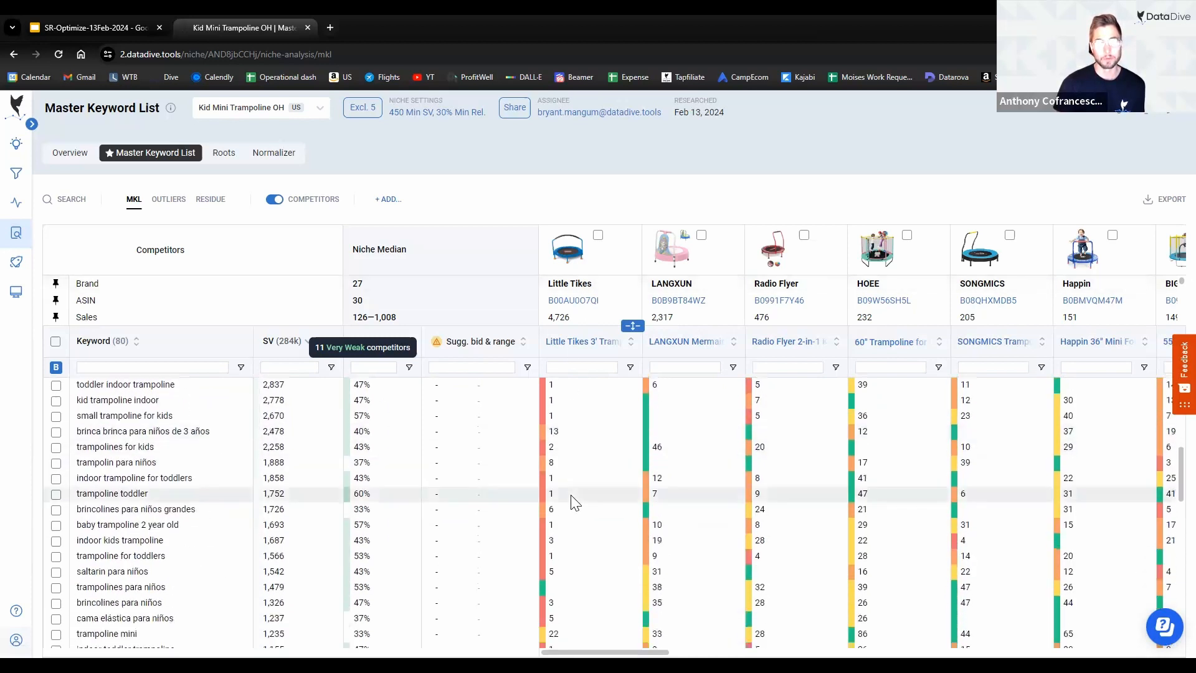
scroll(570, 499, up, 1)
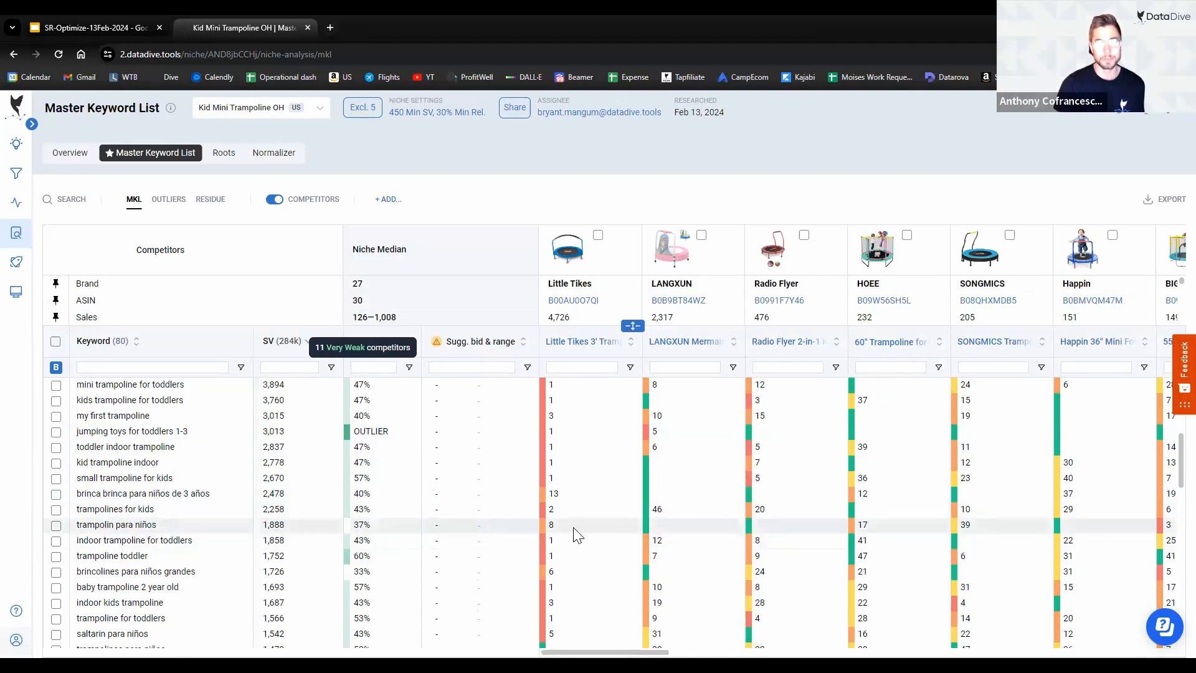
scroll(564, 582, down, 1)
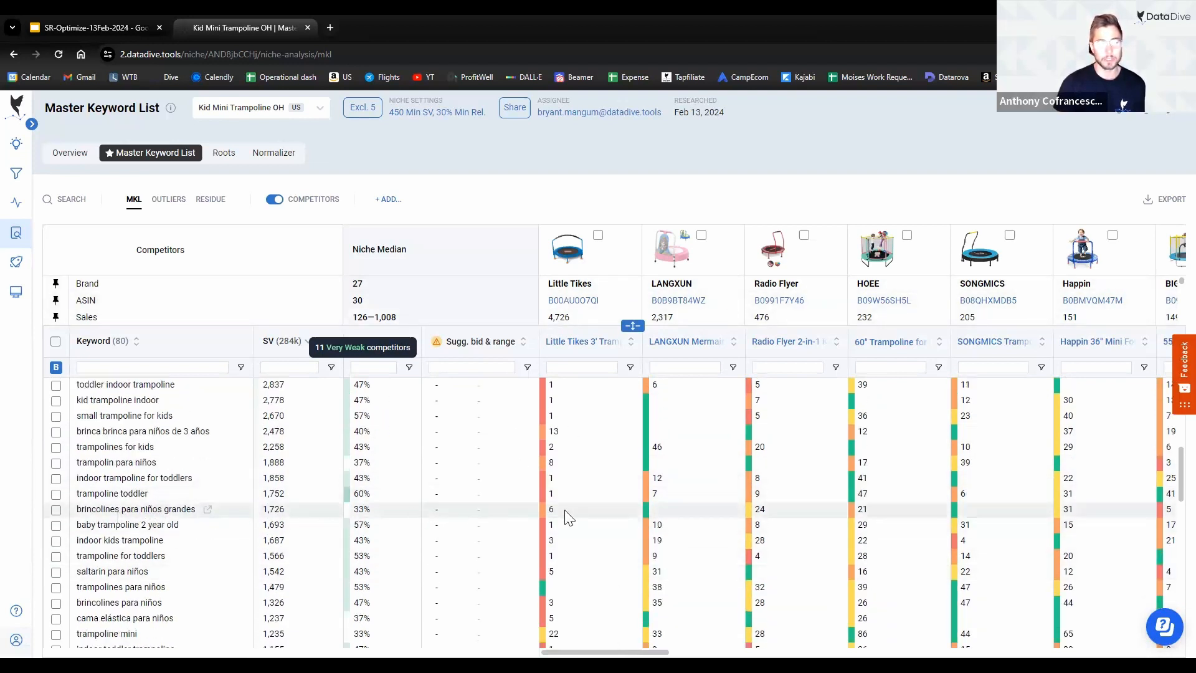
scroll(575, 525, up, 10)
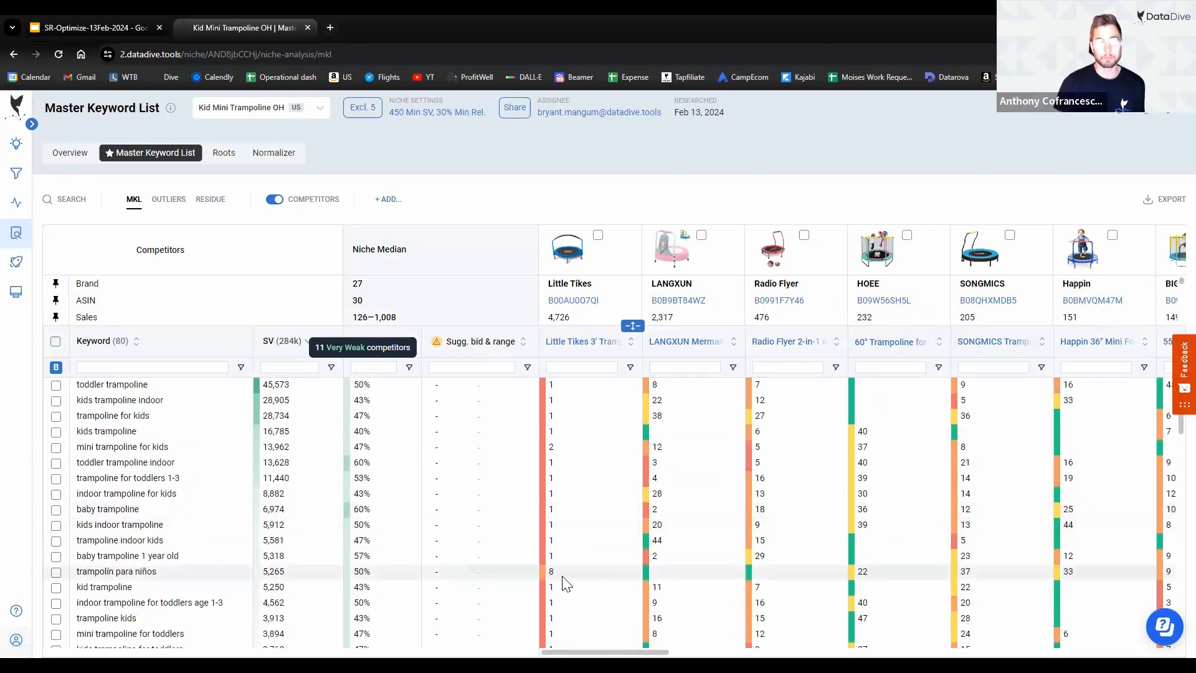
Step: Shrink the competitor section to the Brand and ASIN rows and compare Little Tikes' and Radio Flyer's keyword ranks
mouse_move(633, 326)
mouse_down()
mouse_move(633, 372)
mouse_move(621, 346)
mouse_up()
scroll(595, 473, down, 3)
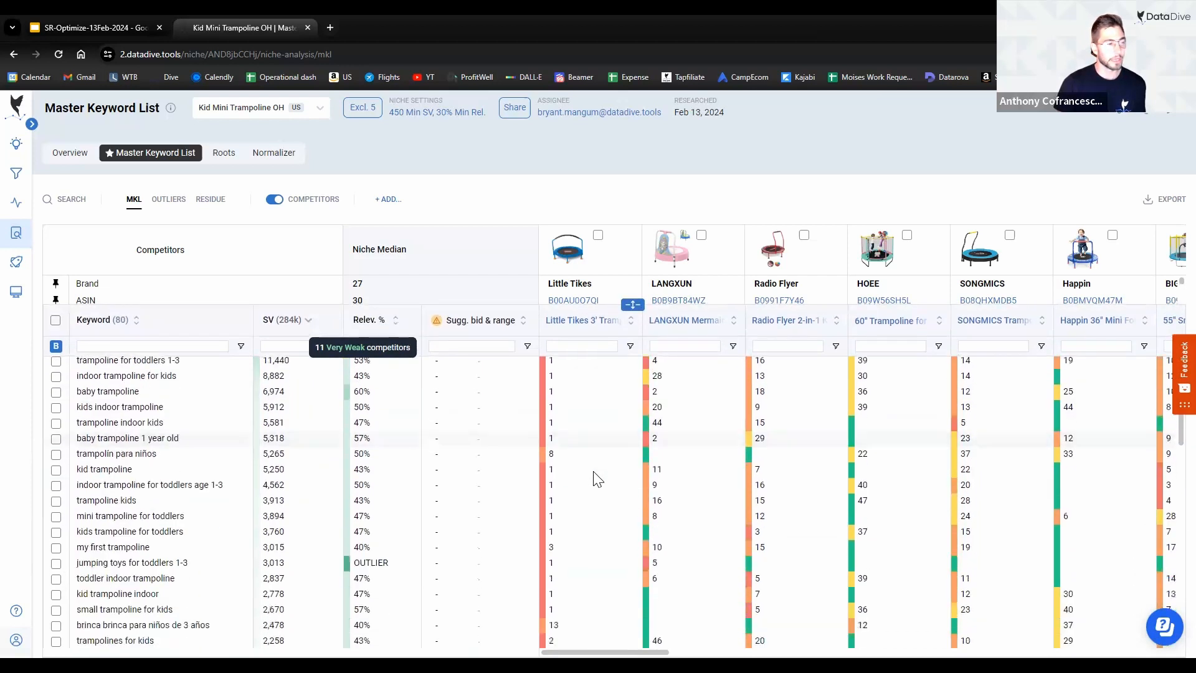
scroll(578, 474, up, 3)
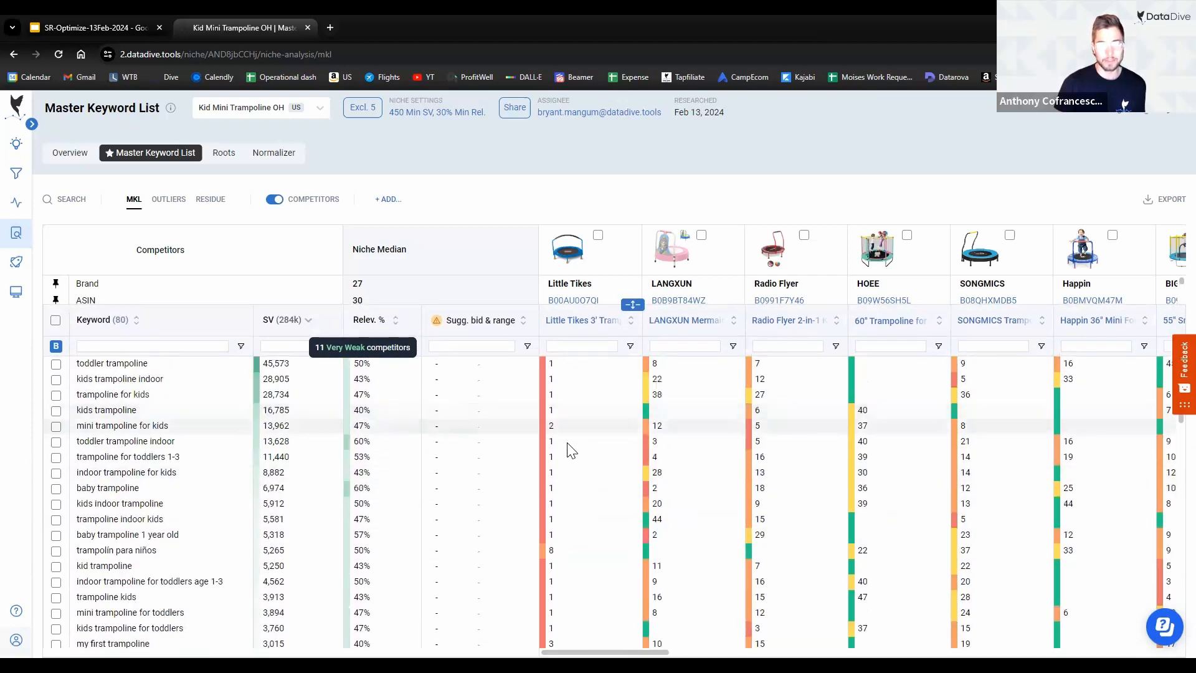
scroll(569, 451, down, 2)
scroll(564, 449, down, 1)
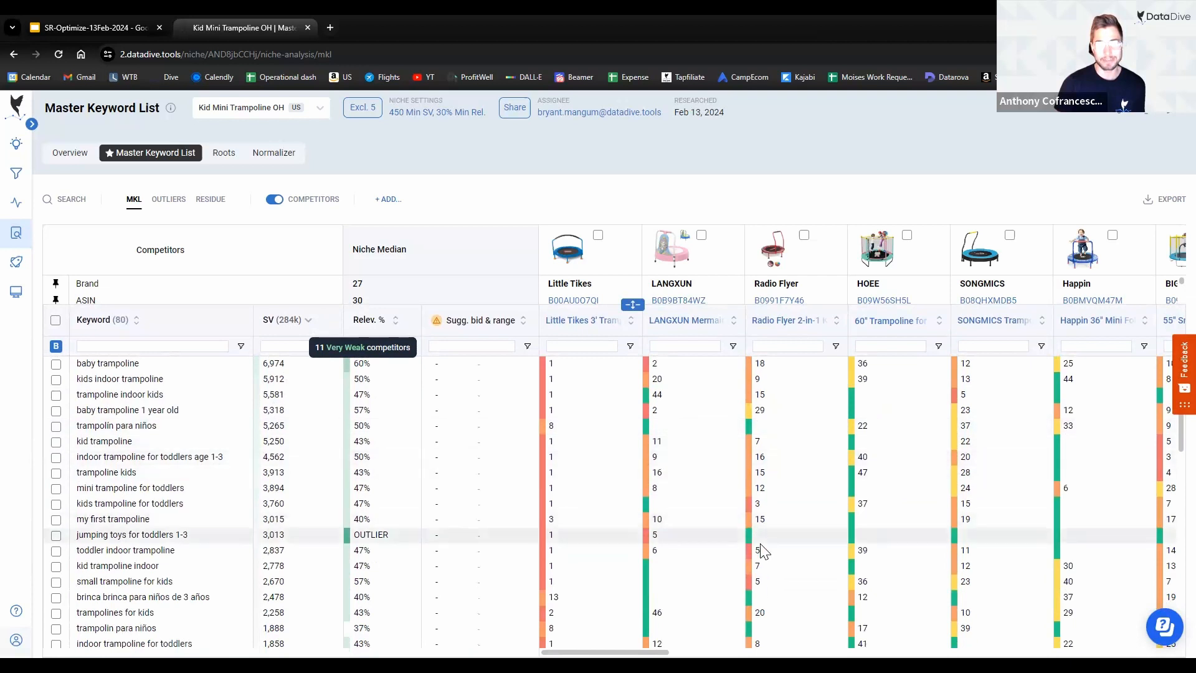
Step: Resize the competitor section down to the Strength row and compare Radio Flyer's SV on P1, strength and listing age with its keyword ranks
scroll(760, 546, up, 2)
click(633, 304)
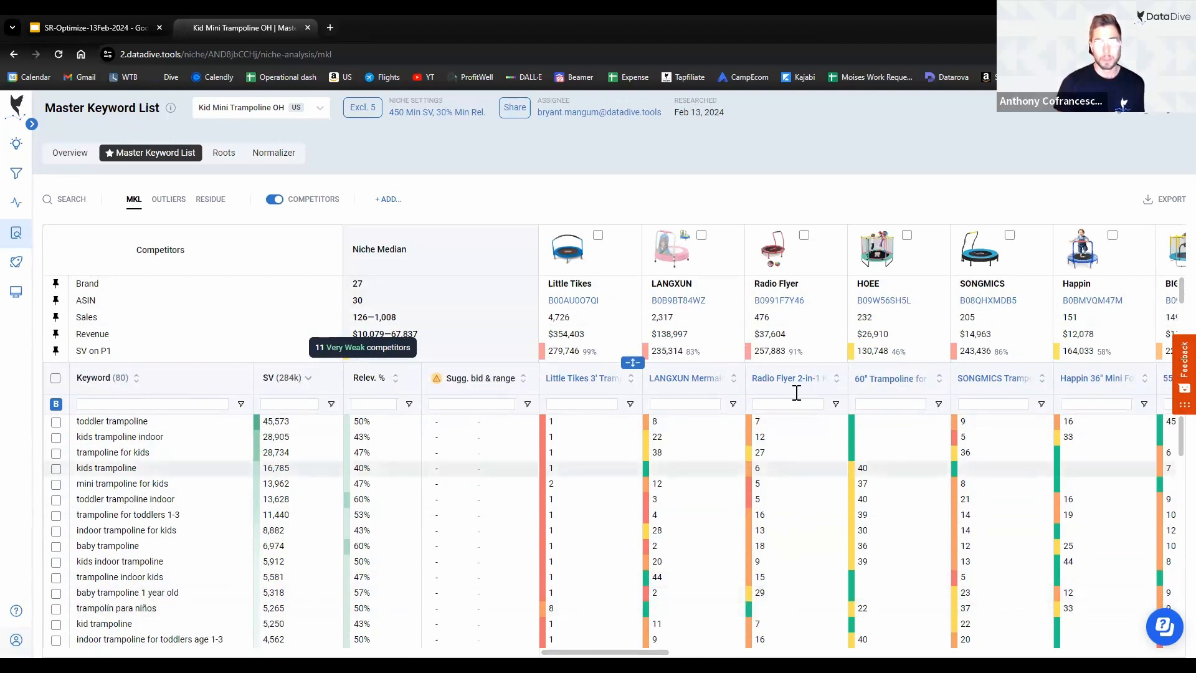
click(633, 363)
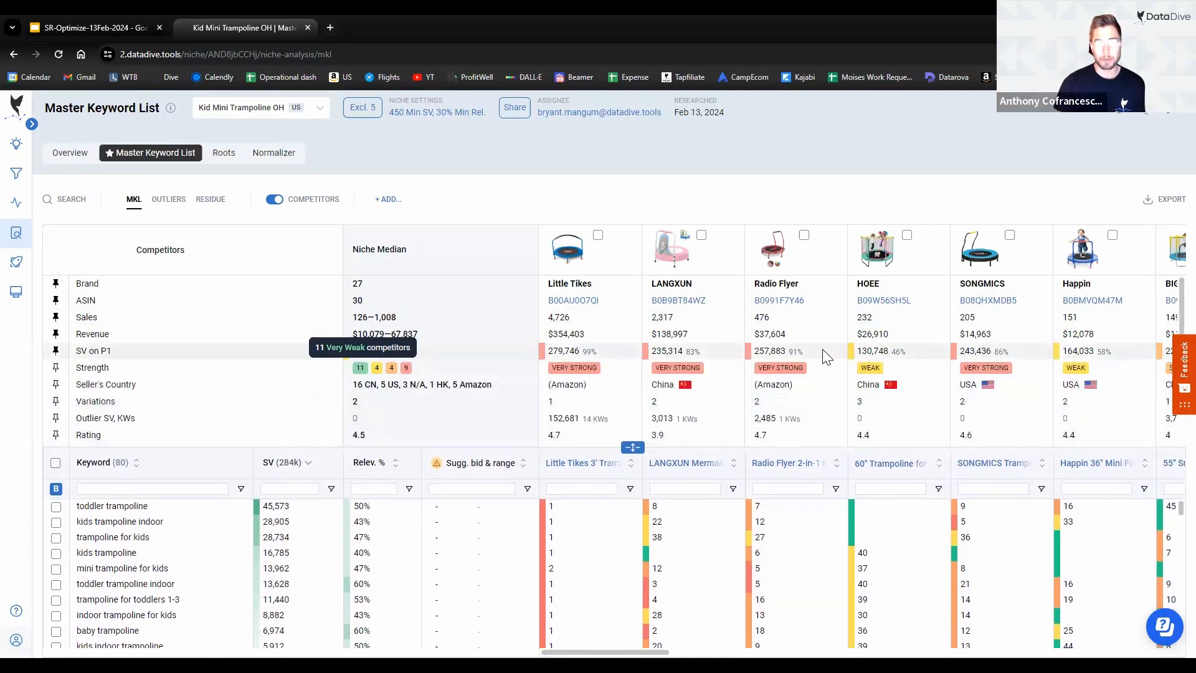
scroll(770, 364, down, 1)
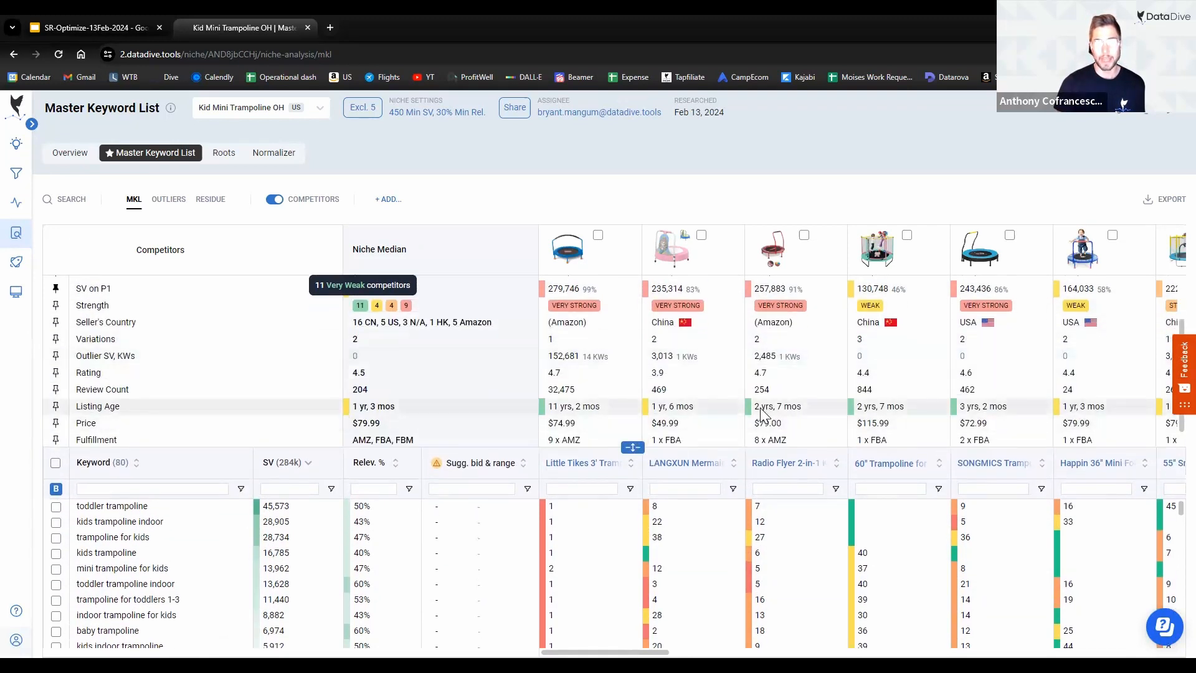
click(633, 446)
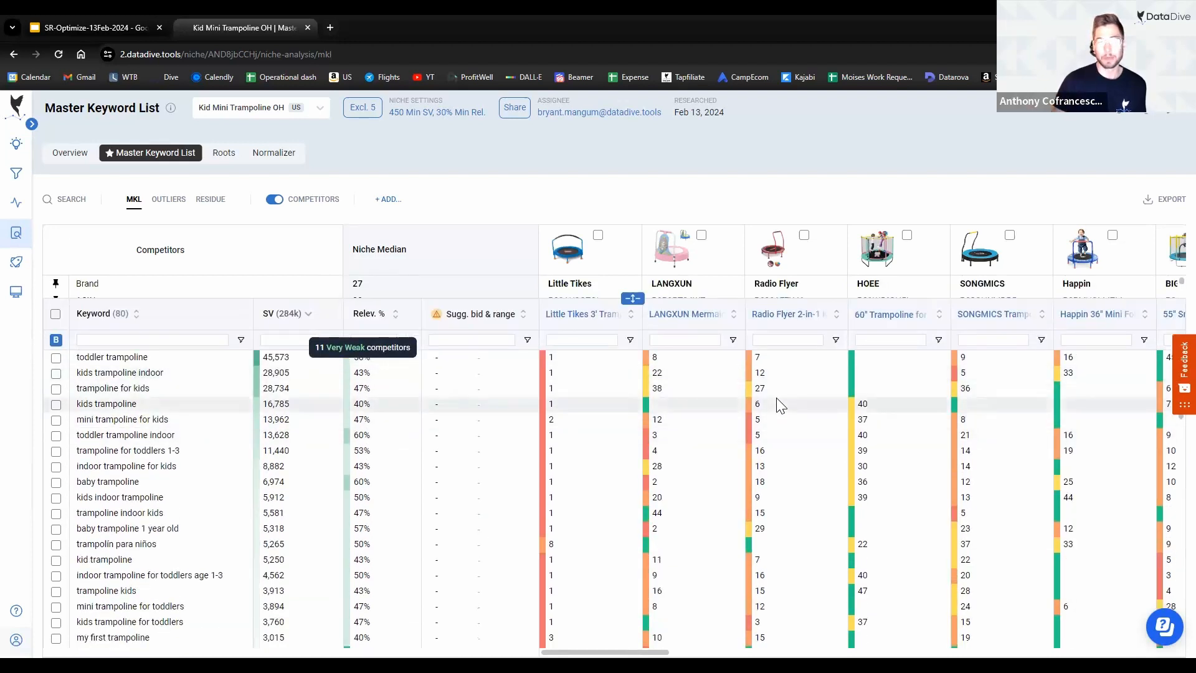
mouse_move(18, 388)
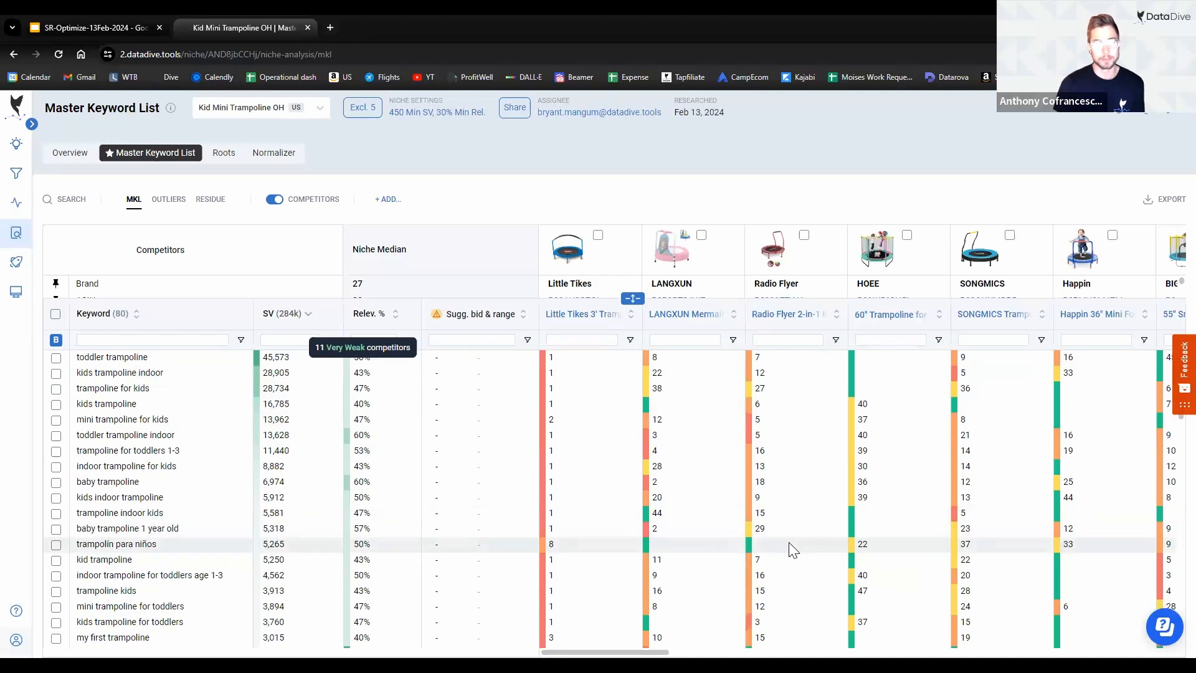
click(633, 298)
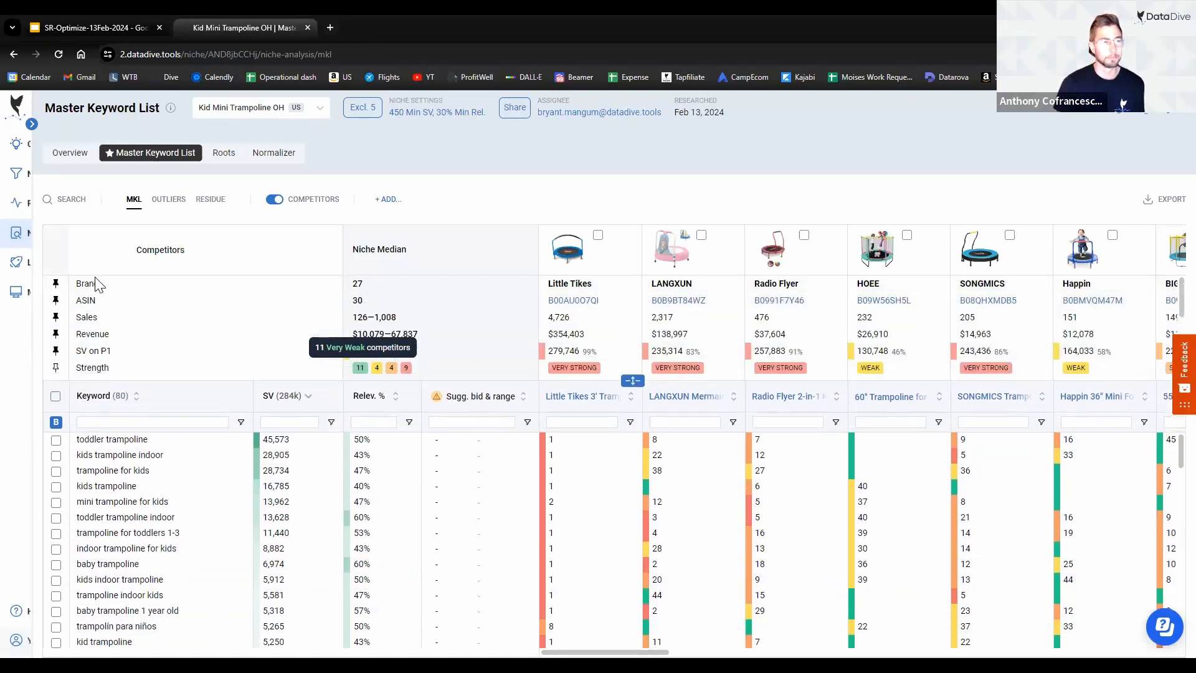
Step: Open the niche's Listing Builder in a new tab and clear all existing listing data
mouse_move(22, 259)
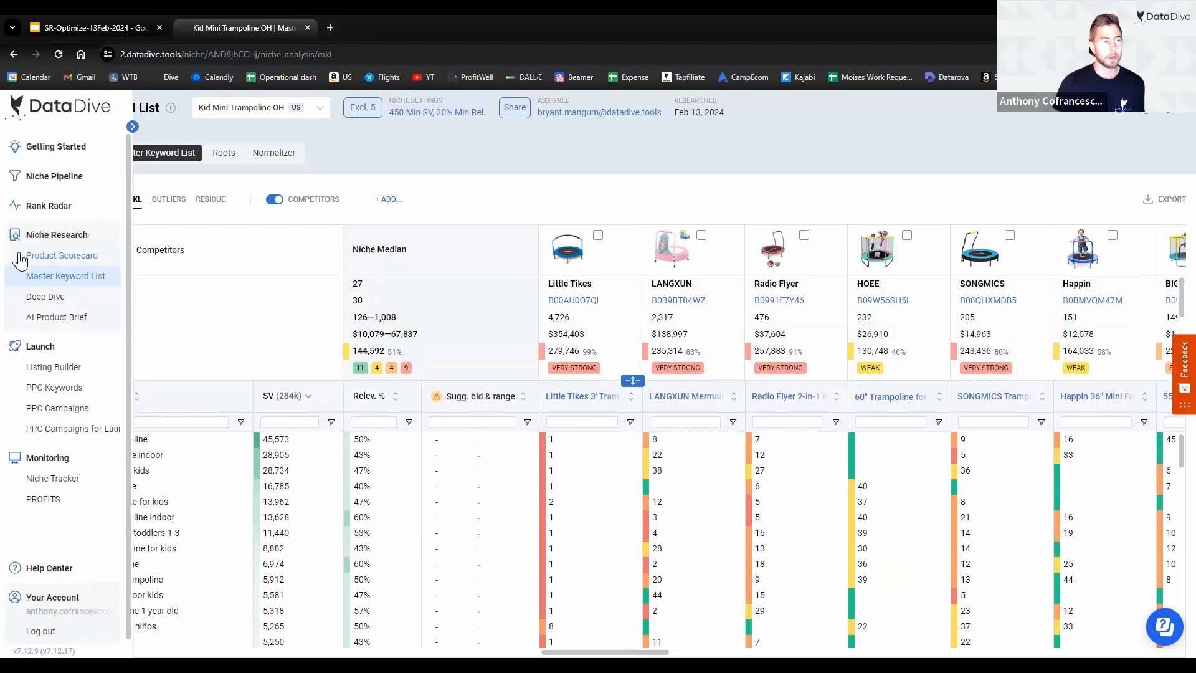
right_click(59, 374)
click(123, 382)
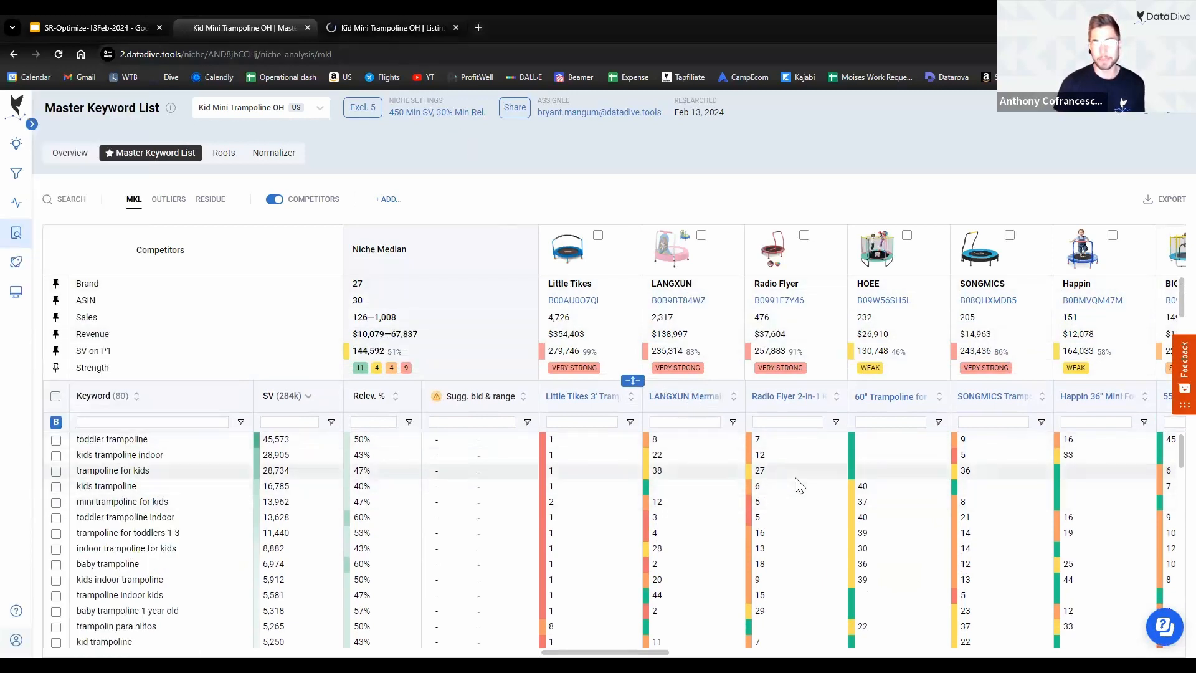
click(411, 15)
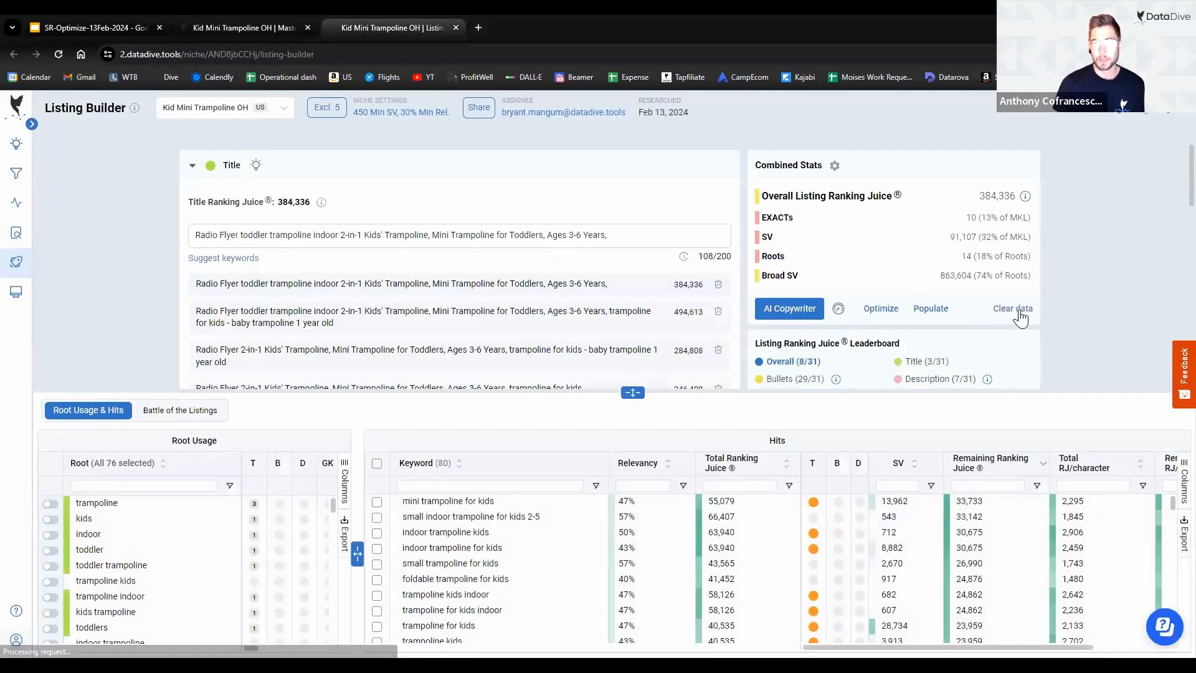
click(1013, 308)
click(667, 479)
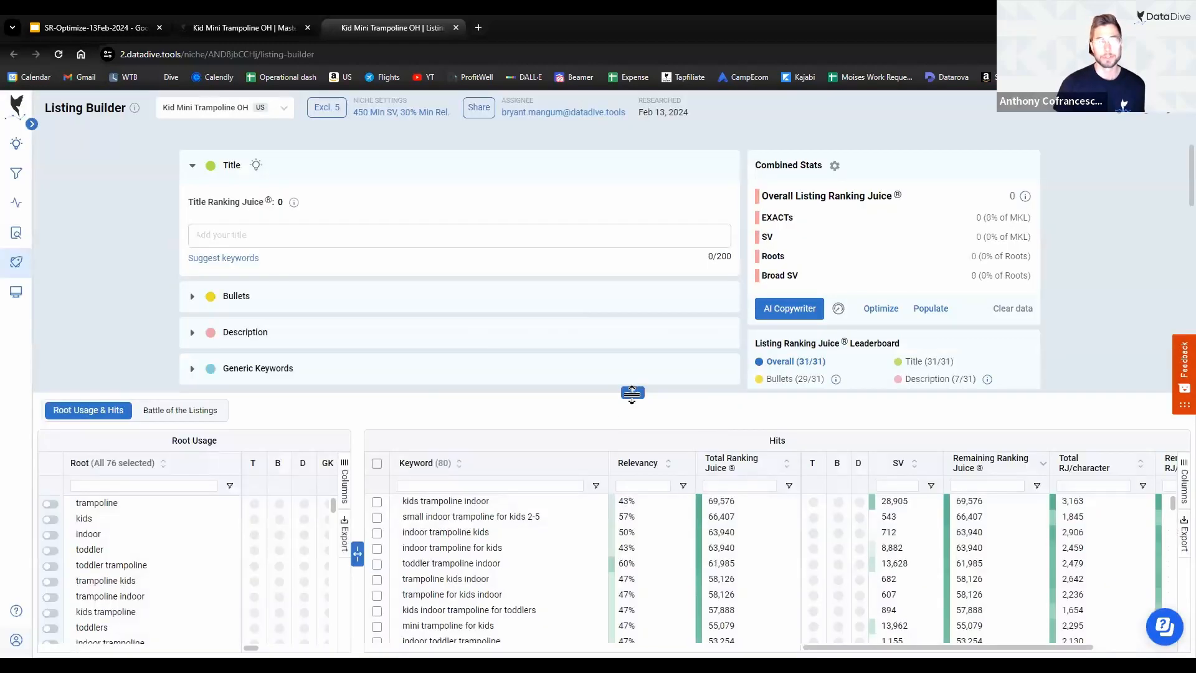
Step: Switch the Ranking Juice leaderboard to Title and copy the Radio Flyer 2-in-1 Kids' Trampoline title from it
scroll(1059, 274, down, 2)
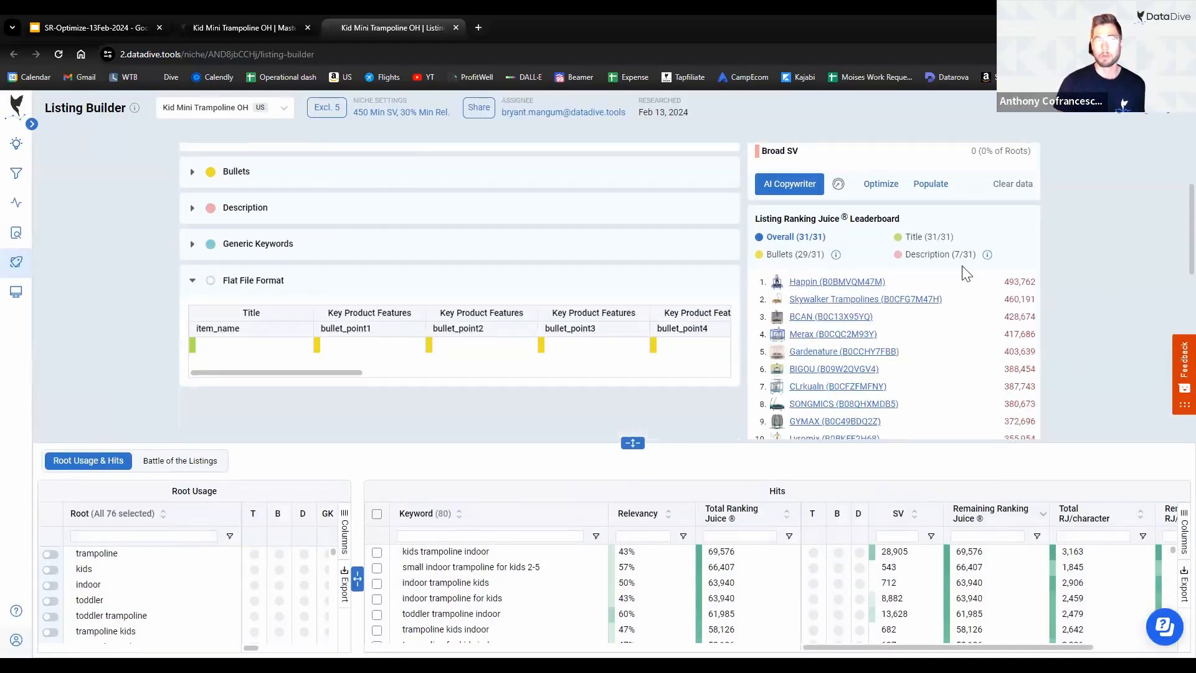
click(938, 237)
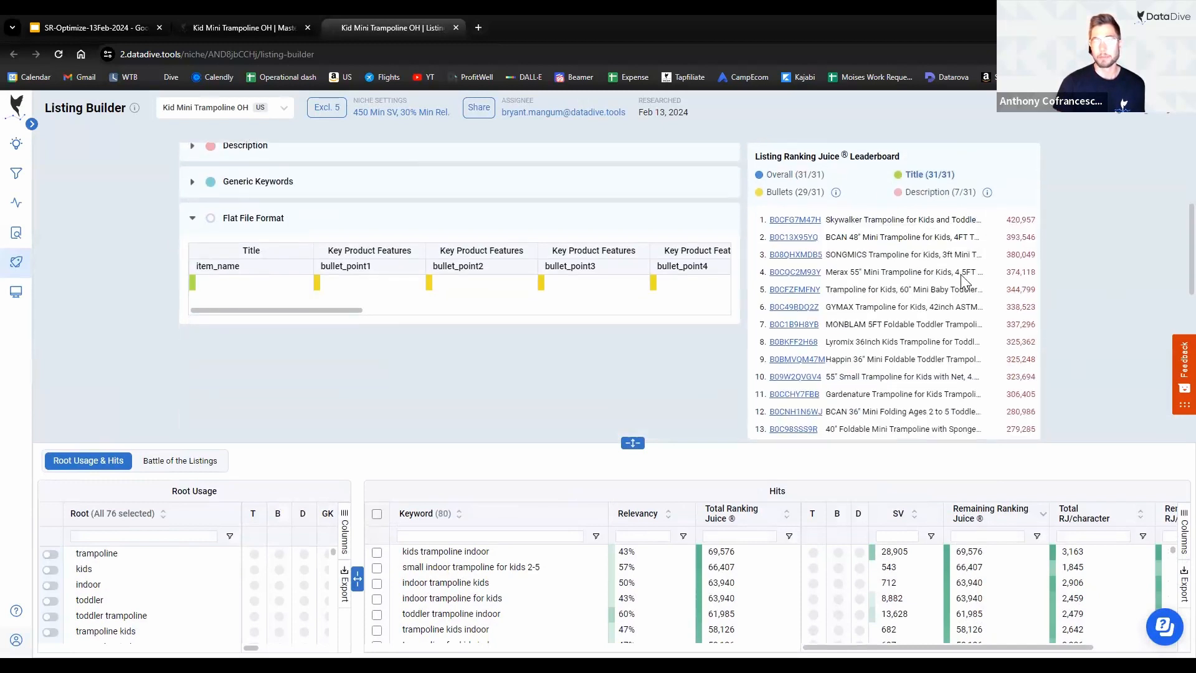
scroll(908, 305, down, 4)
scroll(903, 293, down, 2)
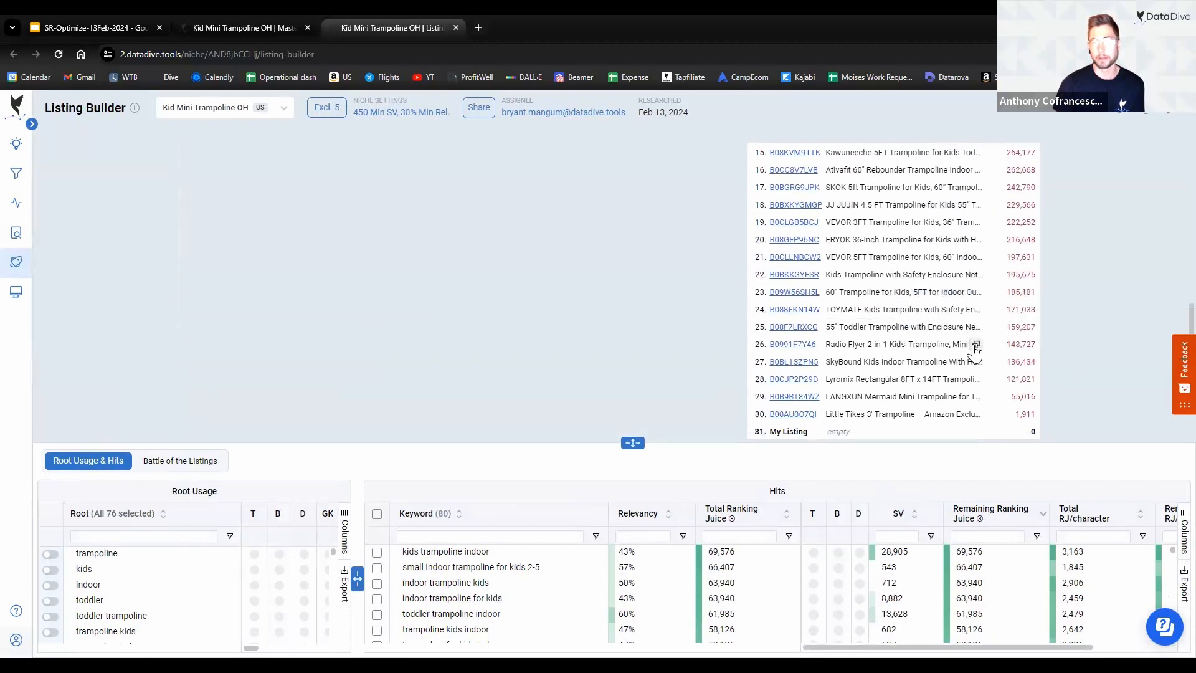
click(975, 346)
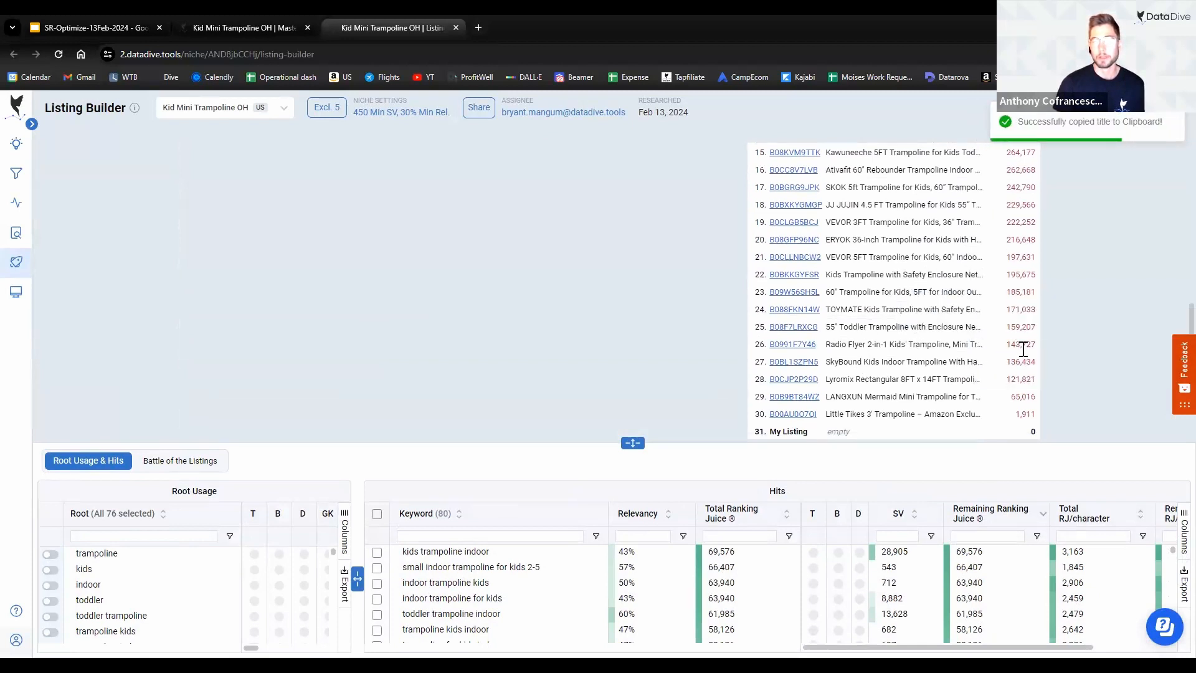
double_click(1020, 344)
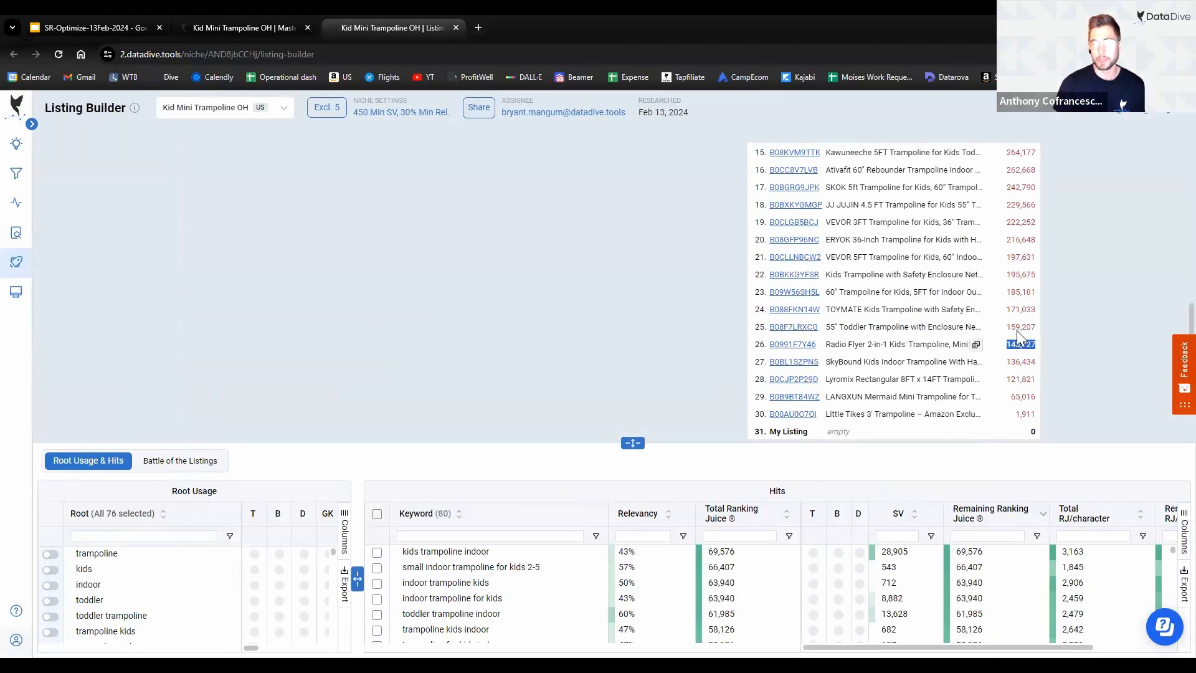
Step: Paste the copied Radio Flyer title into the empty listing title and have its ranking juice calculated
scroll(1047, 358, up, 7)
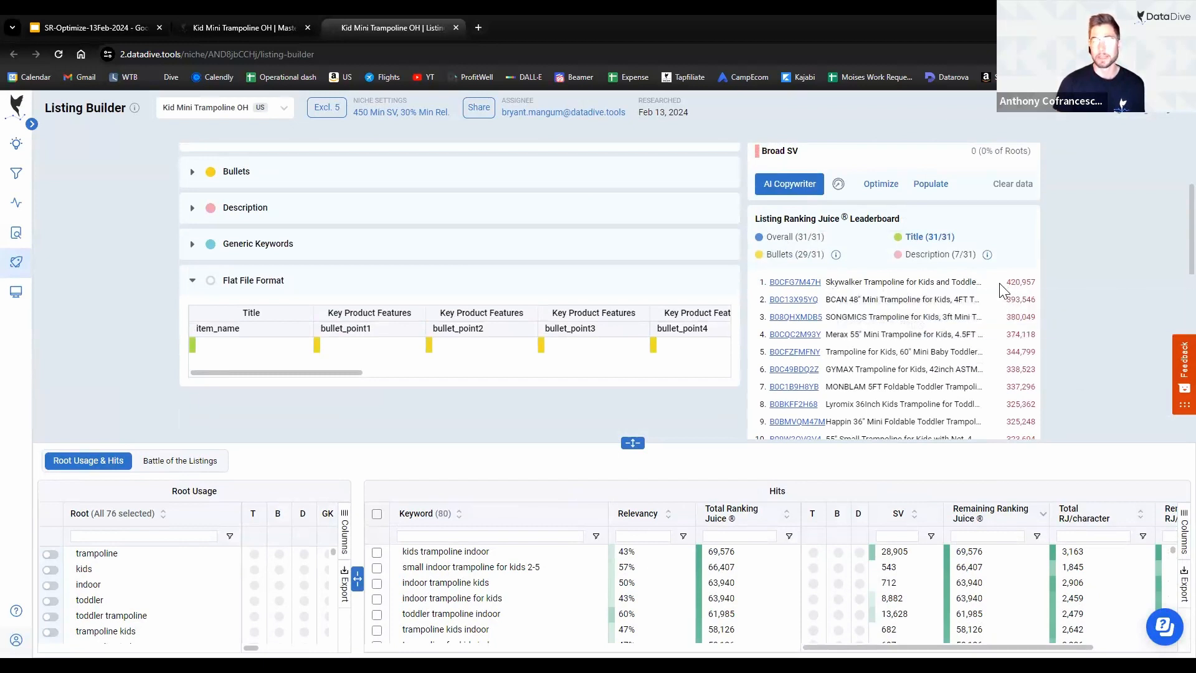
scroll(854, 337, up, 2)
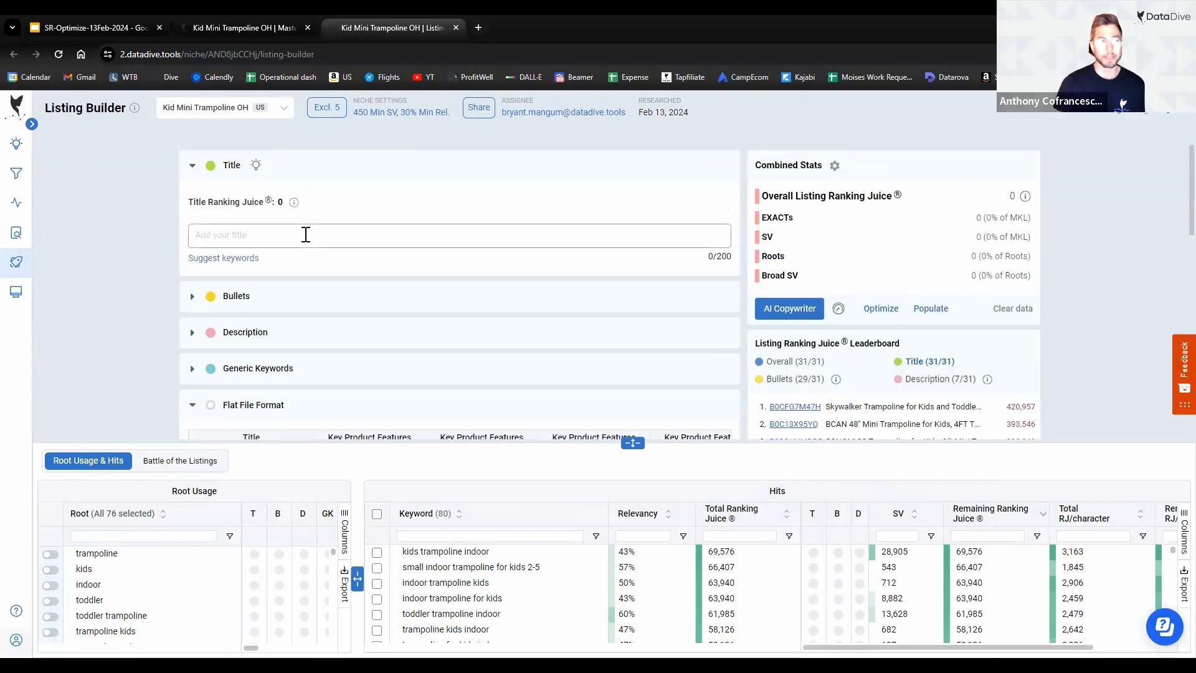
click(306, 235)
key(ctrl+v)
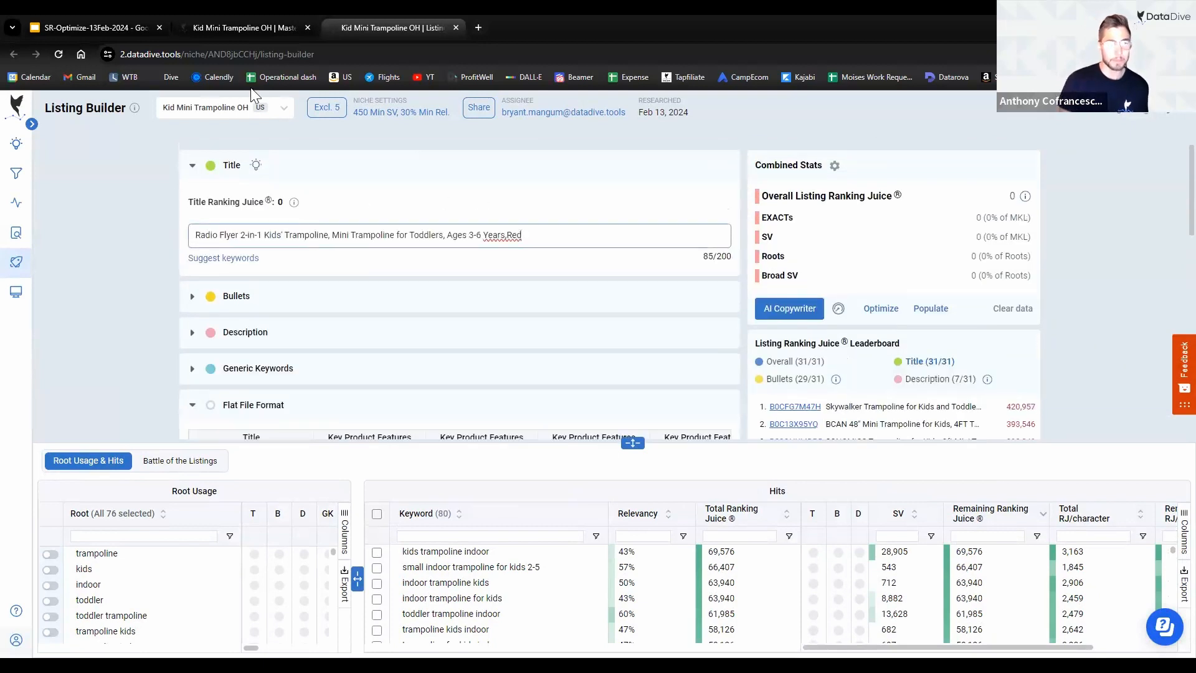
click(115, 252)
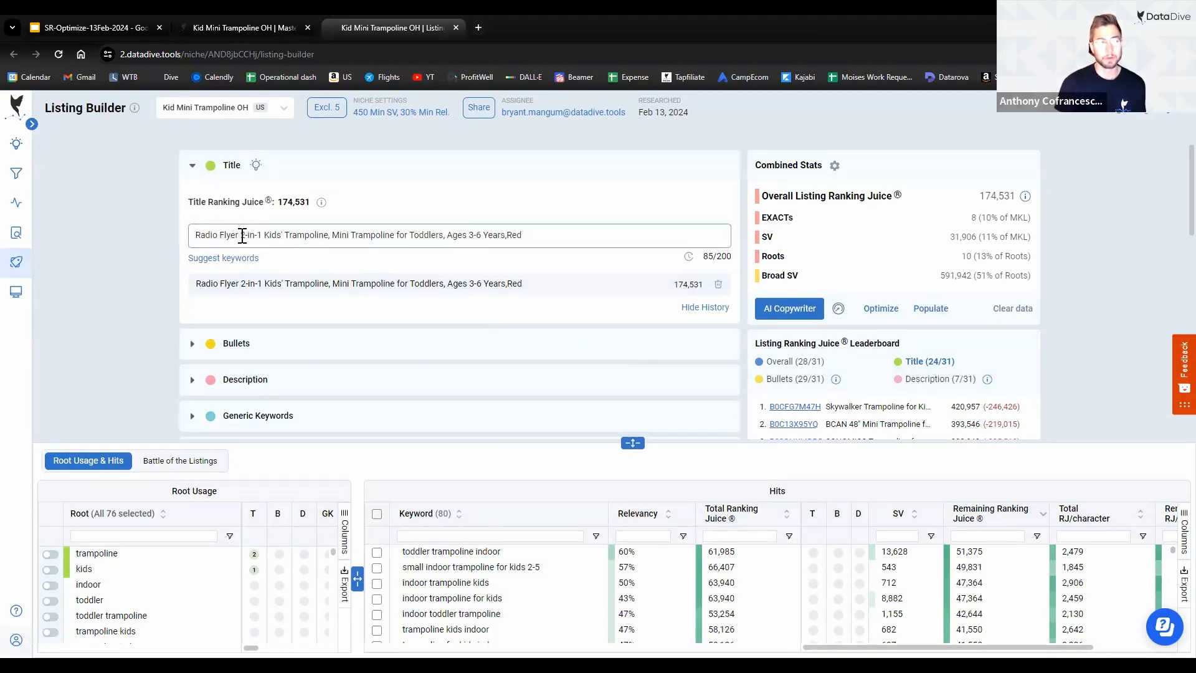
Step: Review the title's "2-in-1", "Trampoline for Toddlers" and "Ages 3-6" phrases by highlighting each one
drag(240, 237, 268, 235)
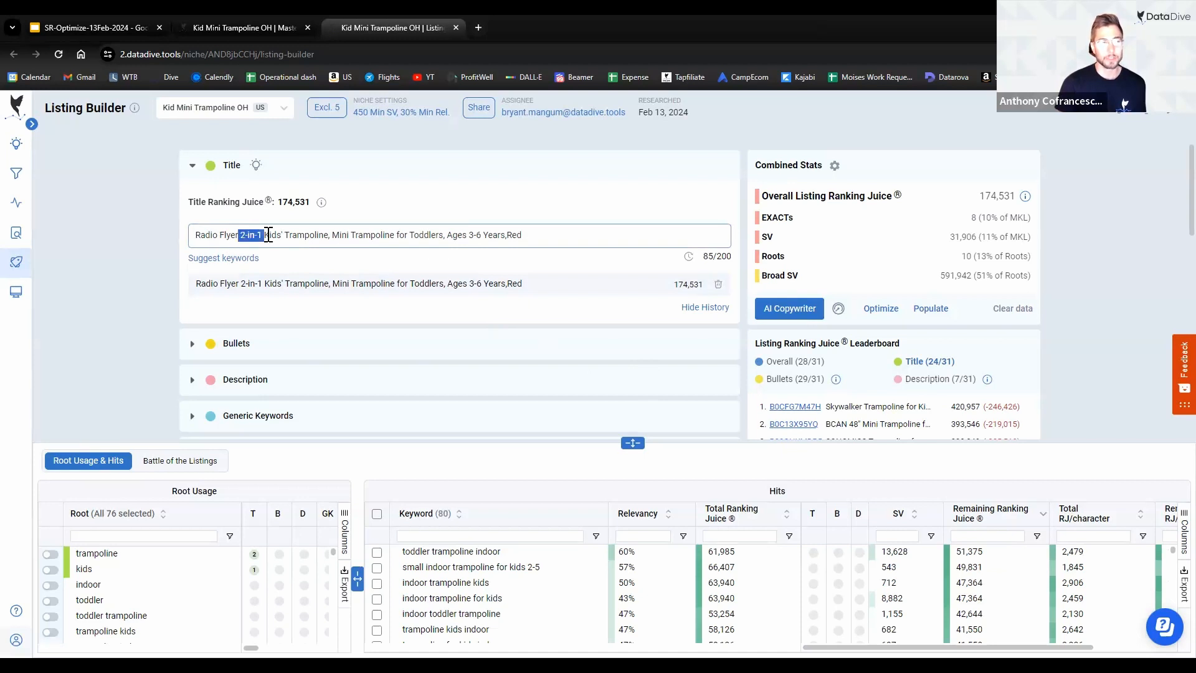
click(281, 234)
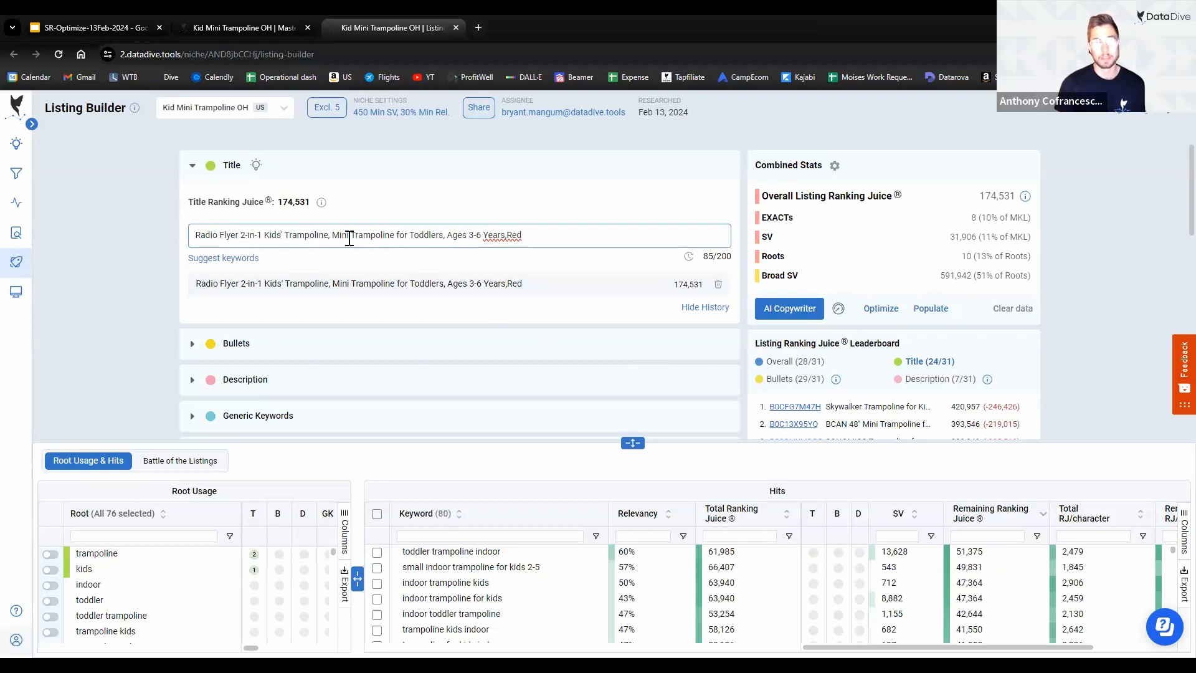
drag(349, 237, 441, 232)
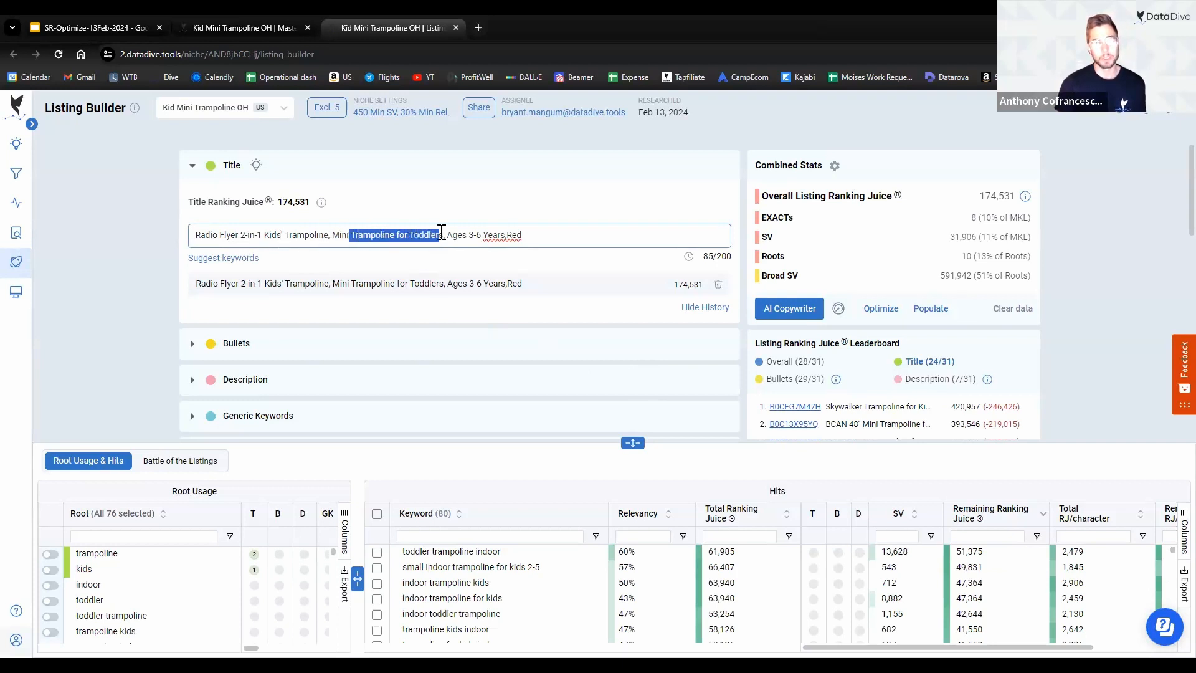
click(463, 241)
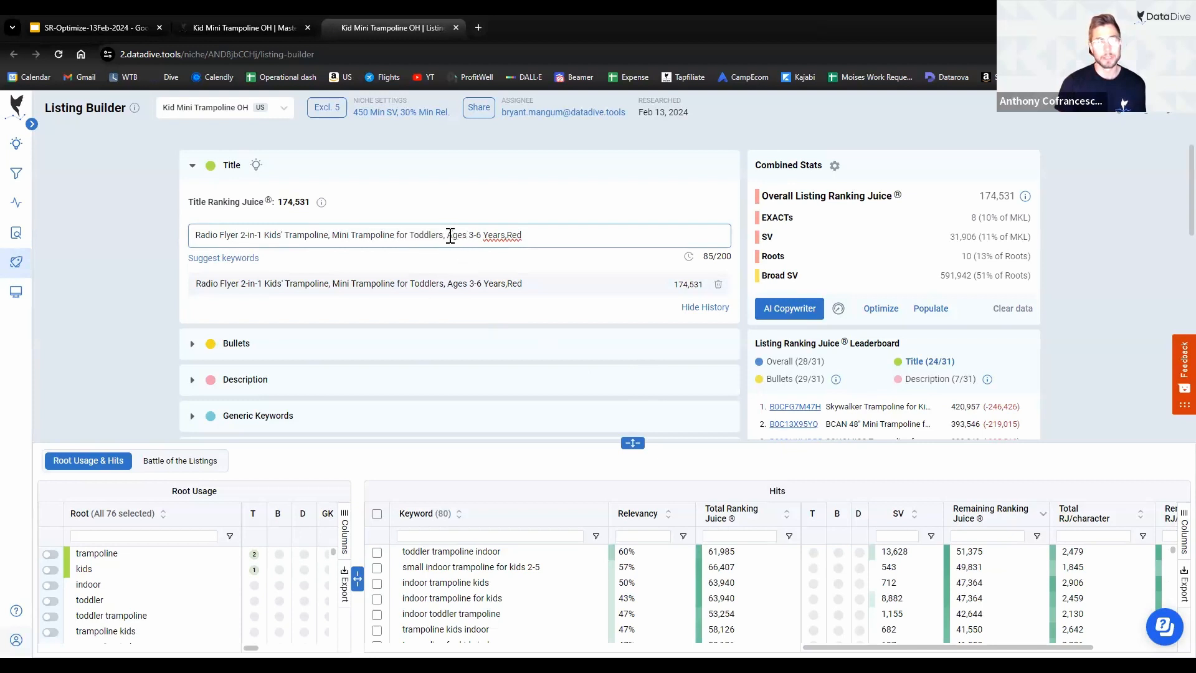
drag(453, 240, 489, 241)
click(498, 241)
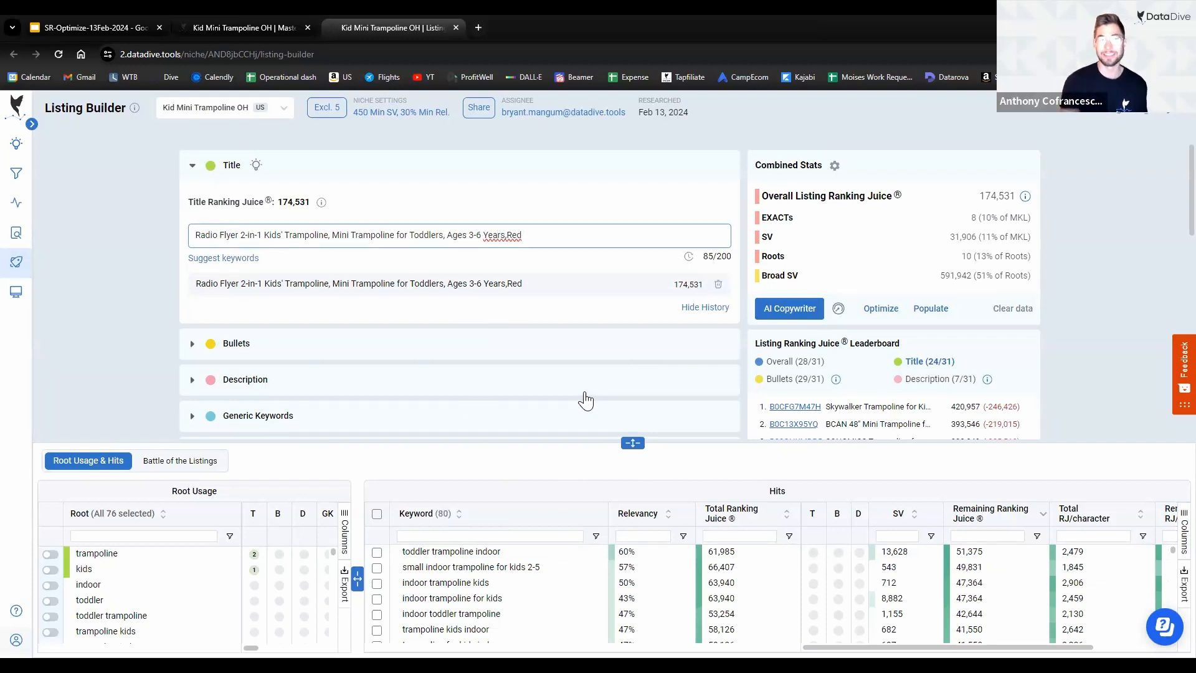
Step: Filter the Hits keywords for "red", remove ",Red" from the end of the title, and clear the filter
click(502, 536)
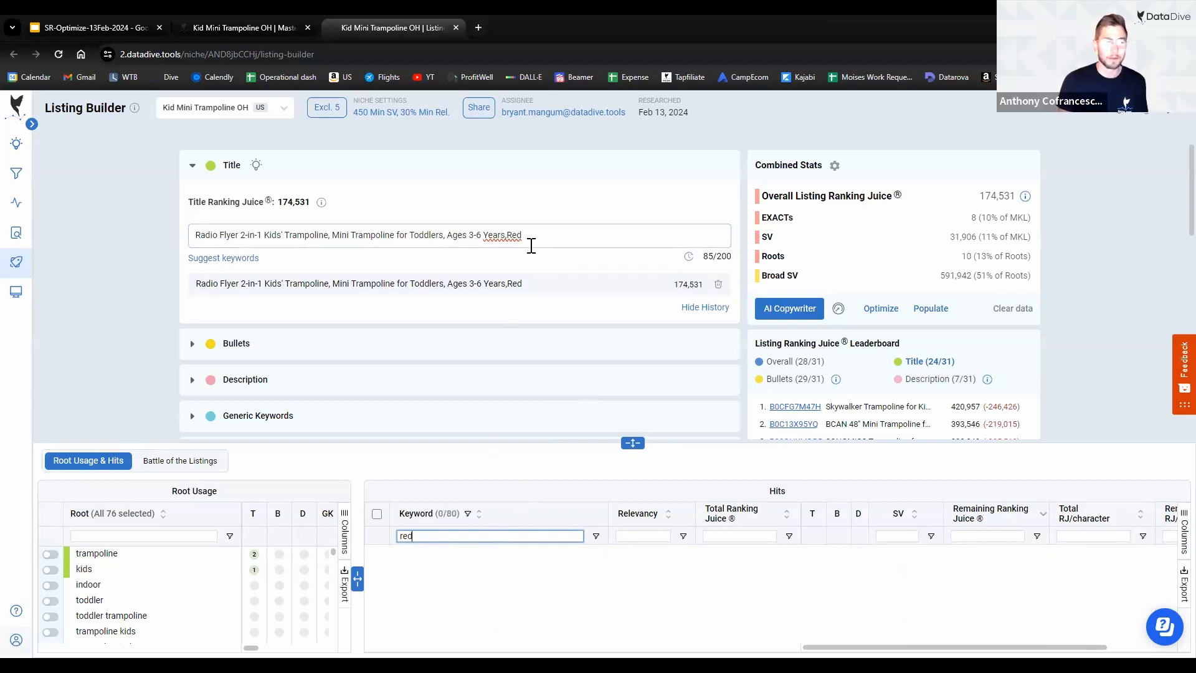
drag(532, 245, 505, 240)
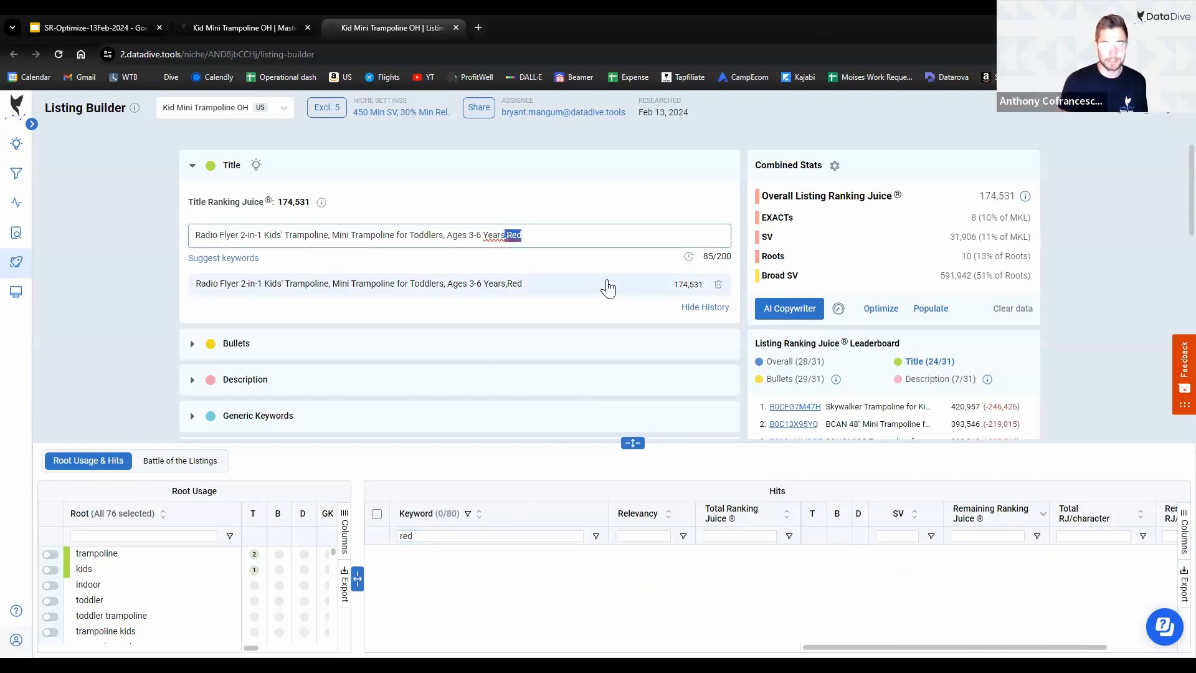
key(BackSpace)
double_click(436, 537)
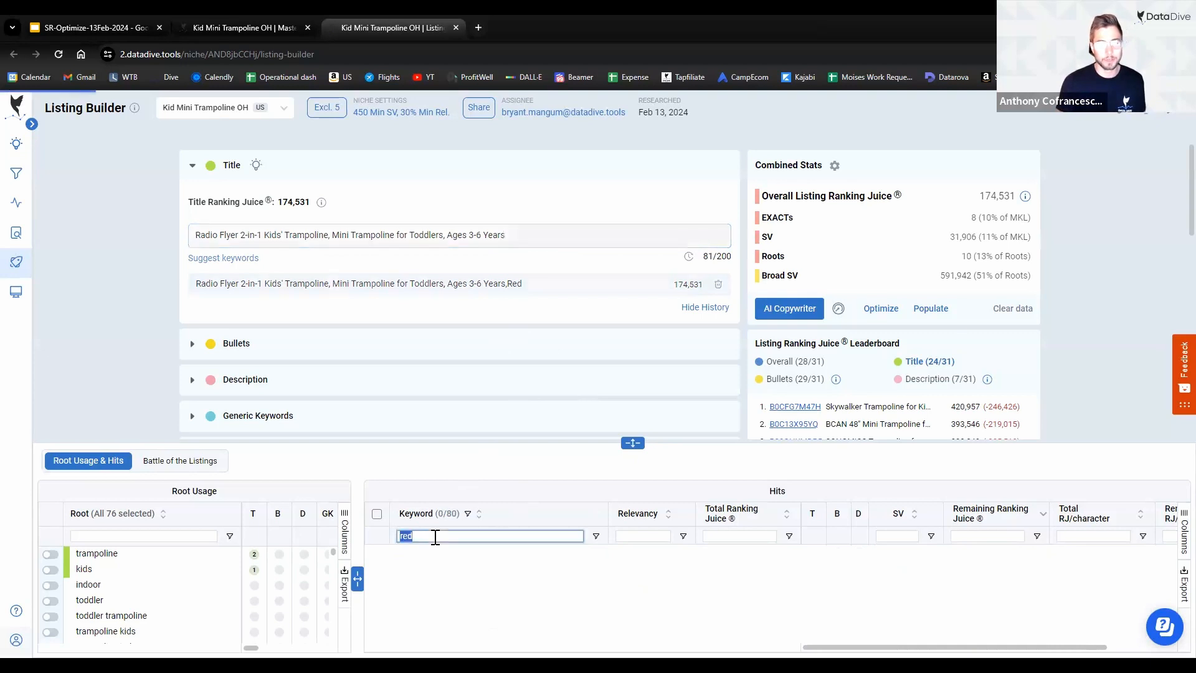
key(BackSpace)
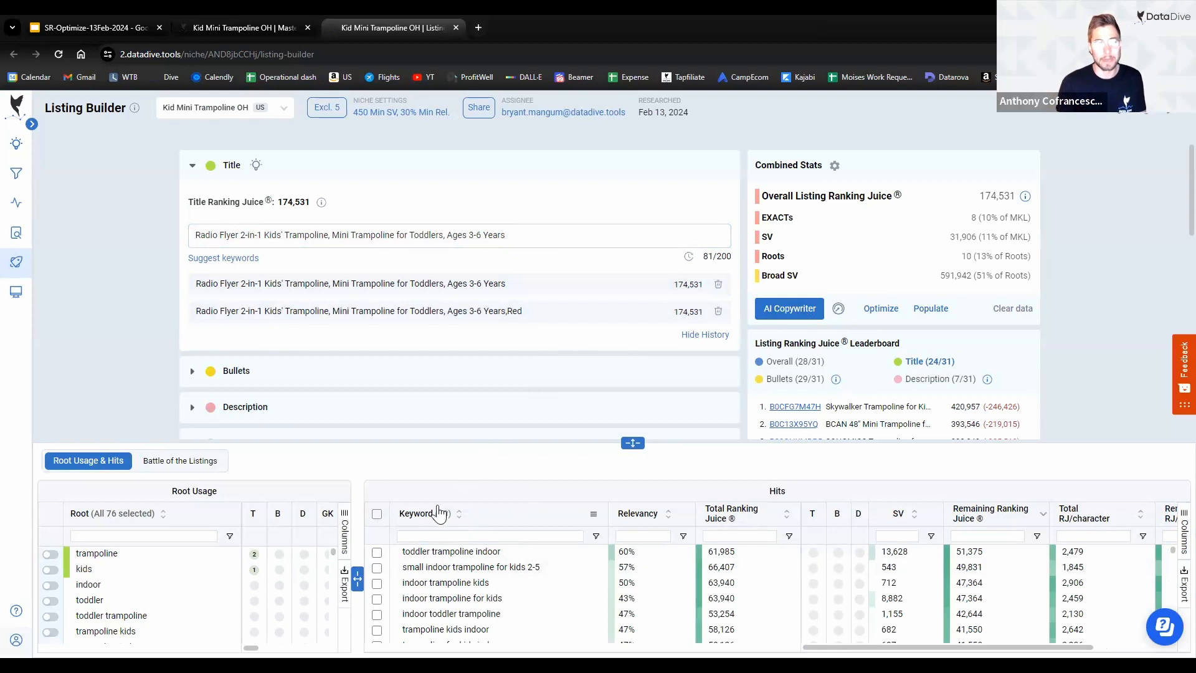
Step: Copy "trampoline for kids" from the Master Keyword List and filter the Listing Builder's Hits by it to check its title usage
click(224, 28)
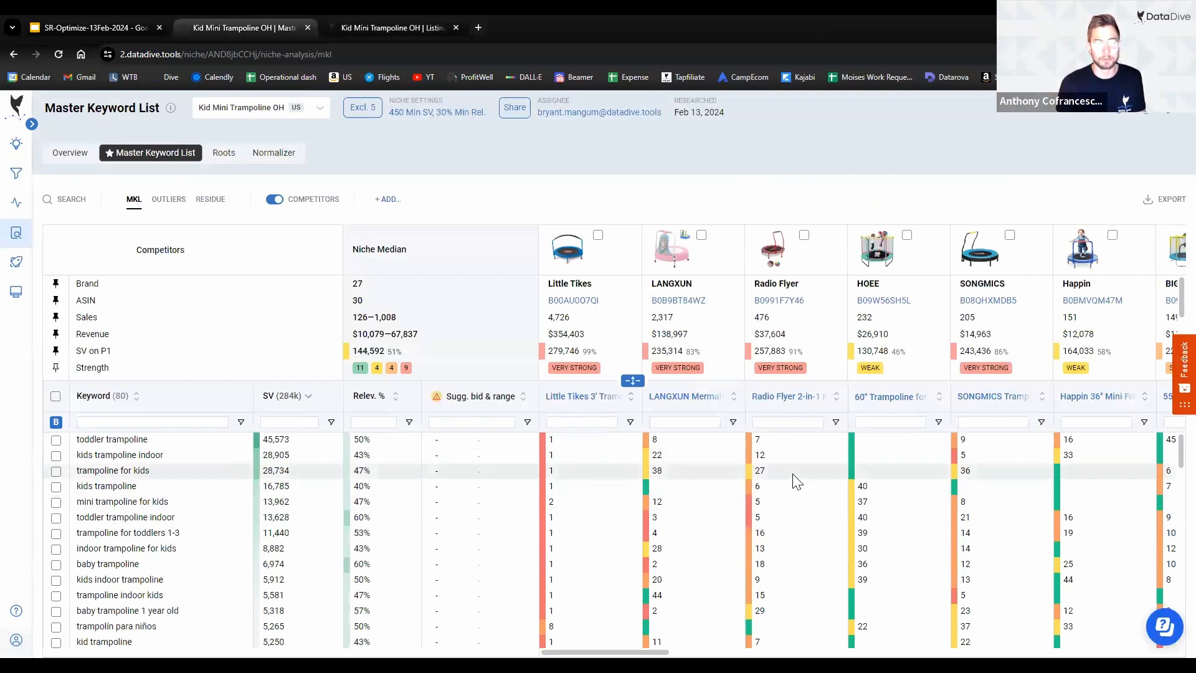
right_click(124, 476)
click(103, 478)
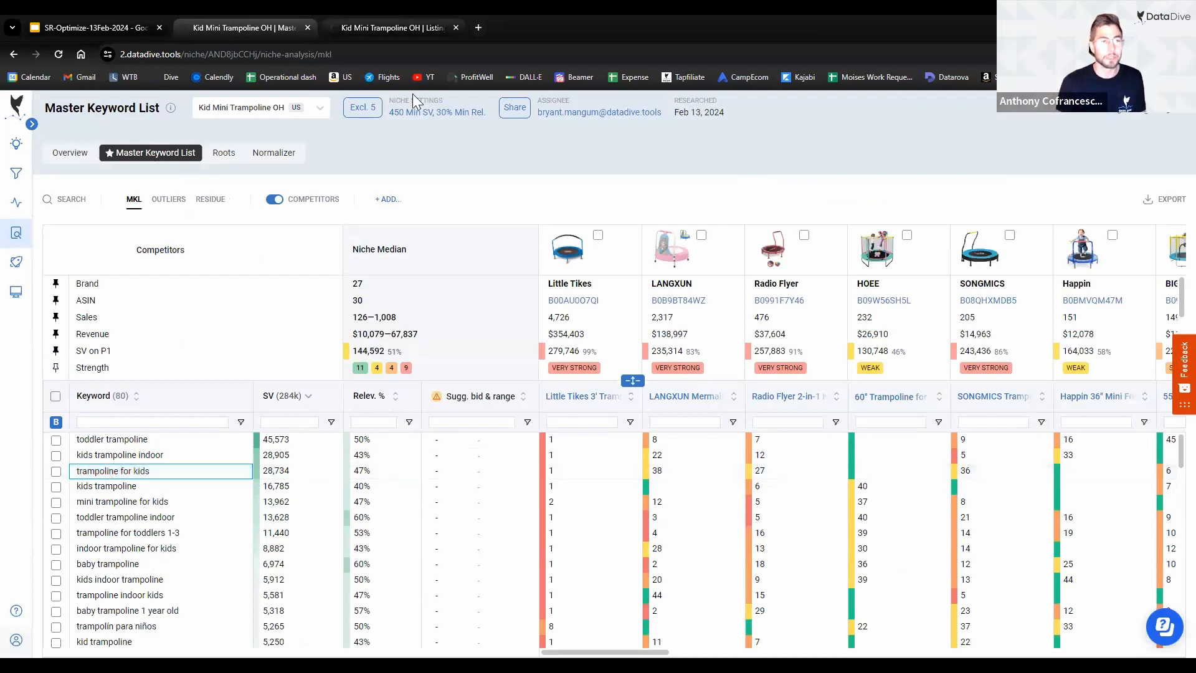
click(392, 27)
click(502, 536)
text(trampoline for kids)
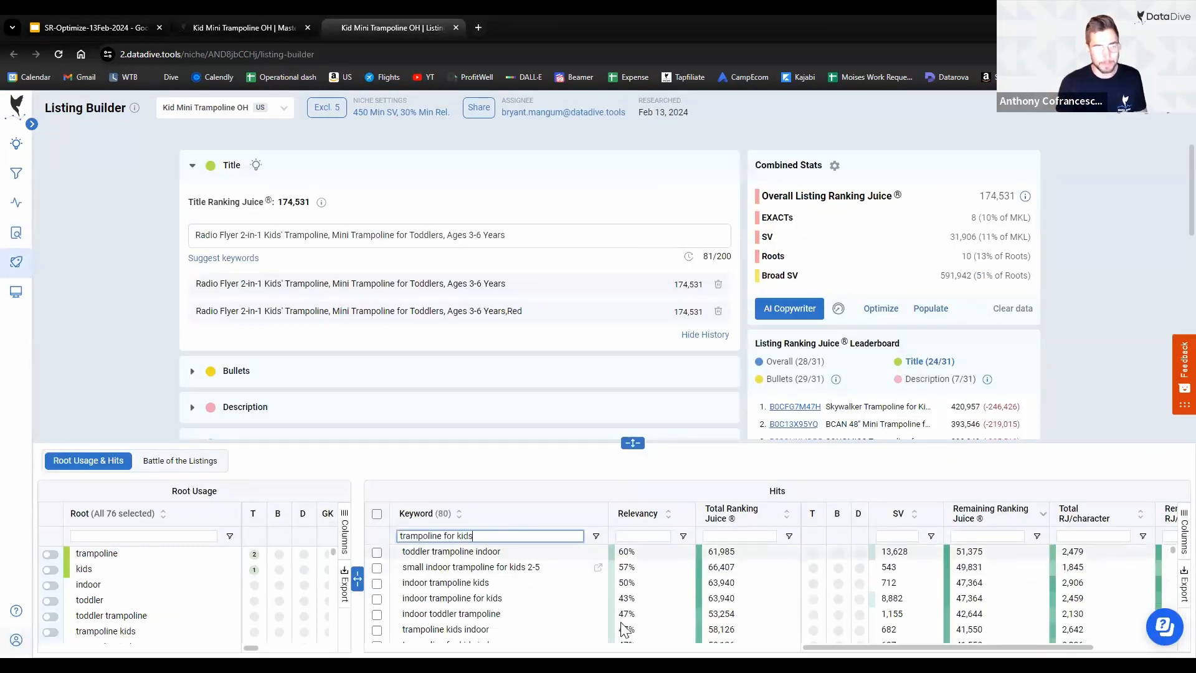
scroll(495, 590, down, 1)
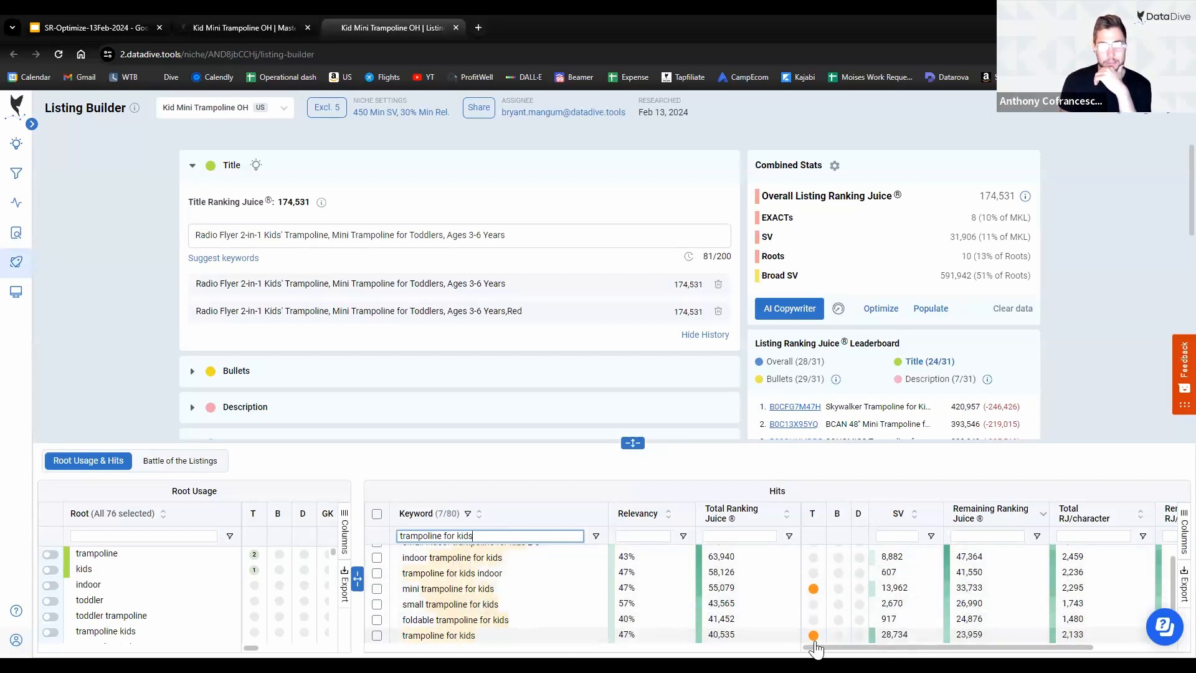
mouse_move(814, 638)
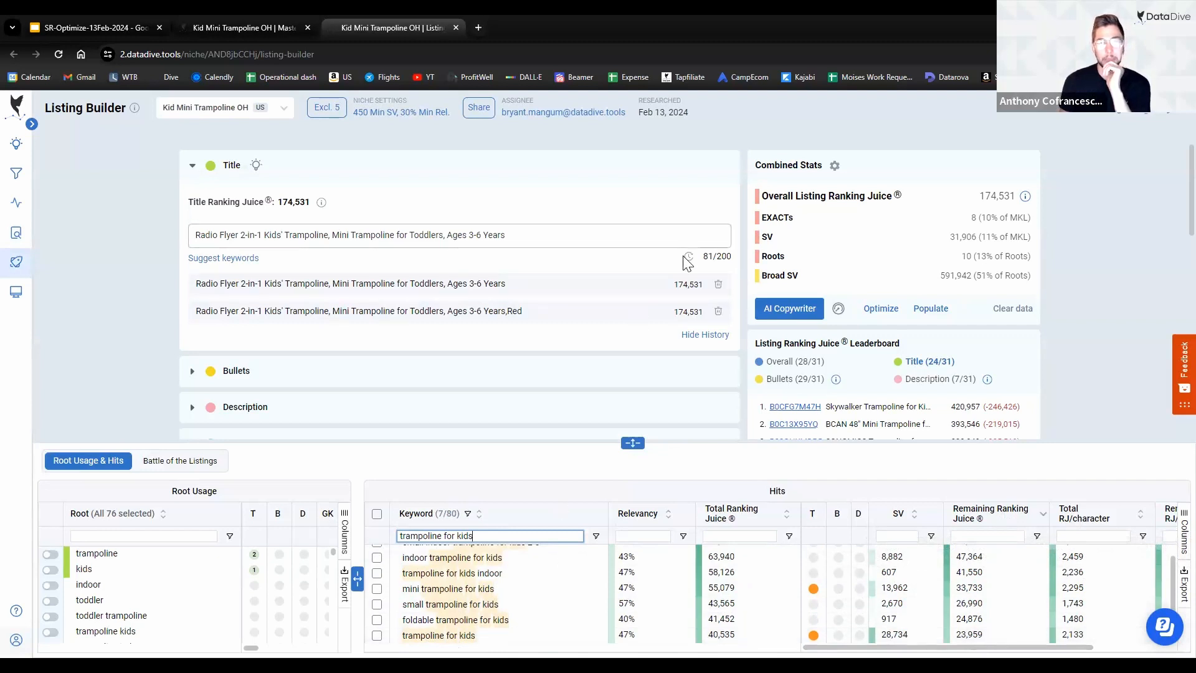
Step: Copy "trampoline for kids" from the filtered Hits and append it to the end of the listing title
right_click(450, 634)
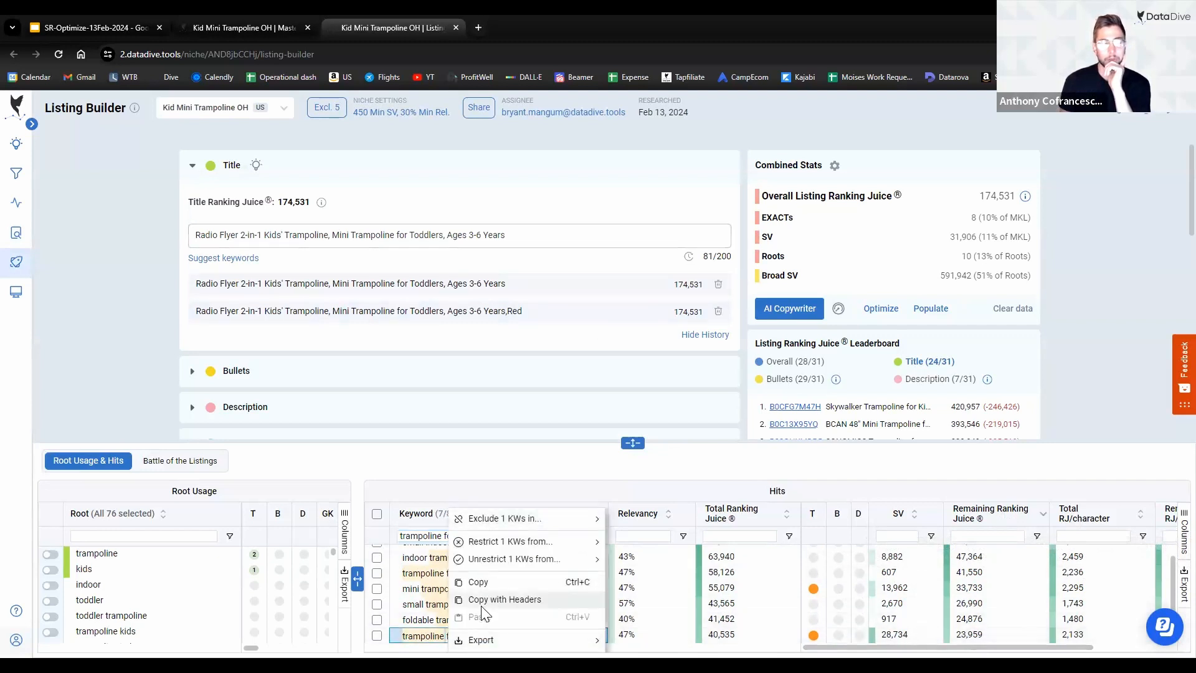
click(478, 582)
click(534, 233)
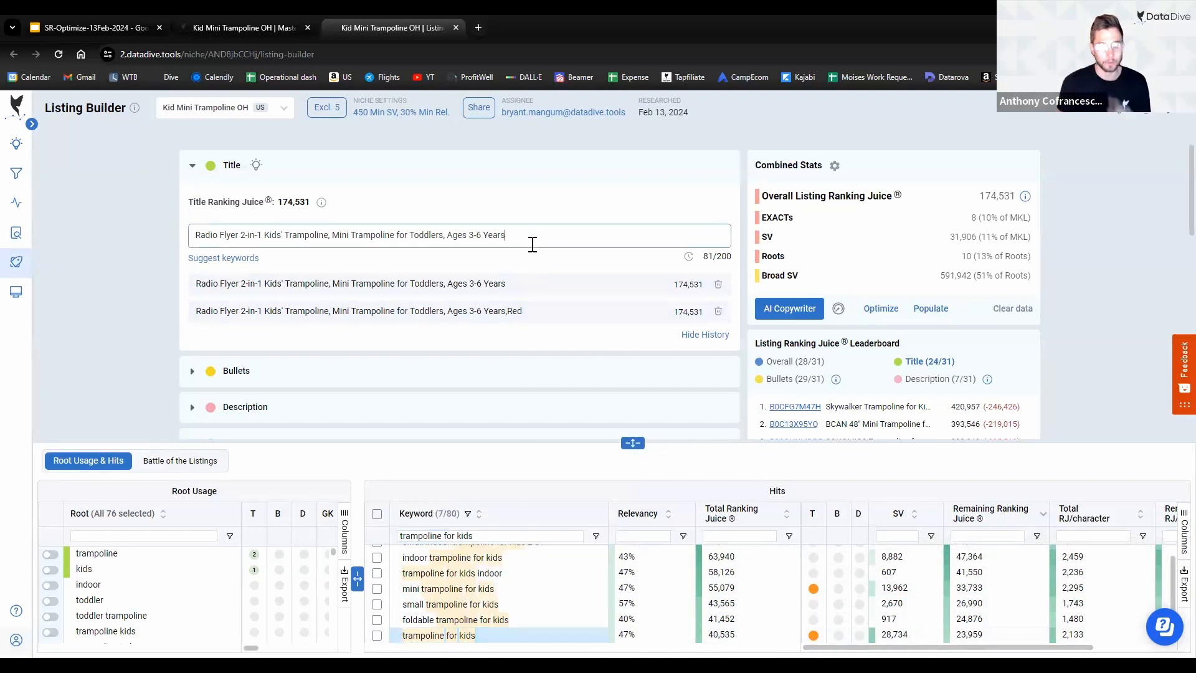
key(ctrl+v)
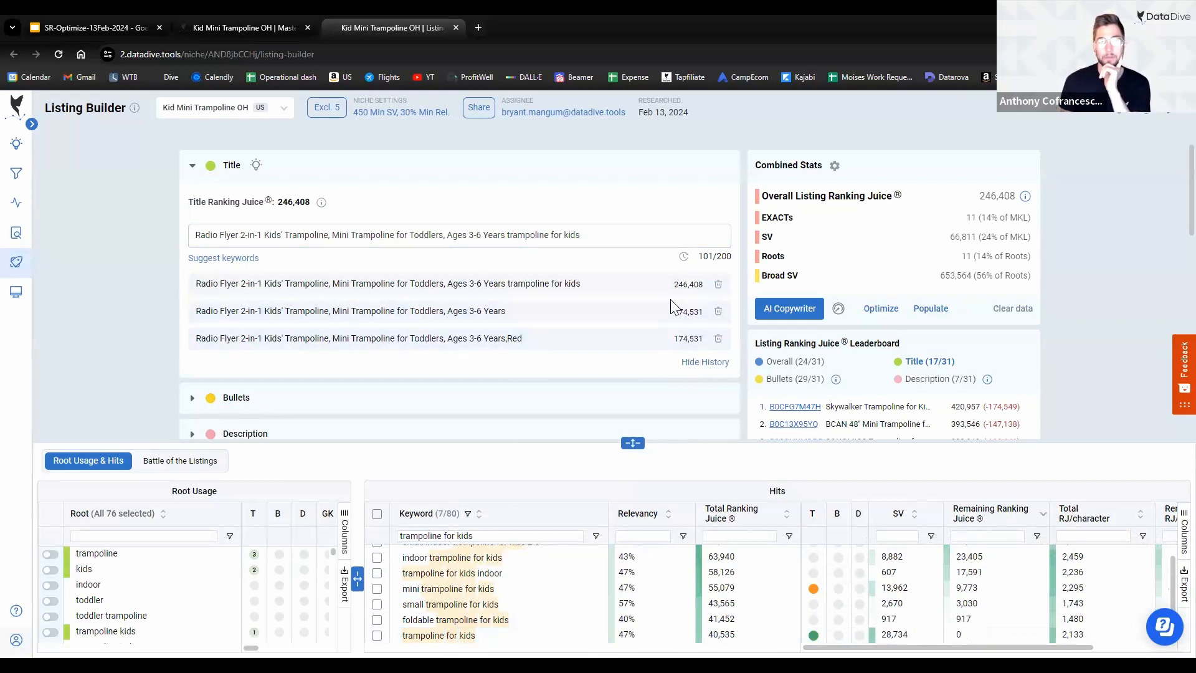
Step: Copy "baby trampoline 1 year old" from the Master Keyword List and filter the Listing Builder's Hits by it to check its title usage
click(258, 22)
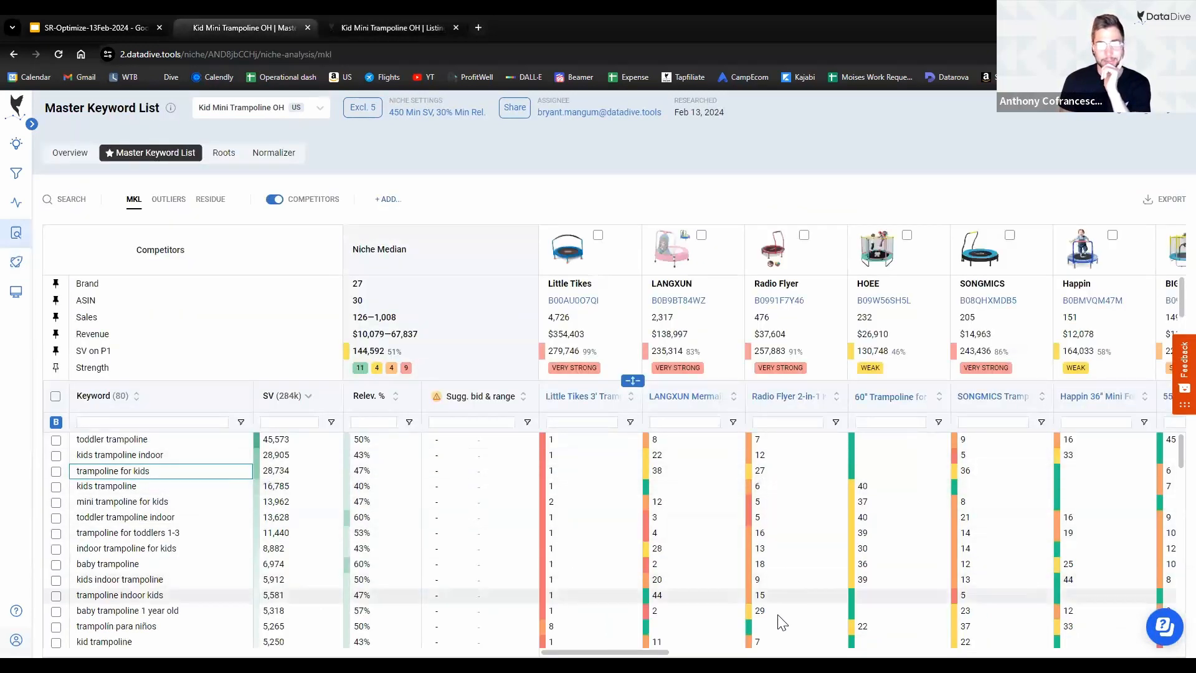
right_click(124, 615)
click(190, 603)
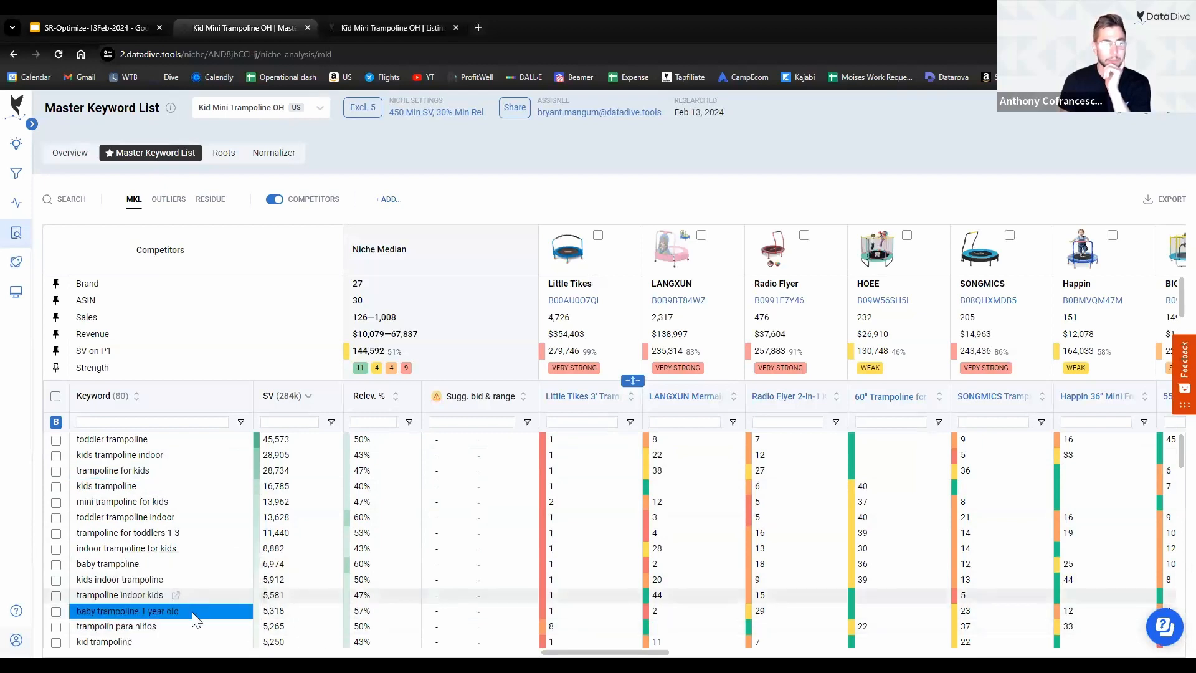
click(386, 28)
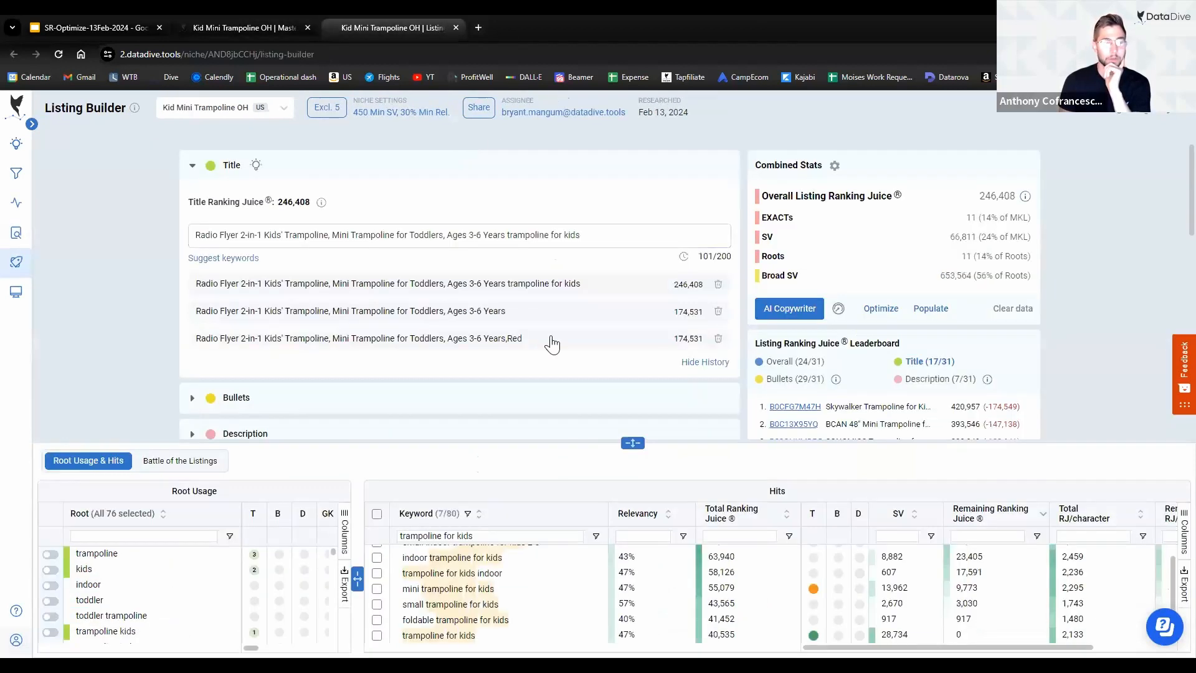
double_click(484, 536)
triple_click(484, 536)
key(ctrl+v)
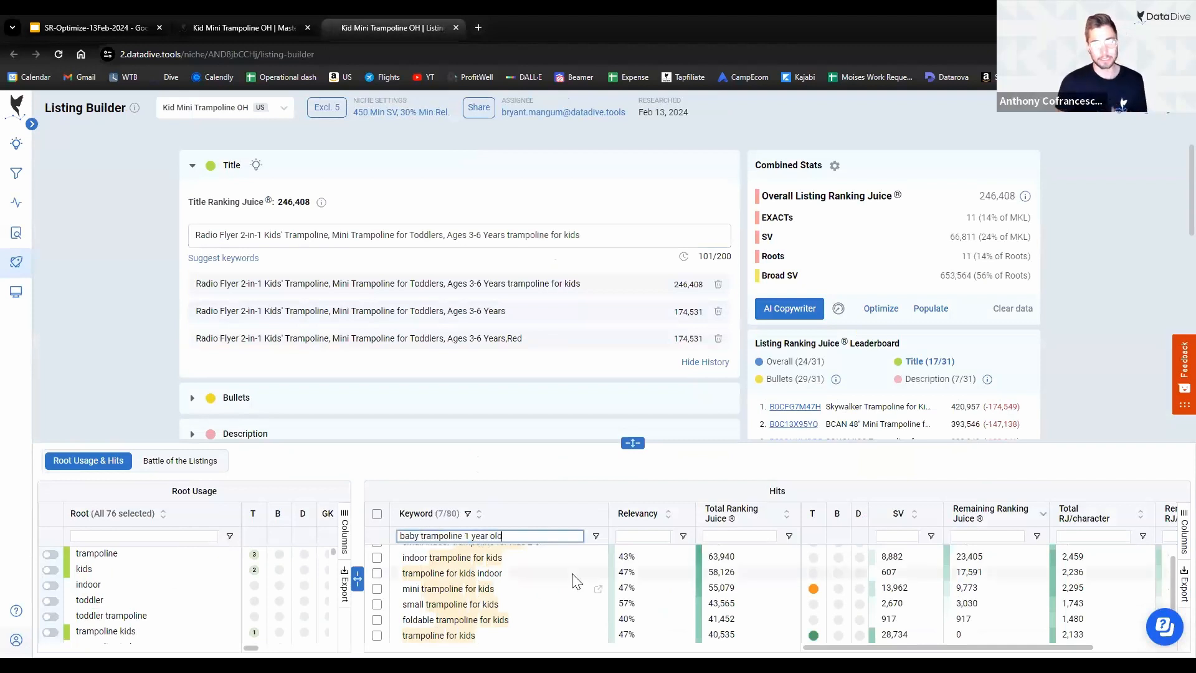
drag(632, 446, 632, 436)
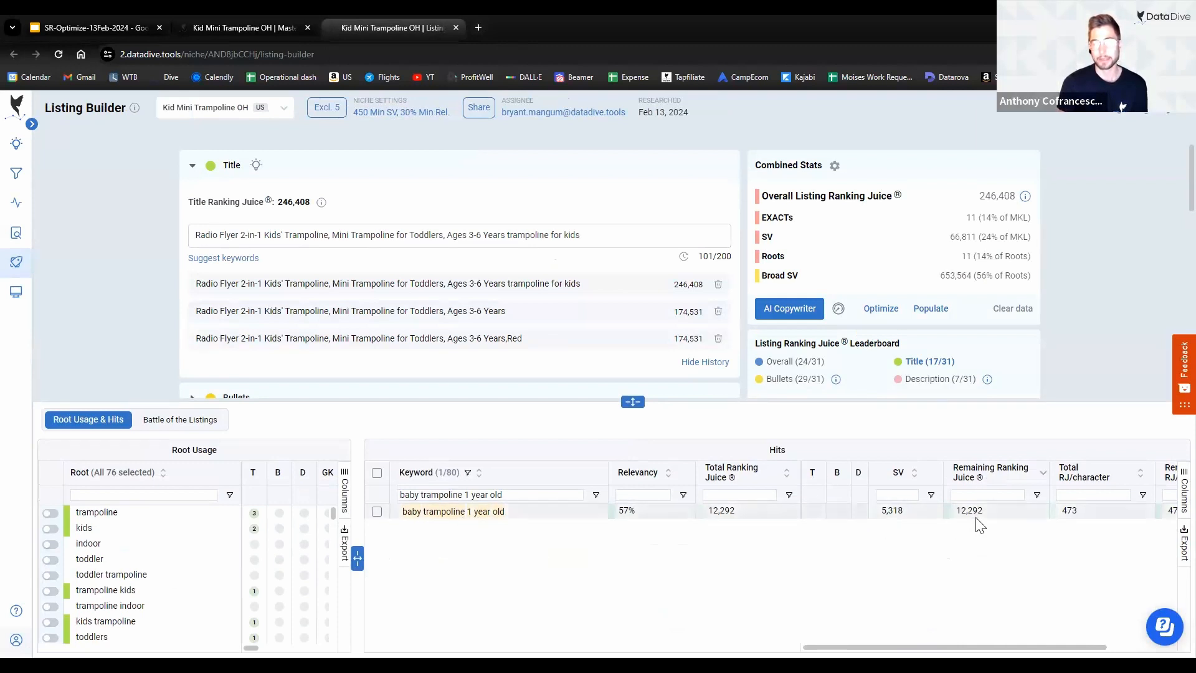
Step: Append " - baby trampoline 1 year old" to the end of the listing title using the keyword copied from the Hits
right_click(457, 514)
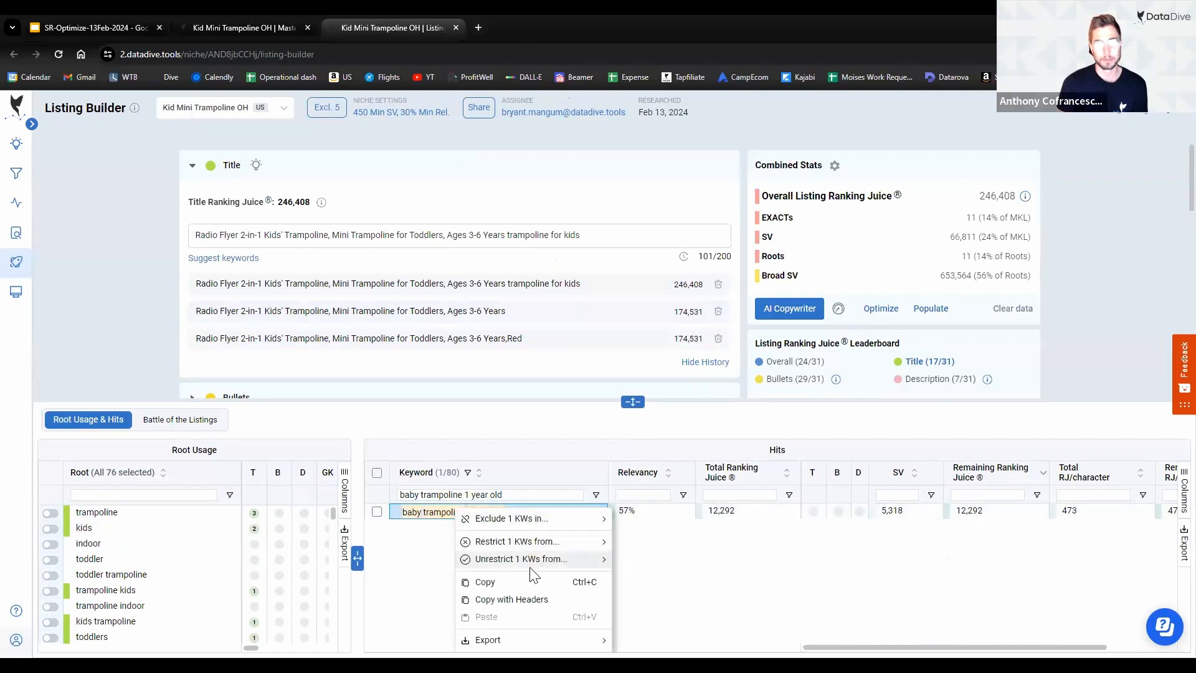
click(528, 582)
click(607, 237)
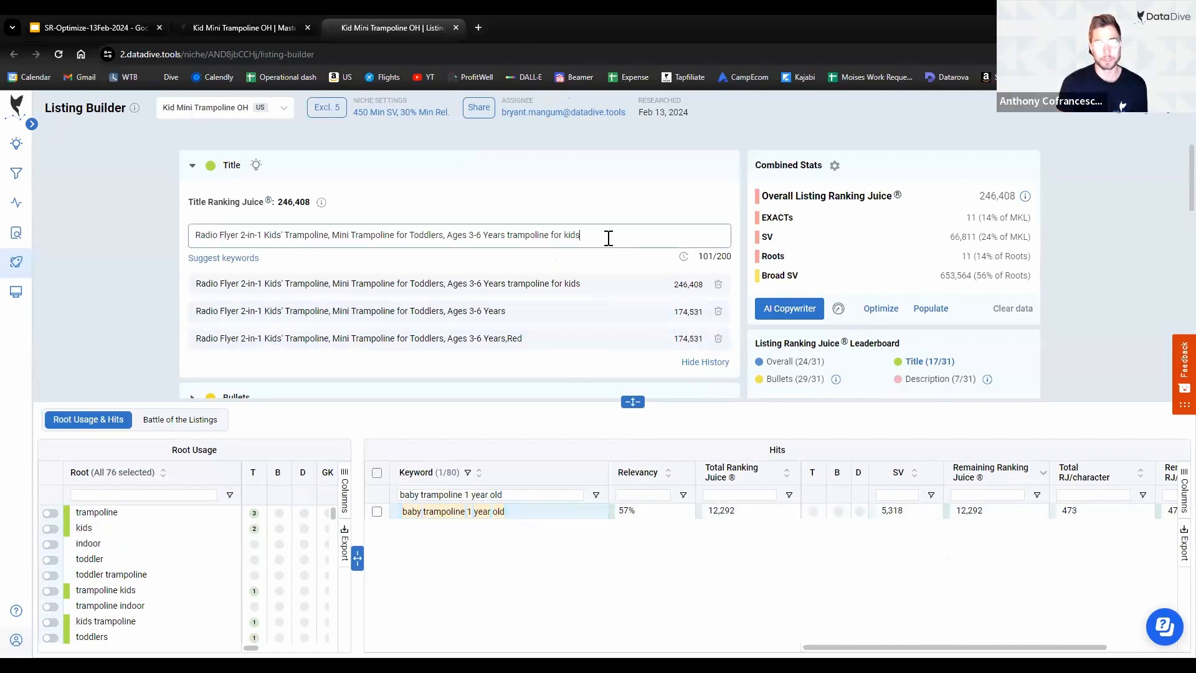
text(-)
key(ctrl+v)
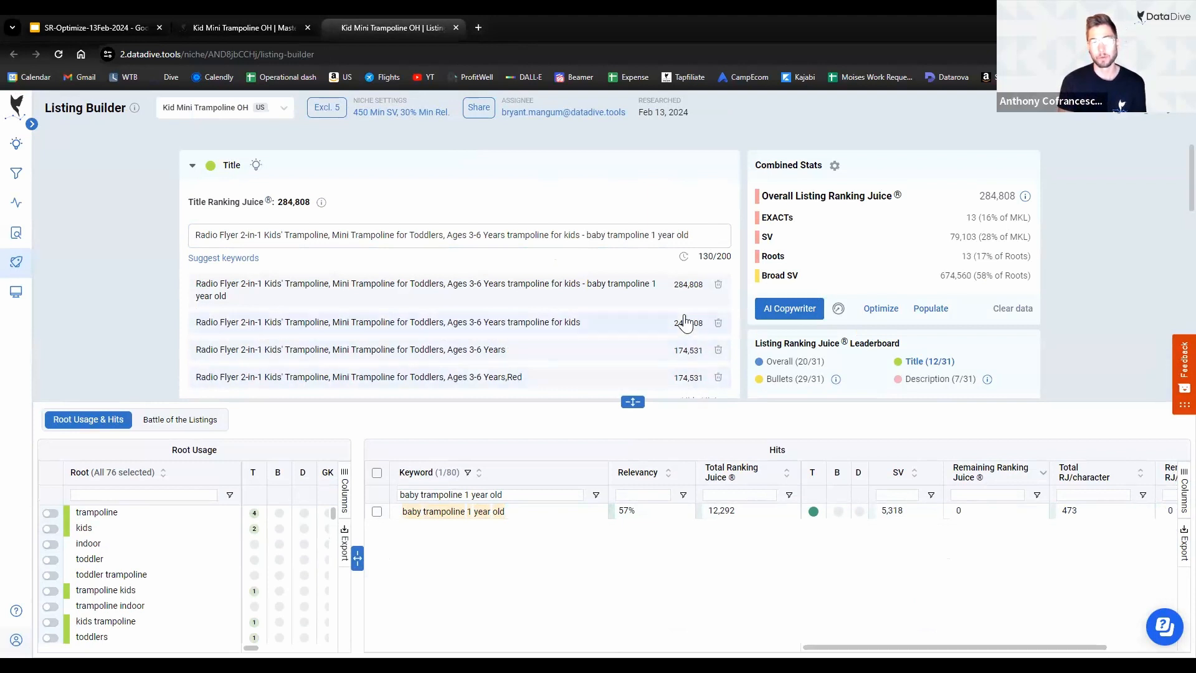
Step: Clear the Hits keyword filter and append " - toddler trampoline indoor", copied from the keyword with the most remaining ranking juice, to the title
click(540, 492)
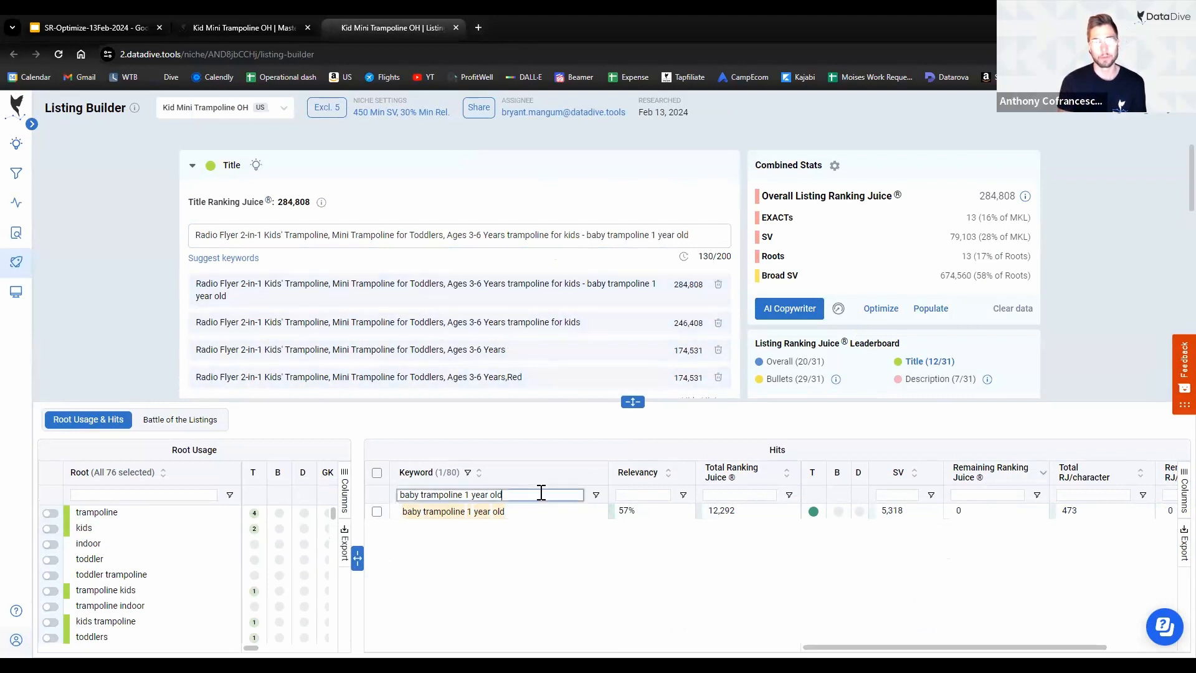
key(ctrl+a)
key(BackSpace)
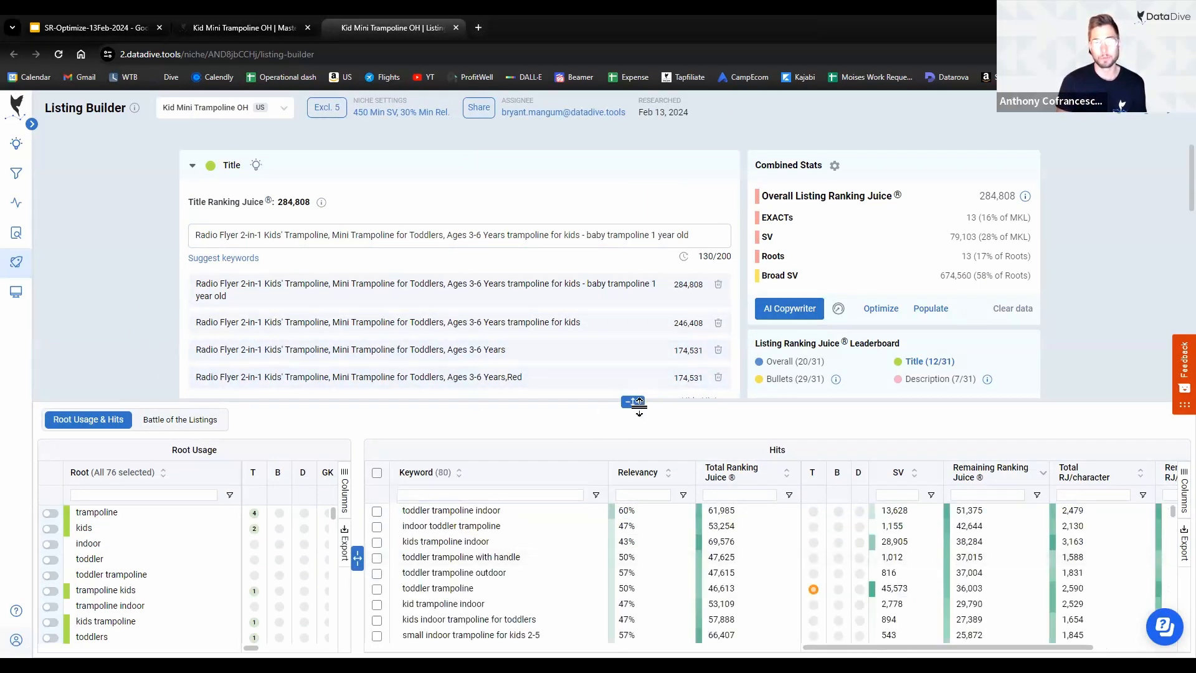
drag(633, 402, 633, 307)
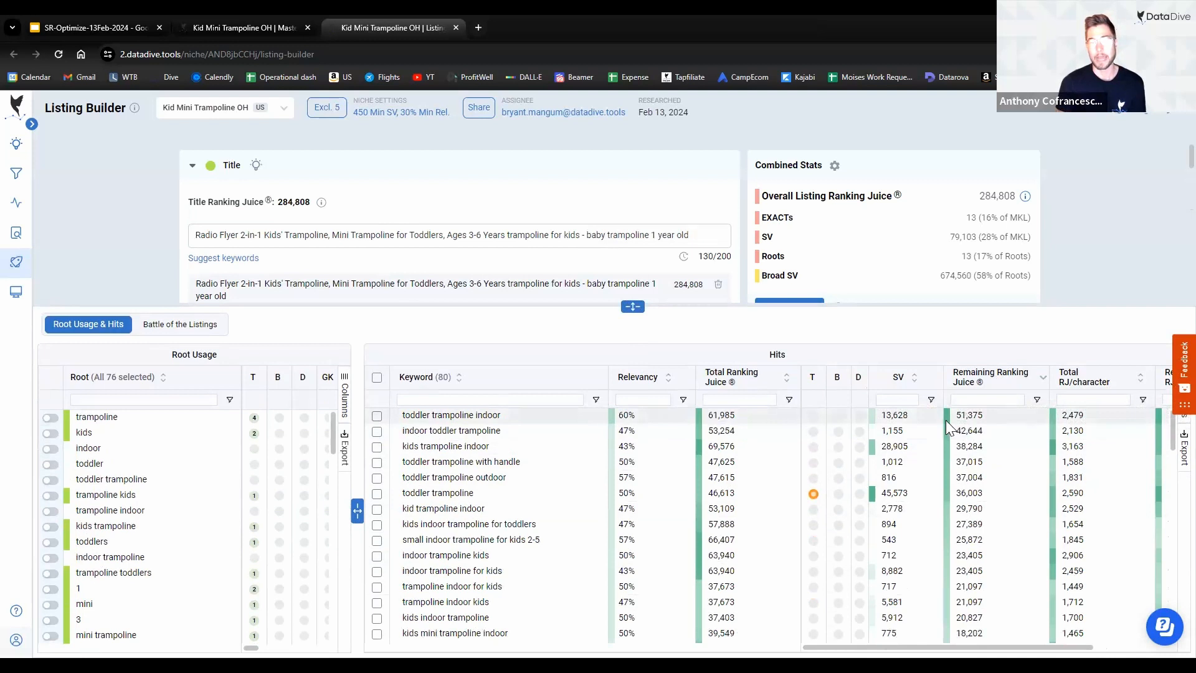
right_click(476, 416)
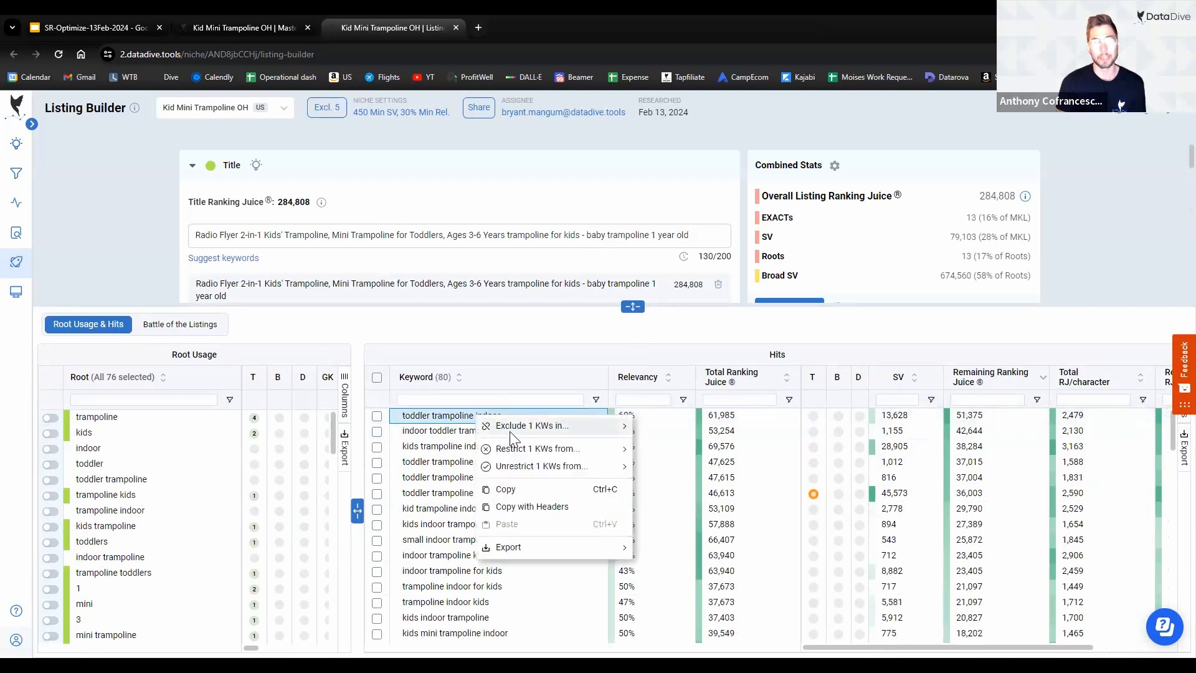
click(513, 489)
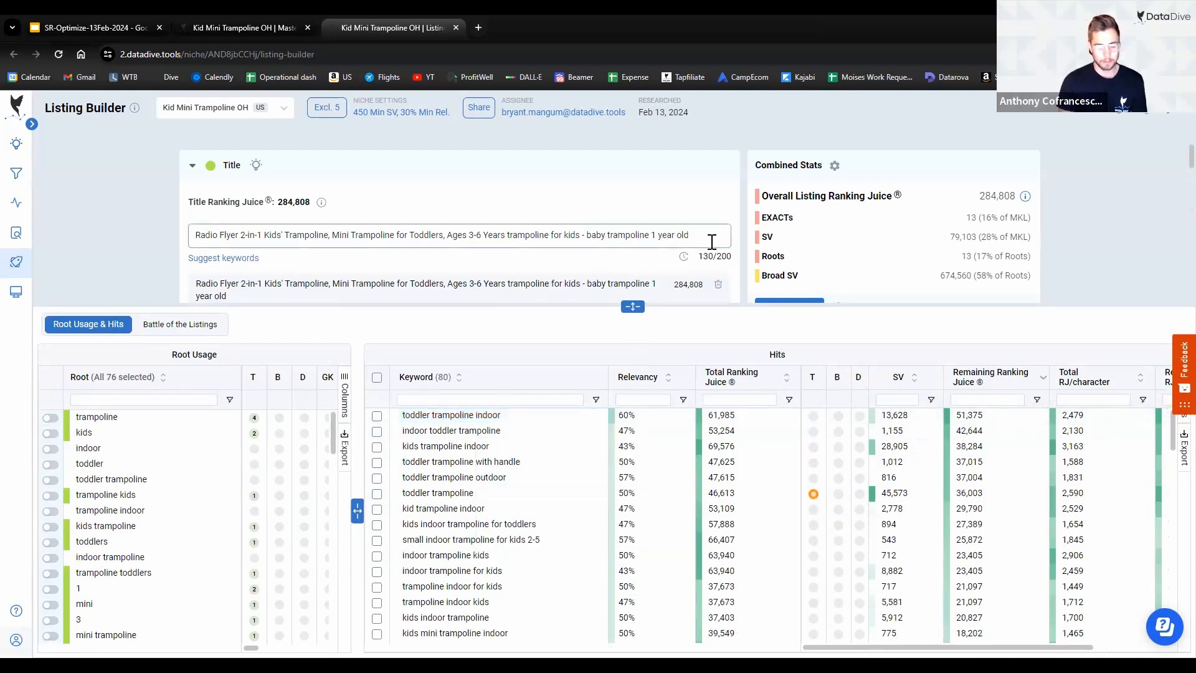
key(ctrl+v)
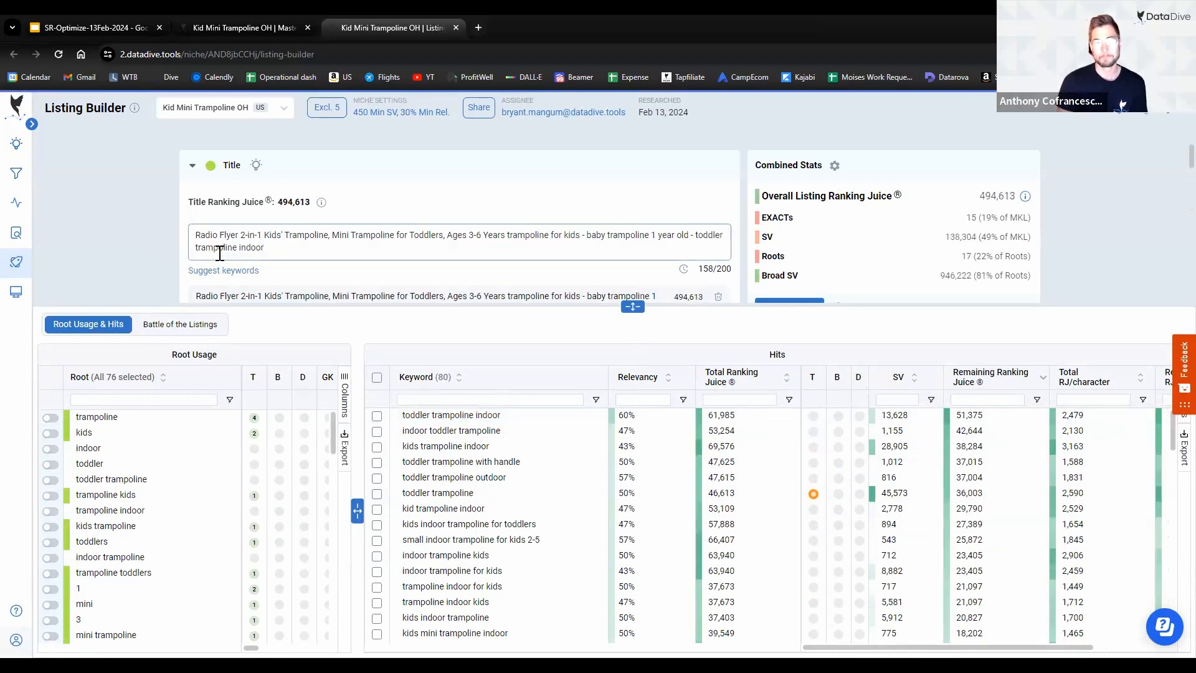
click(633, 306)
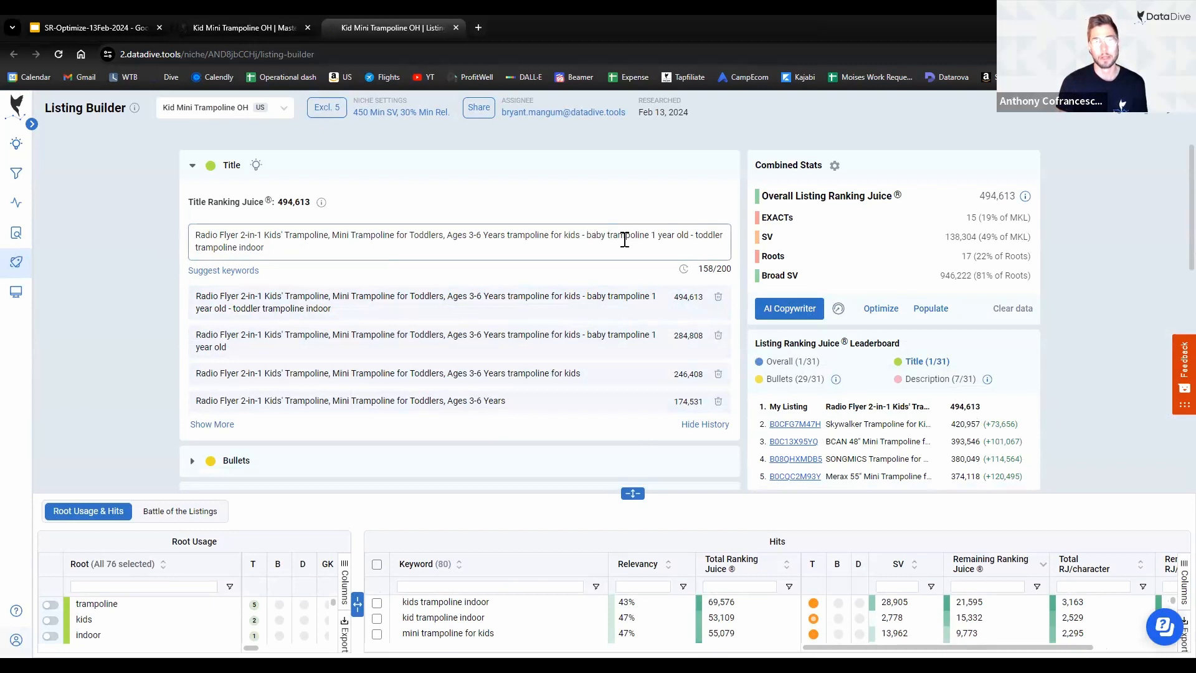
Step: Highlight "toddler" in the title and examine the niche's normalized roots and the search volumes of the keywords they cover
drag(700, 241, 733, 244)
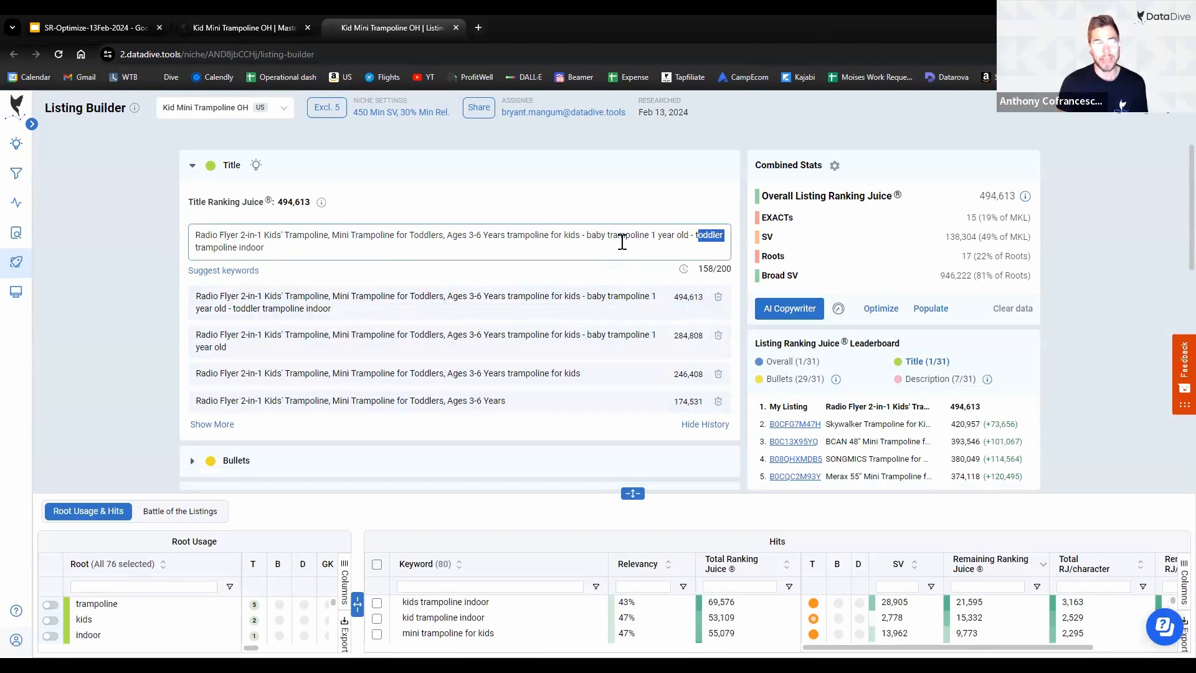
click(287, 18)
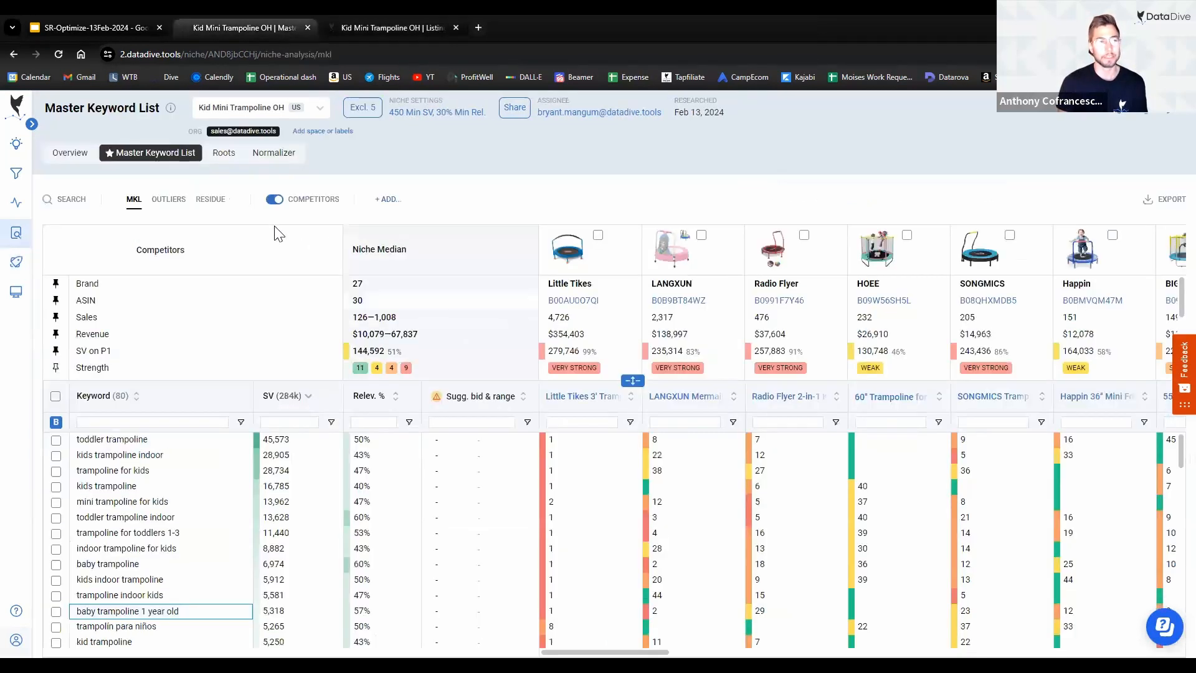
click(223, 160)
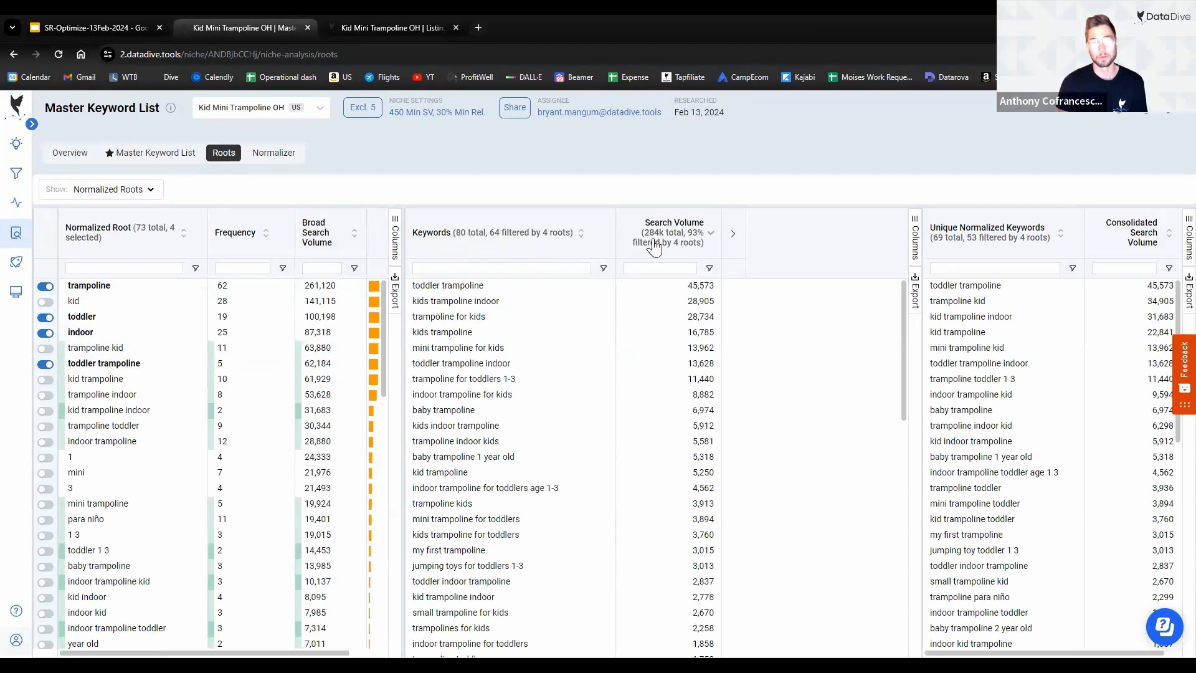
scroll(692, 424, down, 10)
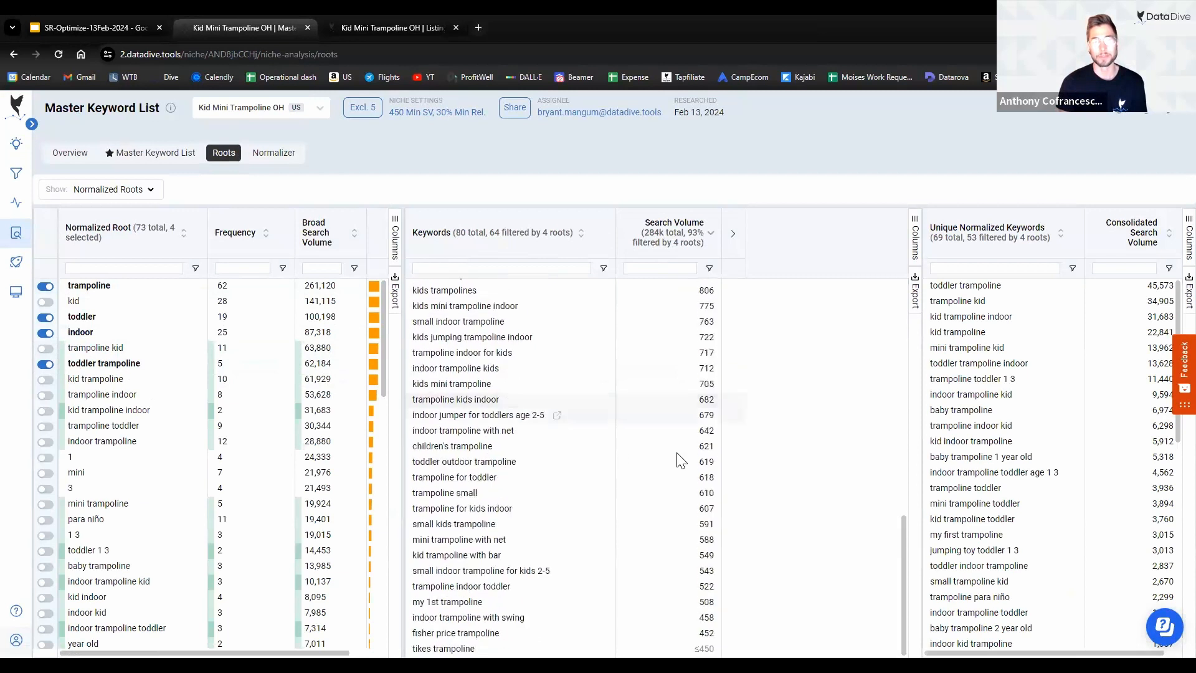
scroll(681, 462, up, 10)
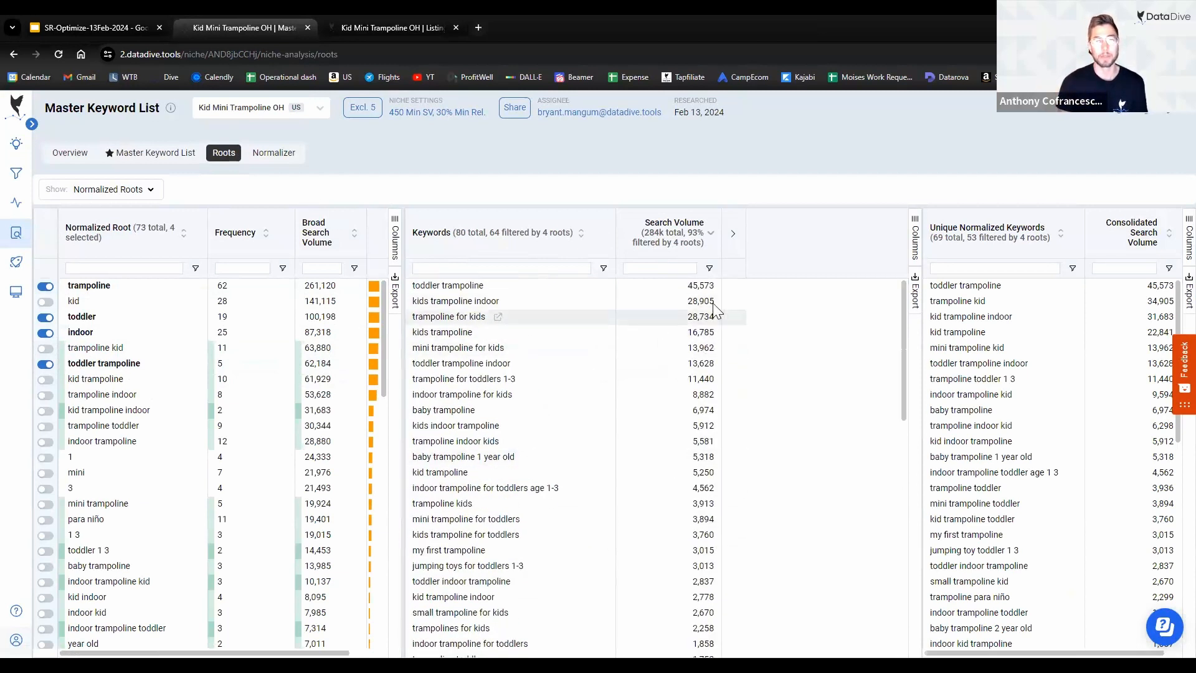
scroll(687, 405, down, 1)
scroll(687, 405, down, 10)
scroll(685, 436, up, 10)
scroll(685, 461, down, 10)
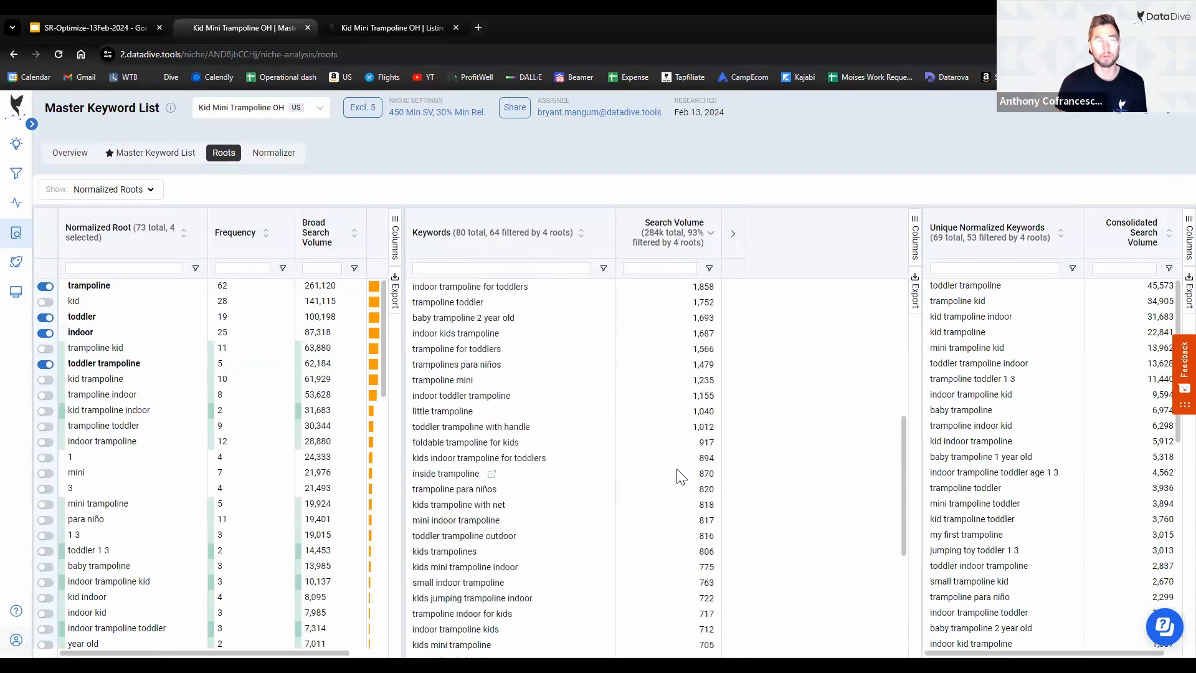
scroll(683, 477, up, 10)
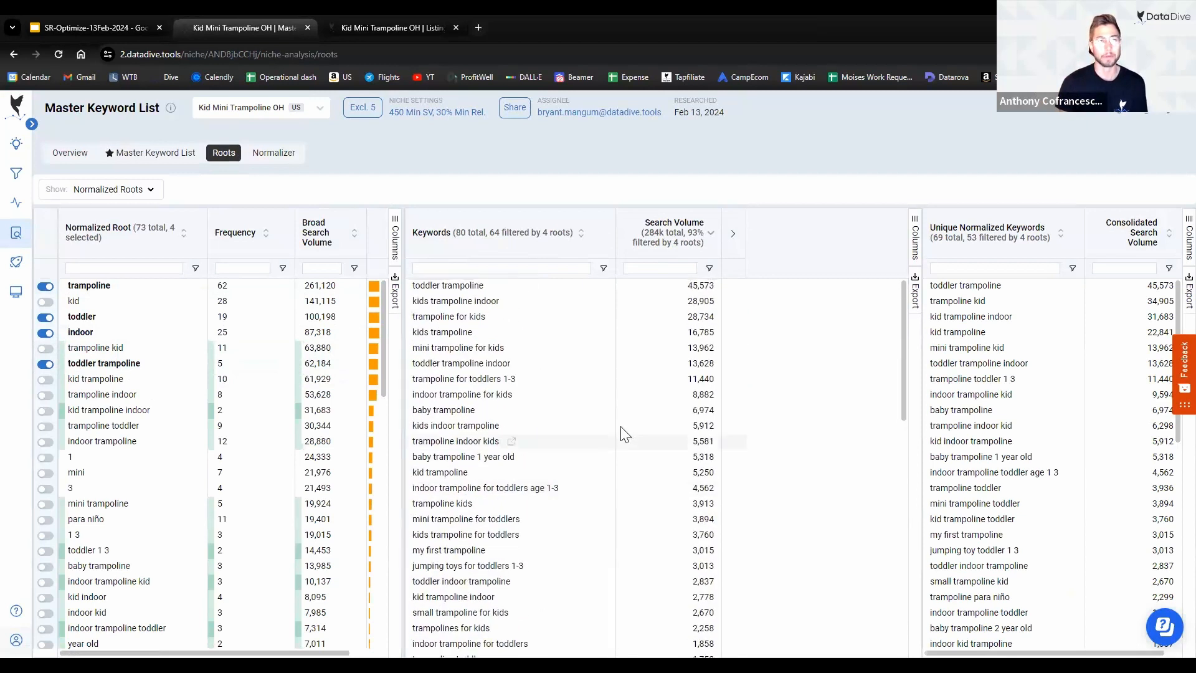
Step: Return to the Listing Builder and review the title's "Ages 3-6" wording by highlighting it
click(372, 19)
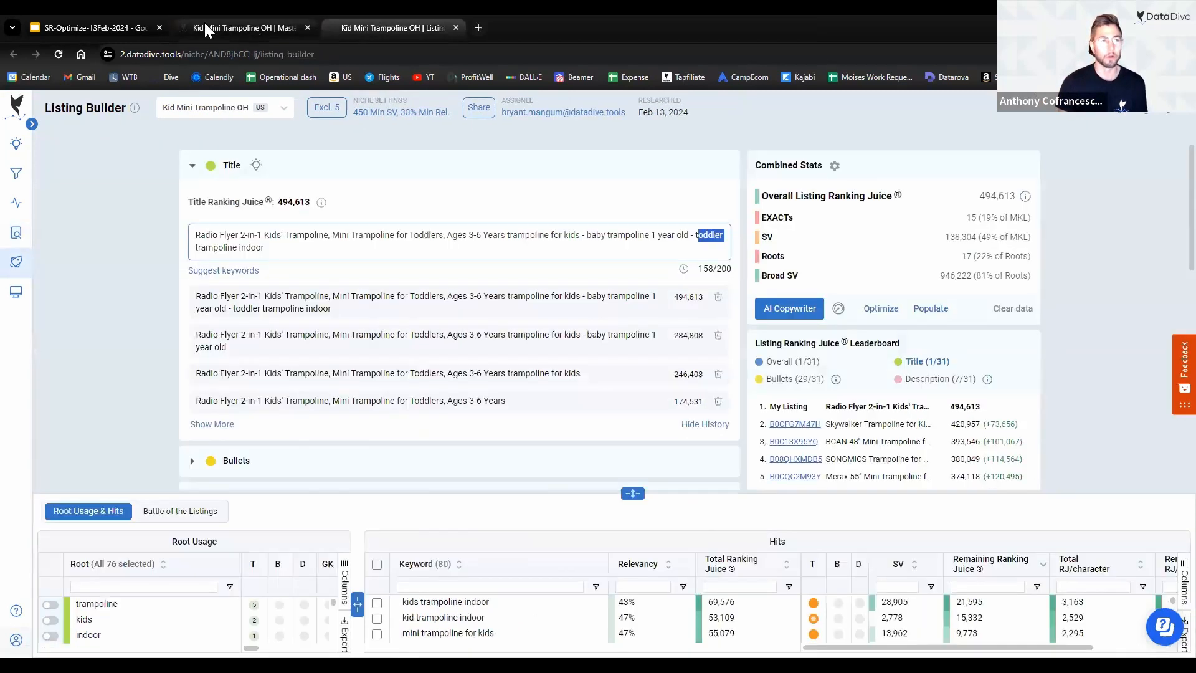
click(322, 258)
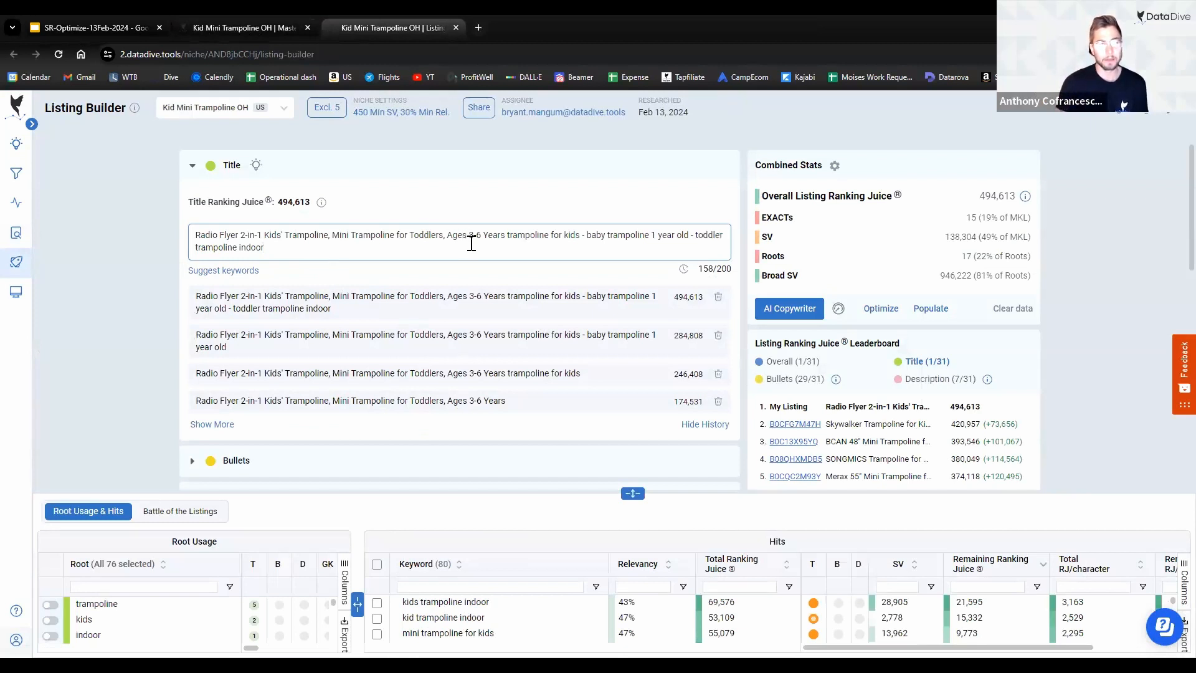
drag(482, 237, 454, 237)
click(647, 244)
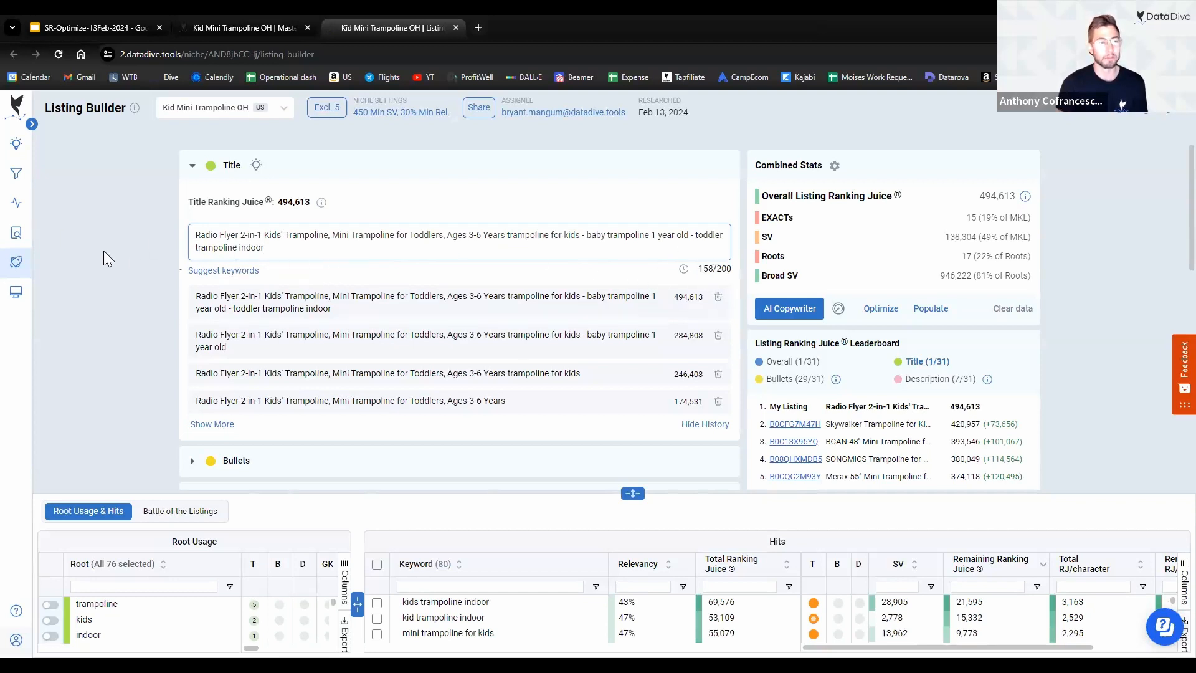
Step: Open the niche's Deep Dive in a separate browser tab and collapse all competitor listings into compact rows
mouse_move(50, 283)
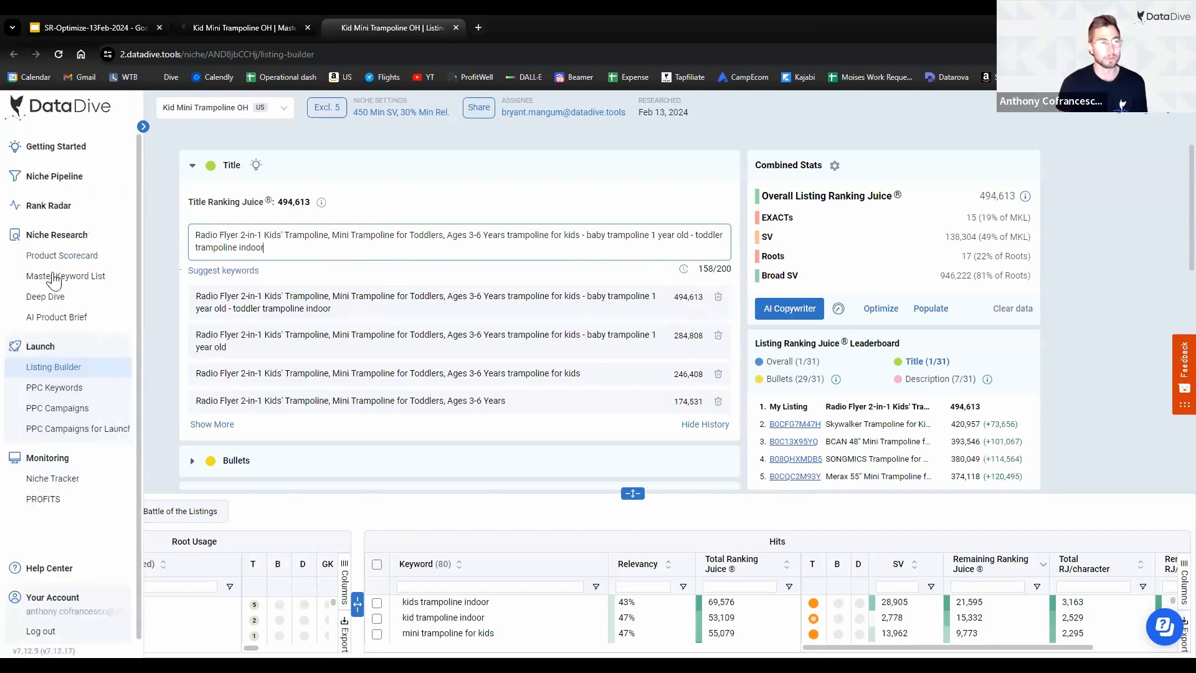
right_click(41, 316)
click(139, 317)
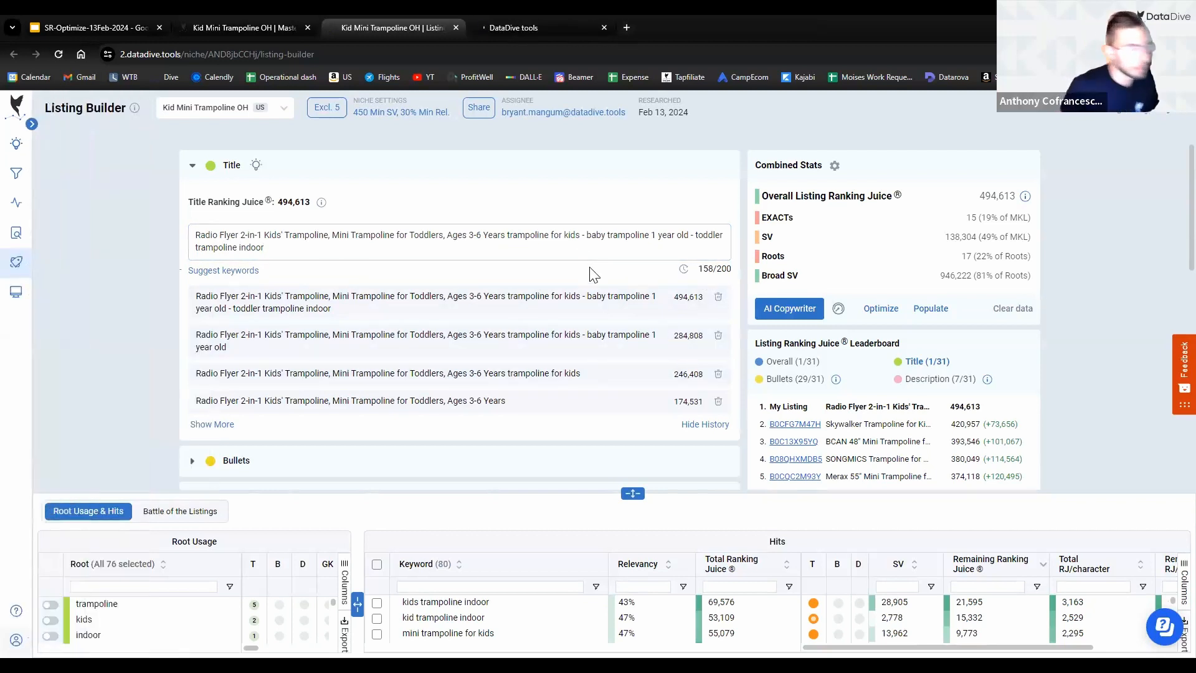
click(527, 15)
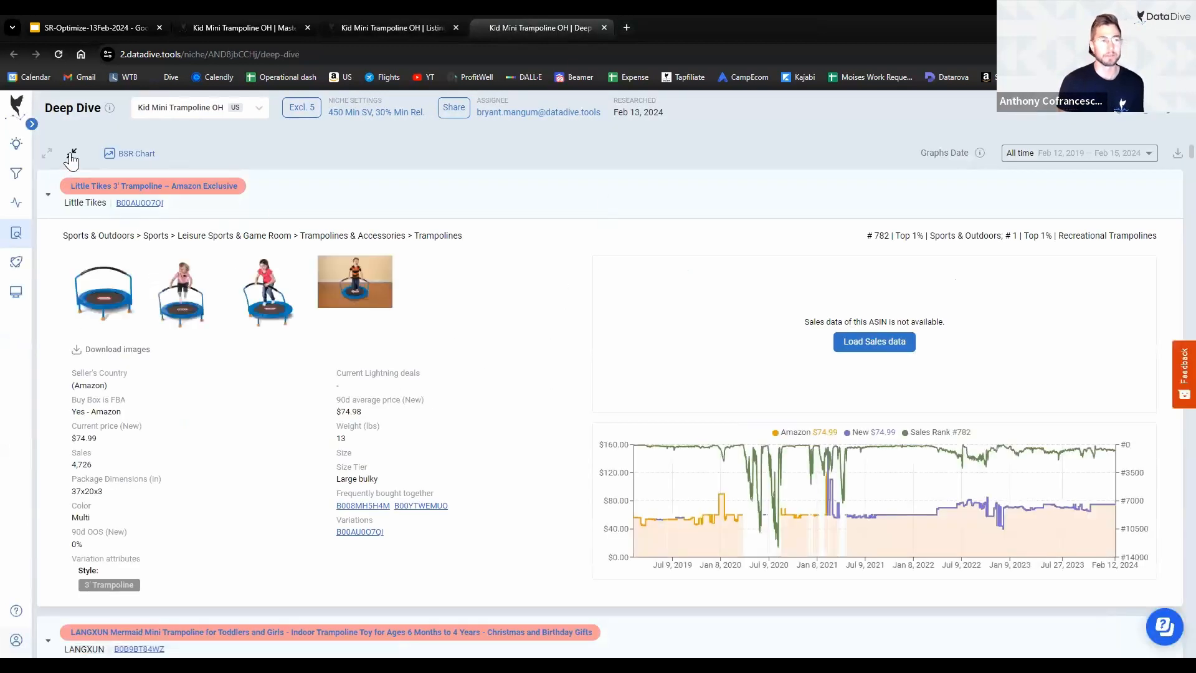
click(72, 155)
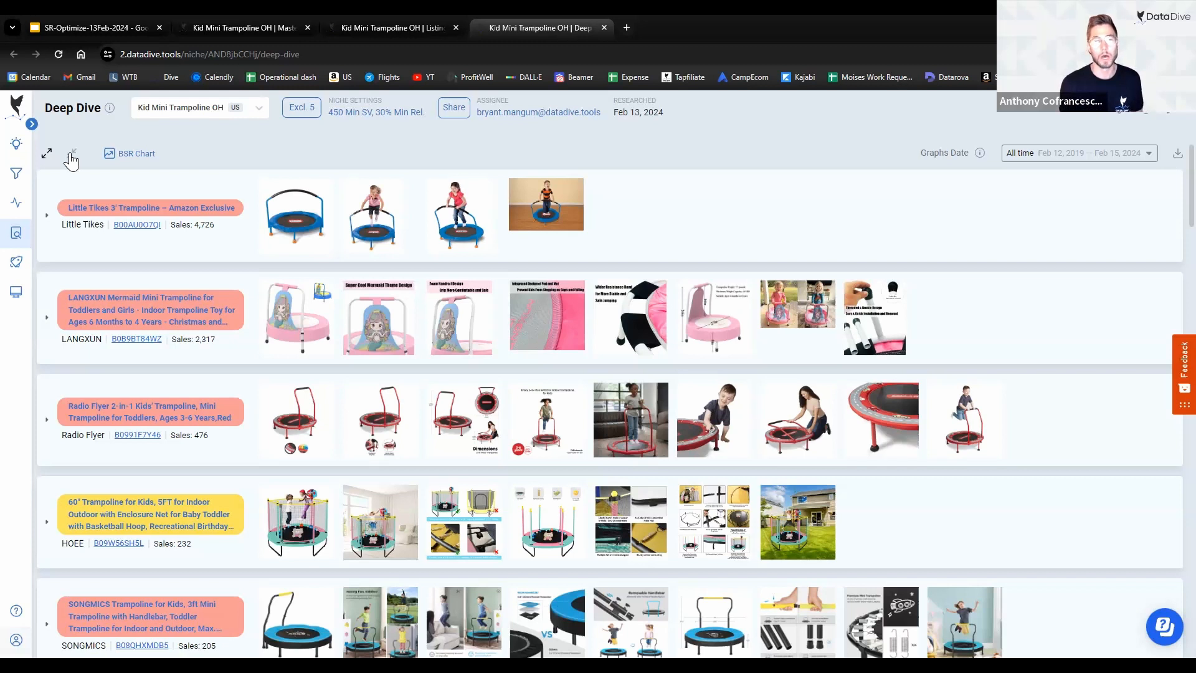
Step: Compare Radio Flyer's listing images, including the dimensions picture, with Happin's infographic images by enlarging individual thumbnails
mouse_move(248, 377)
mouse_move(303, 427)
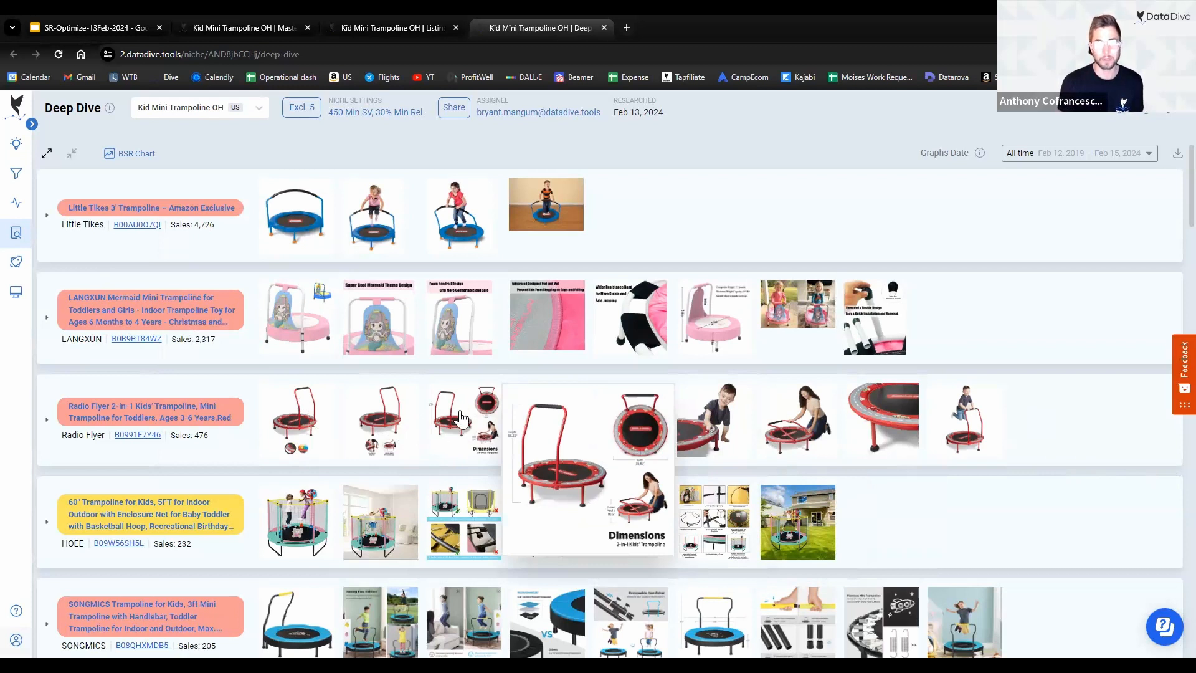
scroll(461, 419, down, 7)
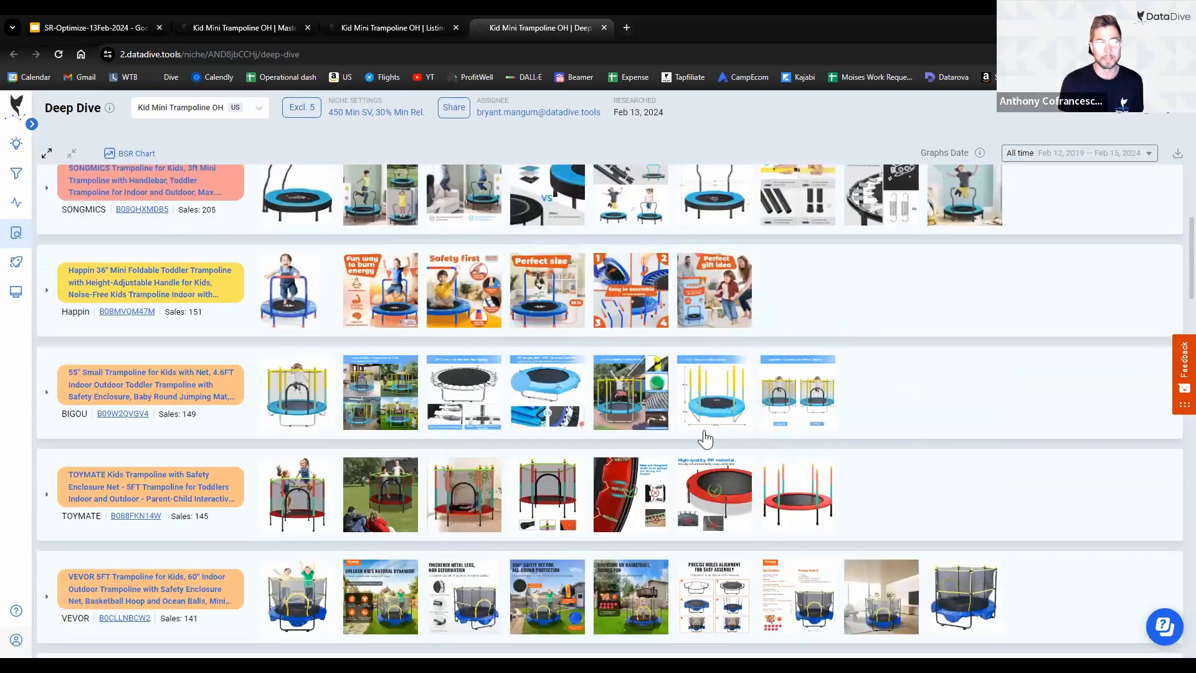
mouse_move(545, 291)
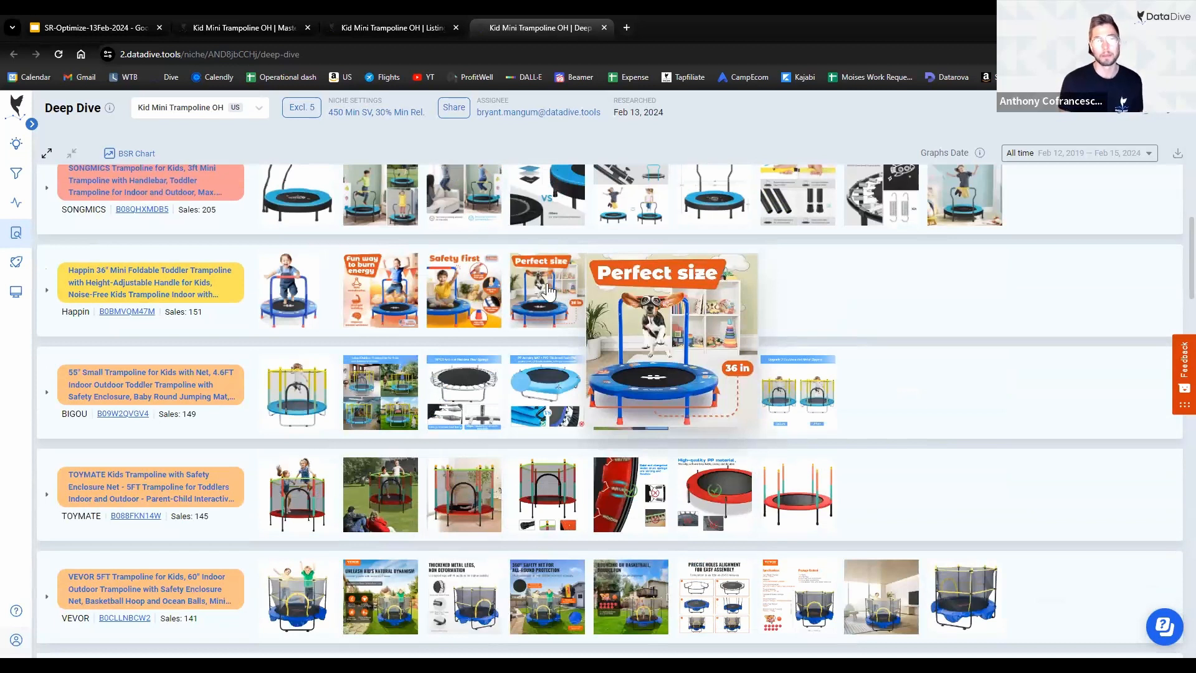
scroll(542, 391, up, 7)
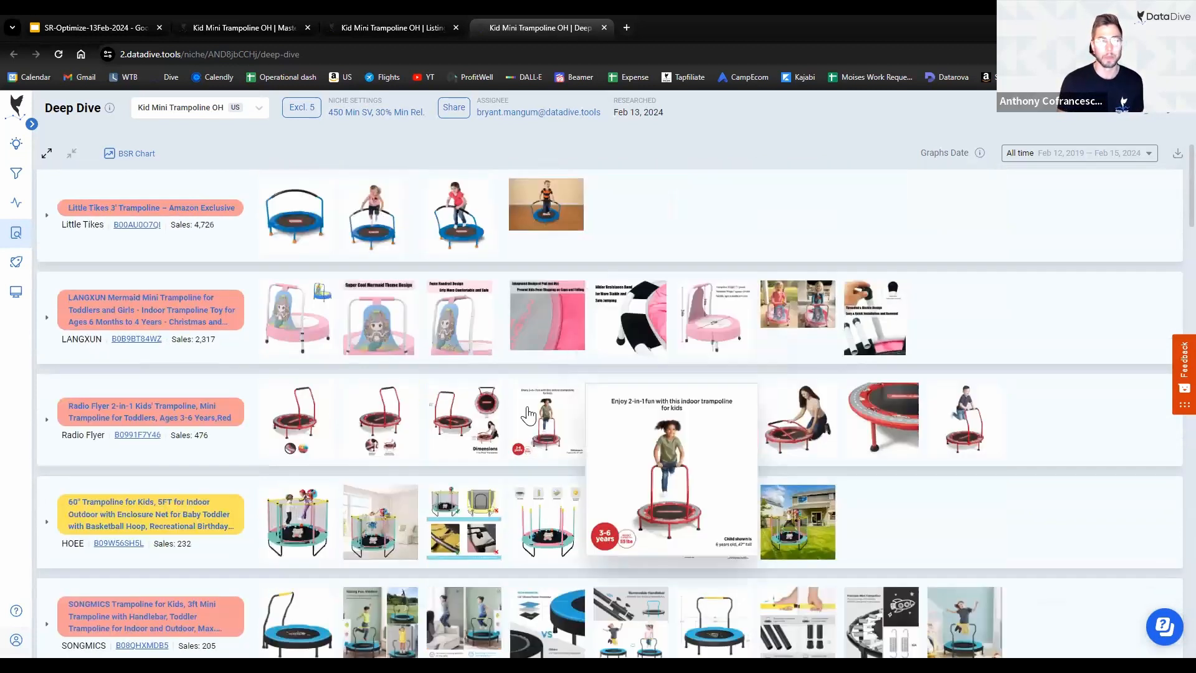
Step: Open the Radio Flyer trampoline's Rank Radar in a separate browser tab and view its keyword heatmap
mouse_move(18, 143)
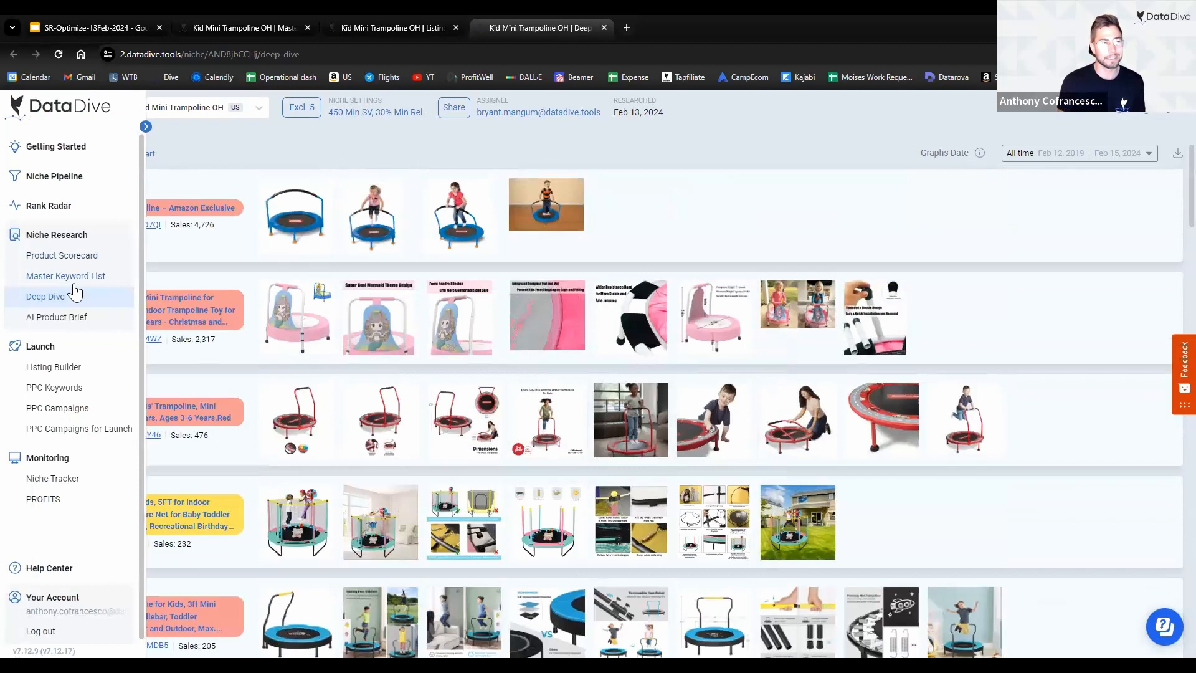
right_click(48, 205)
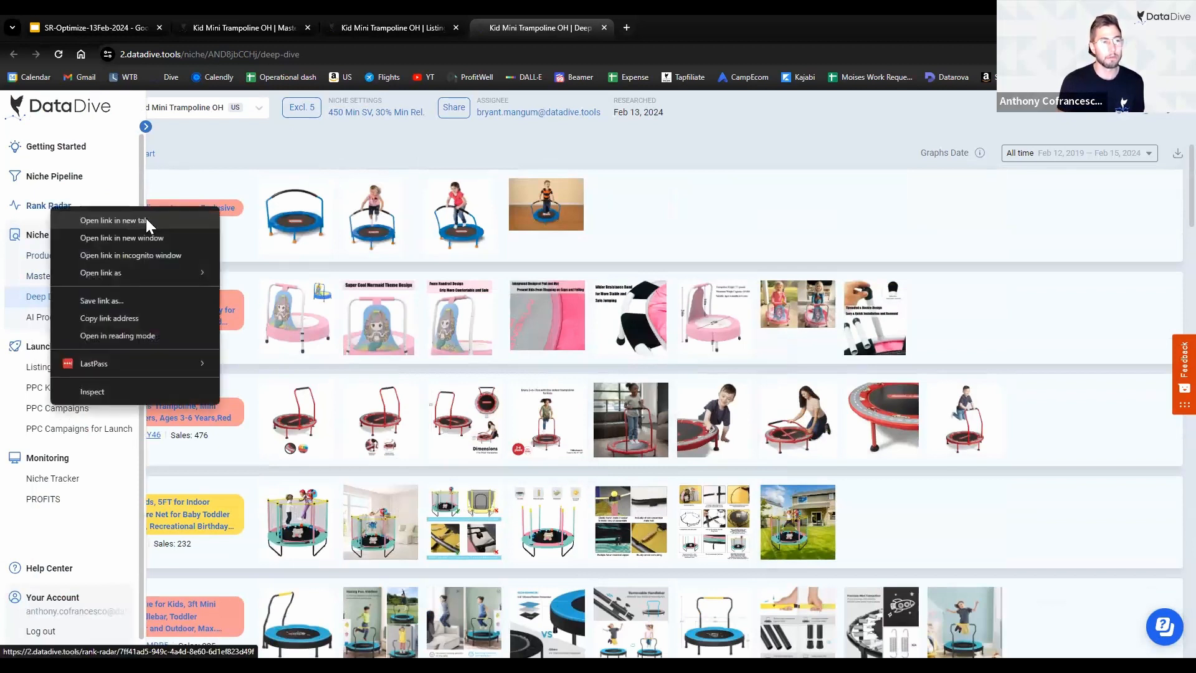
click(153, 215)
click(702, 24)
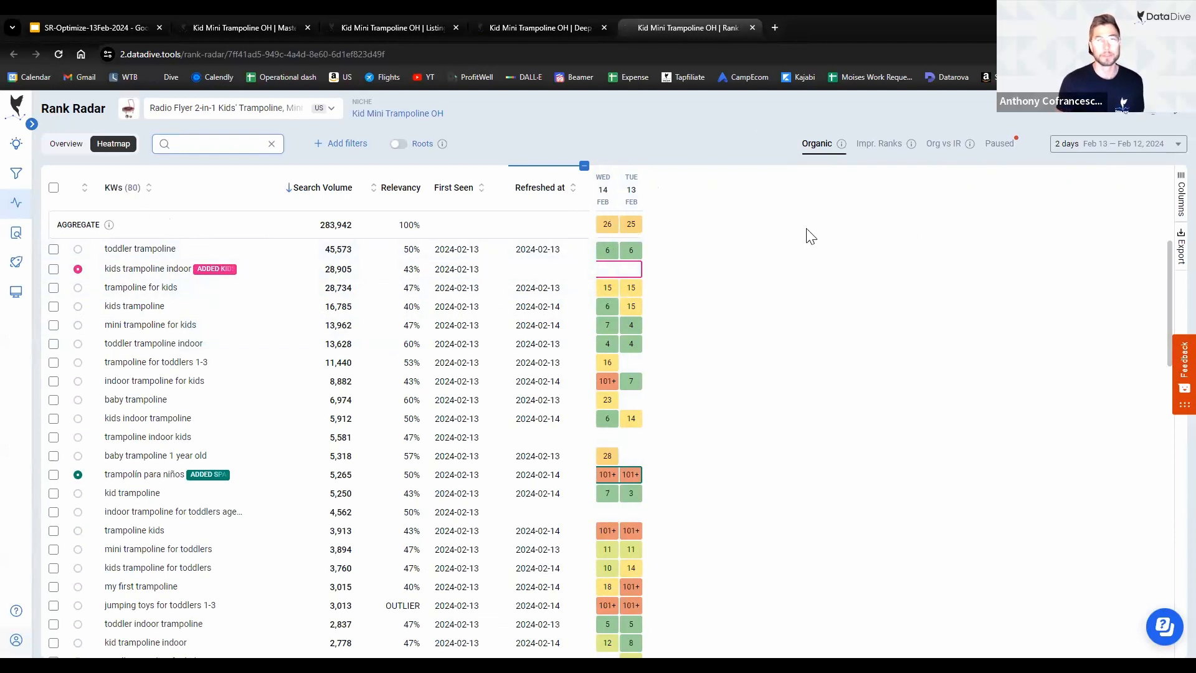
Step: Open the Rank Radar tracked-products overview in another browser tab and look through the niche choices for adding a product
right_click(65, 209)
click(124, 223)
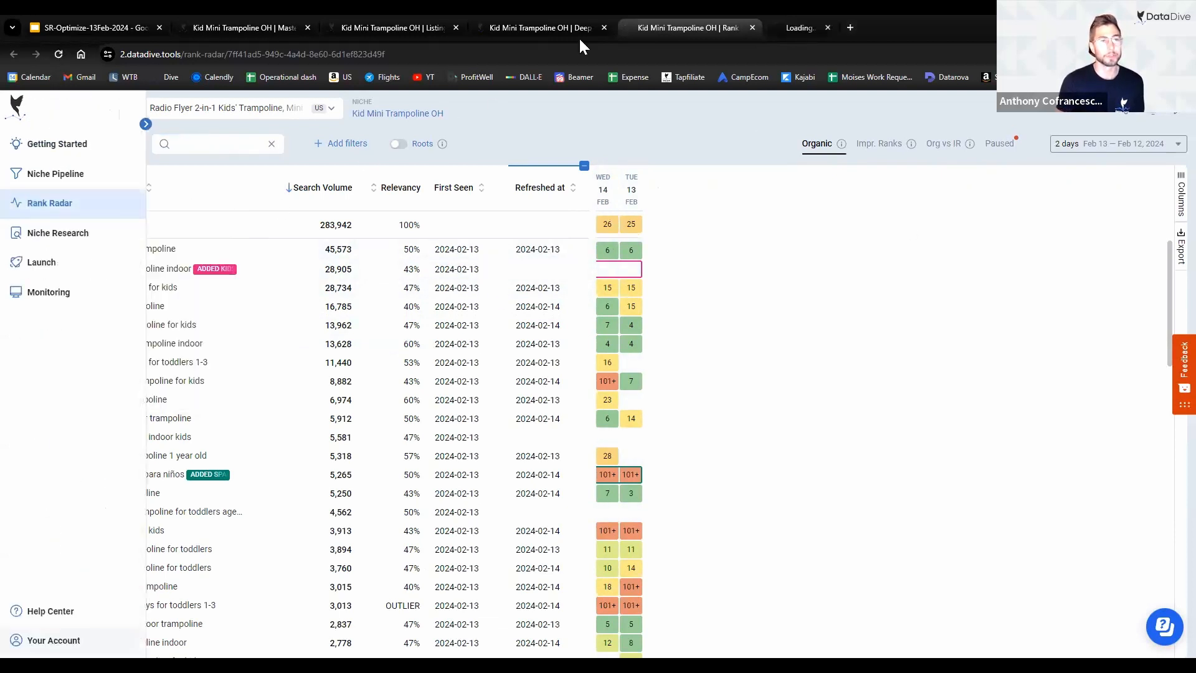
click(855, 25)
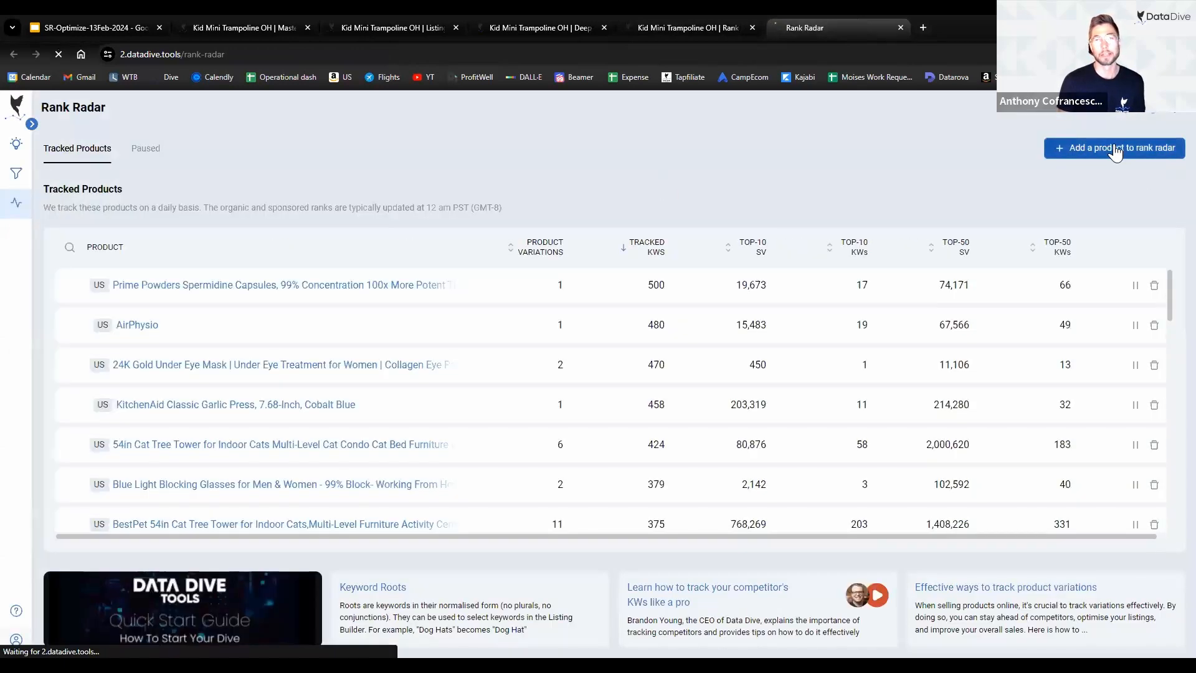
click(1116, 150)
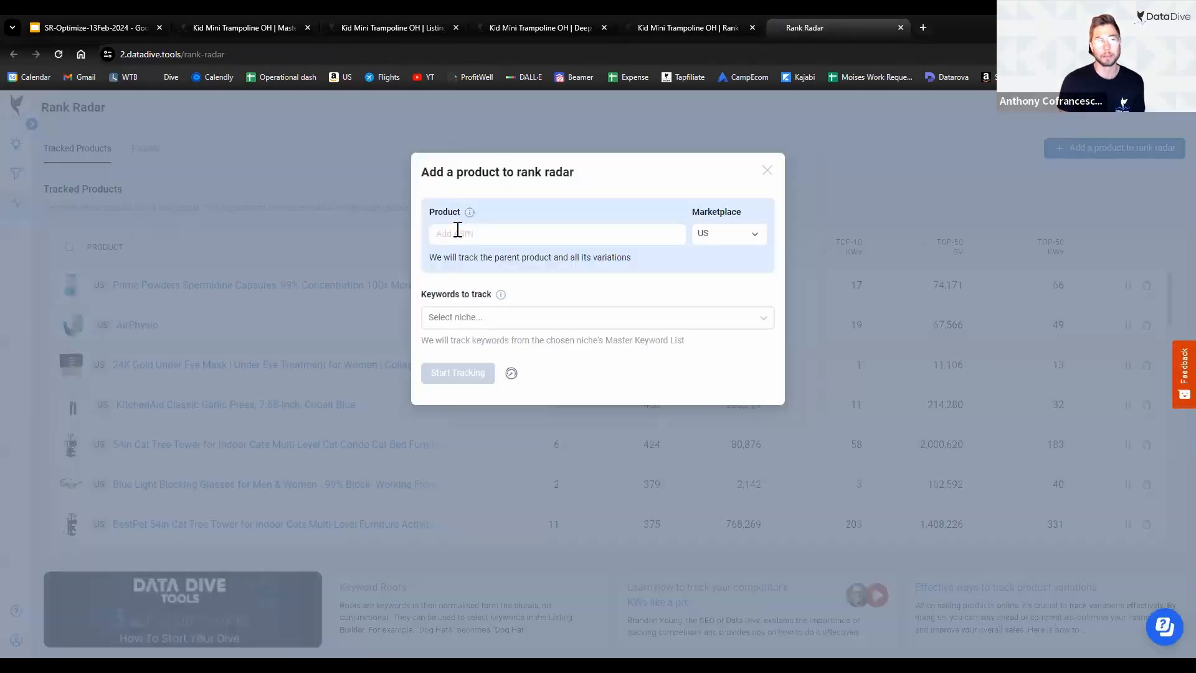
click(552, 319)
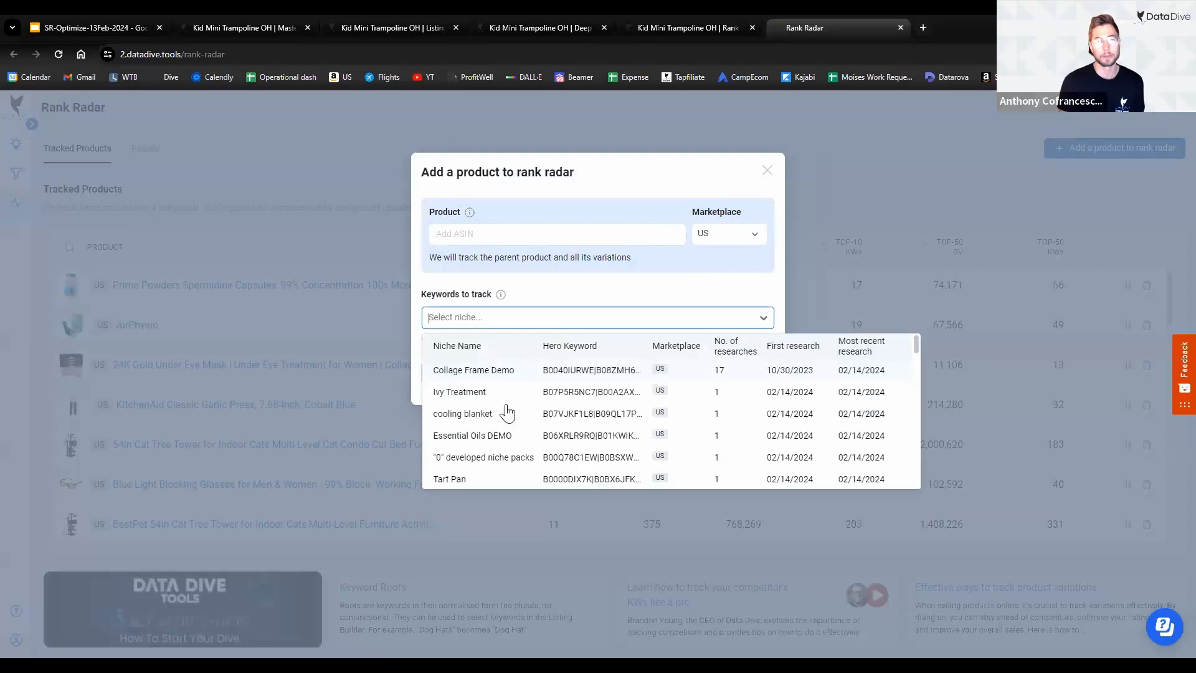
click(922, 153)
Step: Return to the Radio Flyer rank heatmap and select the keyword "kids trampoline indoor"
click(705, 27)
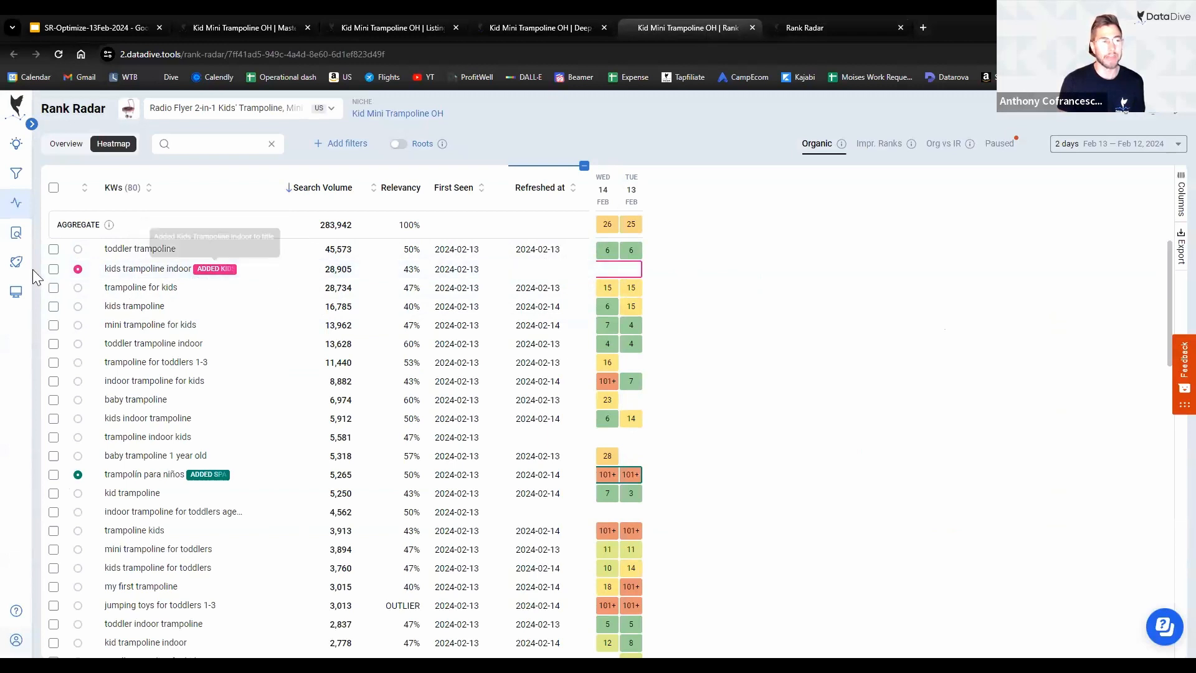
click(54, 268)
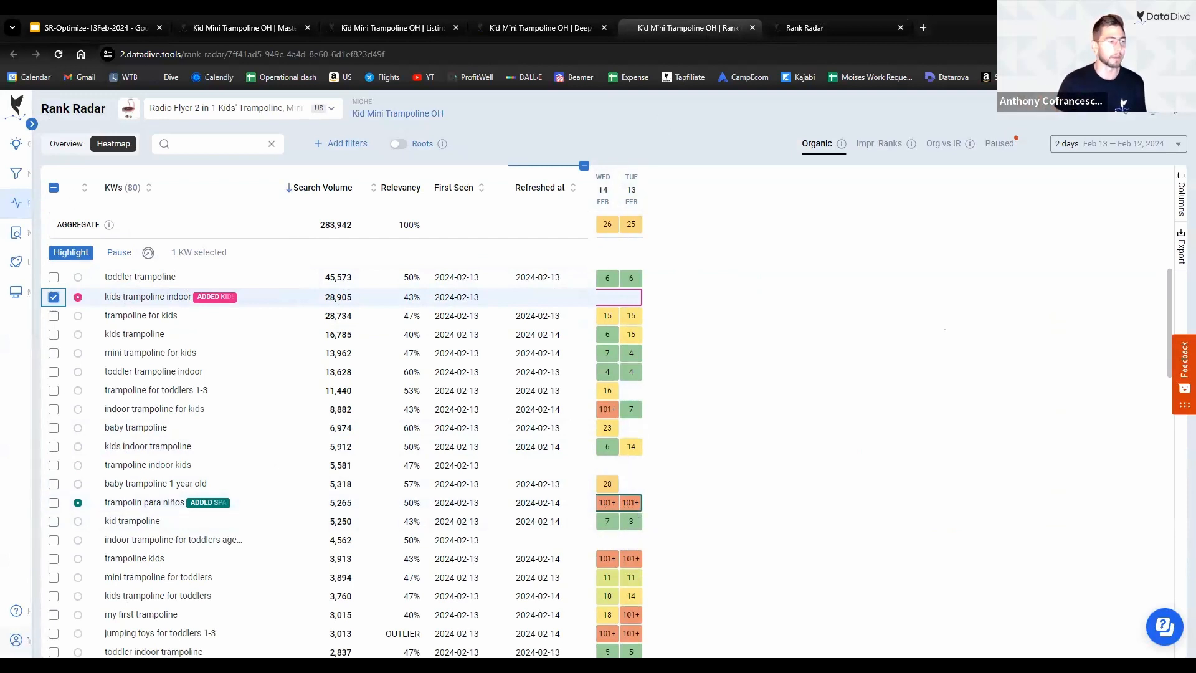
Step: Close the four Kid Mini Trampoline browser tabs, keeping the slides and the tracked-products overview open
click(269, 18)
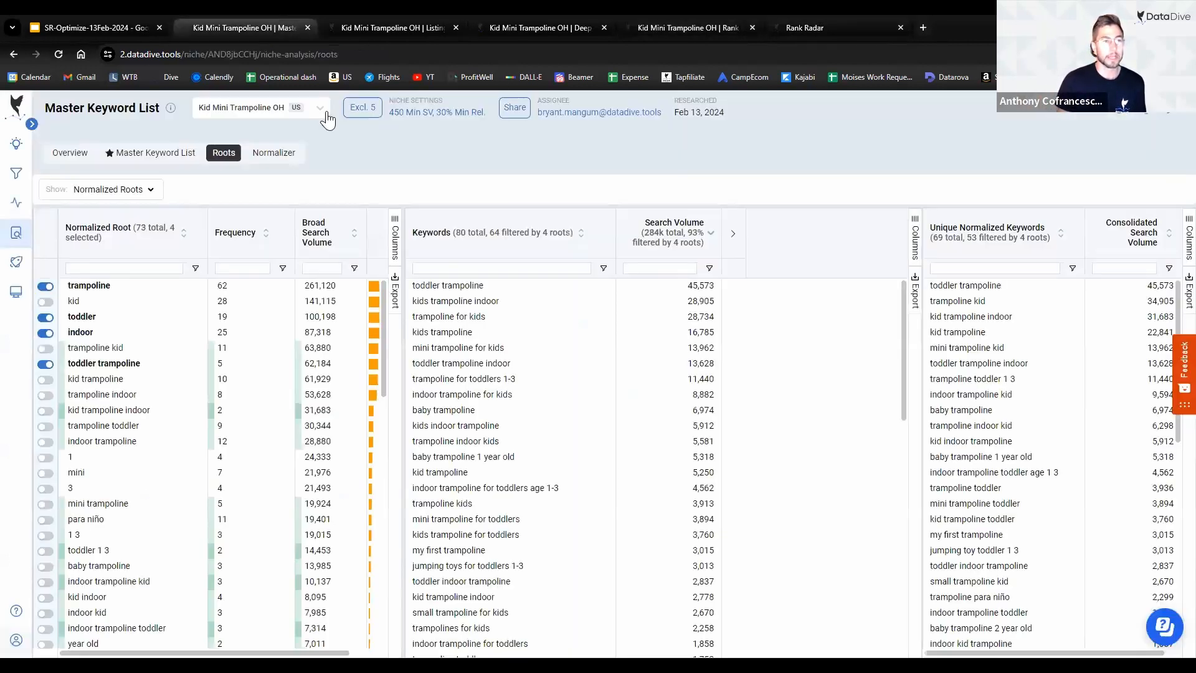
key(ctrl+w)
key(ctrl+w)
key(ctrl+w)
key(ctrl+w)
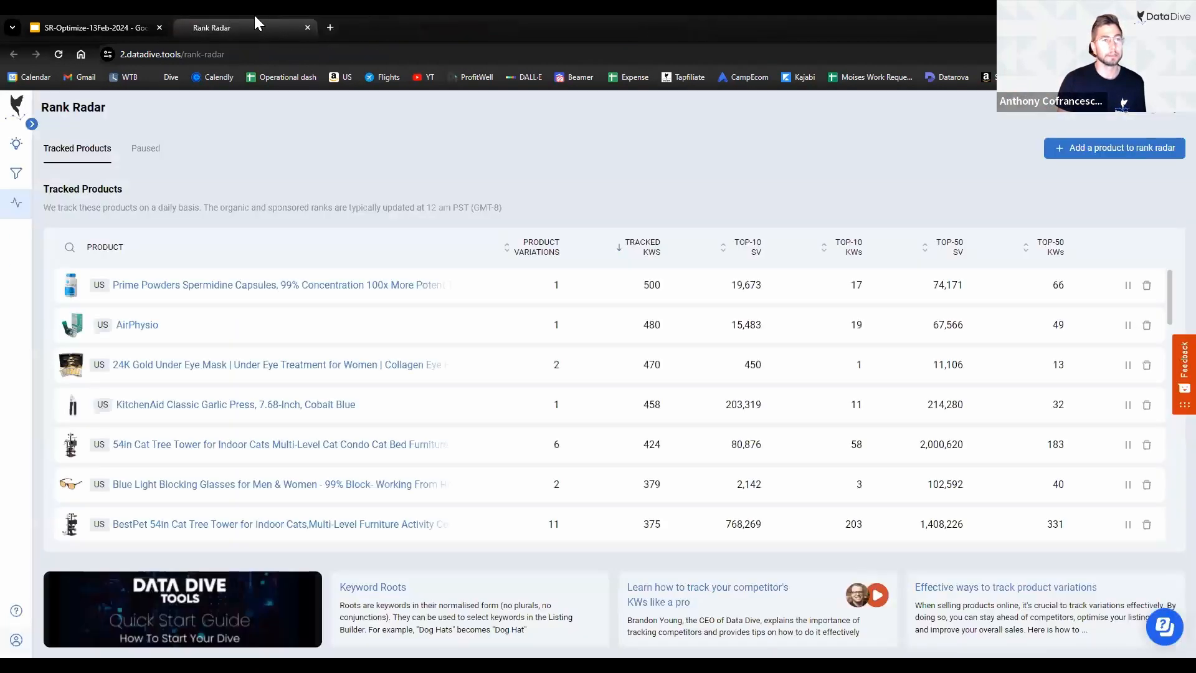
Step: Switch to Google Slides and review the Product Optimization Workflow on slide 16, highlighting its points from Check SEO to Optimize for Performance
click(93, 19)
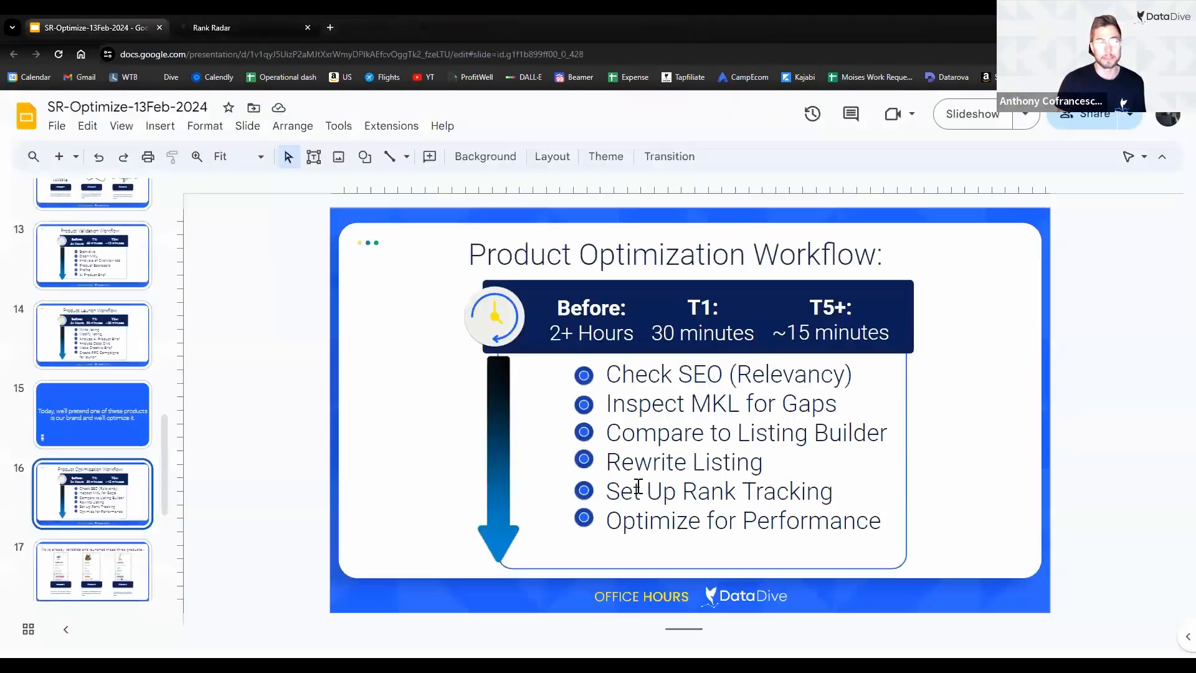
click(112, 564)
key(Up)
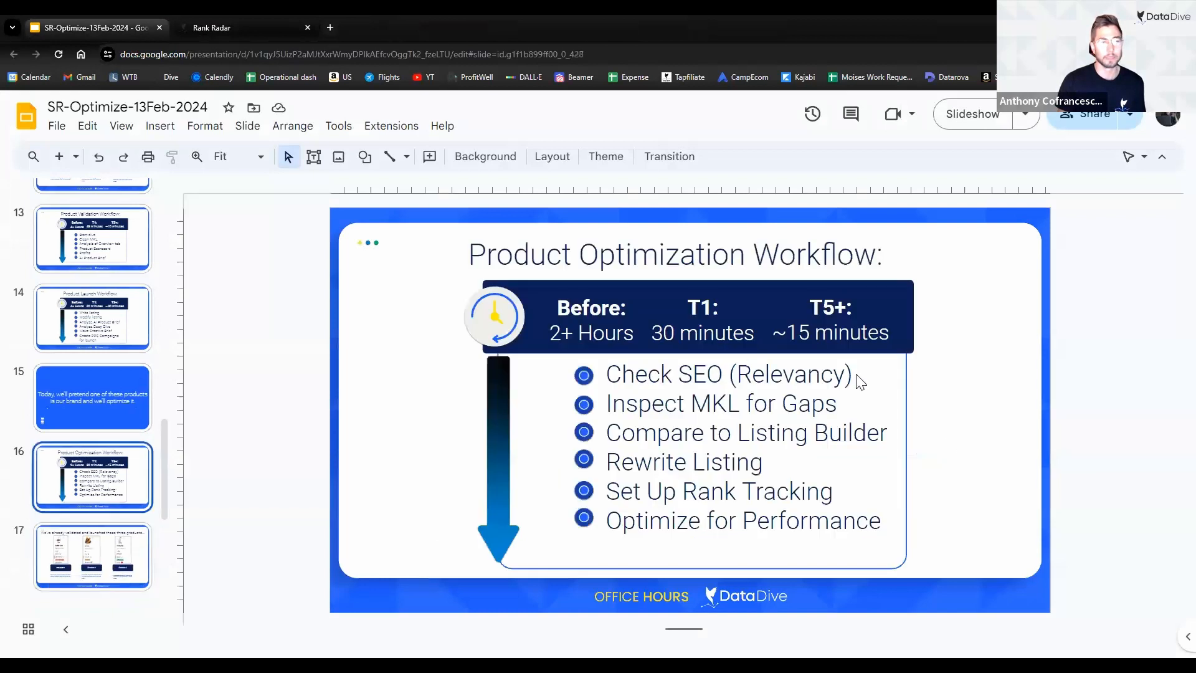
drag(627, 377, 853, 372)
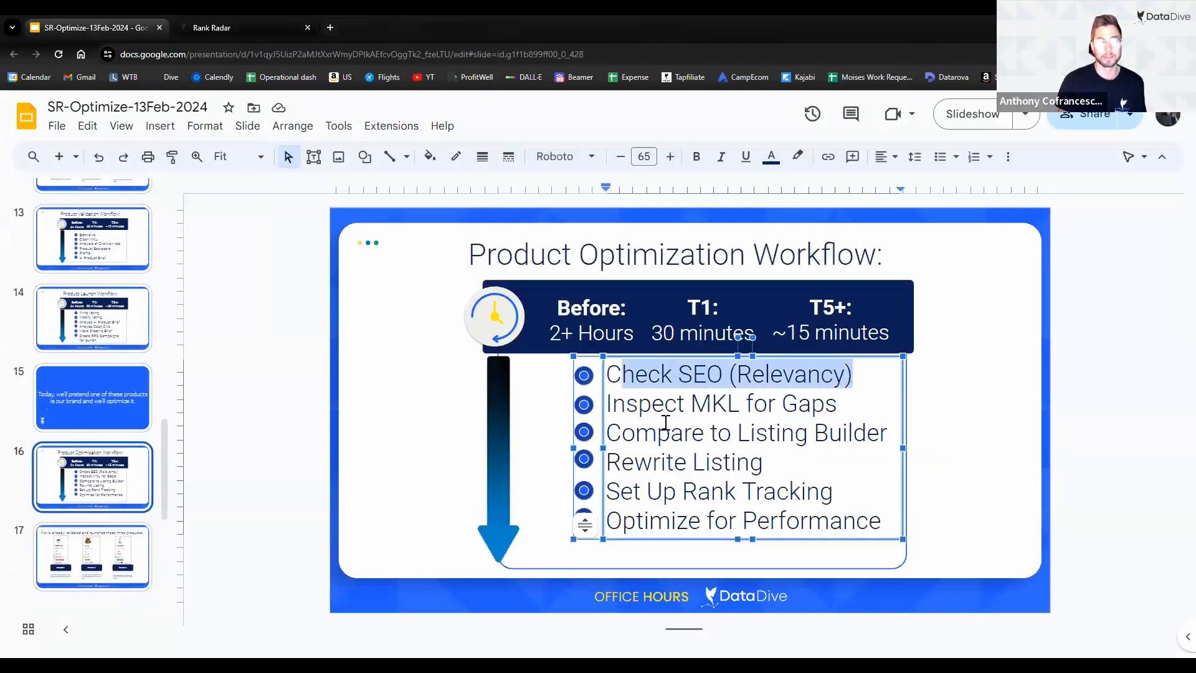
drag(630, 408, 864, 390)
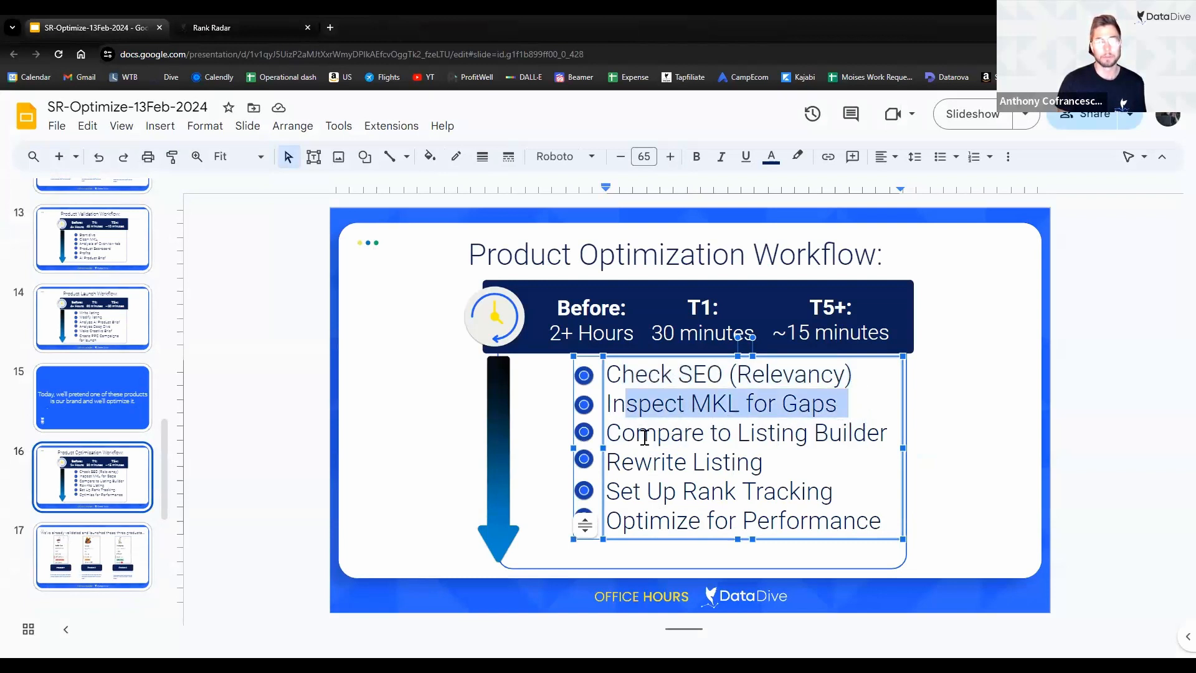
drag(644, 438, 898, 431)
drag(631, 462, 801, 459)
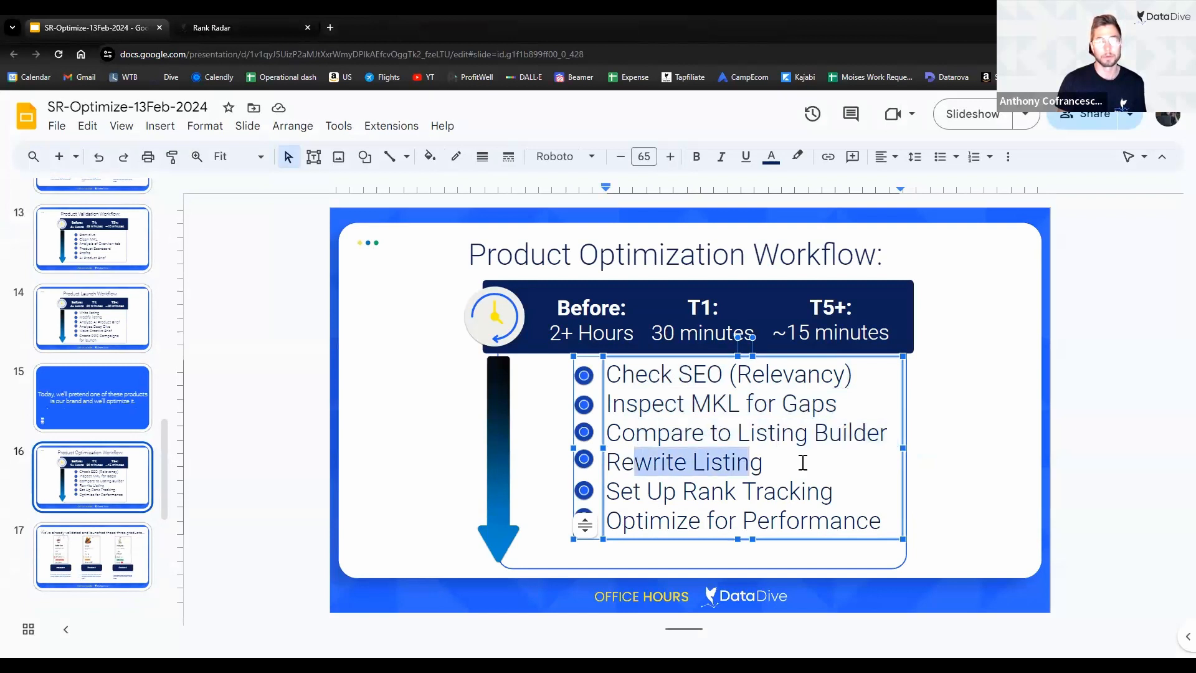
drag(642, 491, 844, 491)
drag(638, 524, 857, 522)
Step: Copy Product 2's niche link from slide 17 and open its Master Keyword List in the Rank Radar browser tab
click(106, 561)
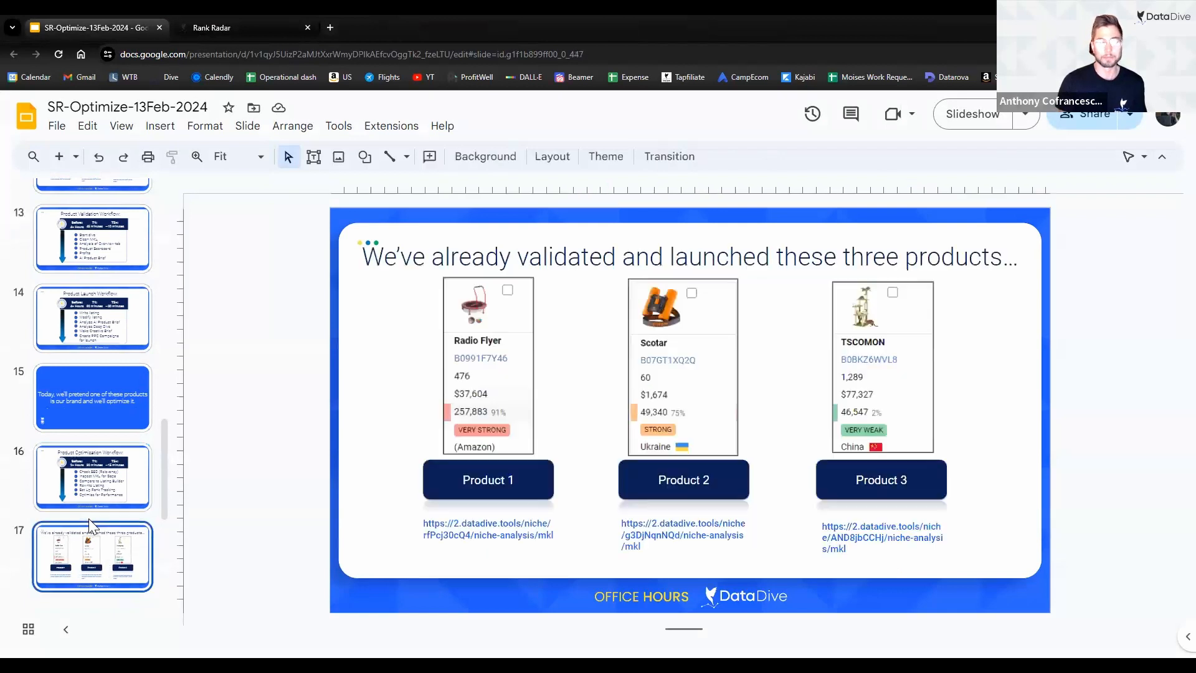
click(662, 539)
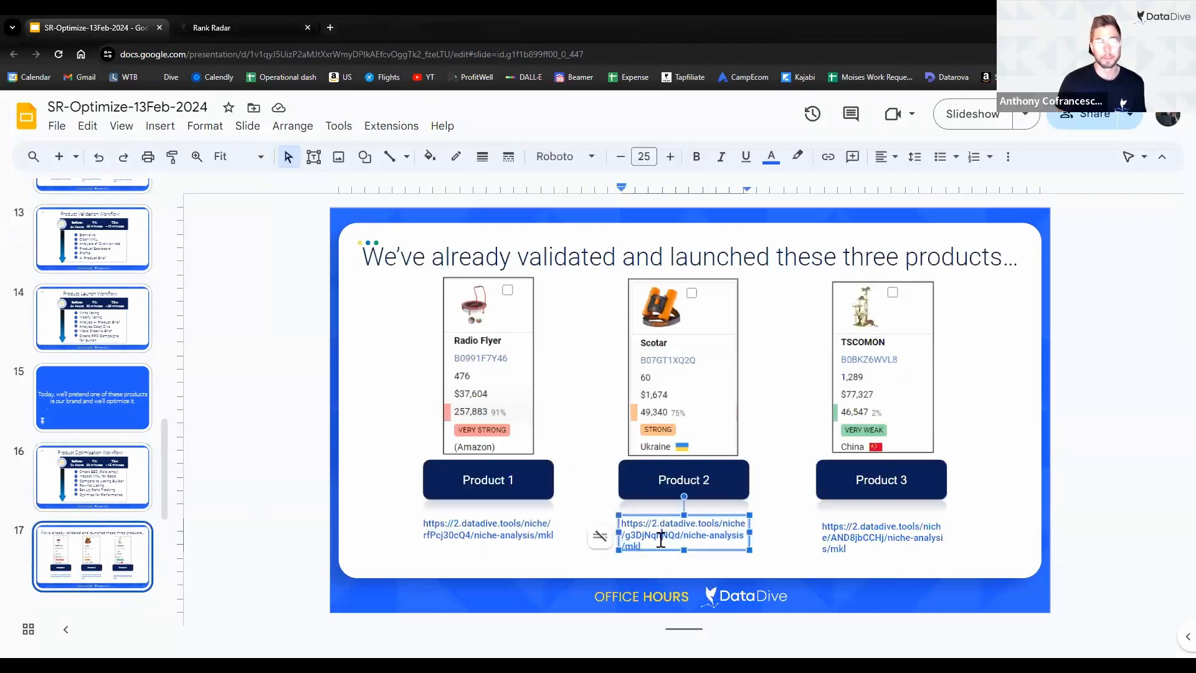
triple_click(653, 547)
key(ctrl+c)
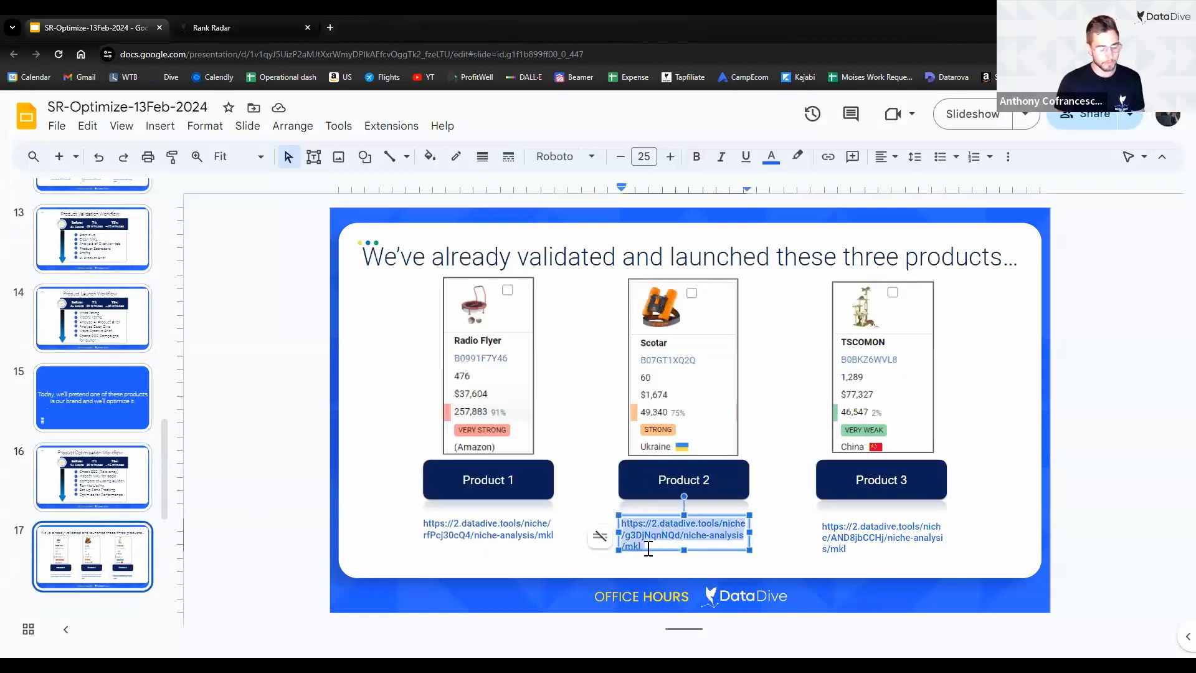
click(237, 27)
click(301, 55)
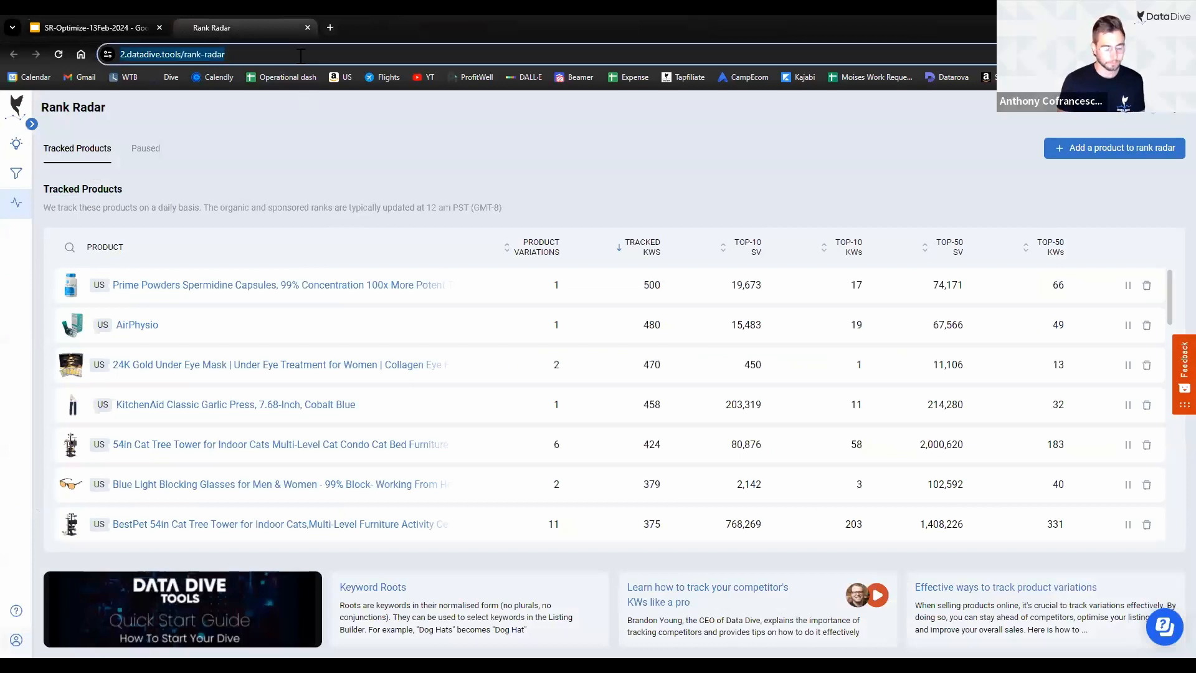
key(ctrl+v)
key(Return)
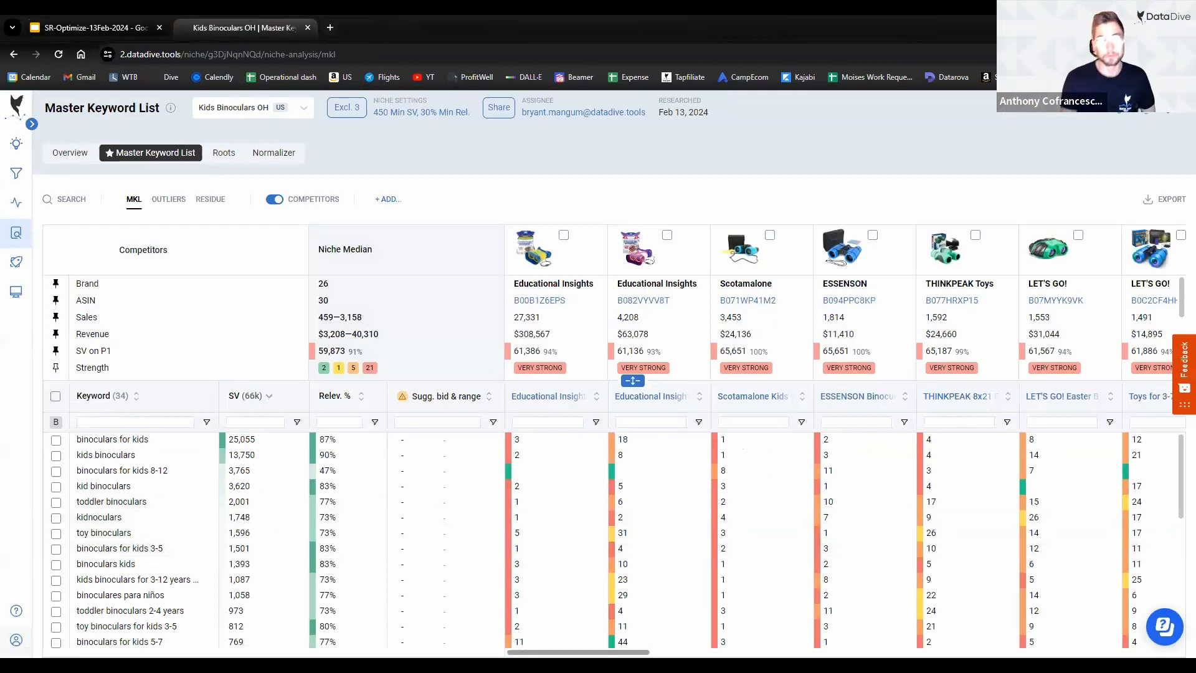
Step: Extend the competitor details to include seller's country, variations and outlier volume, and compare Scotar's figures with the top sellers'
scroll(845, 441, right, 10)
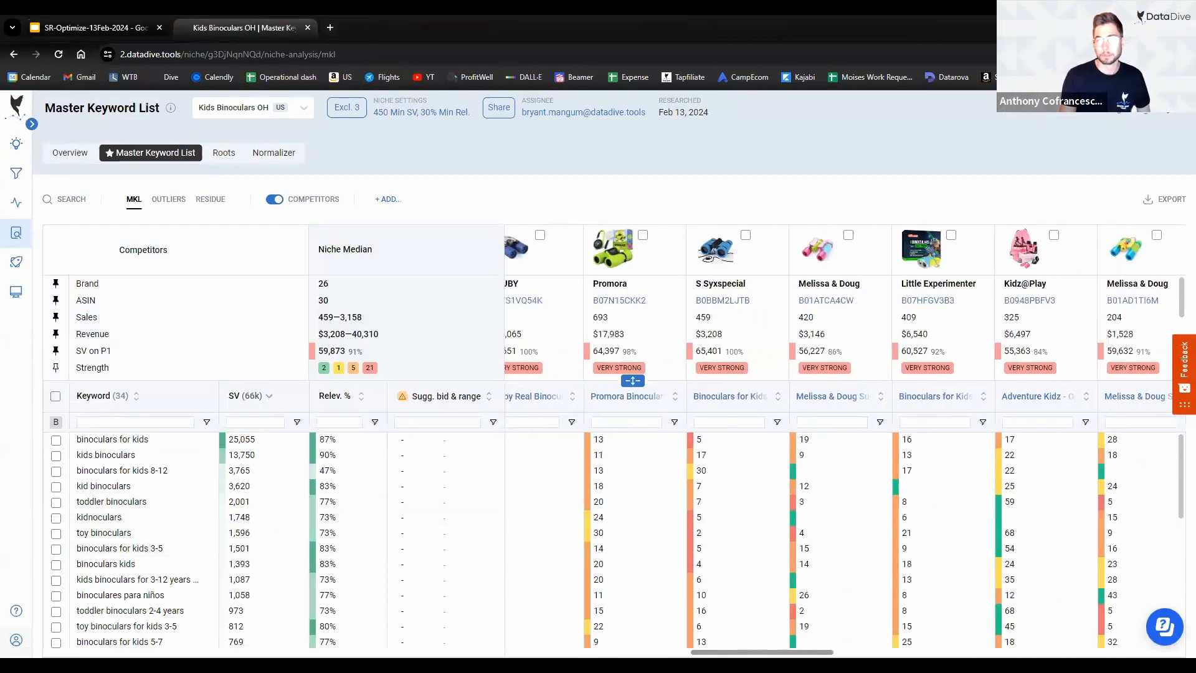
scroll(847, 440, right, 10)
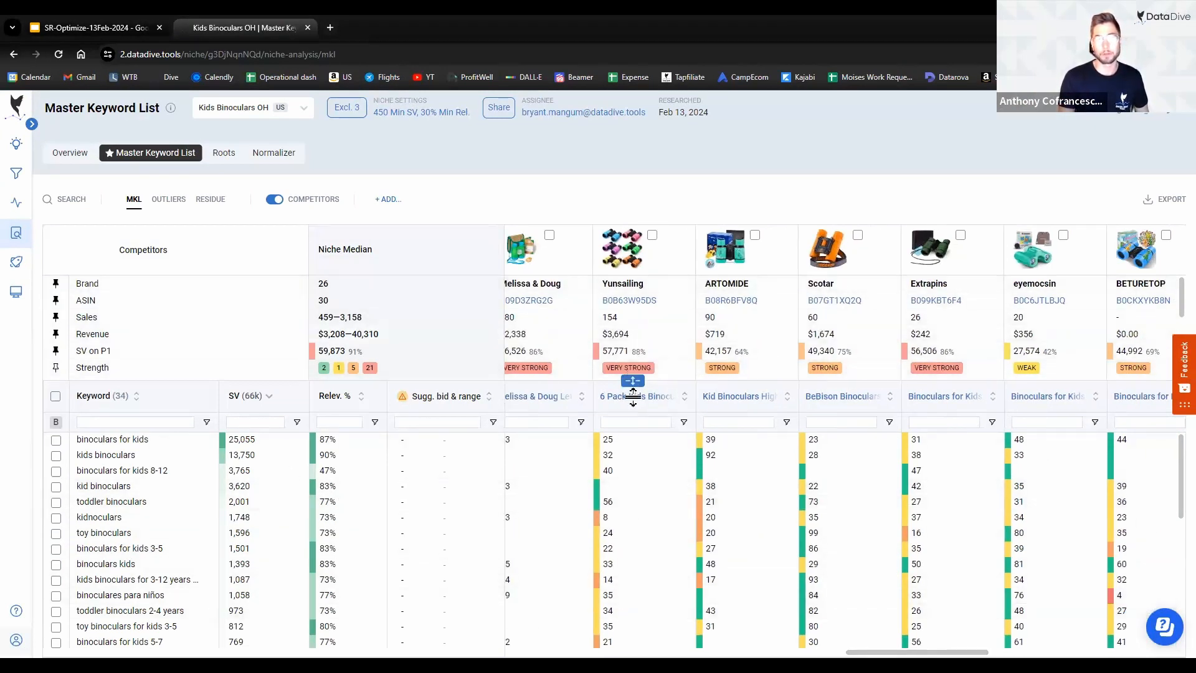
drag(633, 395, 633, 447)
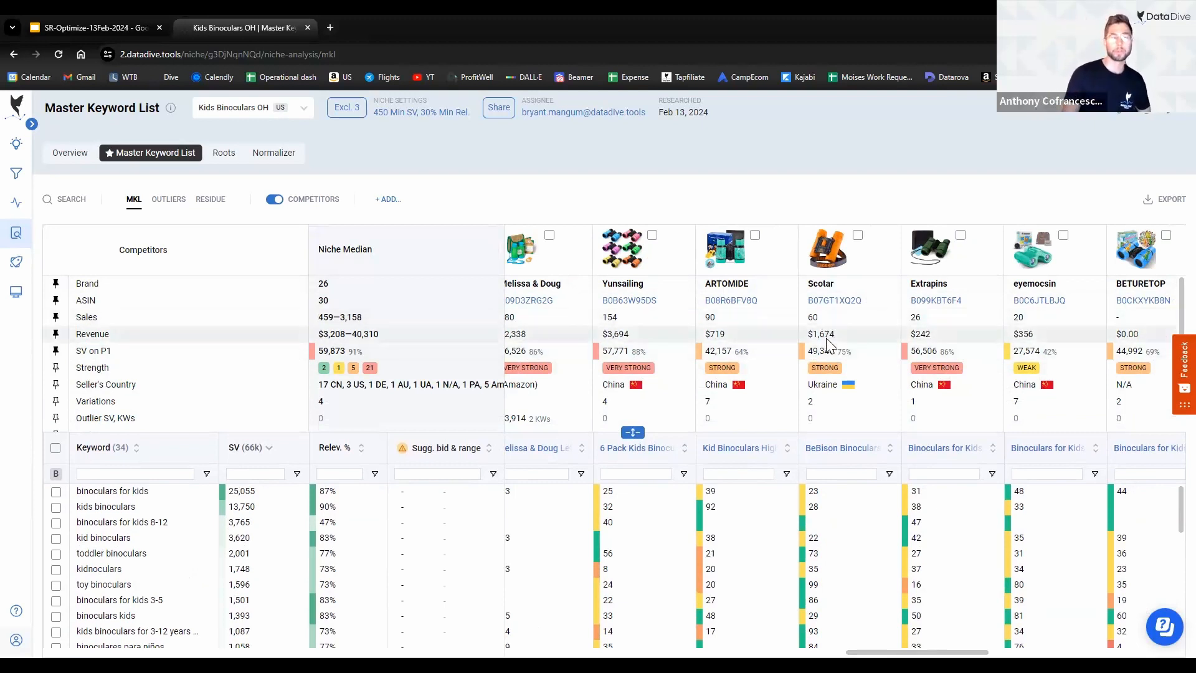
scroll(828, 346, left, 5)
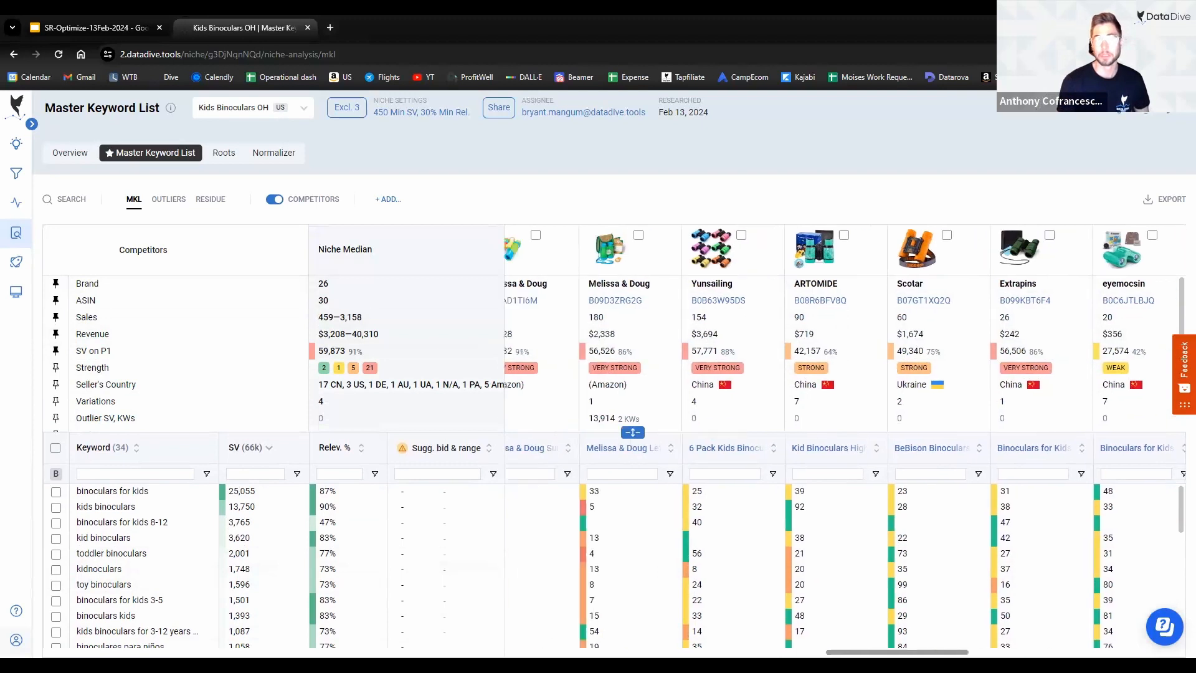
scroll(540, 353, left, 5)
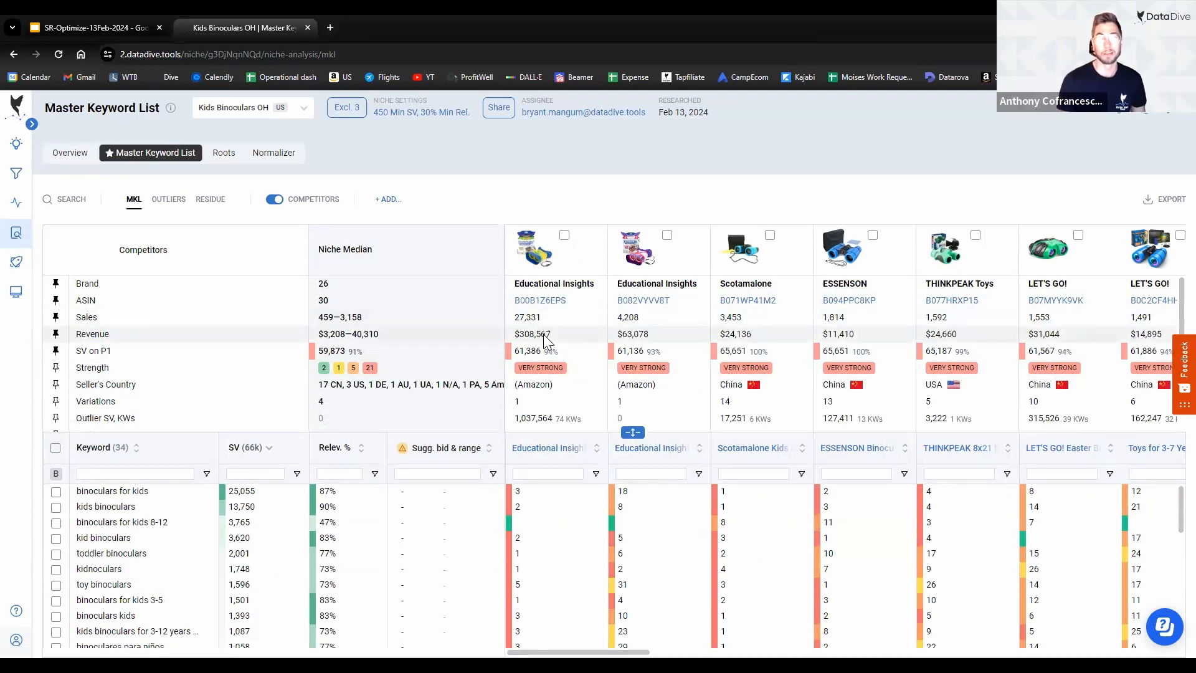
Step: Shrink the competitor details to reveal more keywords, compare the top sellers' rankings with Scotar's, and extend the details down to seller's country
drag(633, 433, 636, 326)
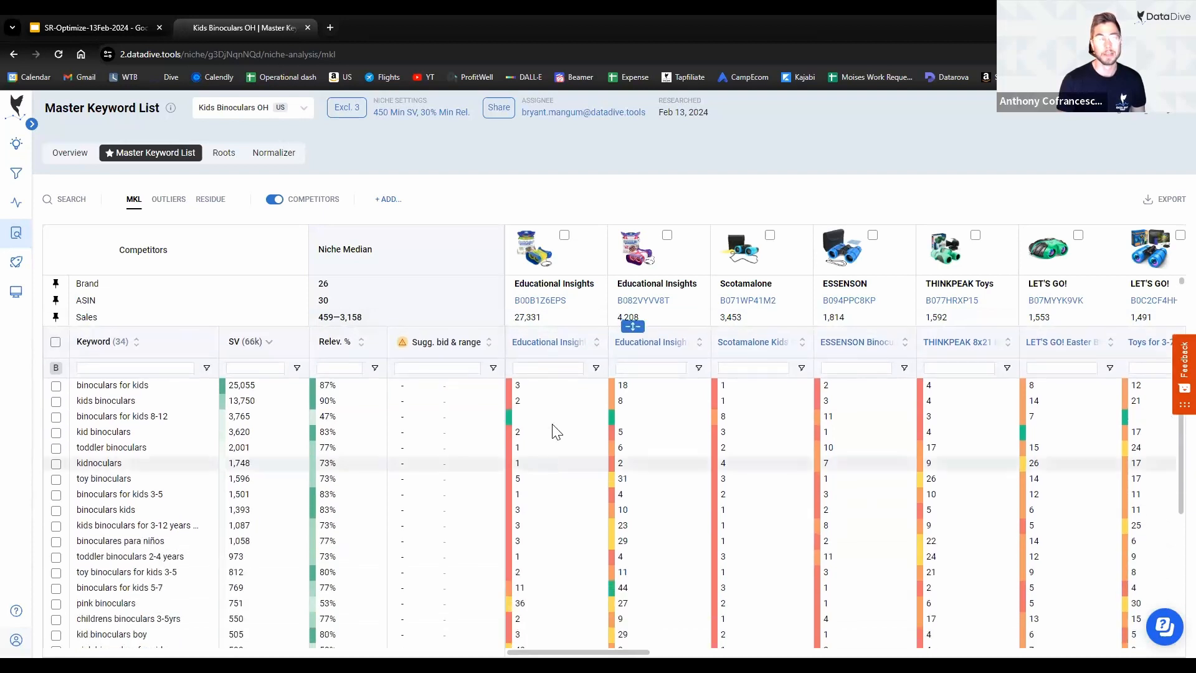
scroll(553, 440, down, 4)
scroll(559, 492, up, 4)
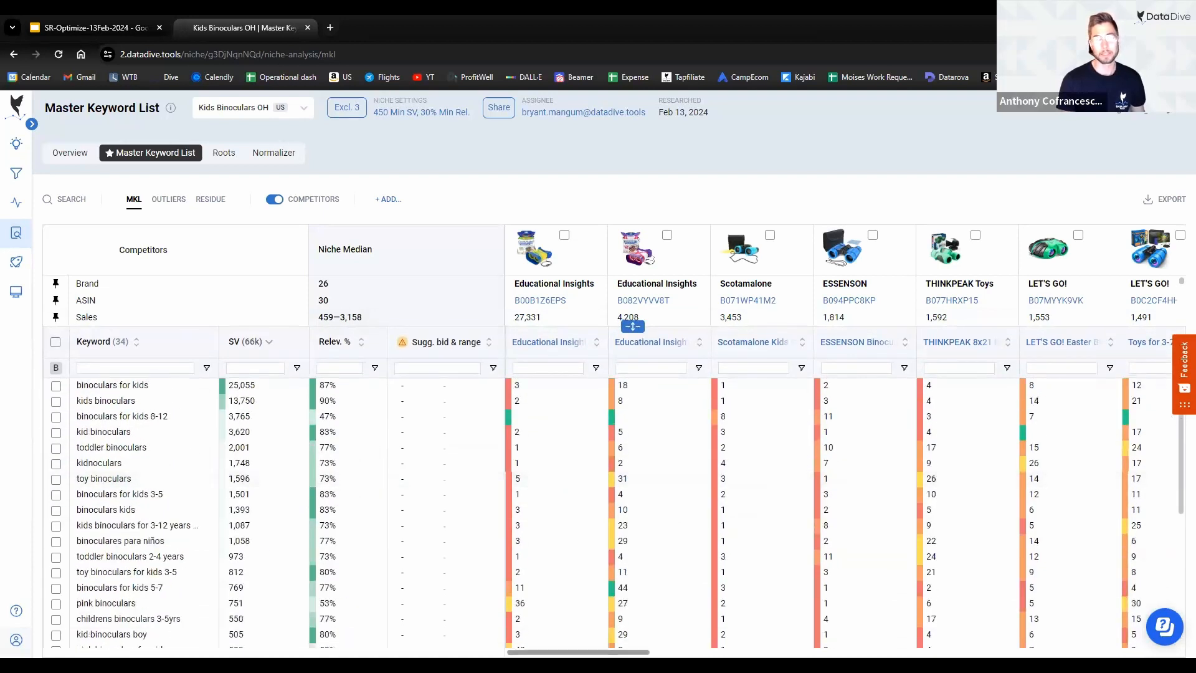
scroll(845, 441, right, 10)
scroll(731, 437, left, 5)
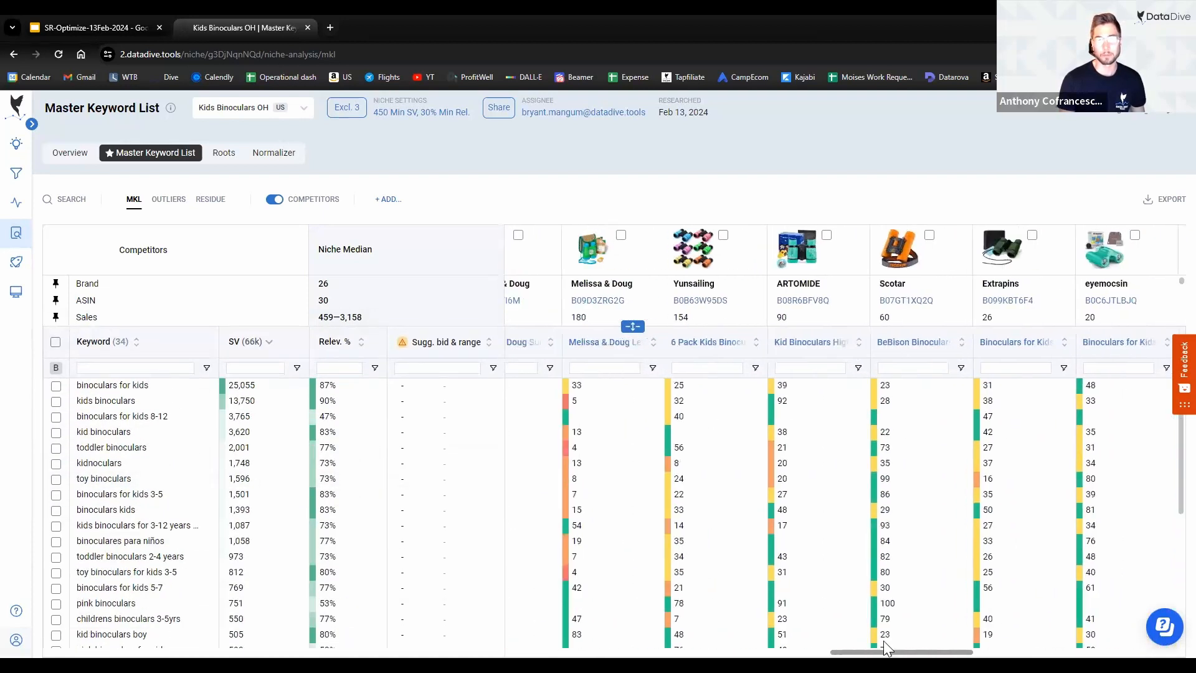
drag(633, 327, 628, 400)
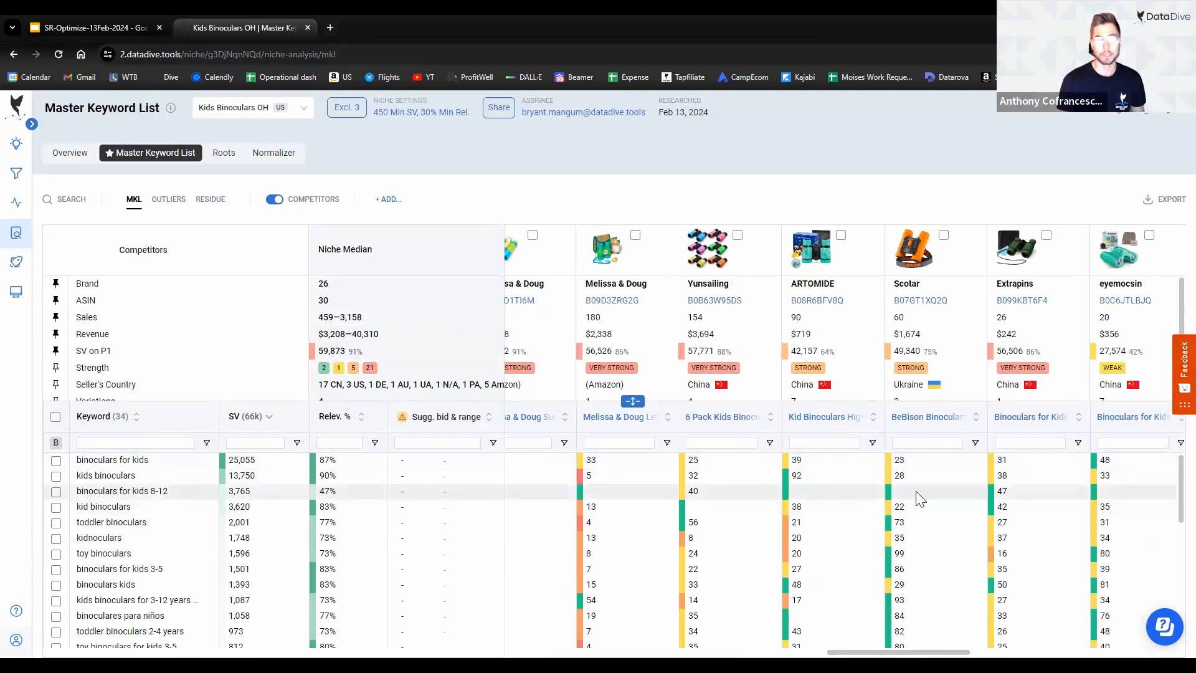
mouse_move(19, 500)
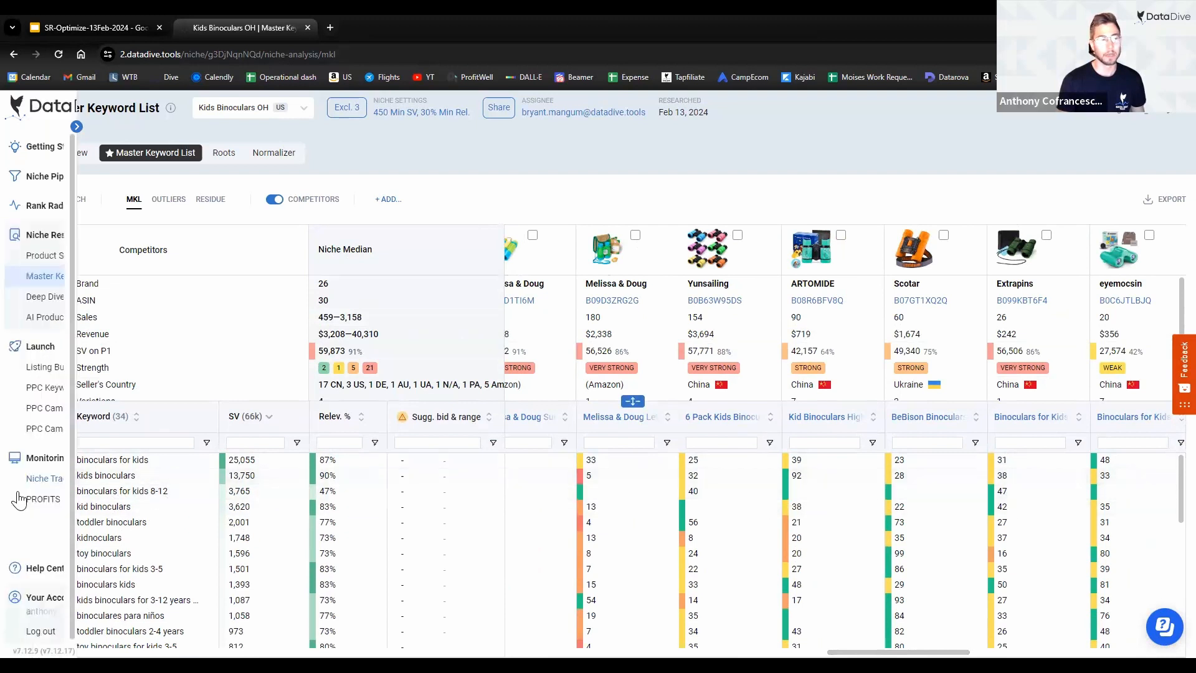
Step: Copy the keyword "binoculars for kids 8-12" from the Master Keyword List and open the niche's Listing Builder in a new browser tab
right_click(132, 497)
click(165, 527)
mouse_move(25, 374)
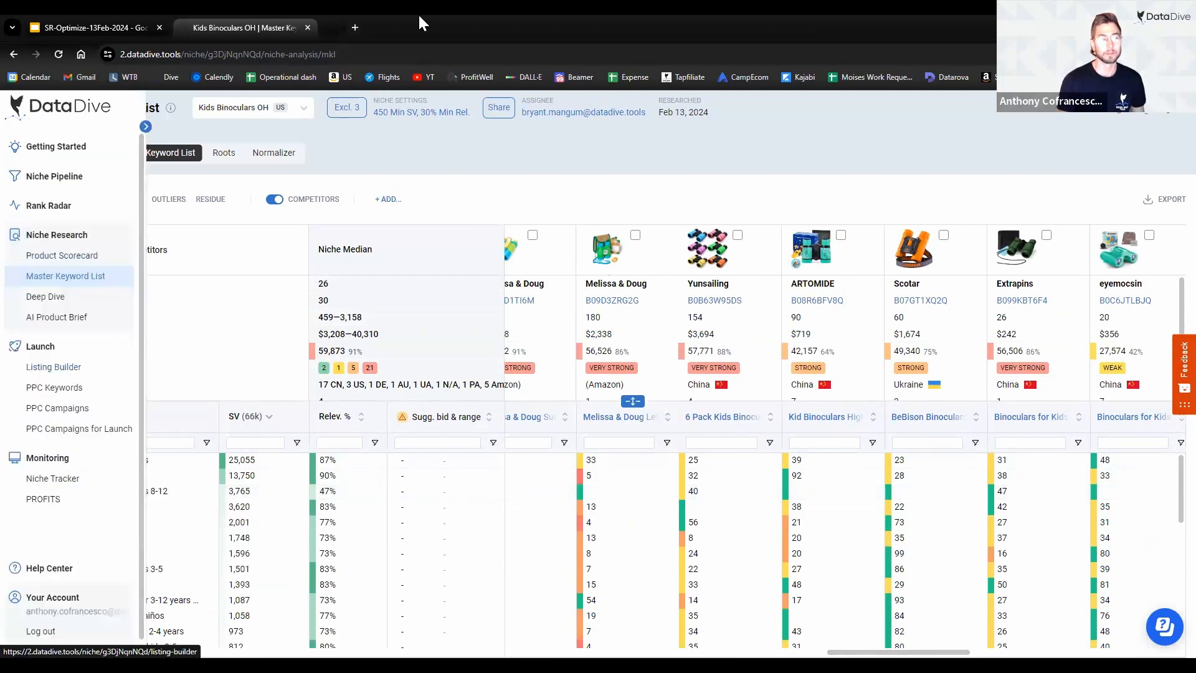
click(97, 376)
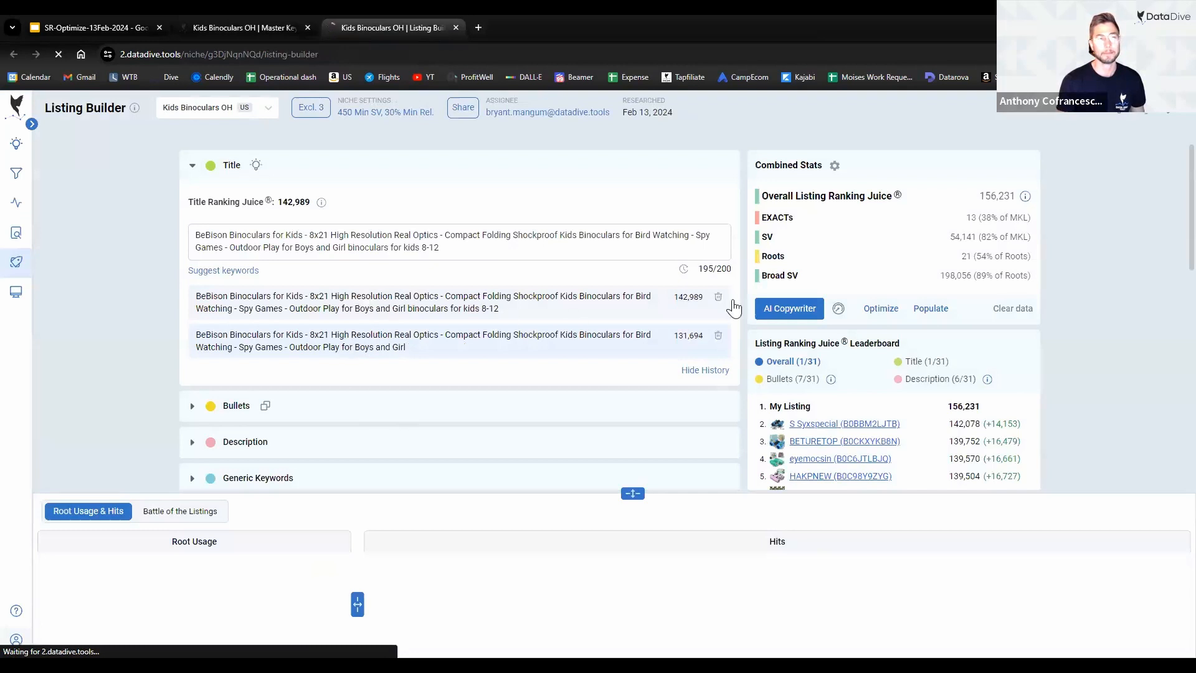
Step: Clear all existing data from the Kids Binoculars OH listing builder
click(1015, 312)
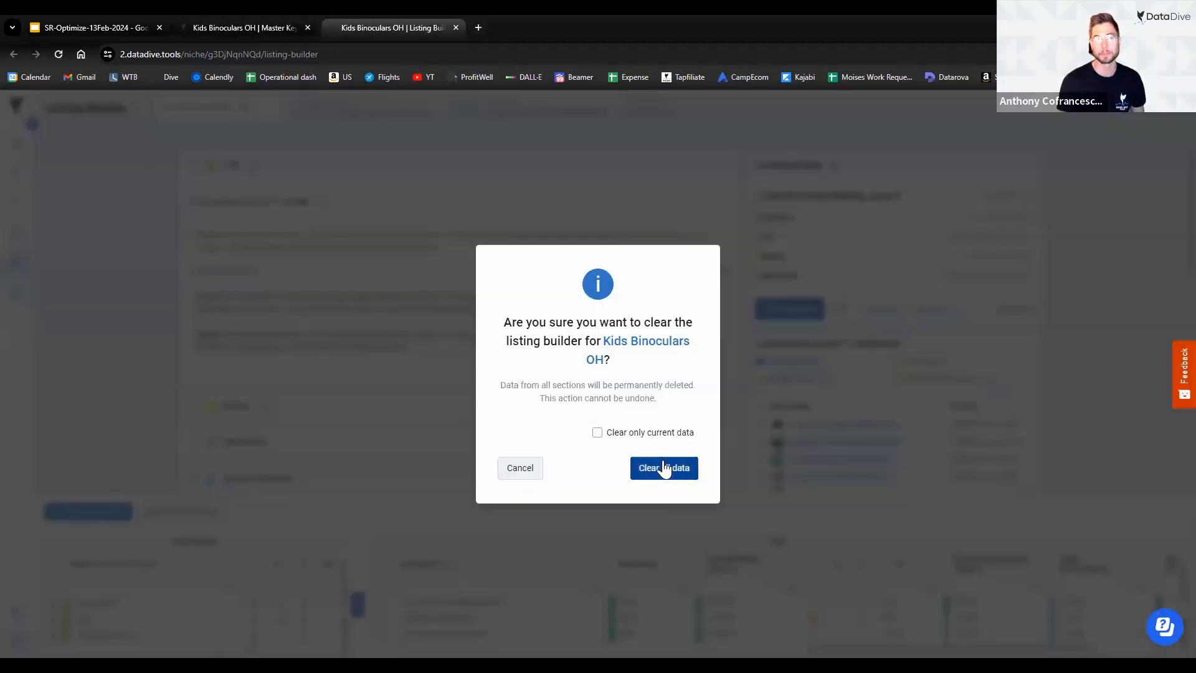
click(661, 468)
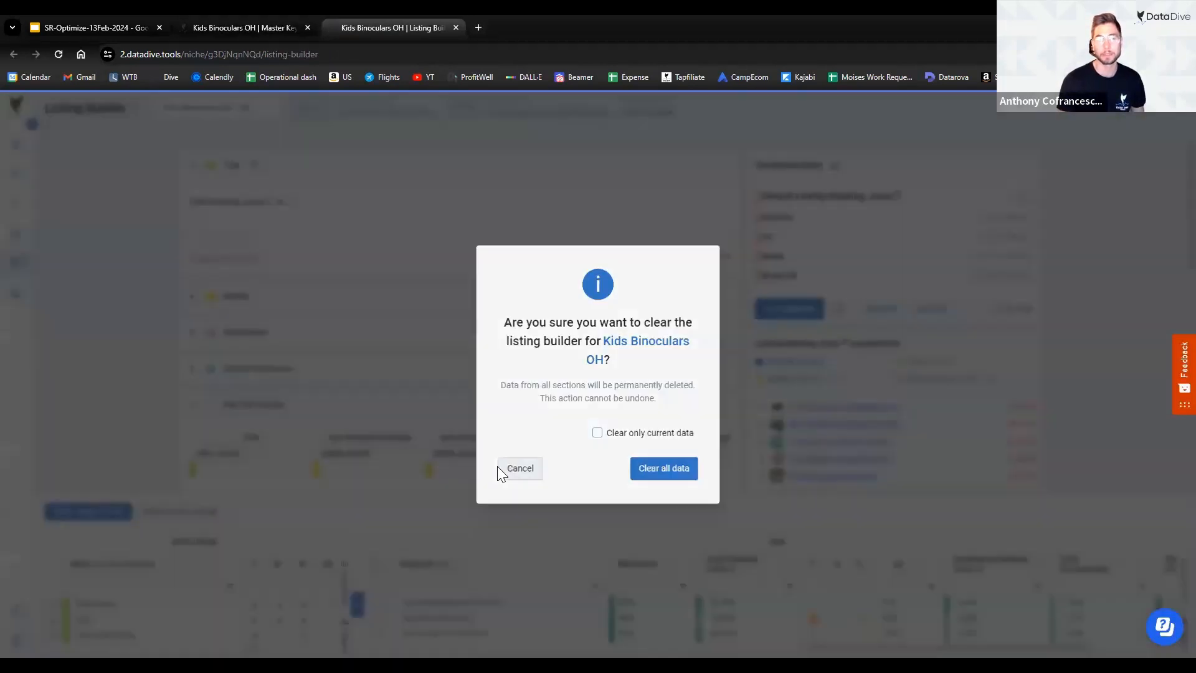
click(502, 469)
click(263, 236)
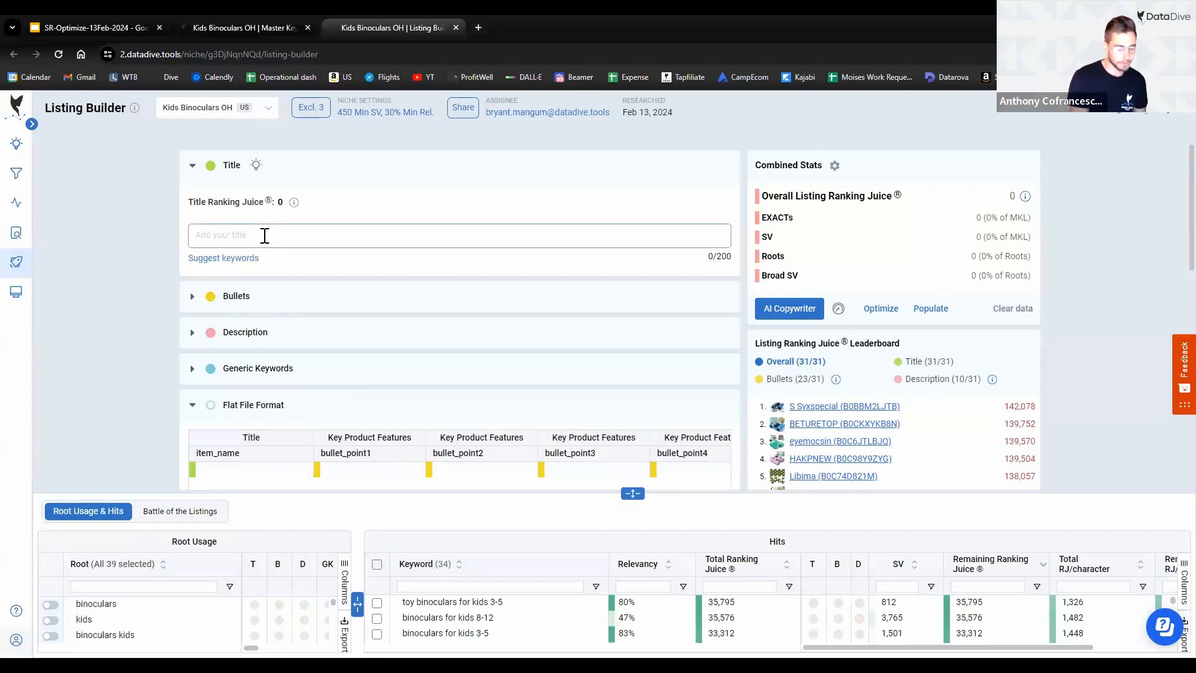
text(binoculars for kids 8-12)
key(ctrl+a)
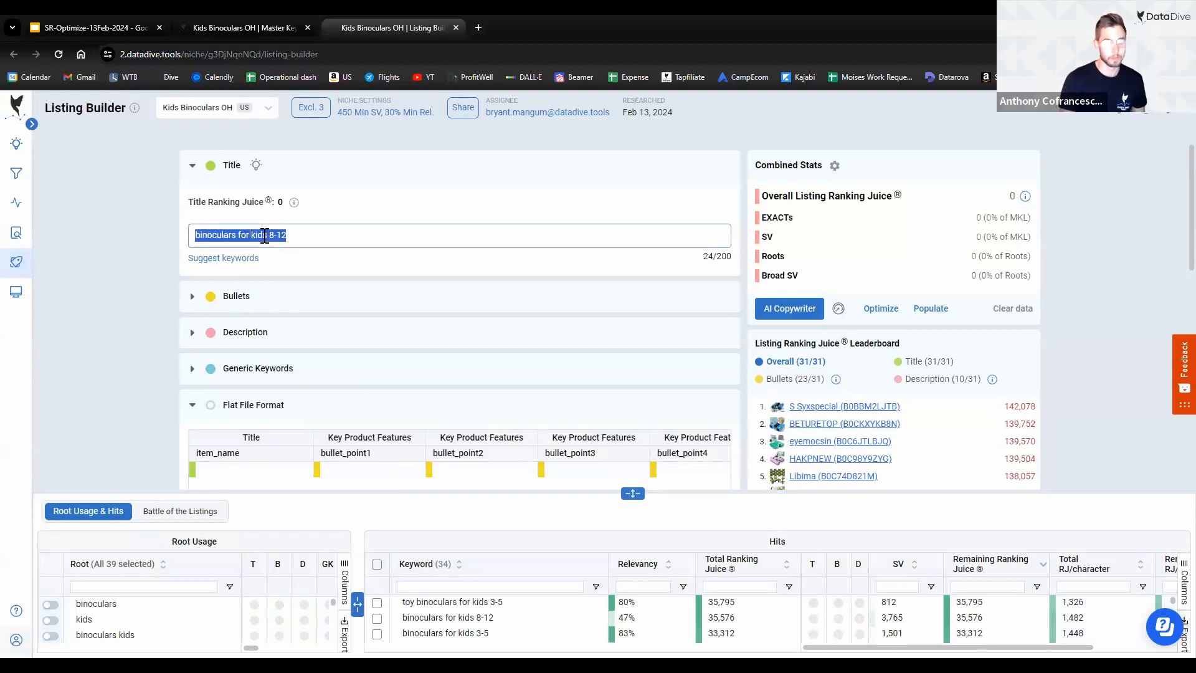
key(BackSpace)
Step: Show the Ranking Juice leaderboard for titles and copy the BeBison listing's title (B07GT1XQ2Q)
click(933, 369)
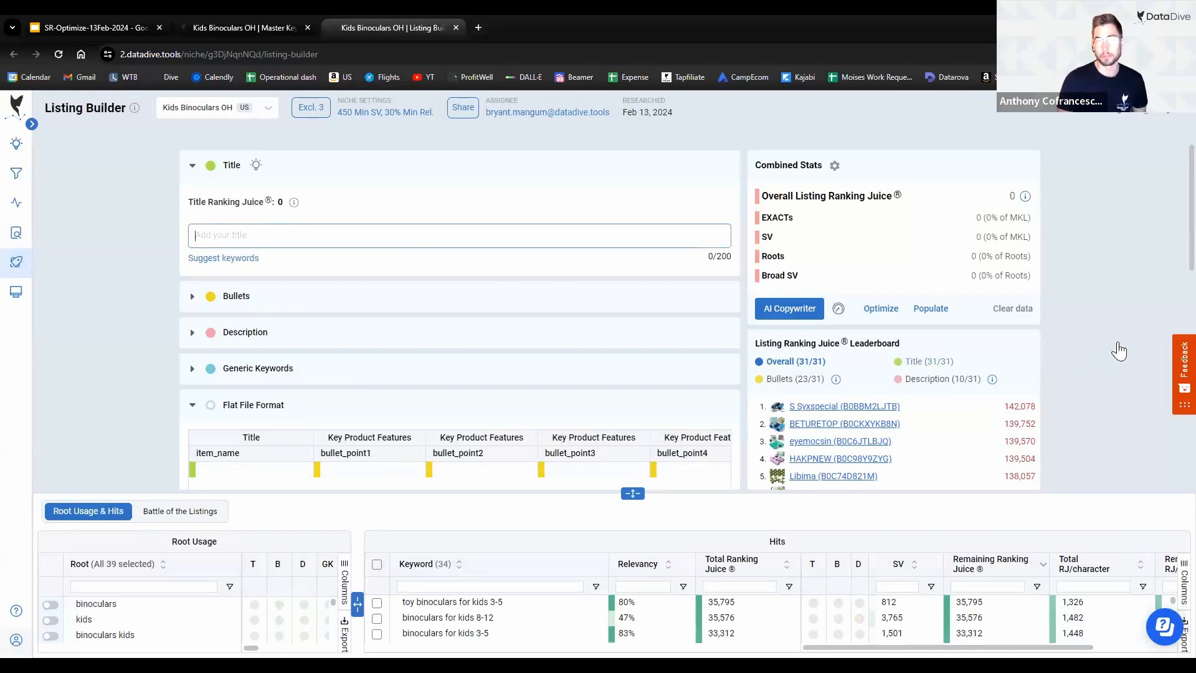
scroll(1106, 342, down, 4)
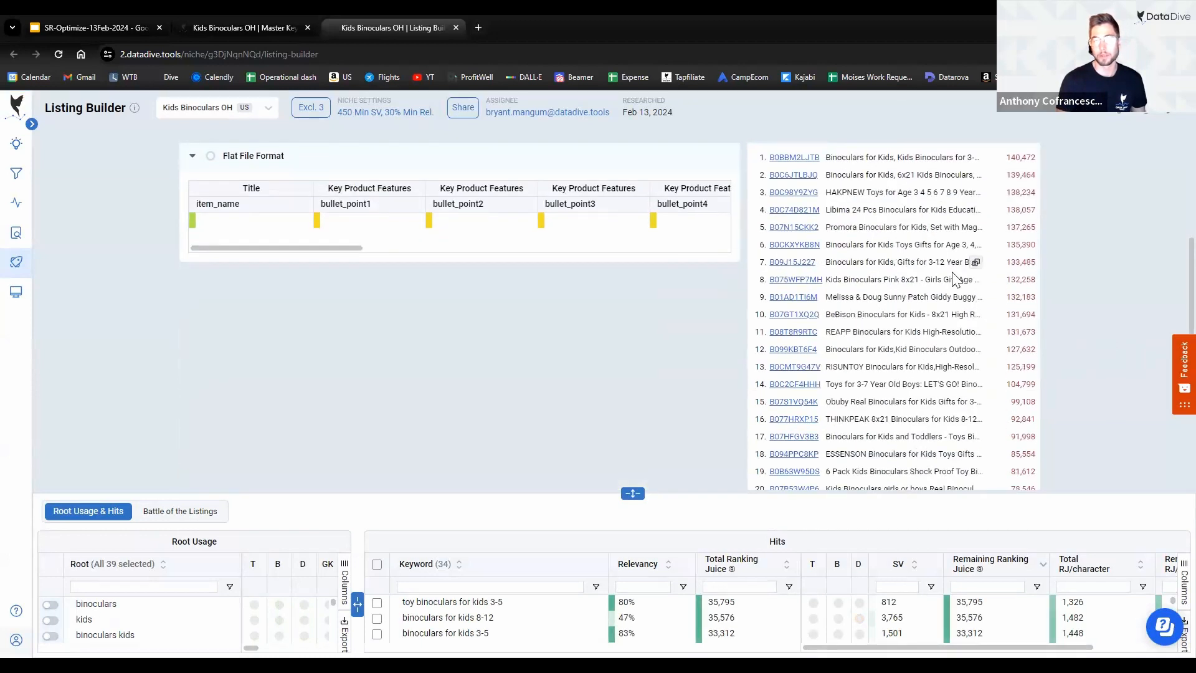
scroll(860, 307, up, 4)
scroll(835, 336, down, 3)
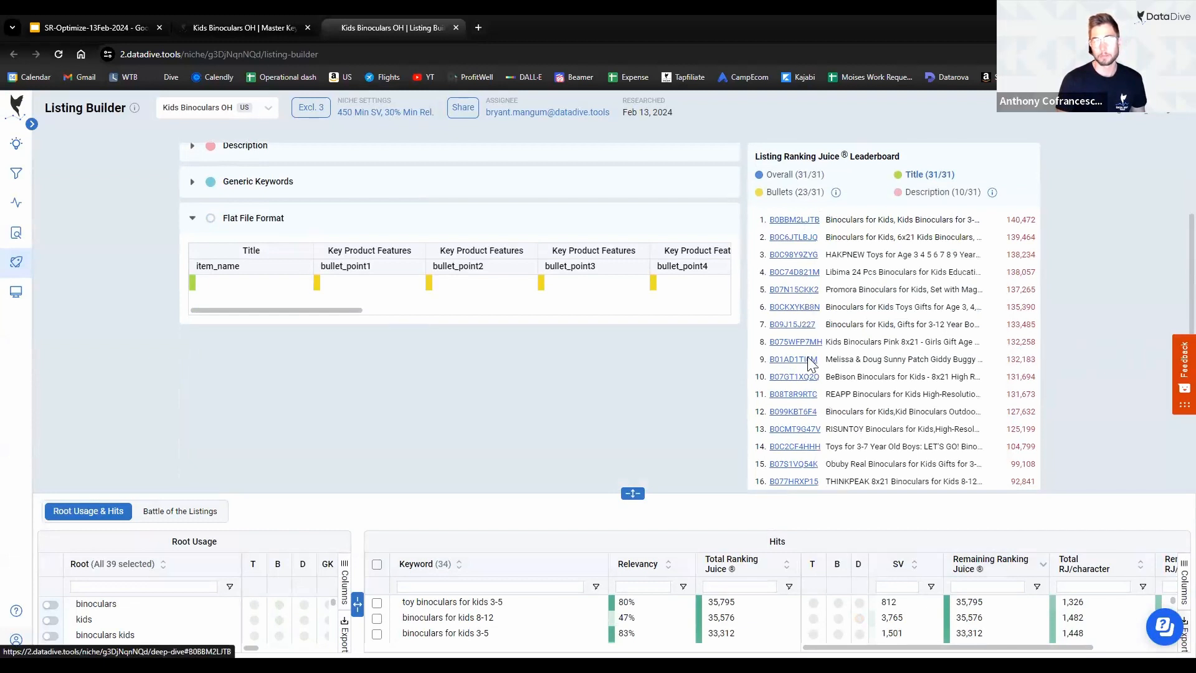
click(977, 381)
scroll(339, 230, up, 2)
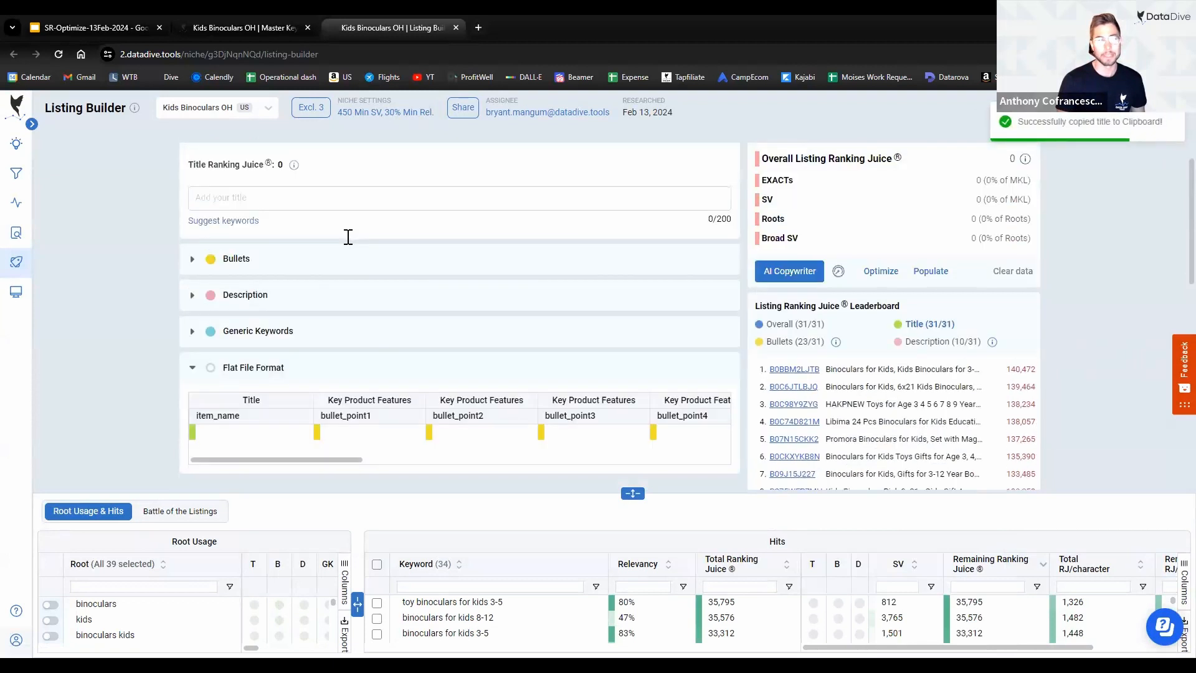
Step: Paste the copied BeBison title into the empty listing title and apply it
click(315, 241)
key(ctrl+v)
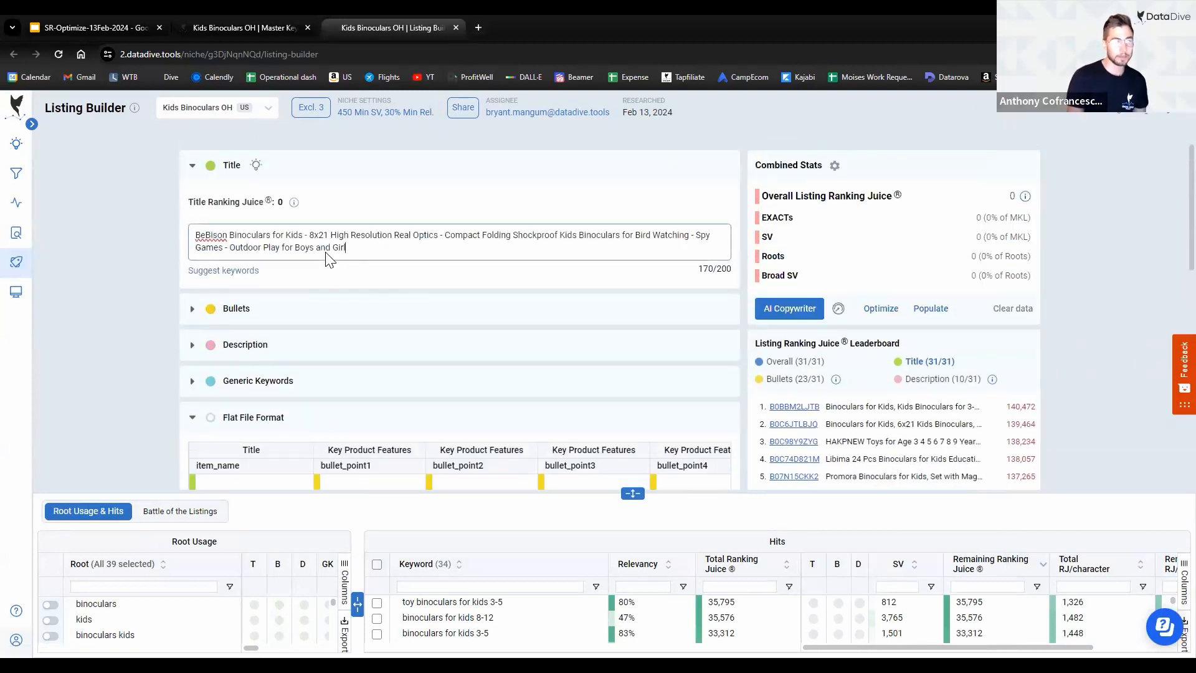
click(123, 305)
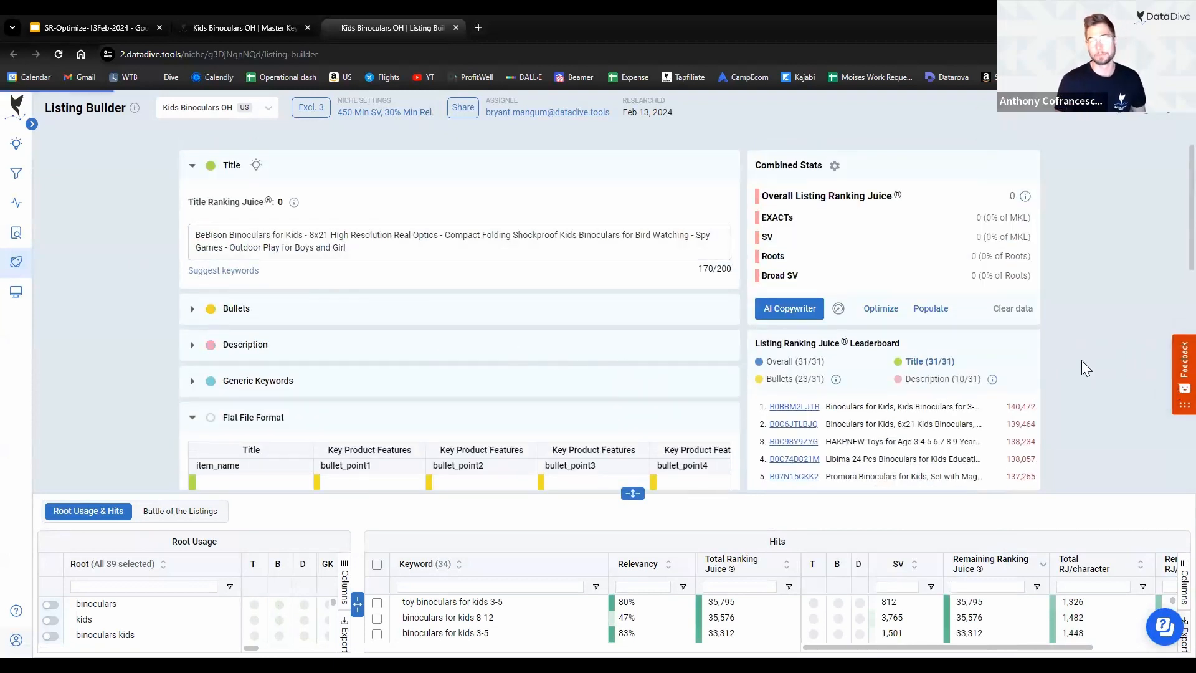
Step: Compare My Listing with its competitors in the title leaderboard, highlighting its score gap to the first-ranked listing
scroll(1080, 360, down, 2)
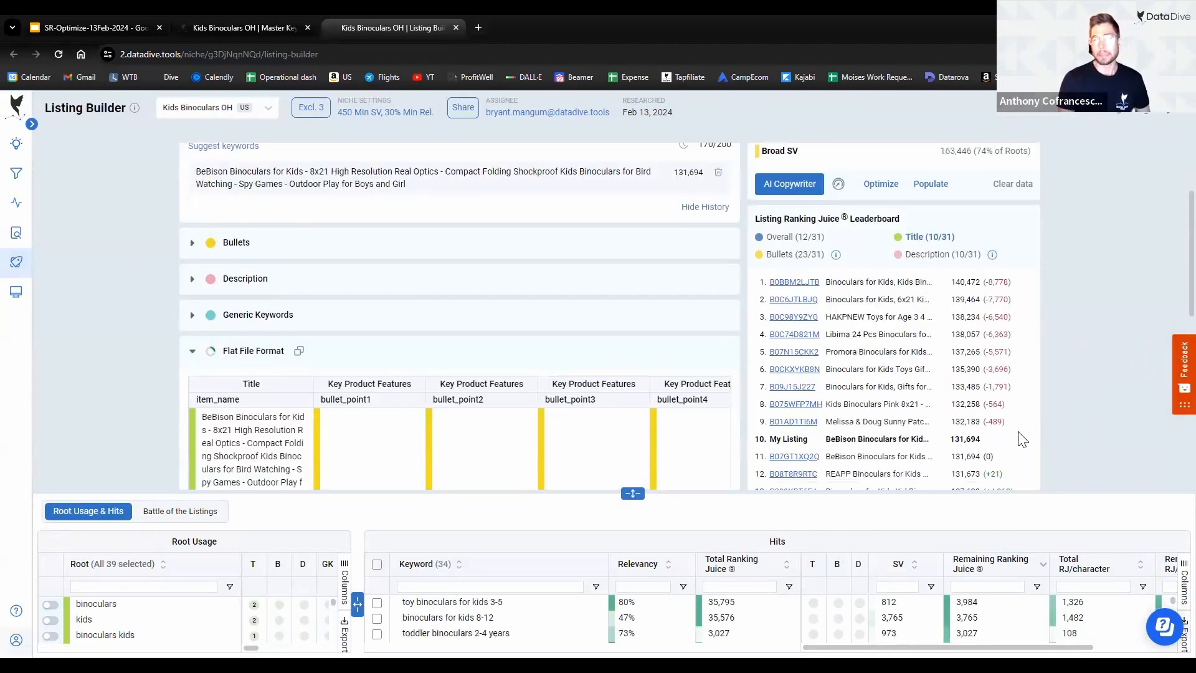
scroll(1023, 439, down, 1)
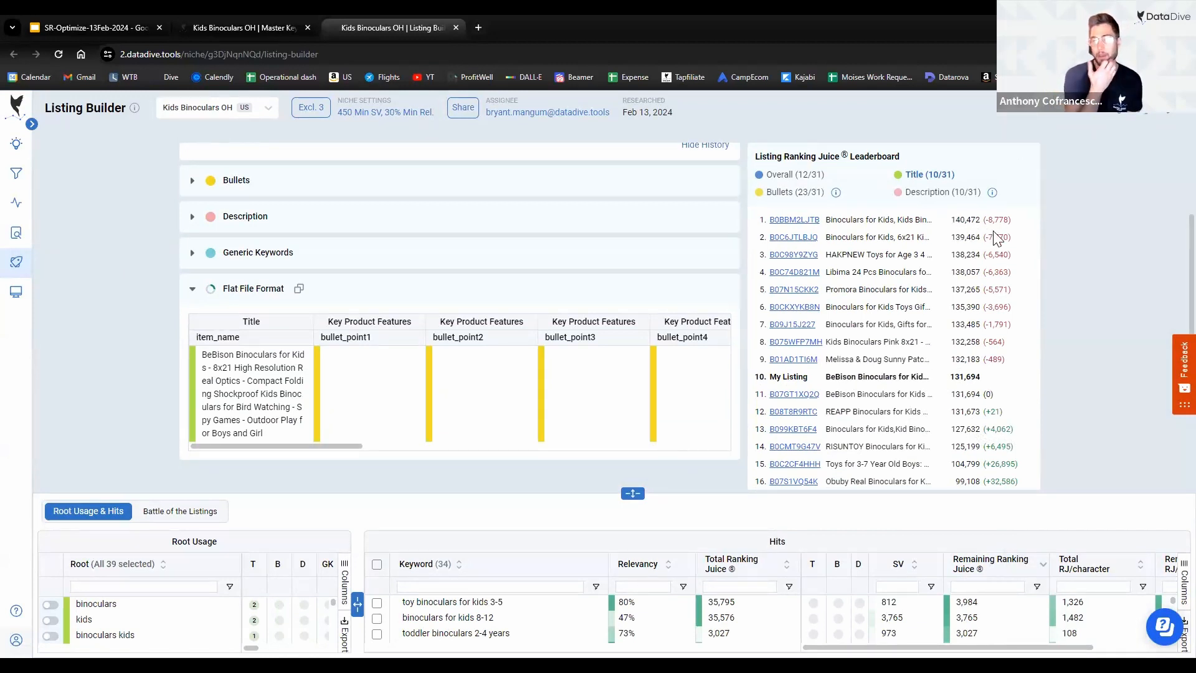
drag(988, 221, 1004, 219)
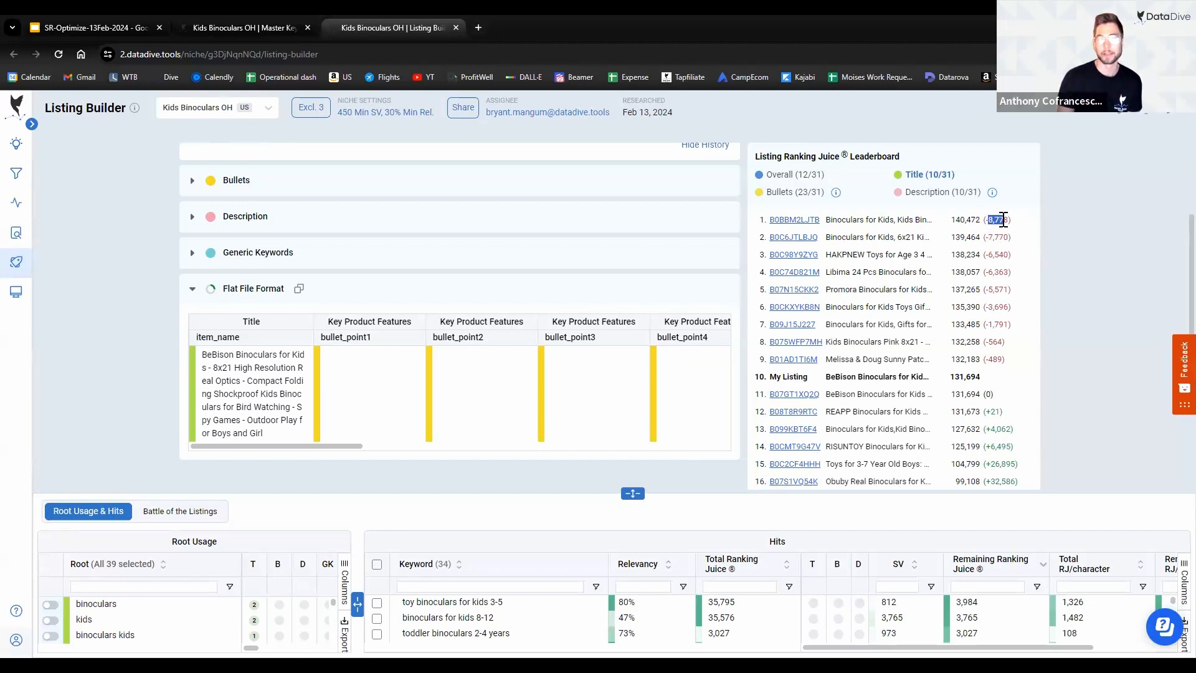
scroll(1060, 289, up, 3)
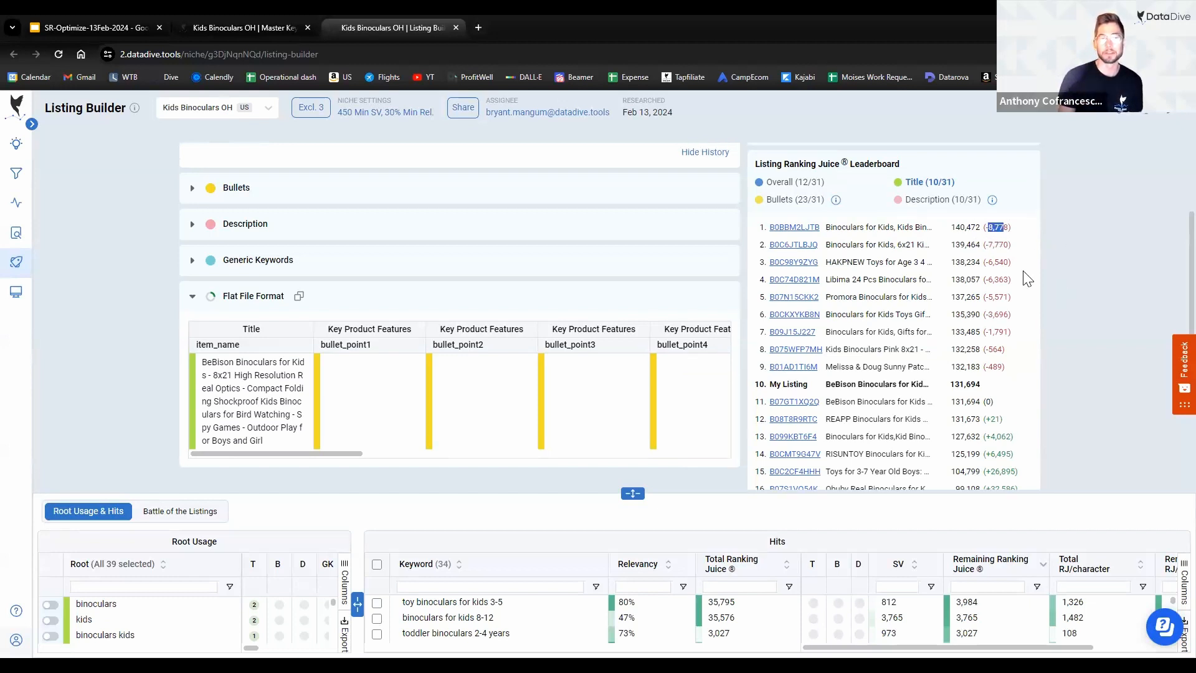
Step: Enlarge the Hits table and filter its keywords by "binoculars for kids 8-12", copied from the Master Keyword List
drag(630, 481, 633, 315)
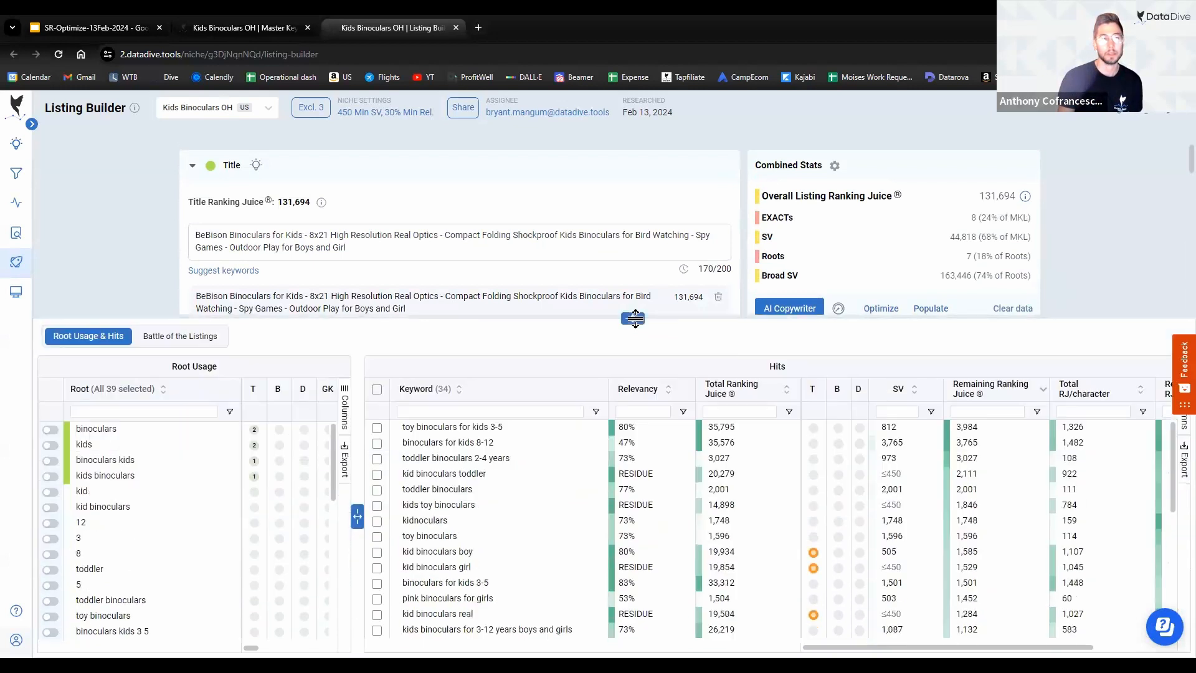
click(260, 29)
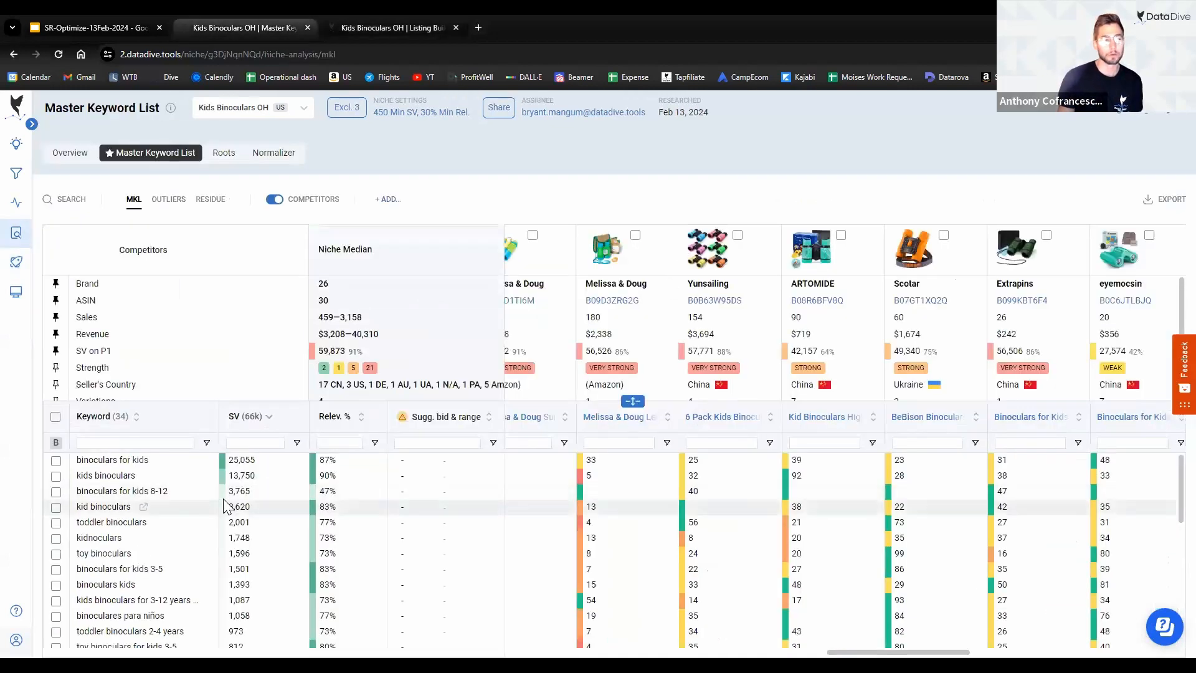
right_click(151, 492)
click(179, 530)
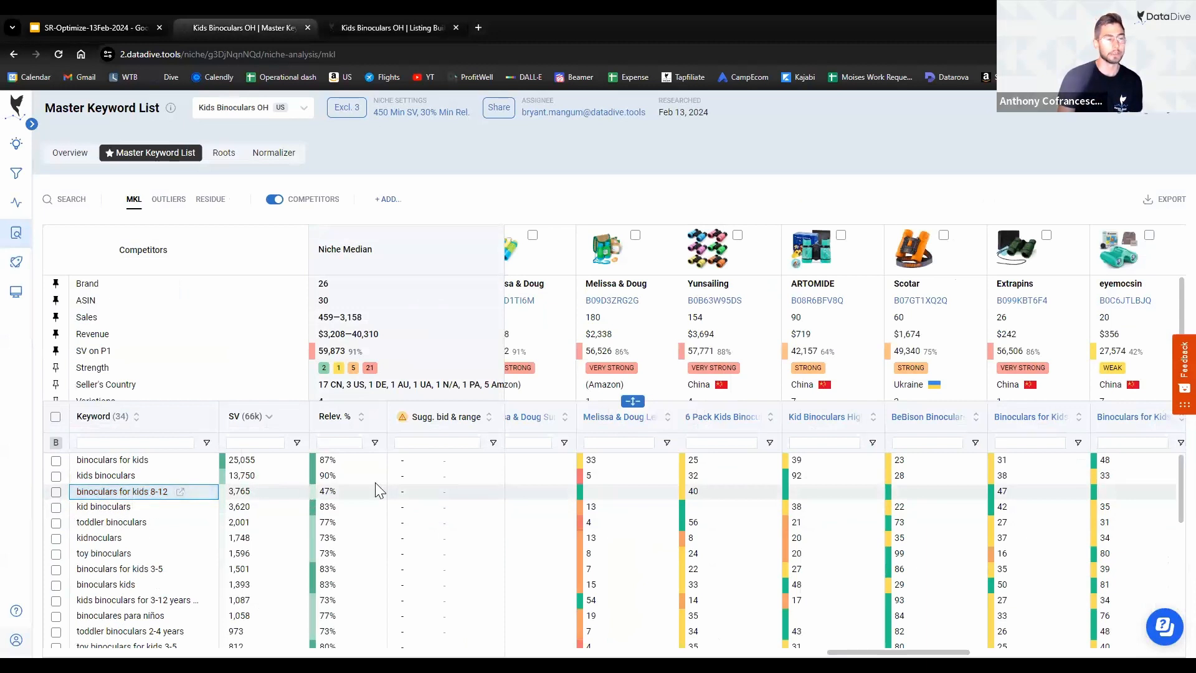
key(ctrl+Tab)
click(526, 416)
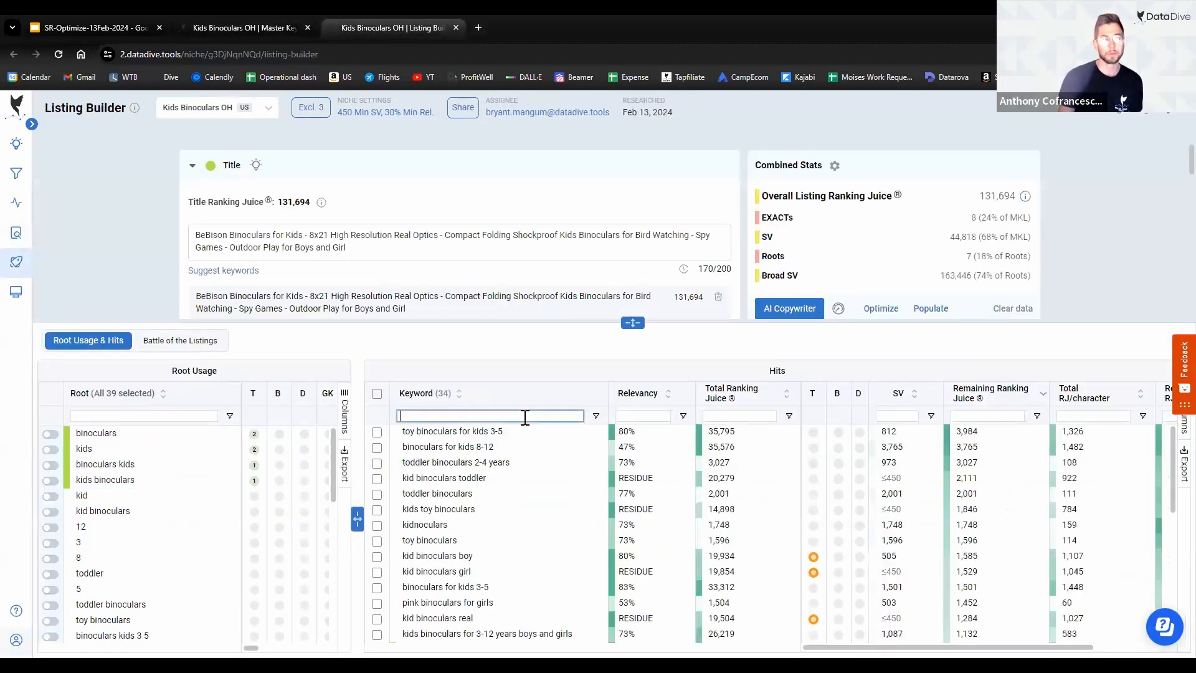
key(ctrl+v)
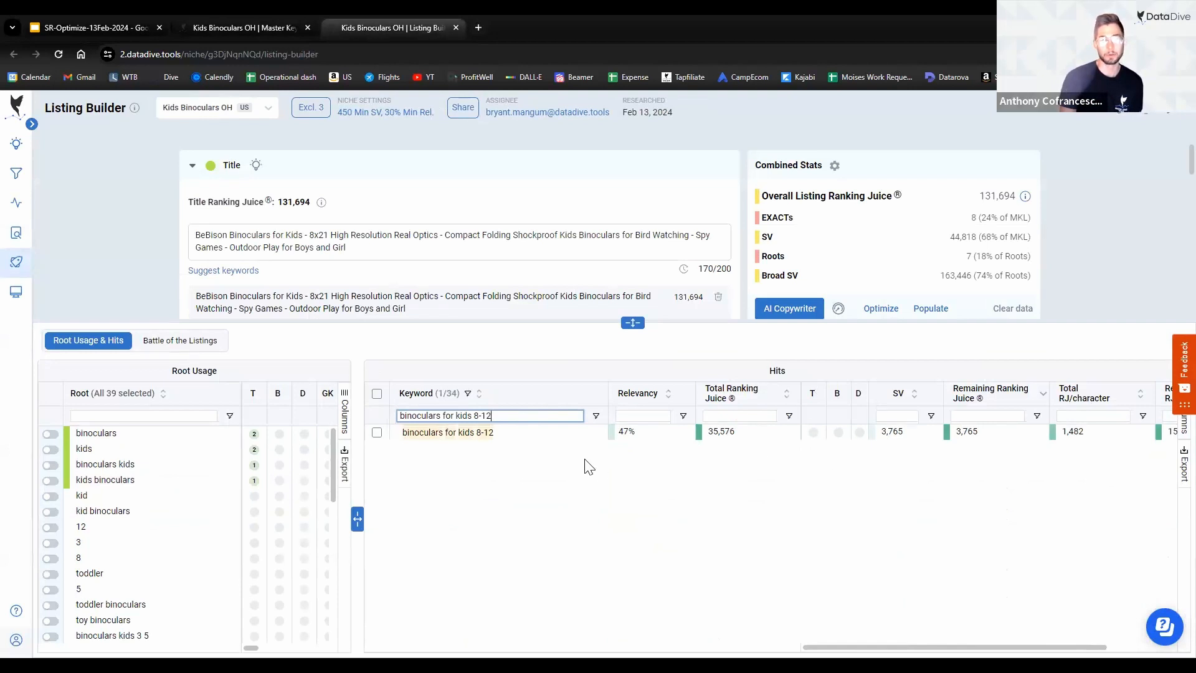
Step: Copy "binoculars for kids 8-12" from the filtered Hits and append it to the end of the listing title
right_click(483, 439)
click(529, 510)
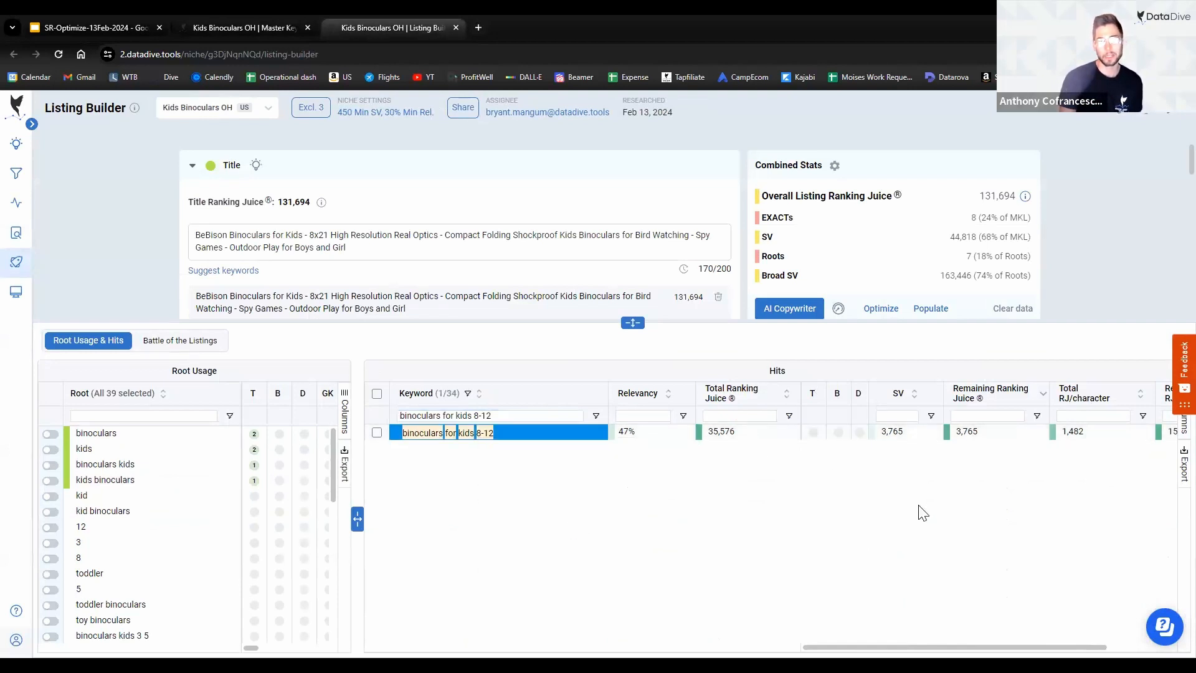
click(458, 253)
key(ctrl+v)
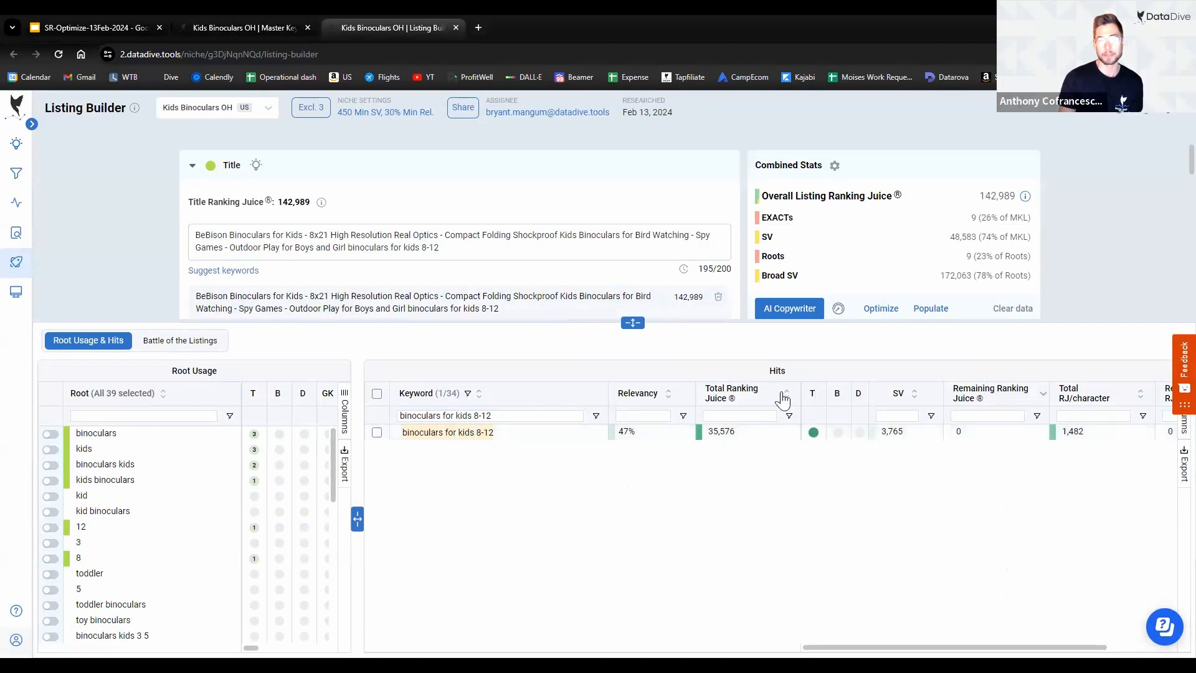
Step: Shrink the Hits area and check the new title's score and rank in the title history and leaderboard
drag(633, 322, 632, 432)
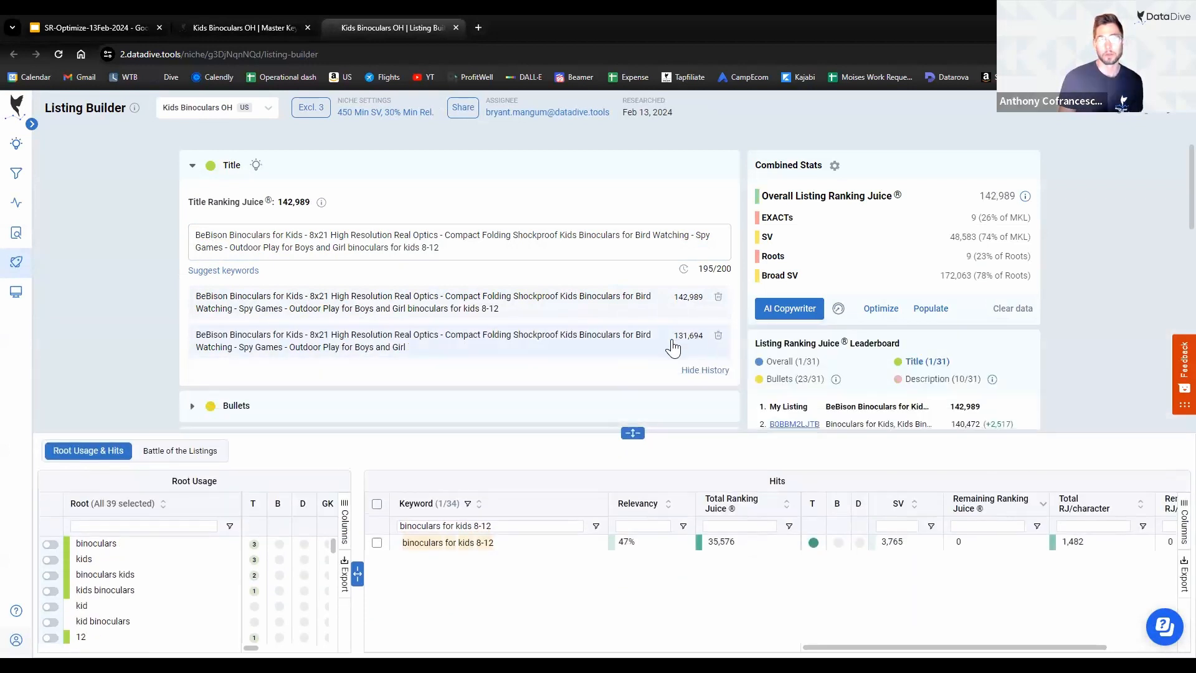
scroll(1081, 320, down, 2)
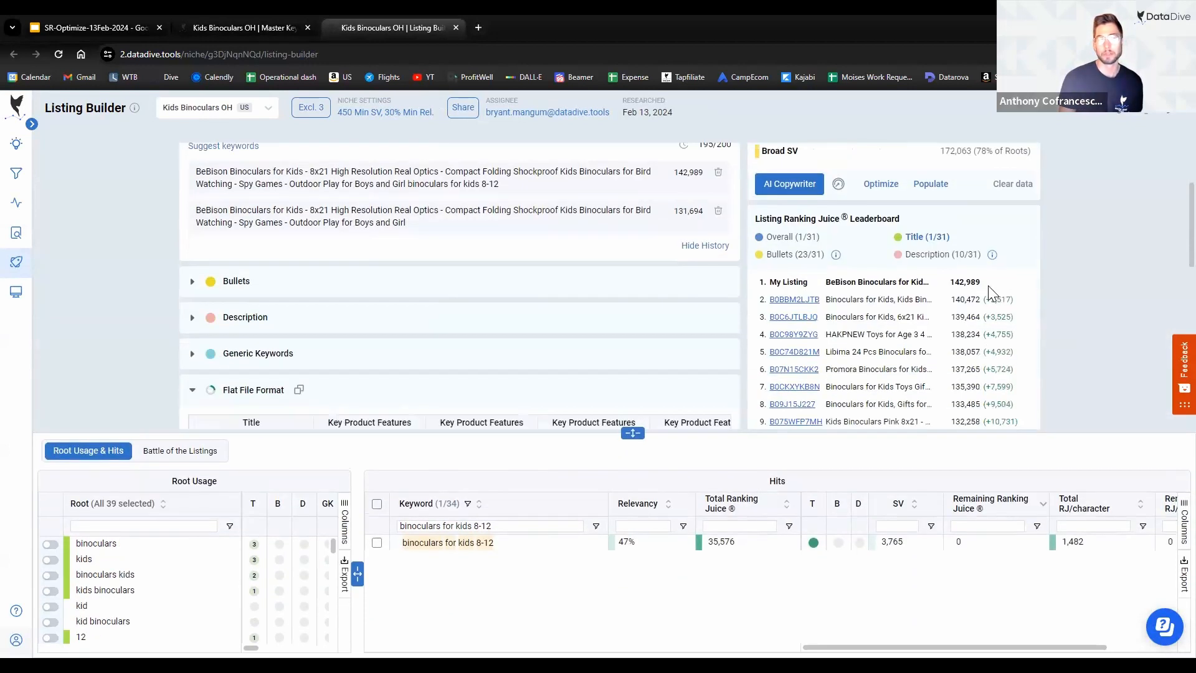
drag(988, 285, 735, 289)
scroll(1097, 367, up, 2)
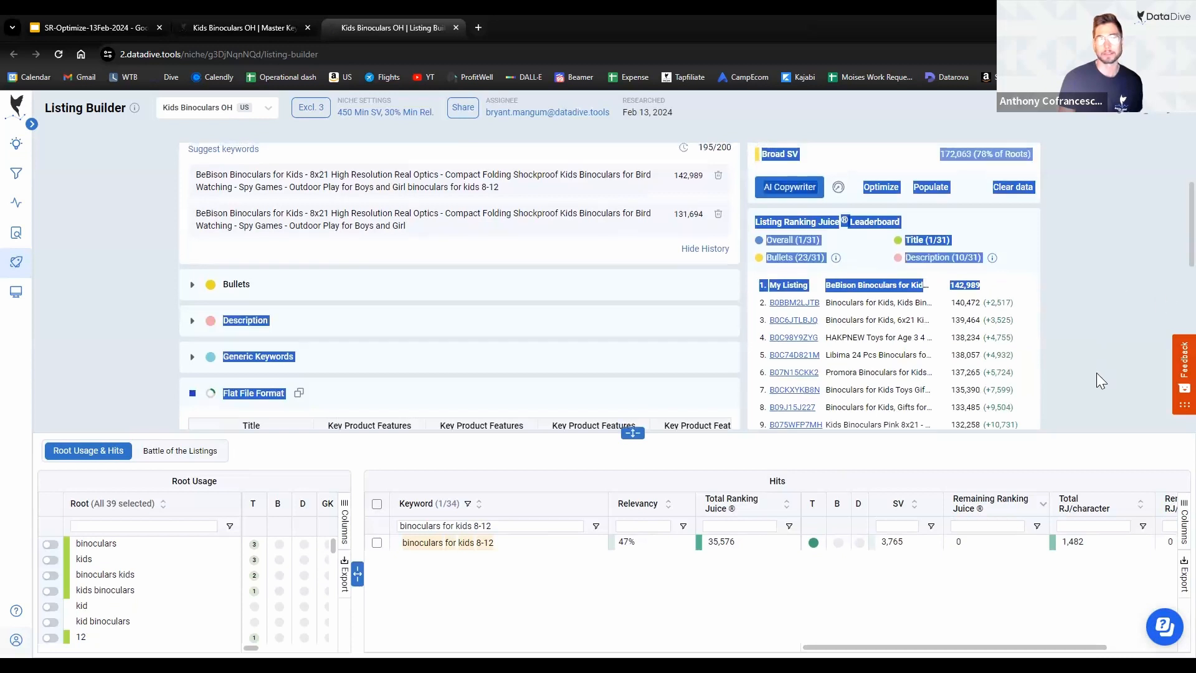
click(1124, 331)
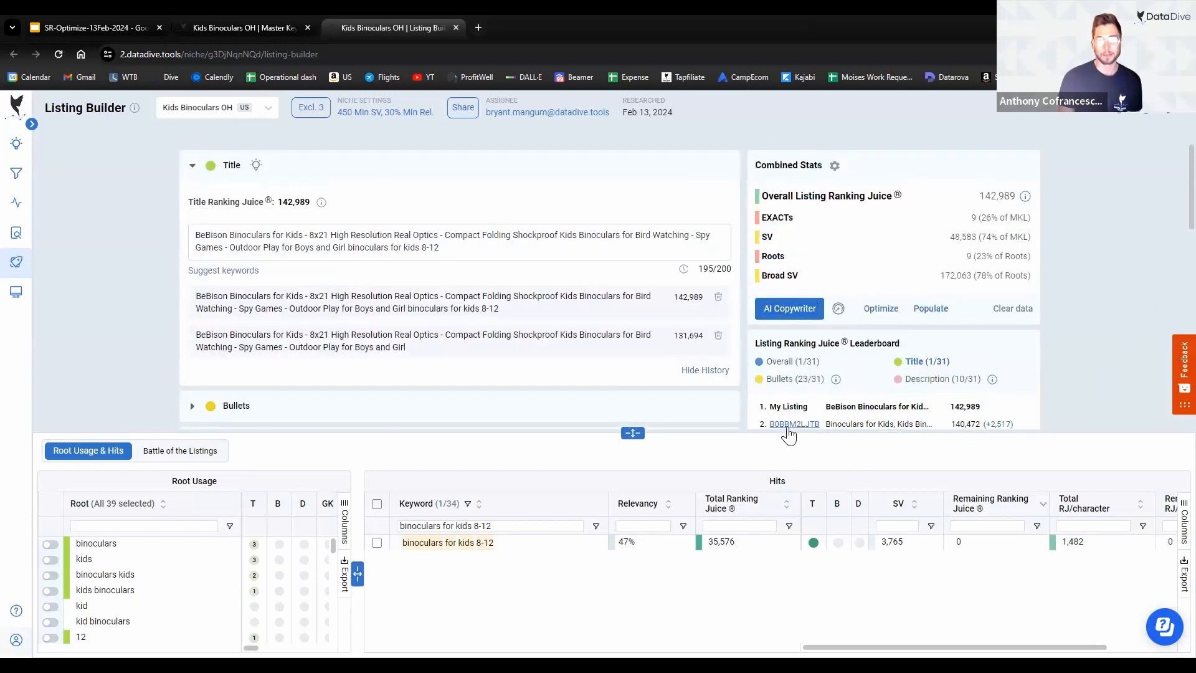
Step: Clear the keyword filter from the Hits table and compare My Listing's title score with the competitors'
click(504, 521)
key(ctrl+a)
key(BackSpace)
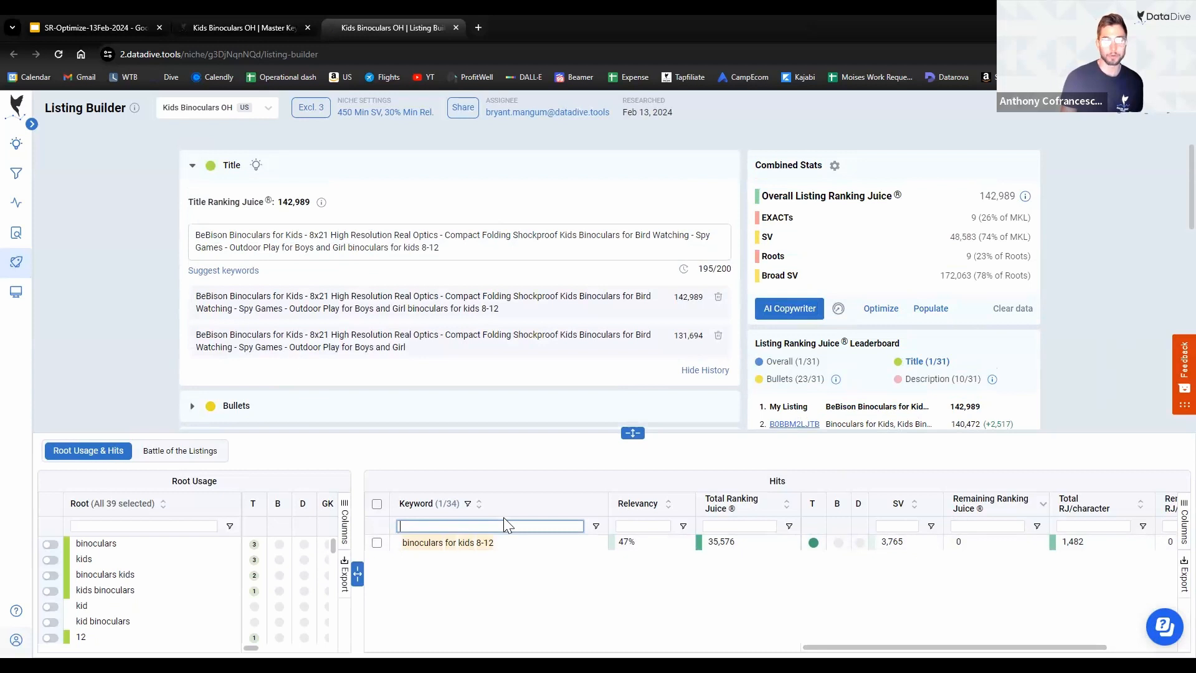
scroll(780, 279, down, 2)
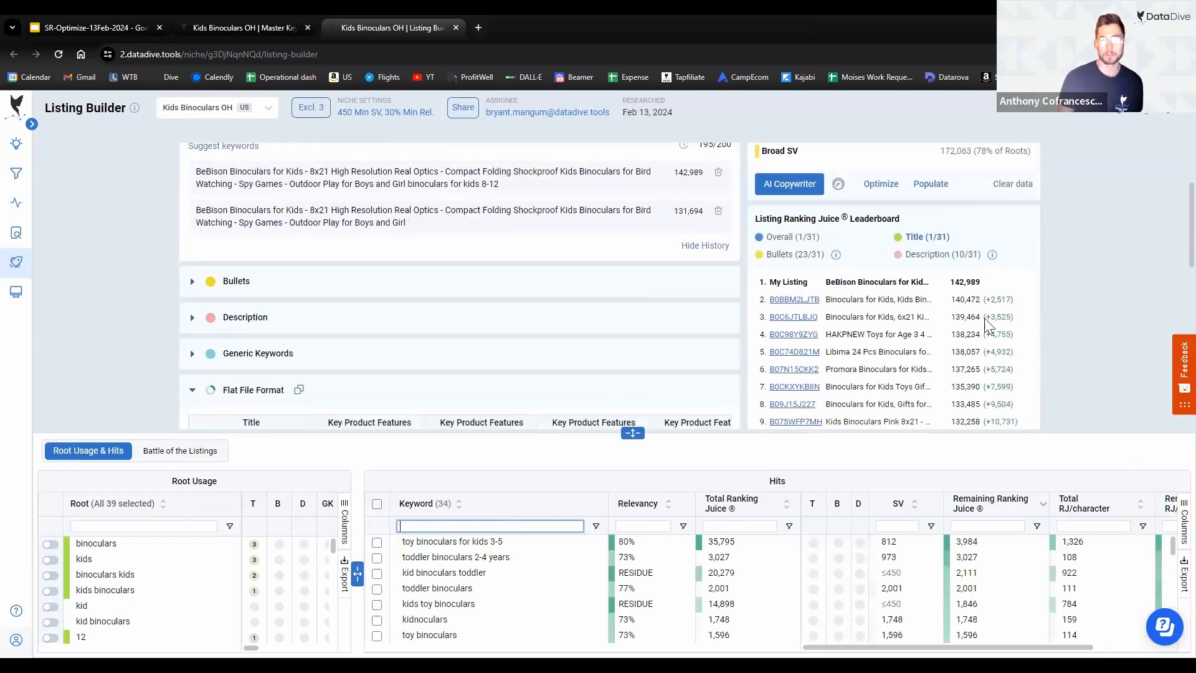
scroll(988, 330, down, 1)
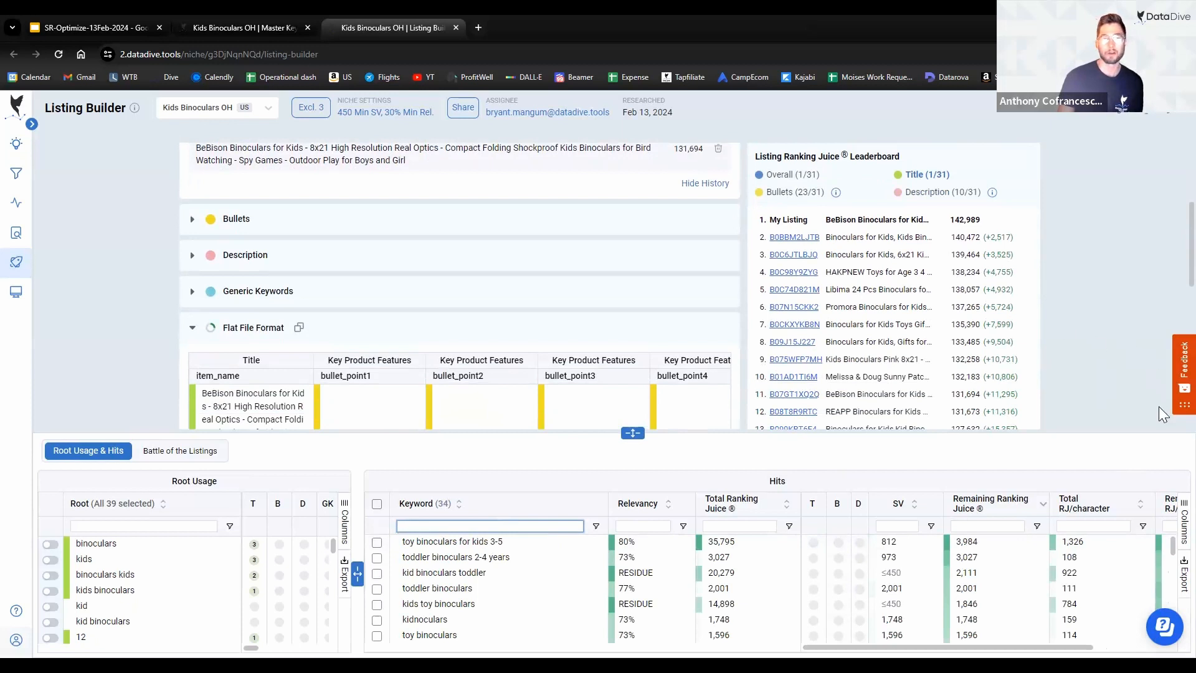
scroll(455, 249, up, 3)
Step: Shrink the Master Keyword List's competitor details down to revenue and compare Scotar's keyword rankings with the Listing Builder's title leaderboard
click(243, 28)
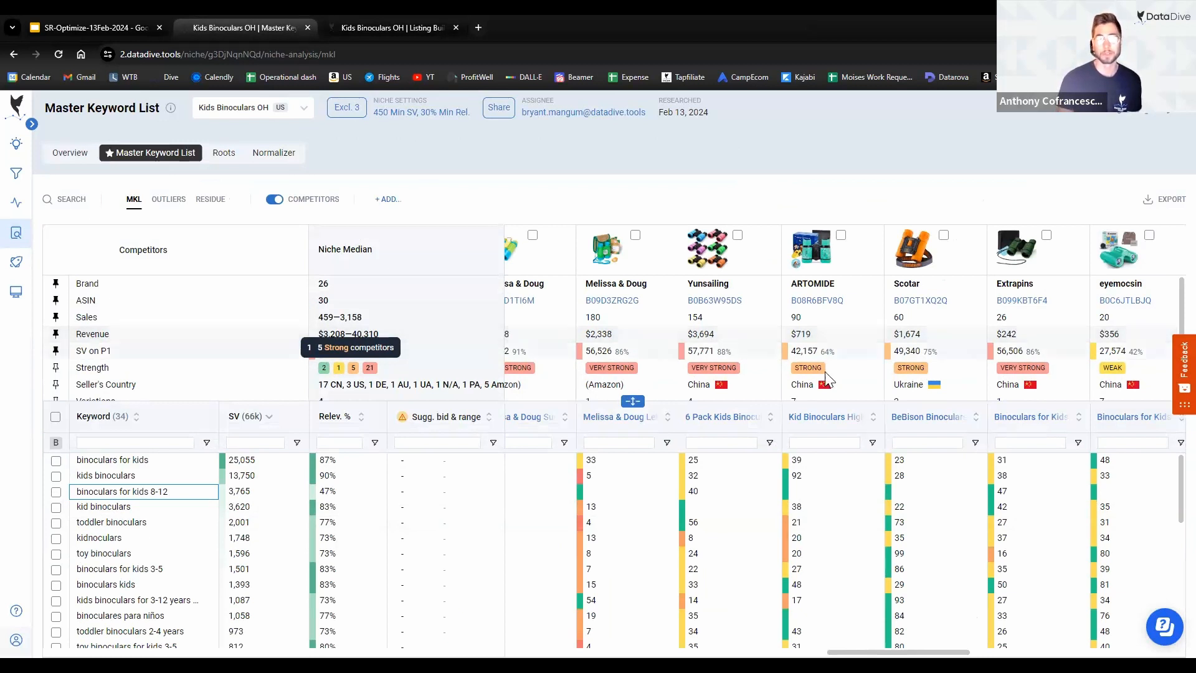
drag(625, 340, 626, 342)
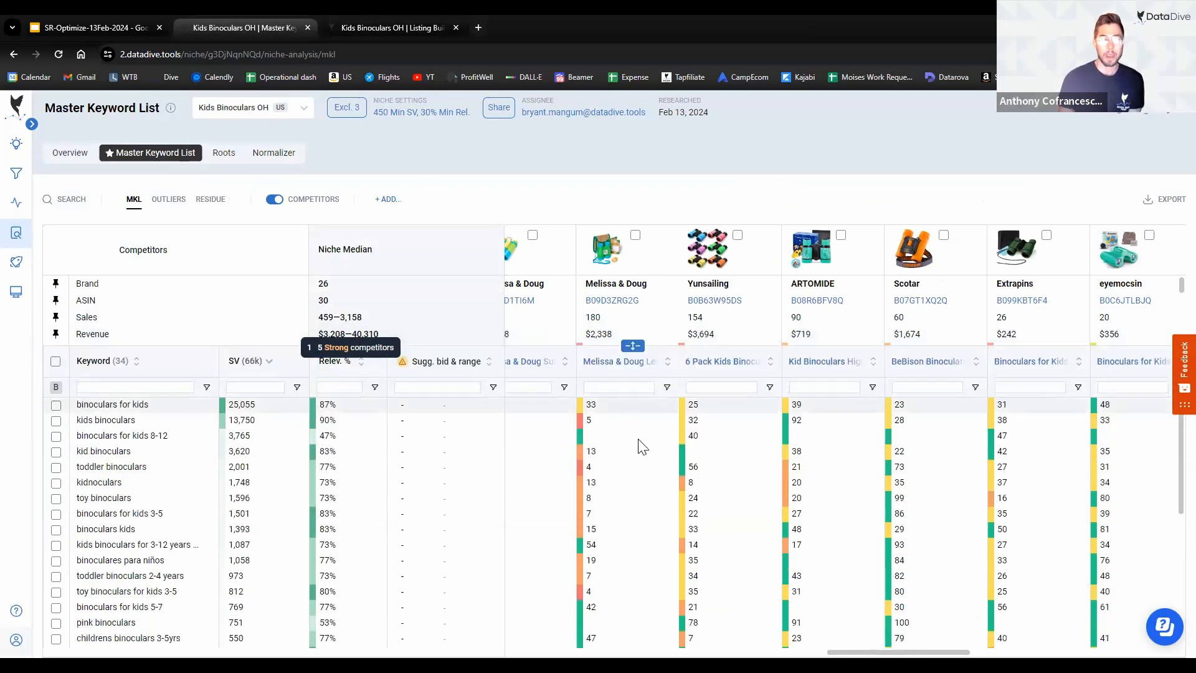
click(405, 25)
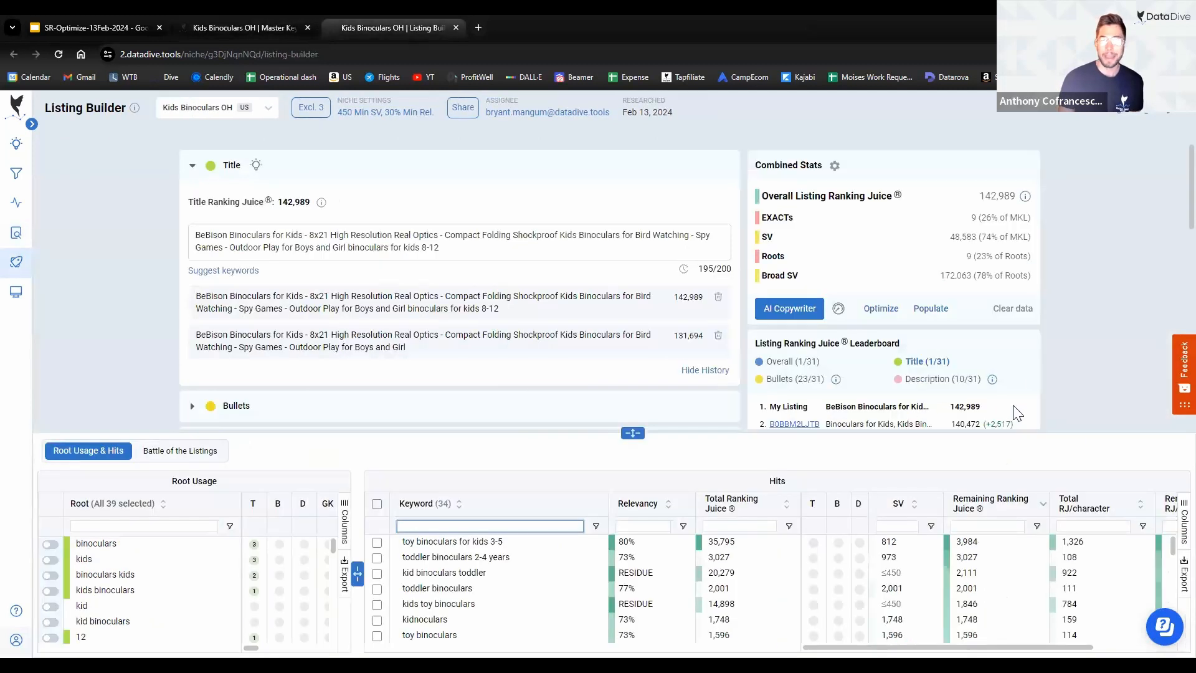
scroll(991, 402, down, 1)
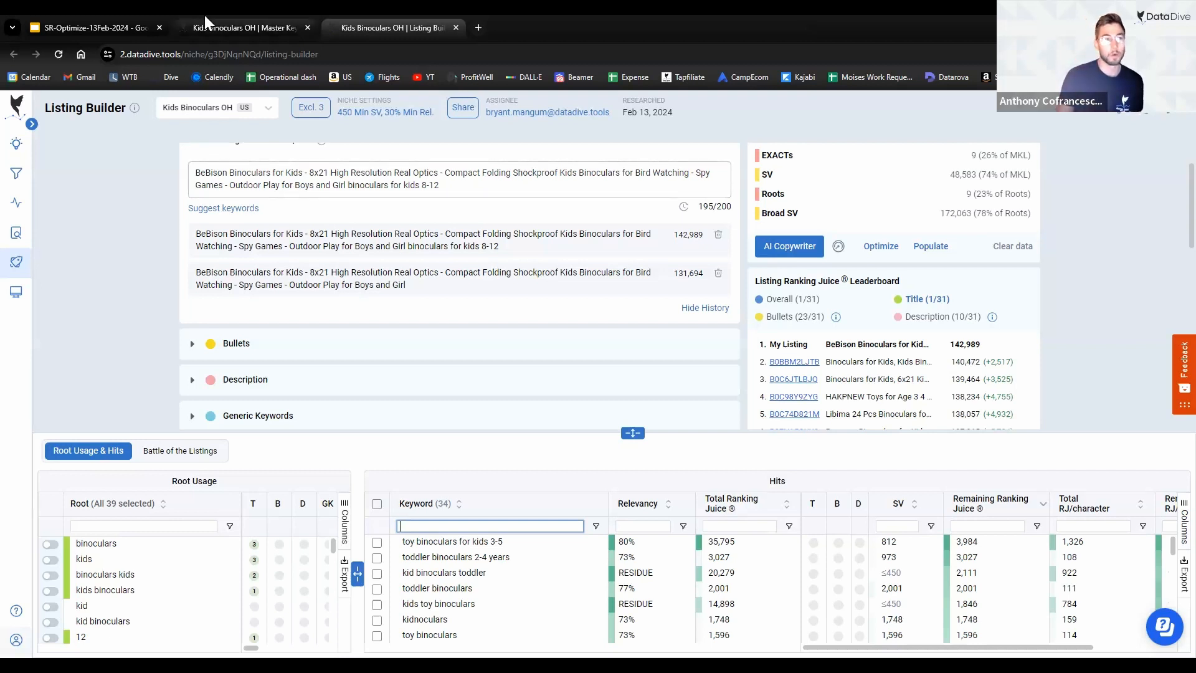
click(243, 27)
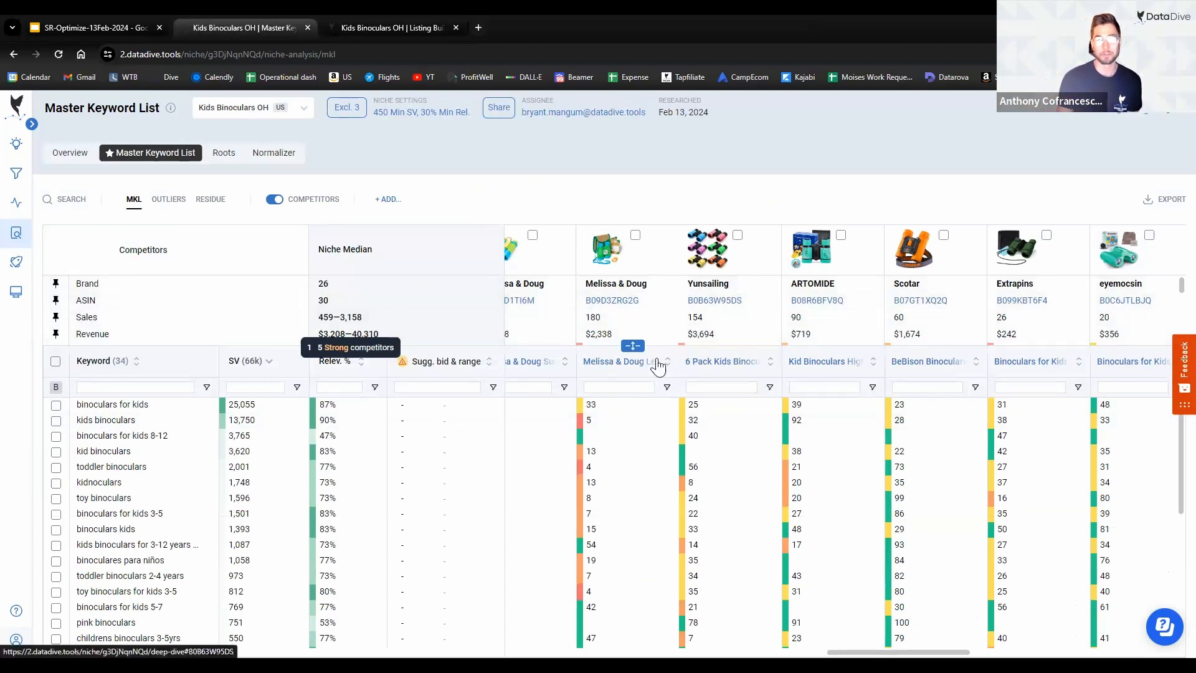
Step: Extend the Master Keyword List's competitor details to SV on P1 and compare Scotar's keyword rankings with the top sellers'
drag(634, 346, 647, 369)
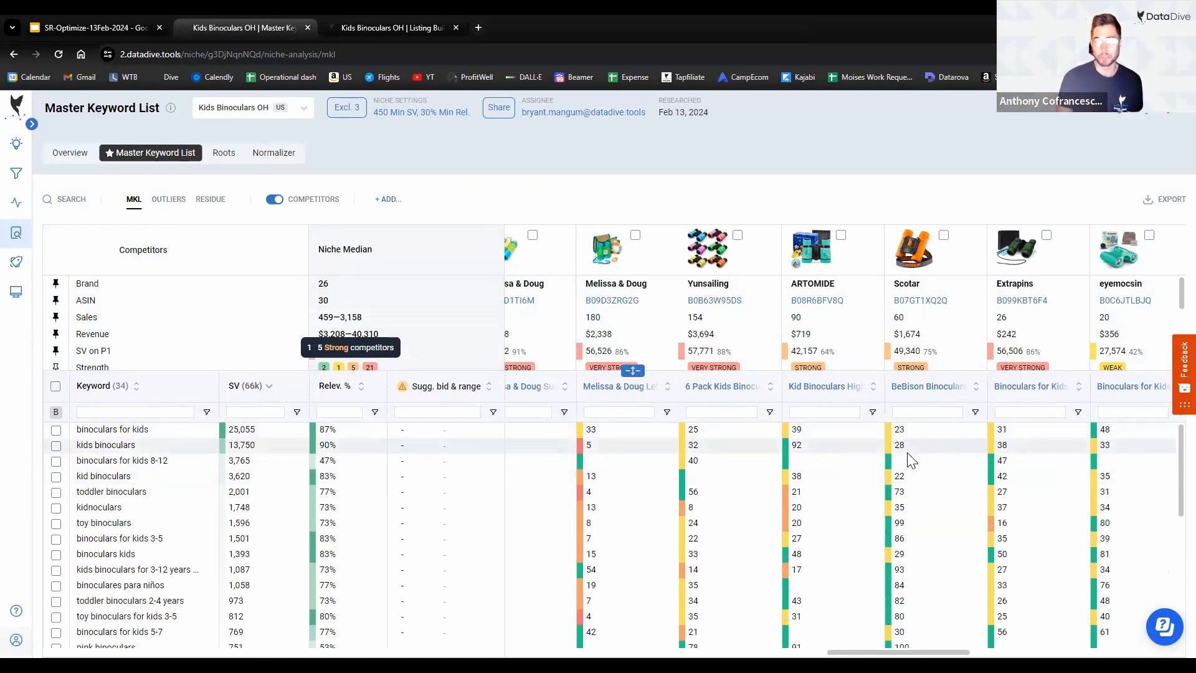
drag(901, 653, 580, 652)
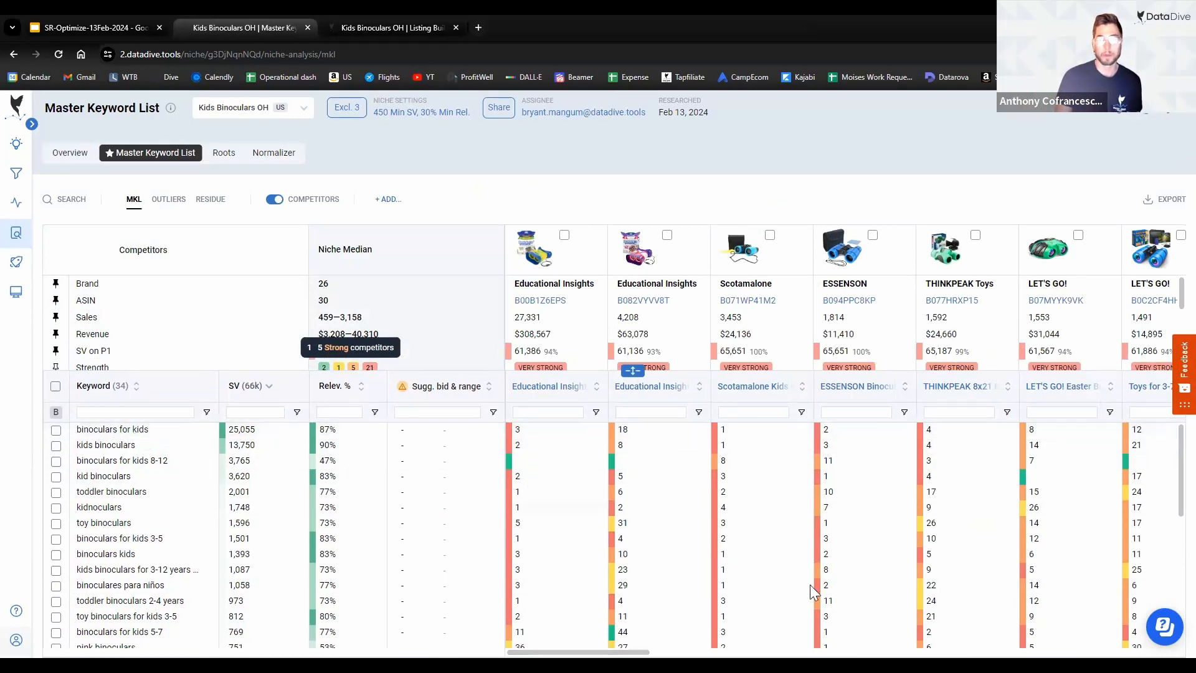
scroll(841, 536, right, 10)
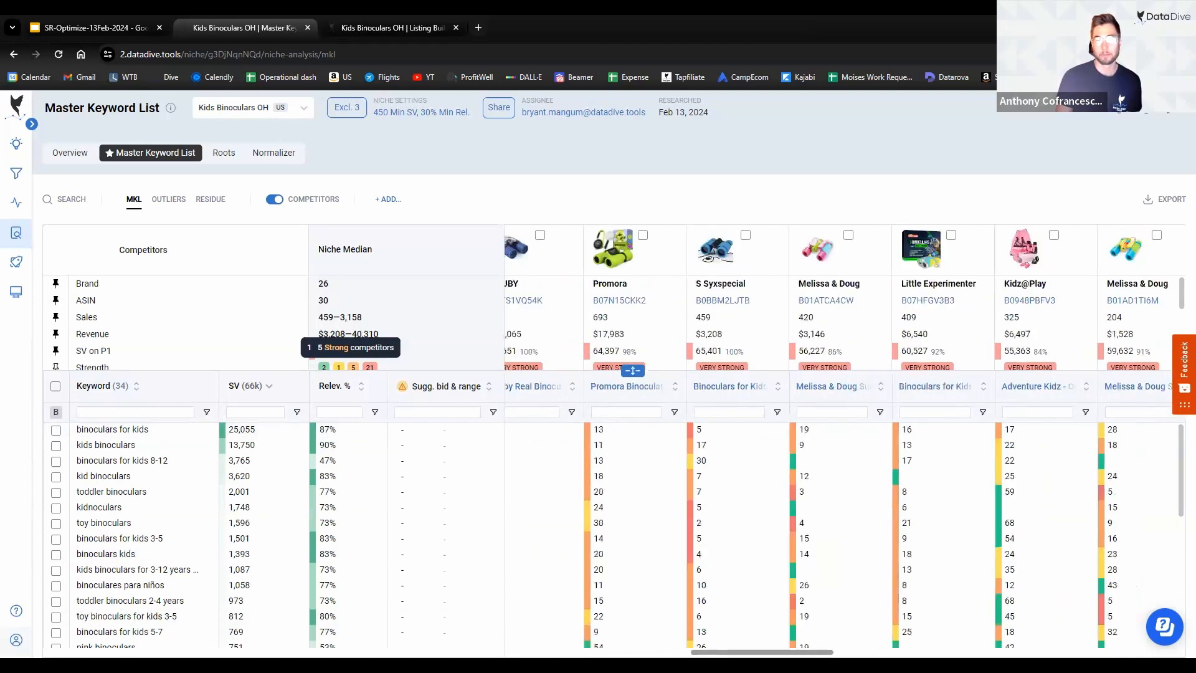
scroll(858, 416, right, 5)
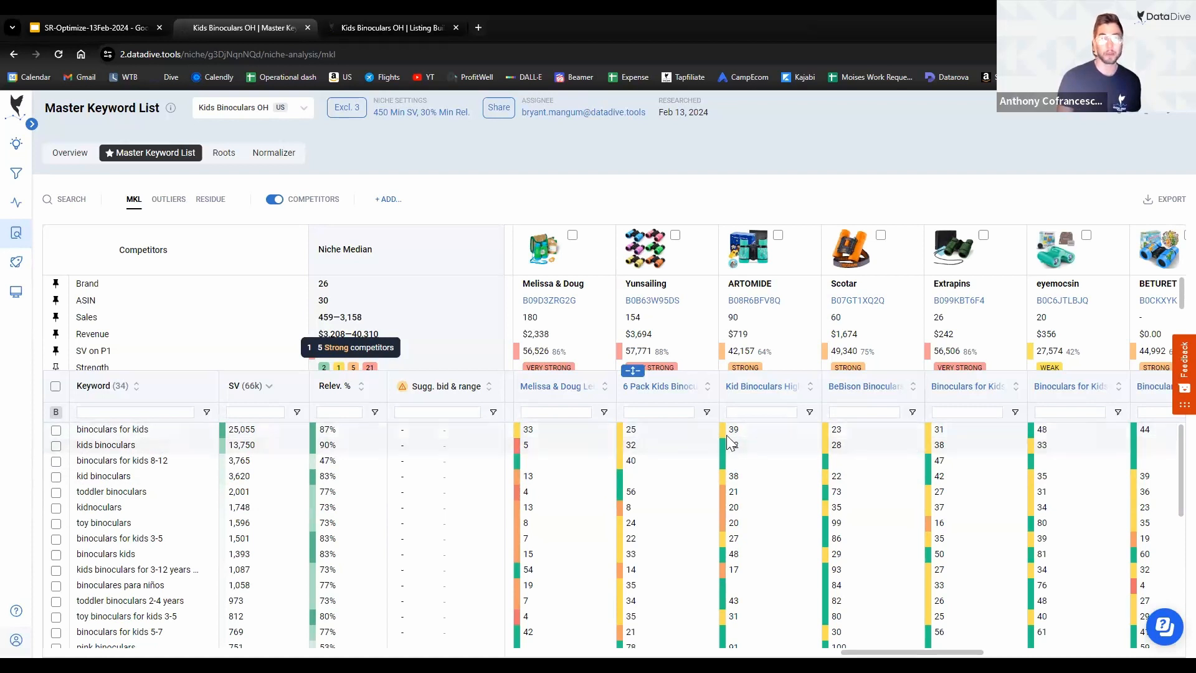
Step: Extend the competitor details to Outlier SV and review Scotar's figures from brand and sales through KWs on P1
click(633, 371)
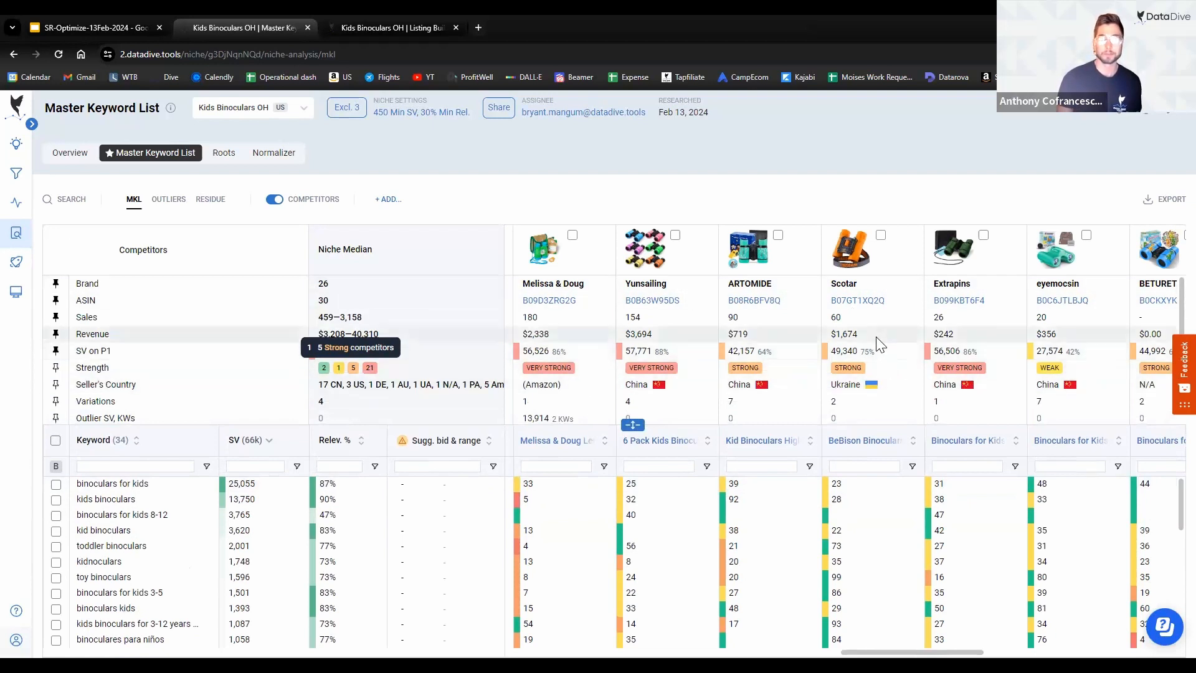
scroll(869, 352, down, 2)
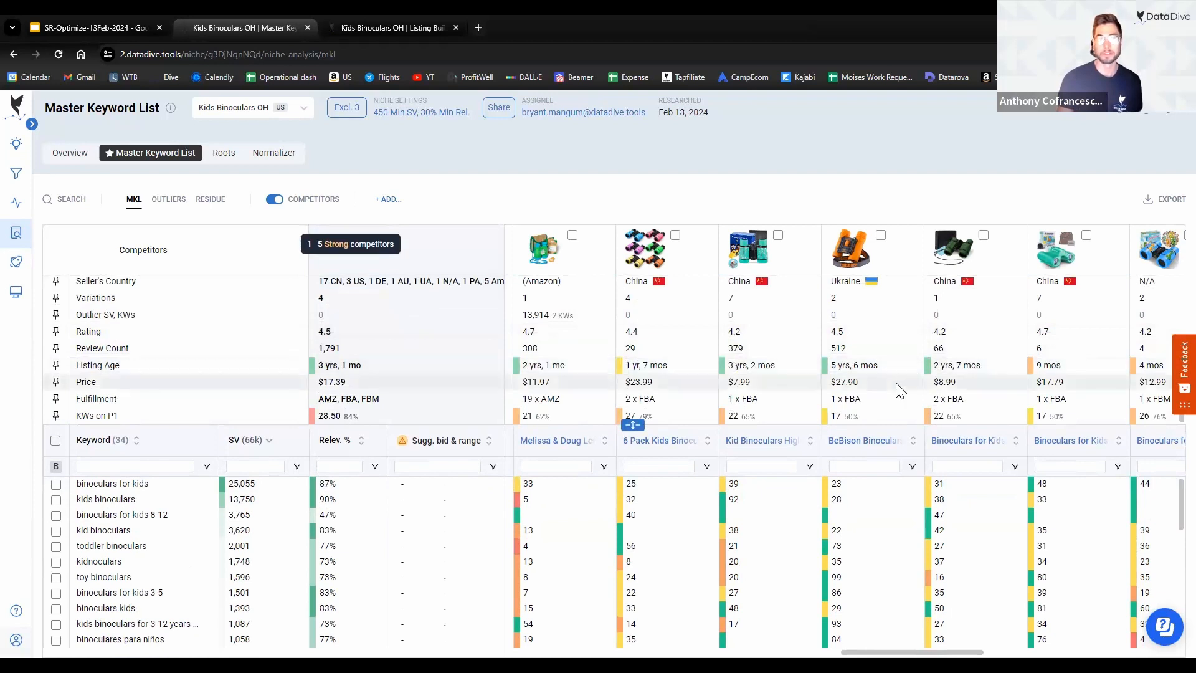
scroll(897, 393, up, 2)
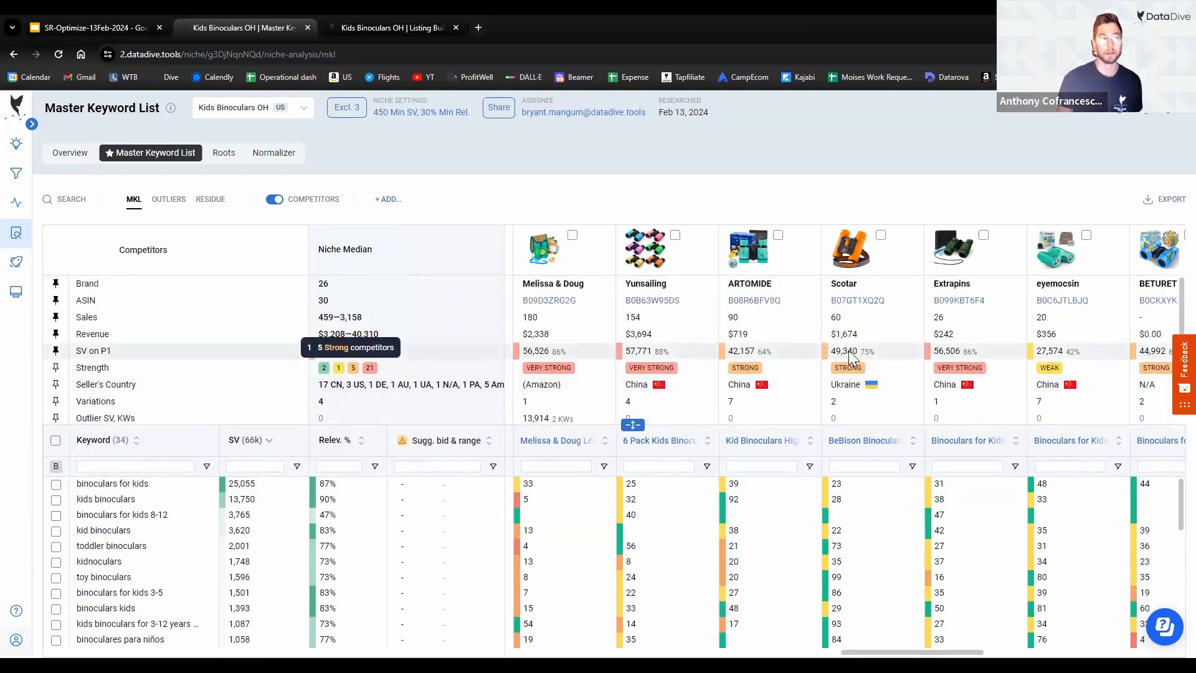
scroll(872, 352, down, 2)
scroll(897, 342, up, 2)
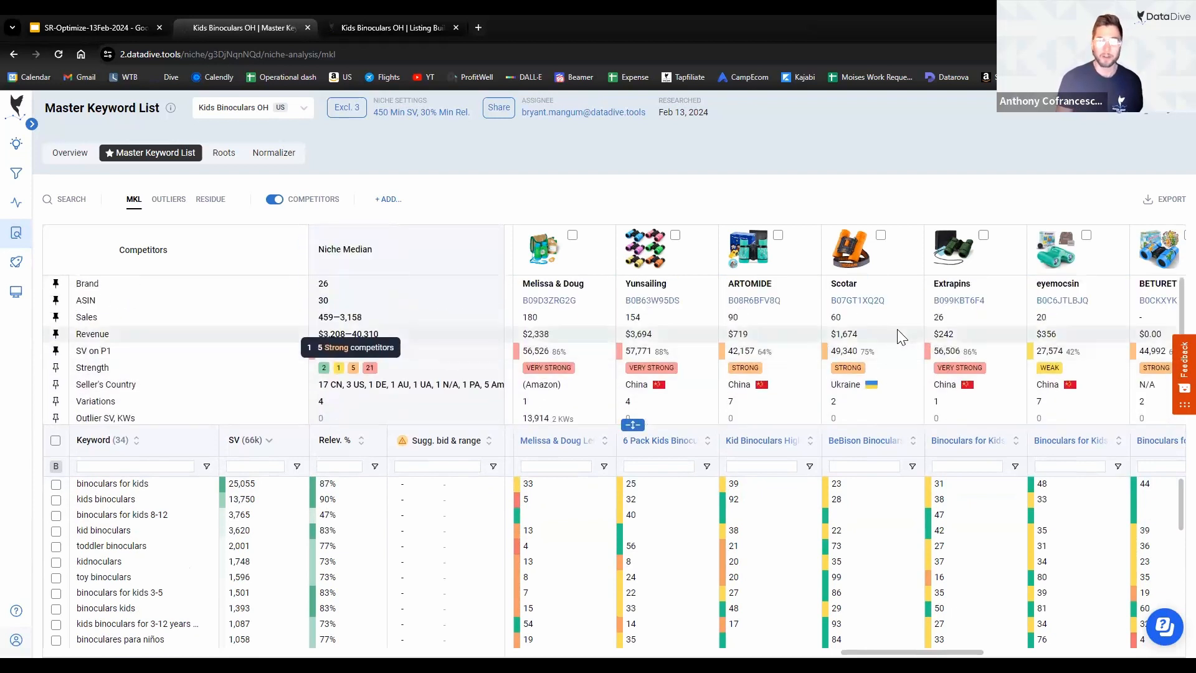
Step: Open the niche's Deep Dive in a new browser tab and collapse all competitor entries to compact image rows
right_click(57, 294)
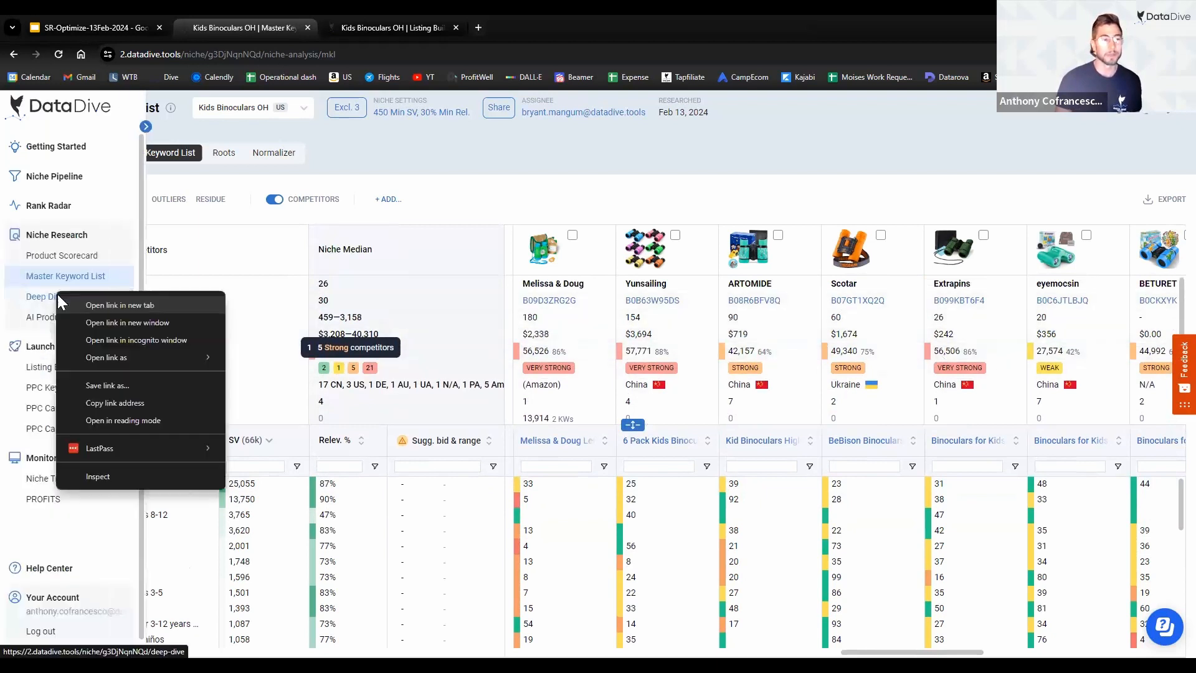
click(93, 305)
click(413, 22)
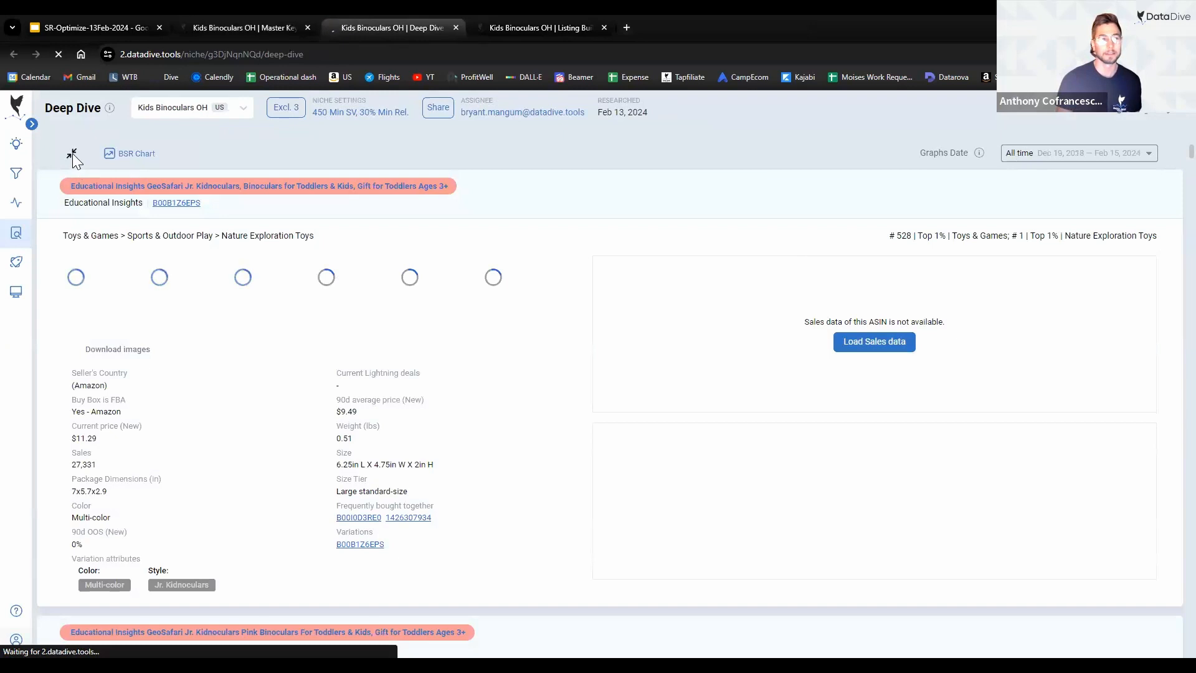
click(72, 155)
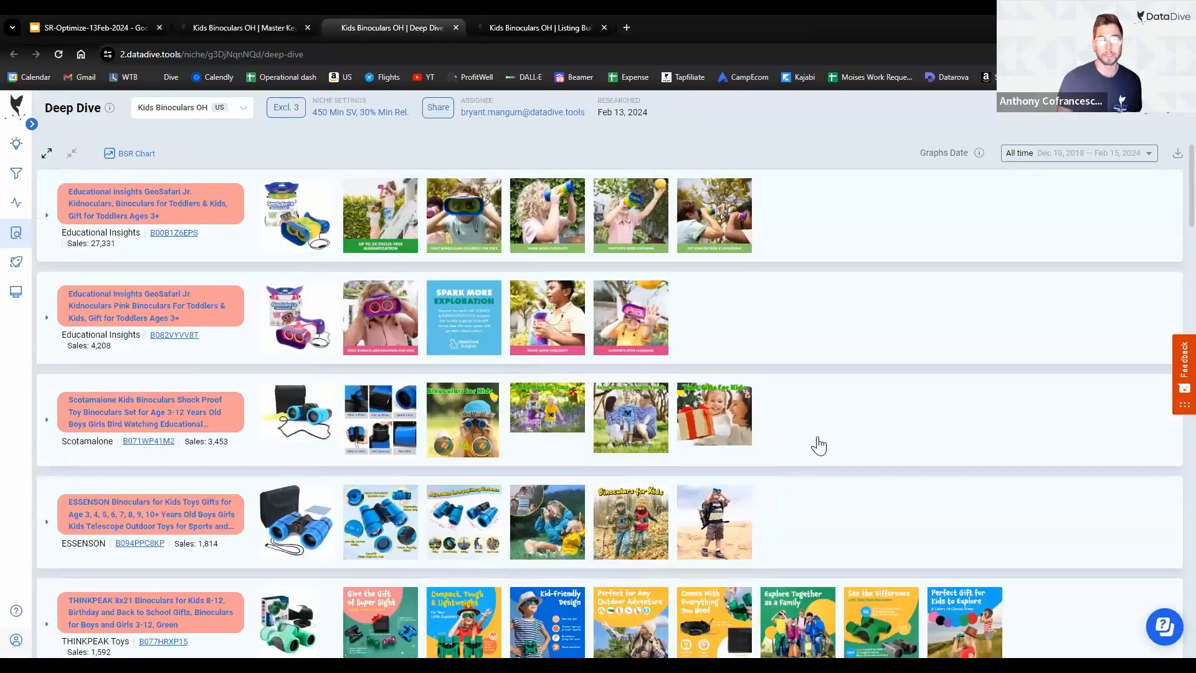
Step: Find Scotar's BeBison binoculars in the Deep Dive and compare its listing images with those of nearby competitors
scroll(798, 374, down, 12)
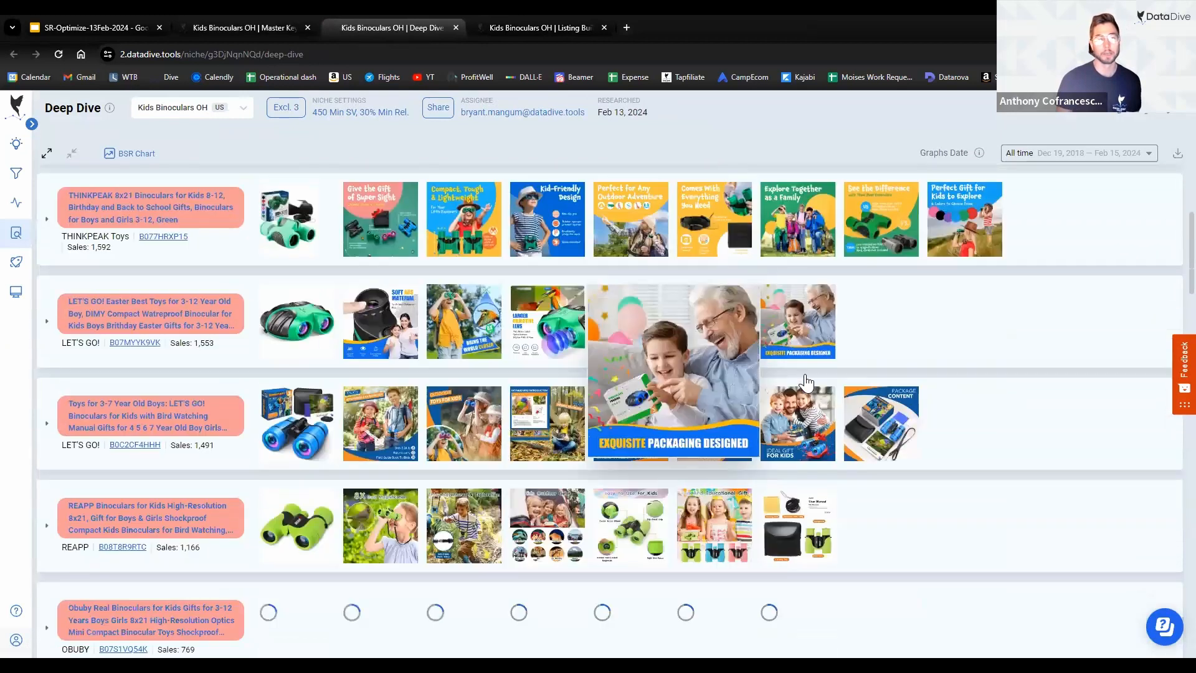
scroll(807, 382, down, 5)
scroll(805, 385, down, 7)
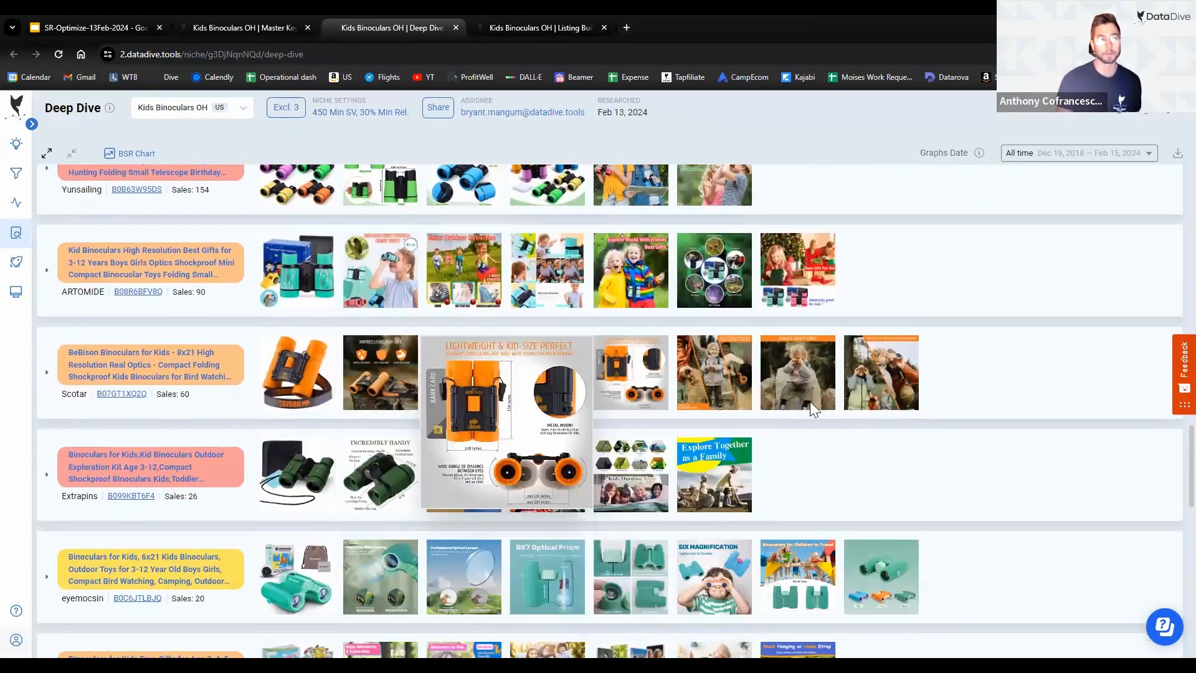
mouse_move(286, 388)
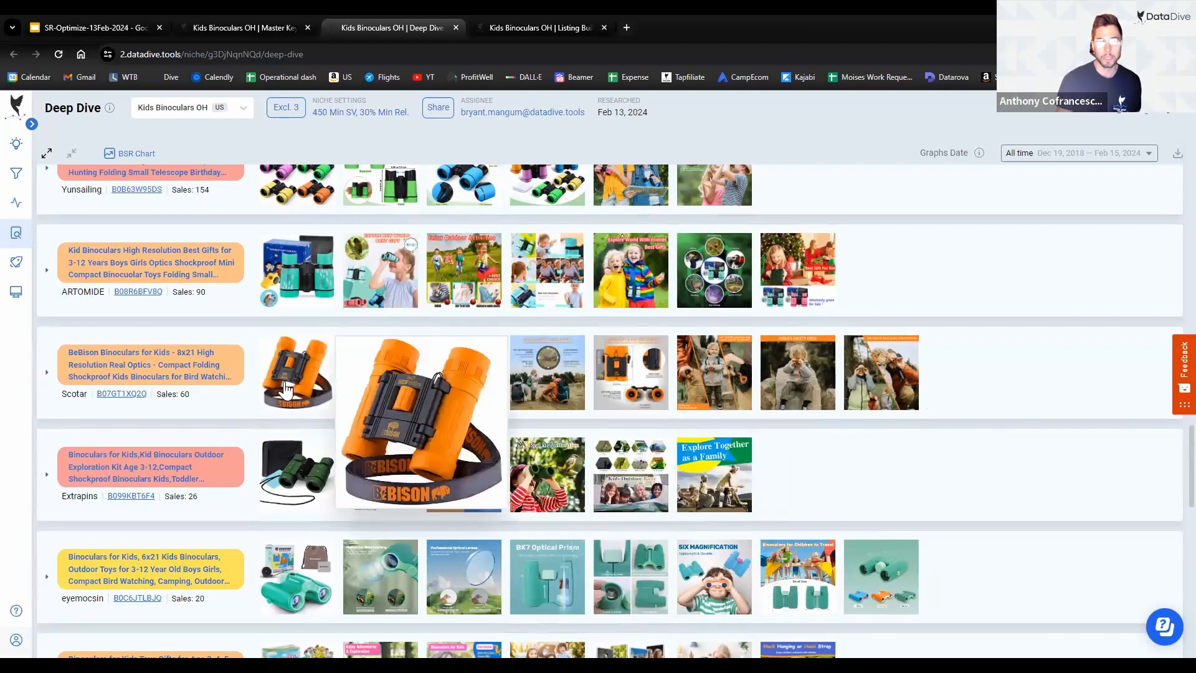
mouse_move(381, 386)
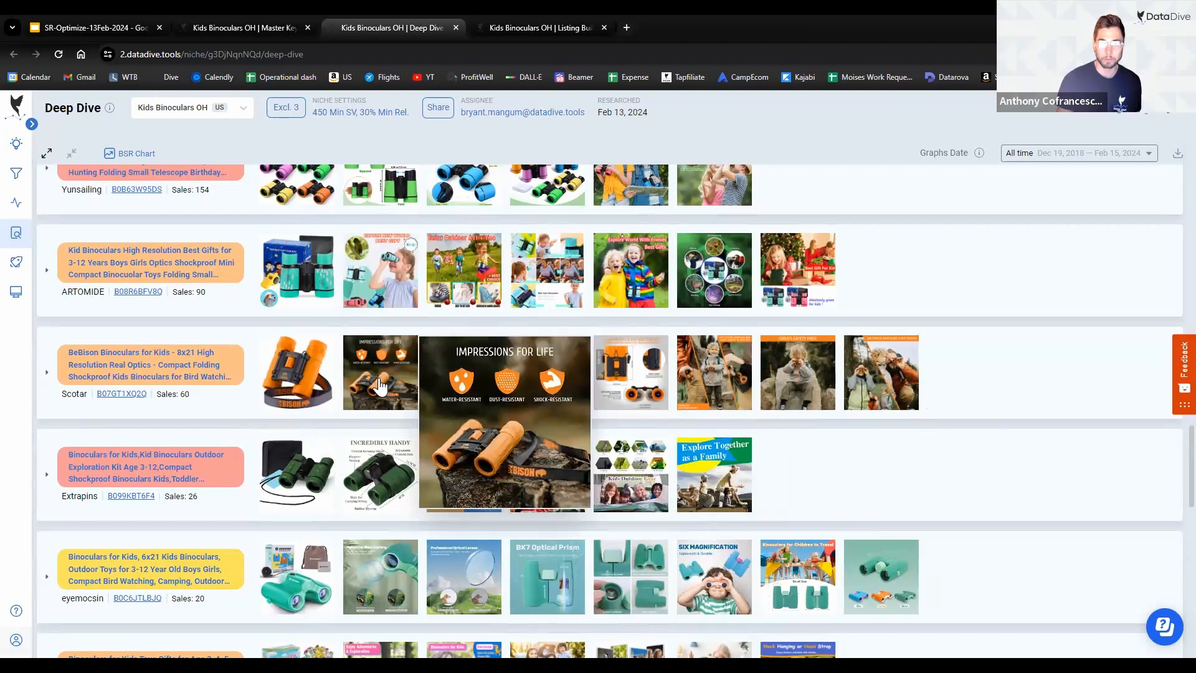
mouse_move(539, 387)
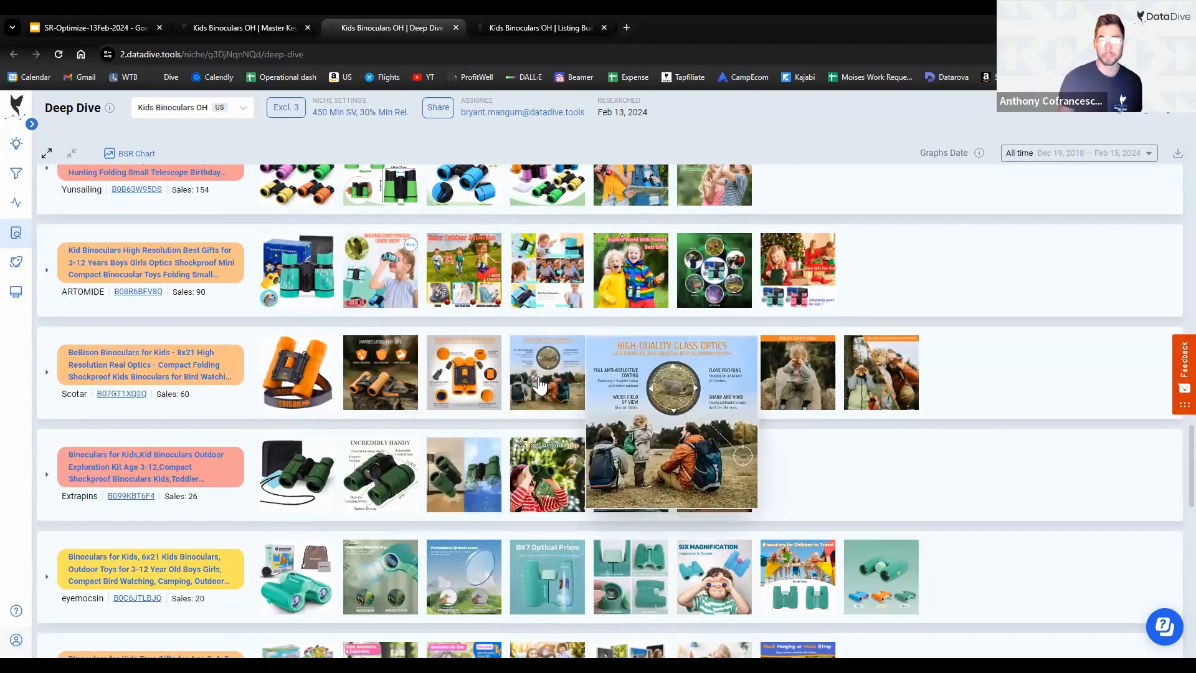
scroll(254, 423, up, 4)
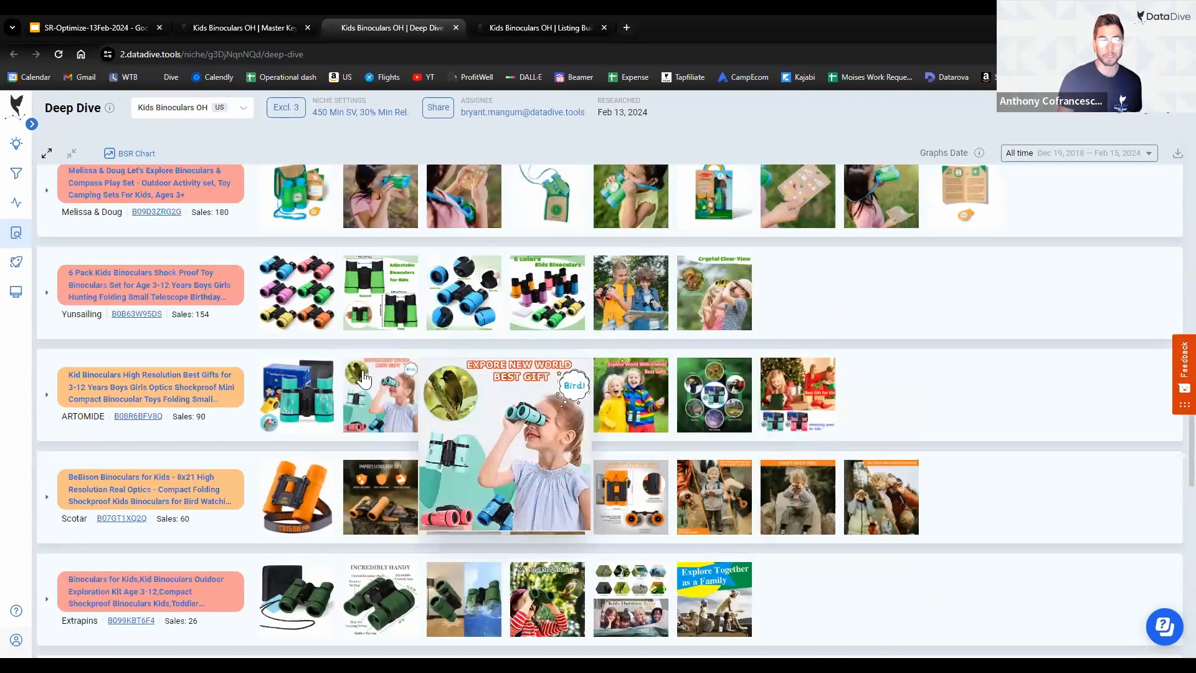
scroll(311, 374, up, 3)
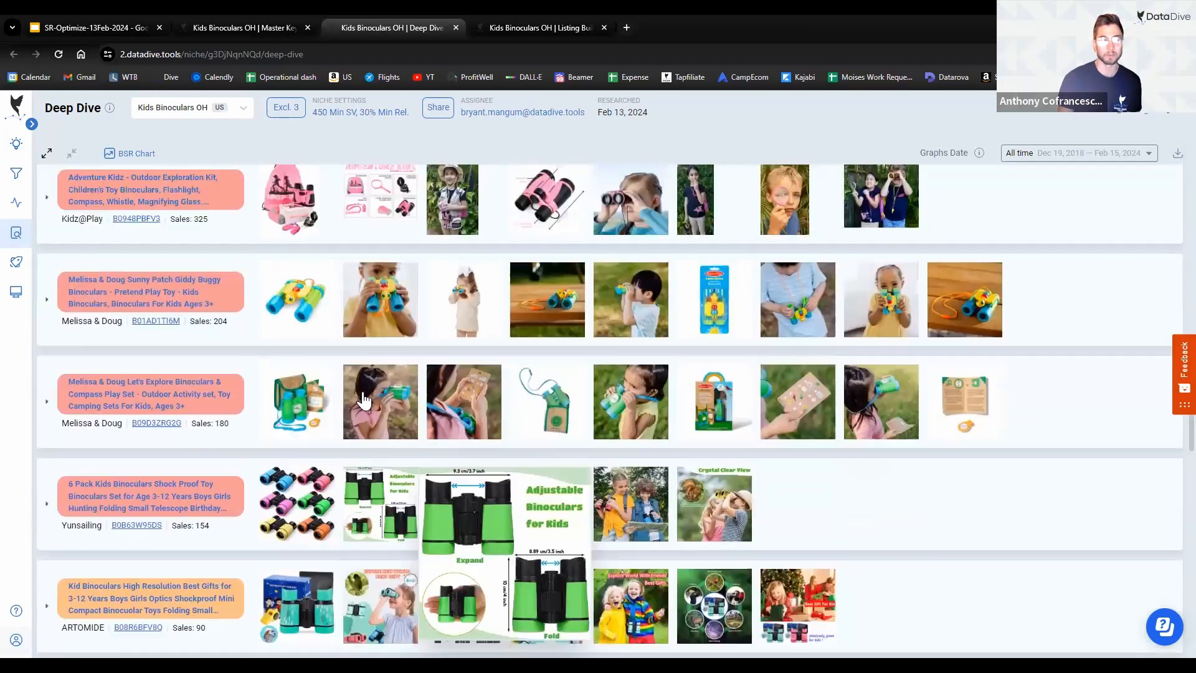
scroll(561, 486, down, 4)
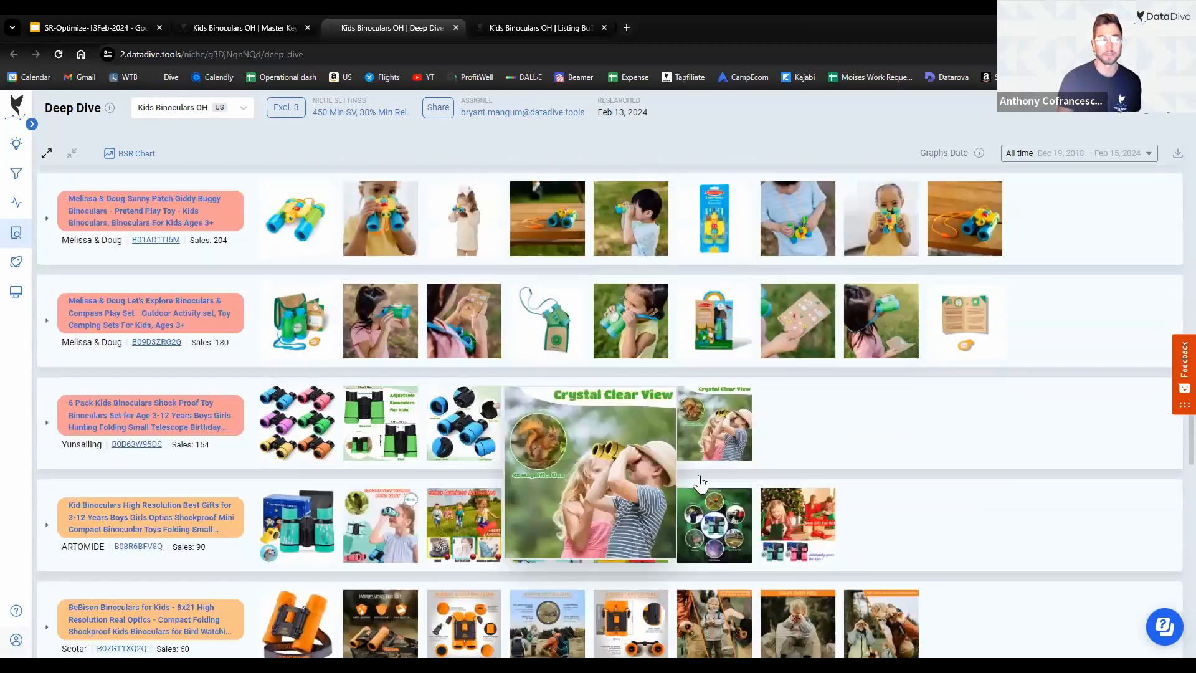
mouse_move(557, 580)
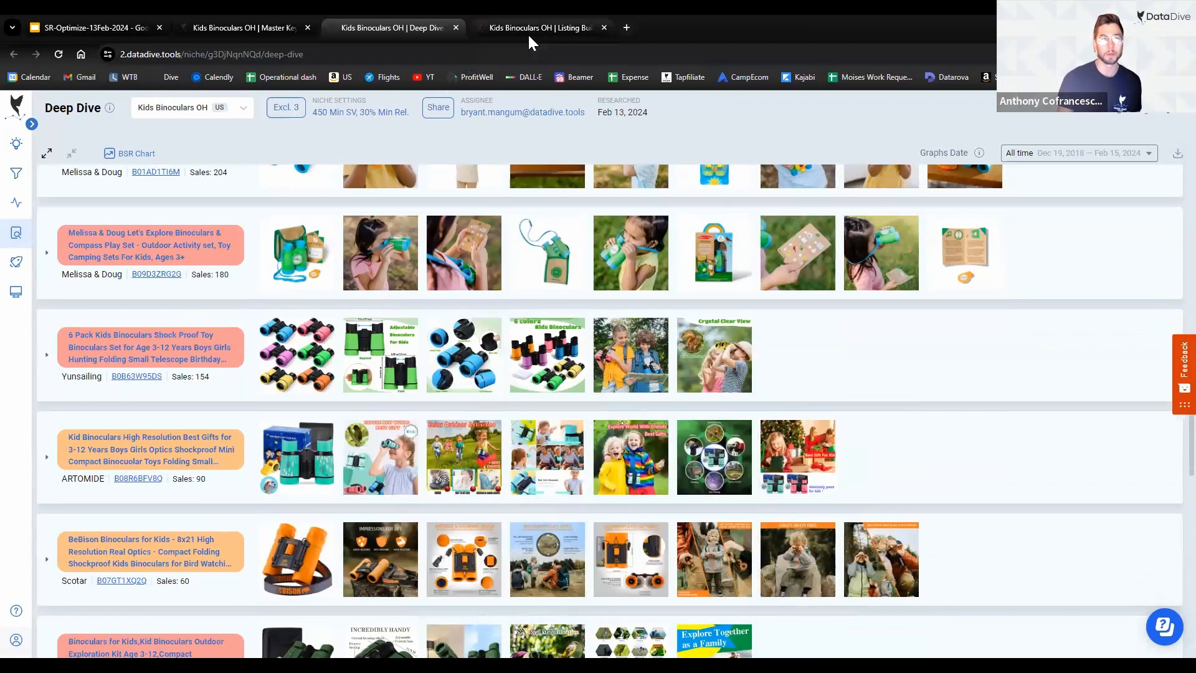
Step: Return to the Master Keyword List and enlarge the competitor details to show sales through KWs on P1 together
click(269, 25)
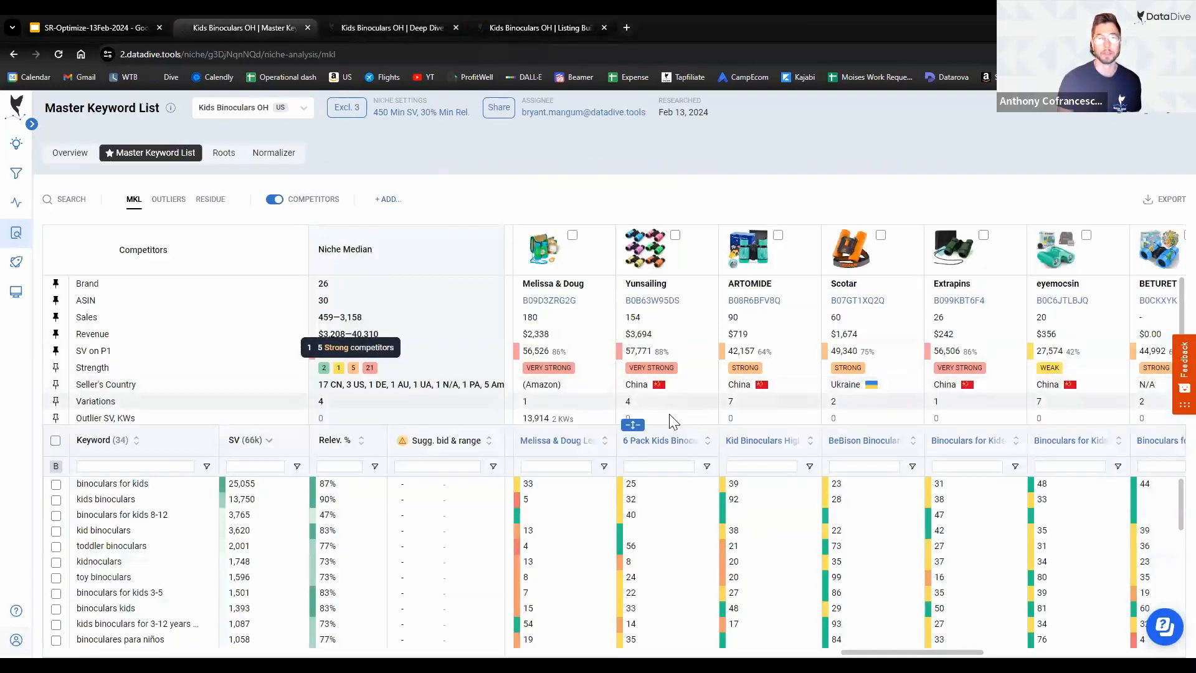
drag(627, 426, 633, 495)
scroll(838, 374, down, 1)
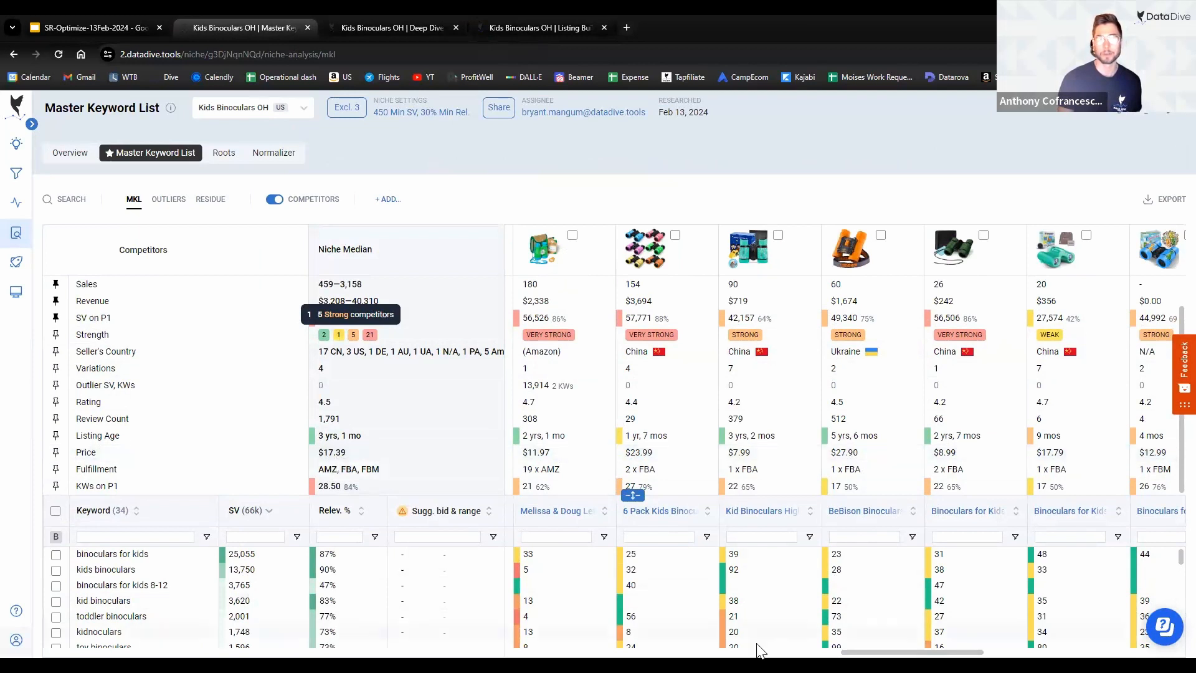
Step: Compare Scotar's review count, rating, listing age, price and fulfillment with those of the top-selling and neighbouring competitors
scroll(374, 614, left, 5)
scroll(370, 620, left, 5)
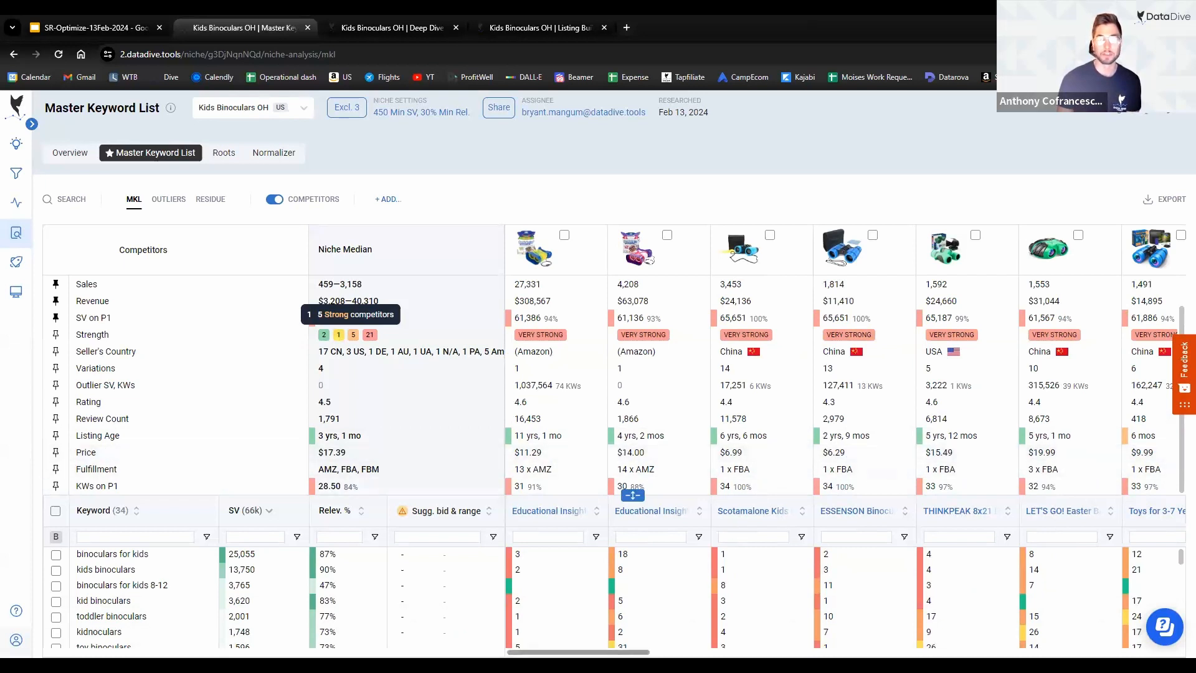
scroll(777, 461, right, 2)
scroll(989, 369, right, 10)
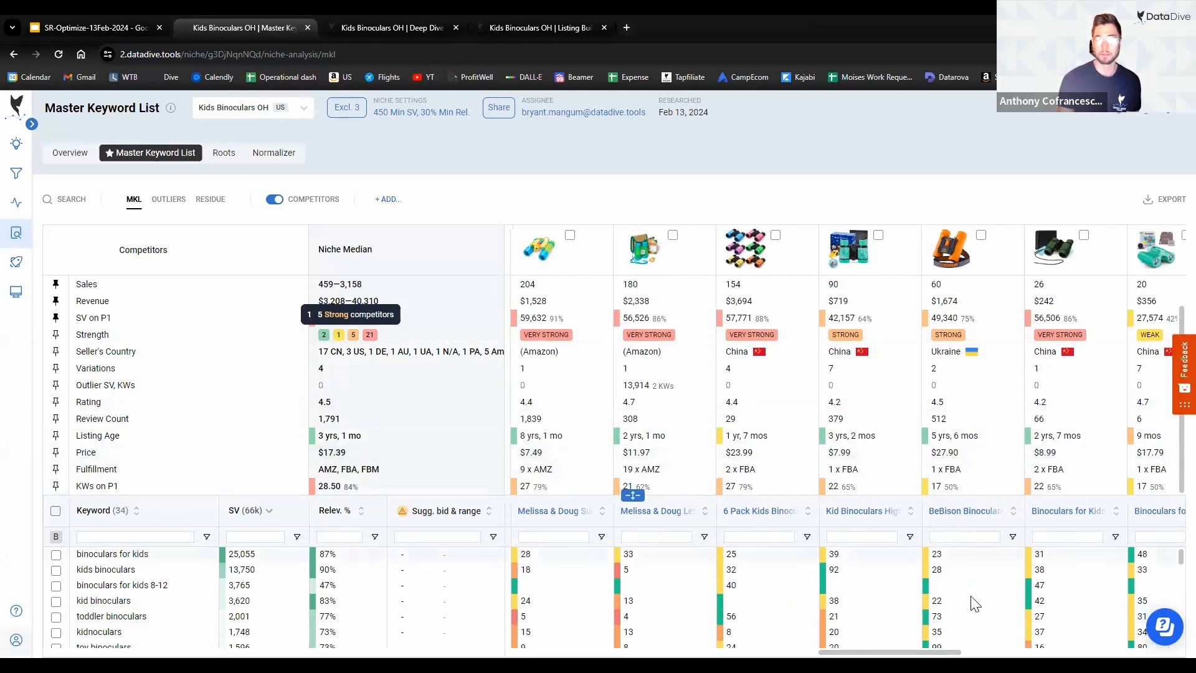
scroll(846, 440, right, 4)
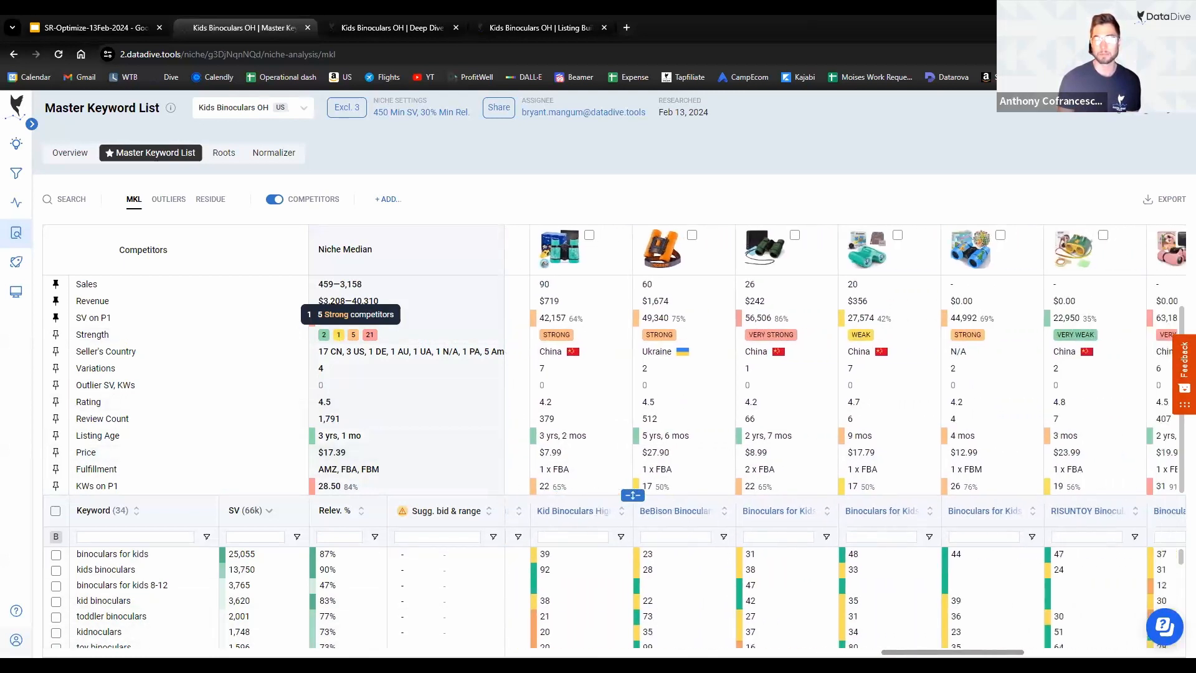
scroll(828, 458, left, 2)
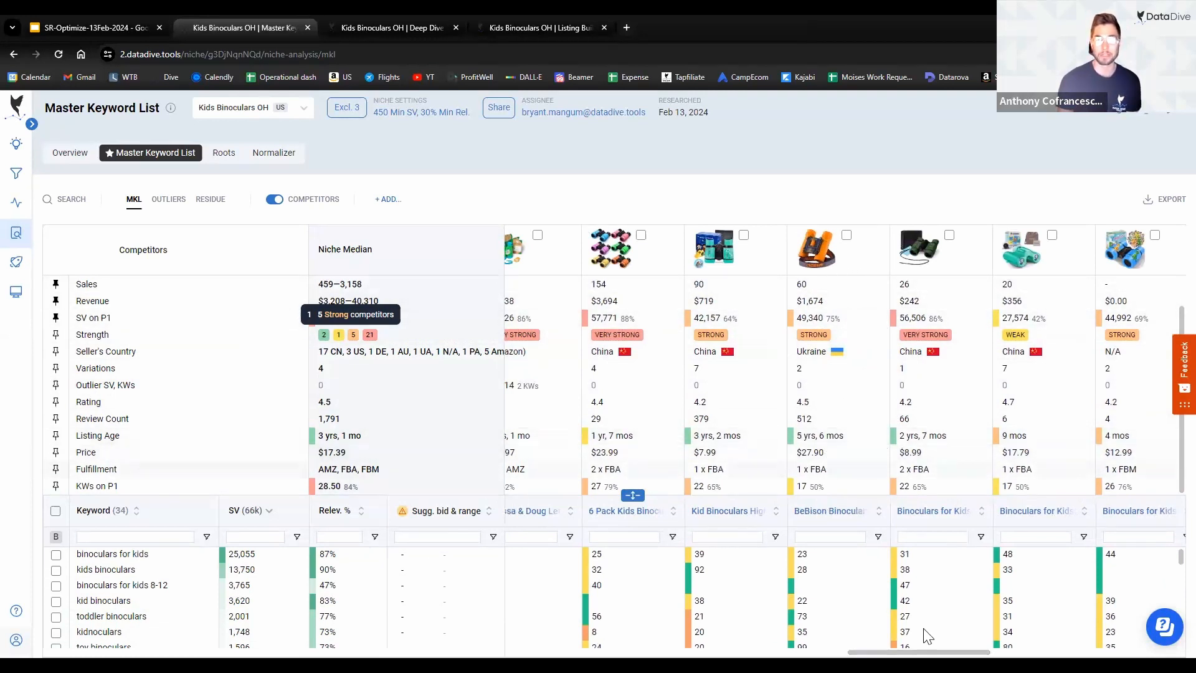
scroll(916, 548, left, 2)
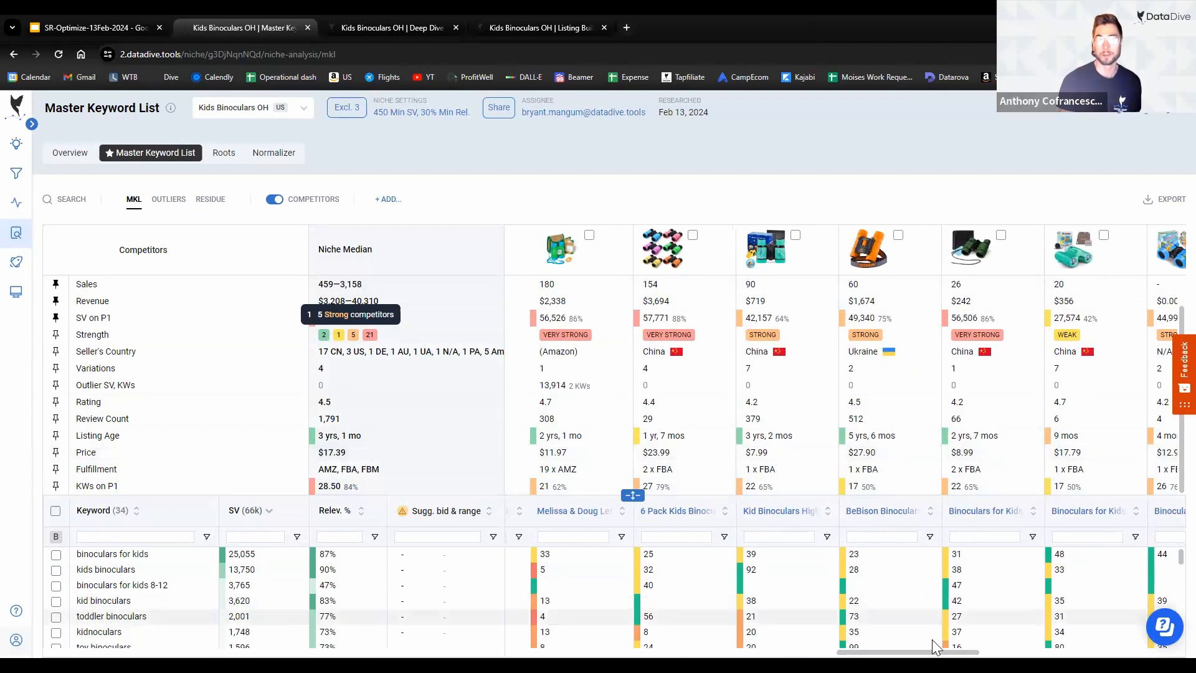
drag(932, 639, 516, 638)
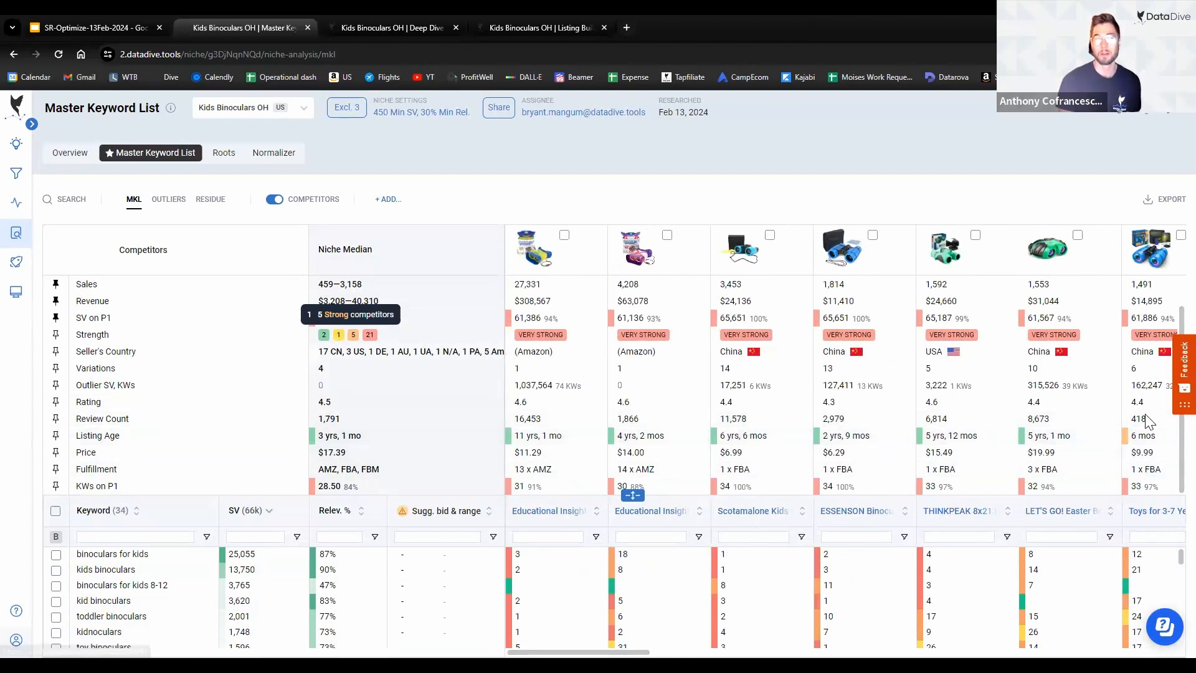
Step: Examine the mid-range sellers' details, then Scotar's sales, revenue, strength, rating, listing age and price in its own column
scroll(838, 549, right, 10)
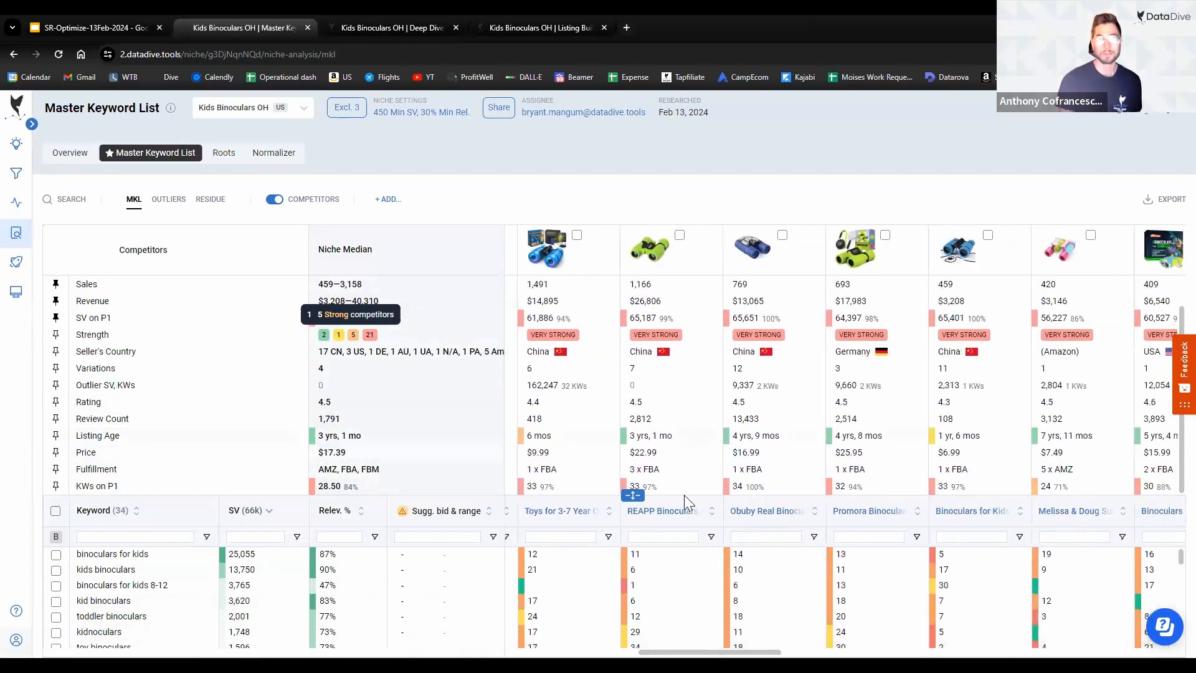
scroll(684, 387, up, 1)
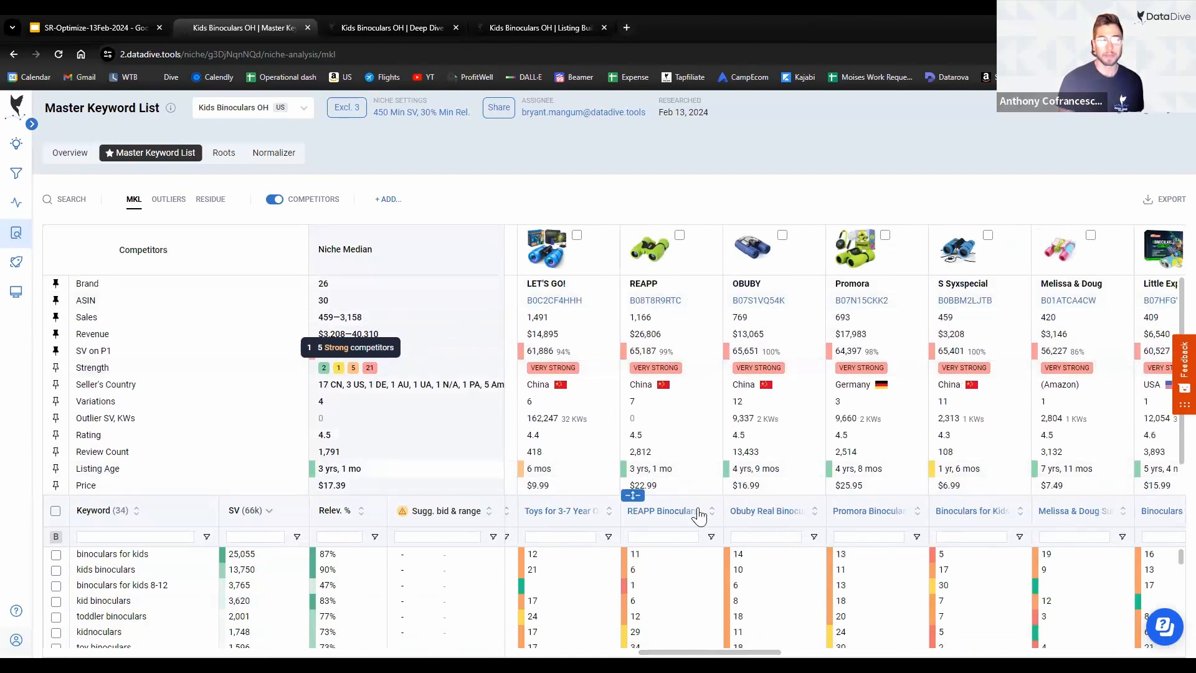
scroll(544, 346, right, 5)
scroll(845, 436, right, 6)
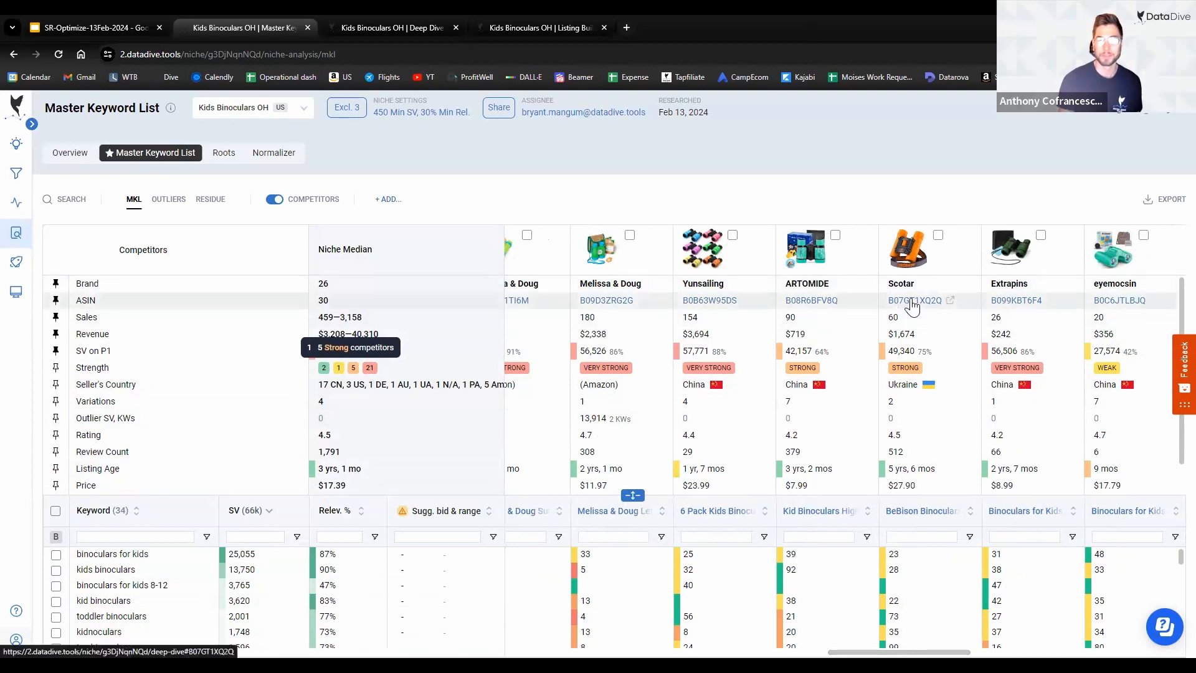
scroll(923, 468, down, 1)
scroll(923, 461, down, 2)
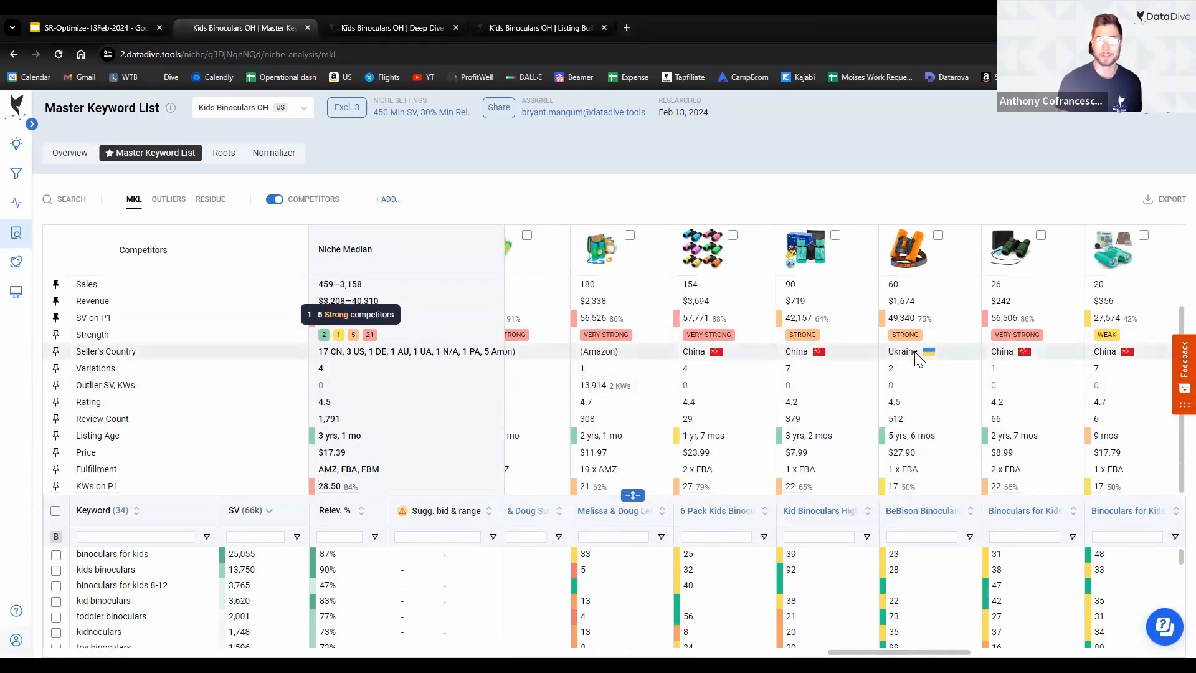
scroll(935, 368, up, 2)
scroll(954, 365, down, 2)
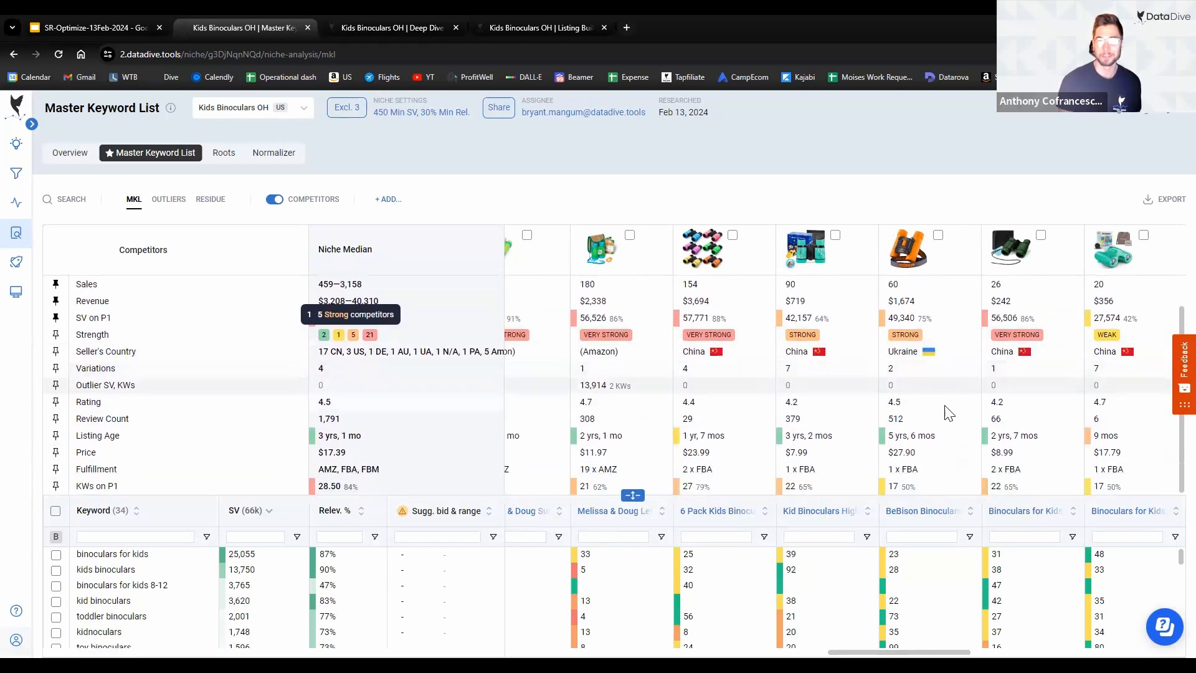
scroll(946, 342, up, 2)
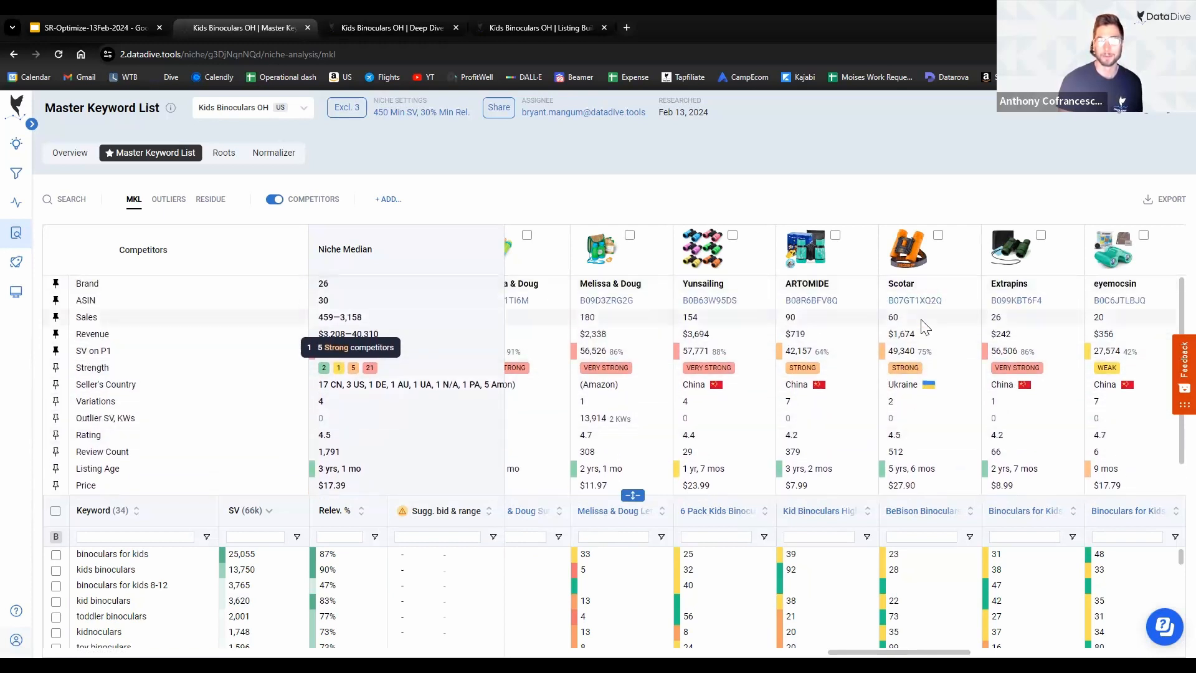
scroll(916, 398, down, 2)
scroll(915, 422, up, 2)
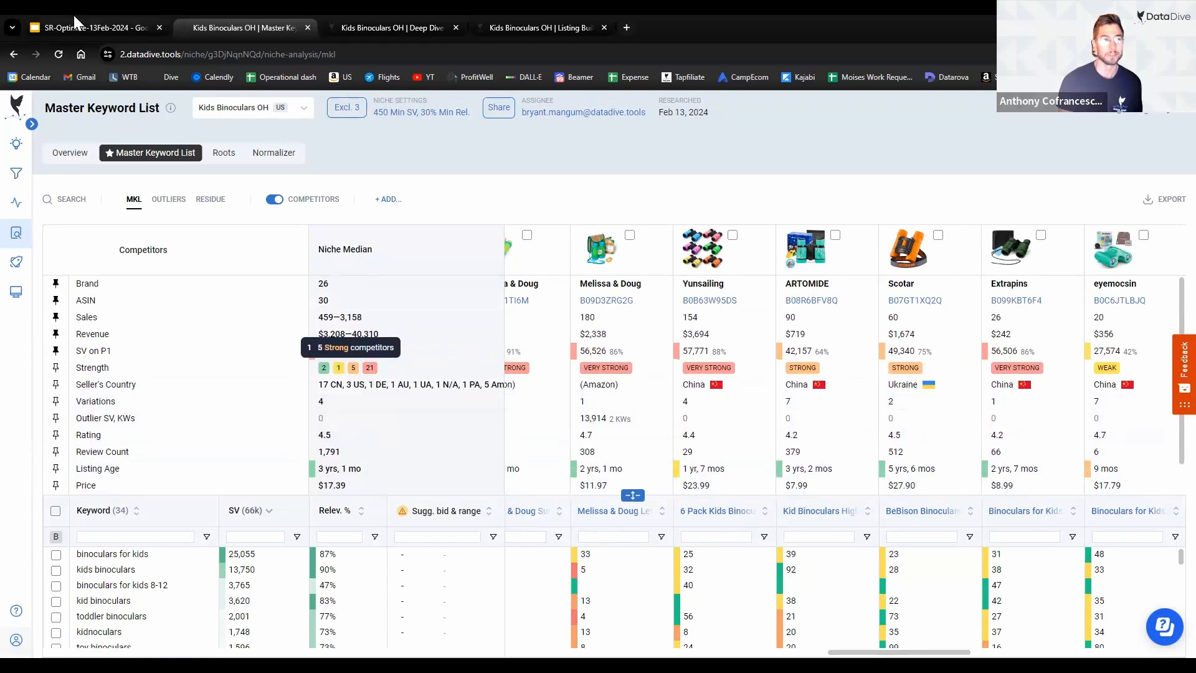
Step: Open the Rank Radar in a separate tab and recheck Scotar's sales, price and fulfillment in the Master Keyword List
mouse_move(34, 256)
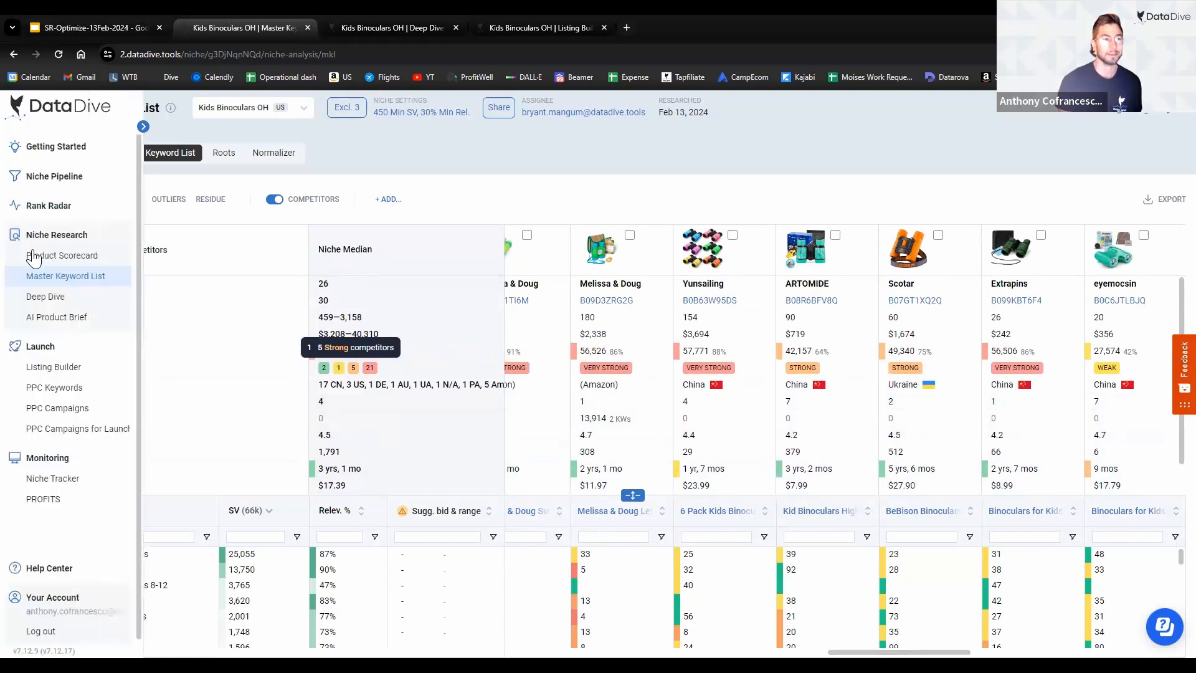
right_click(52, 212)
click(119, 219)
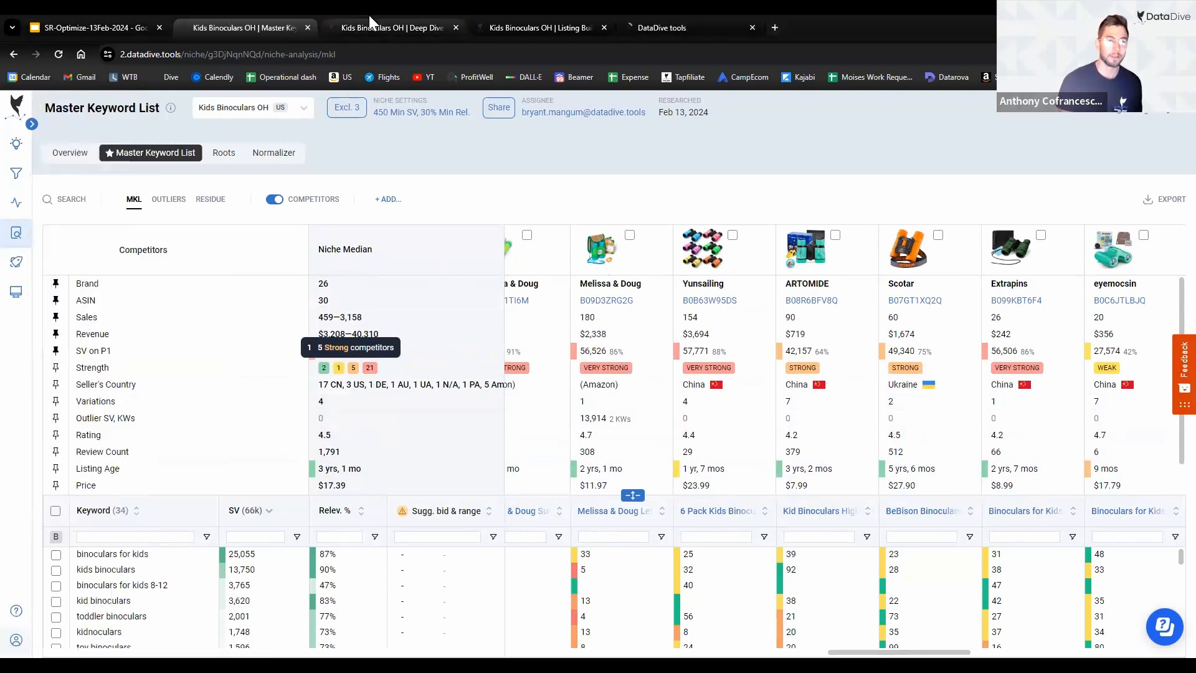
click(347, 25)
click(501, 20)
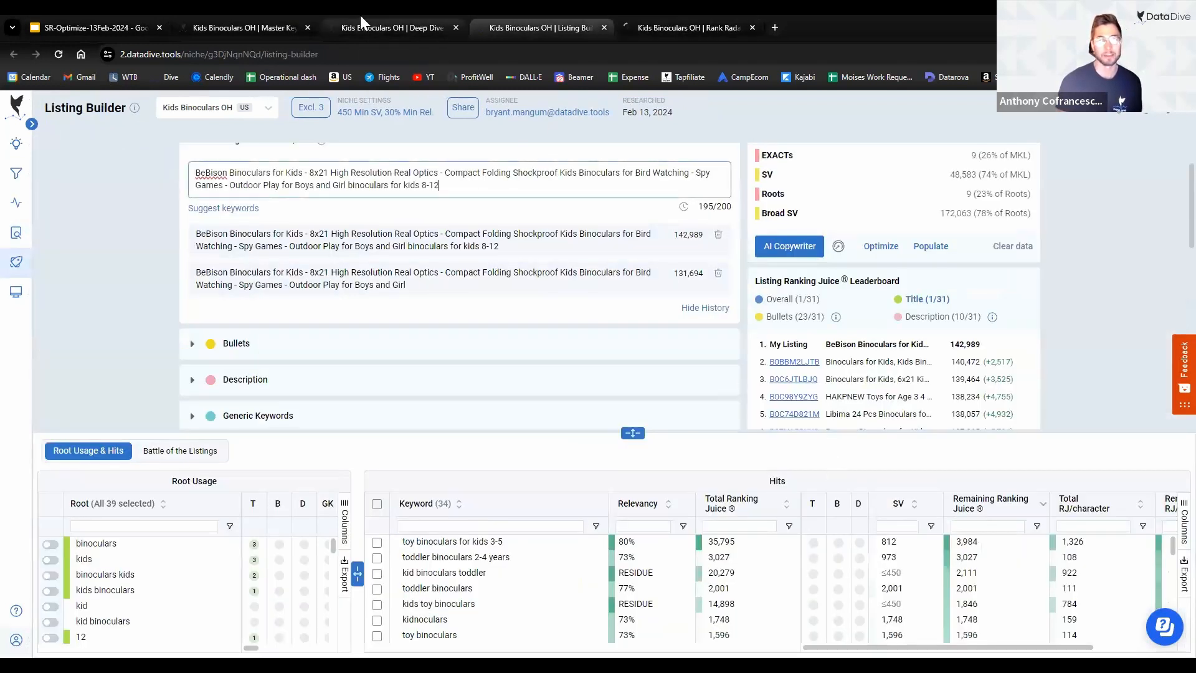
click(393, 27)
click(250, 27)
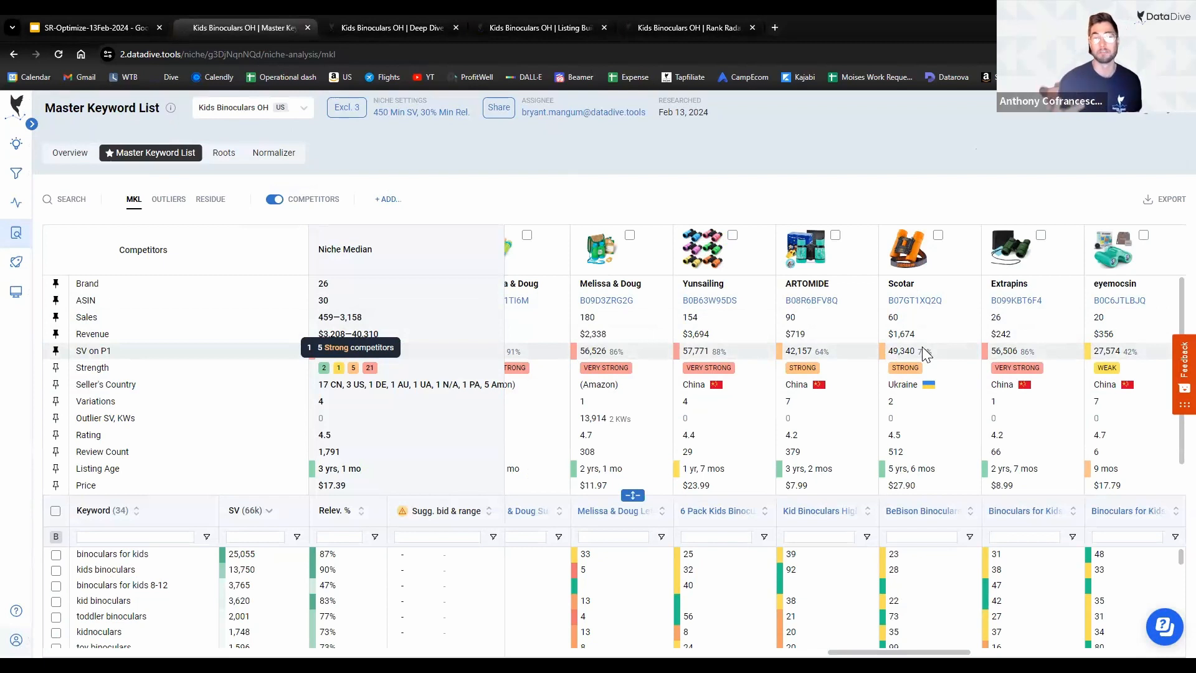
scroll(935, 436, down, 1)
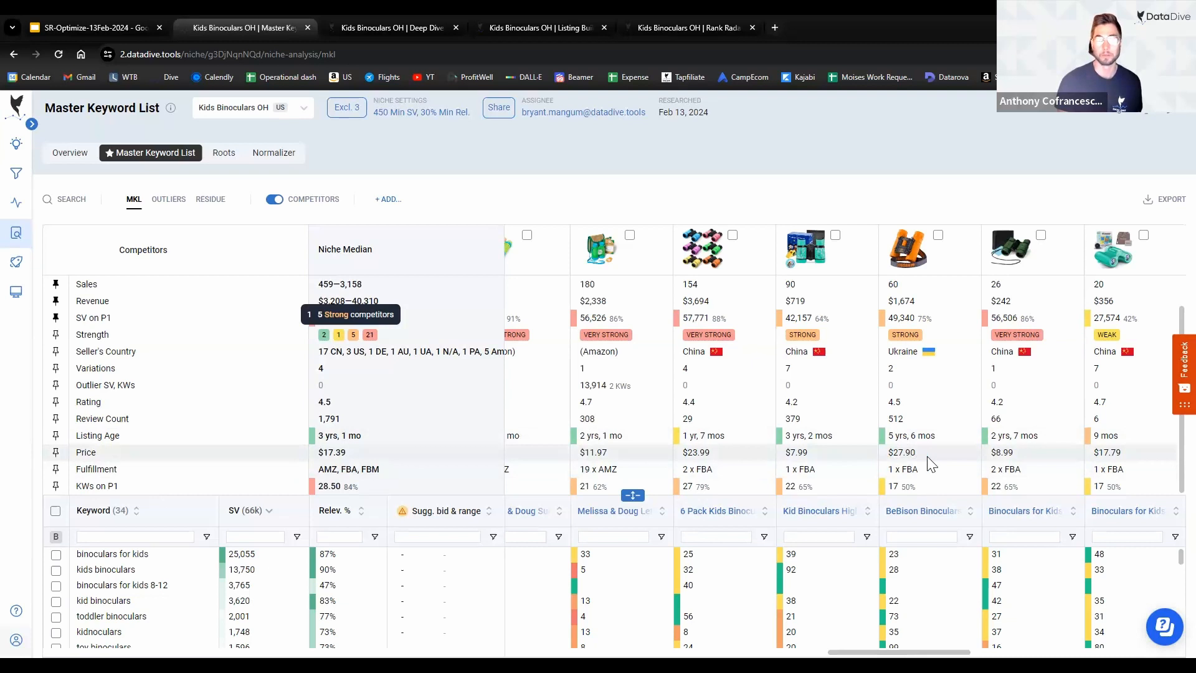
scroll(891, 408, up, 1)
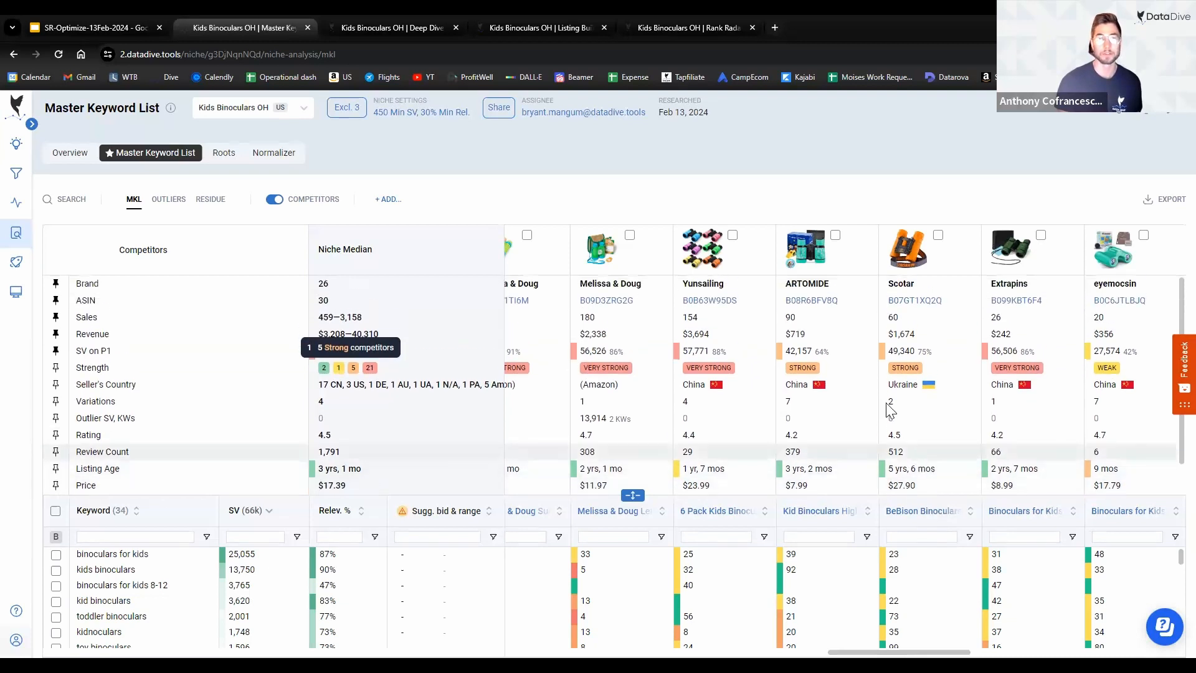
Step: Examine the BeBison binoculars' daily organic keyword ranks in the Rank Radar heatmap
click(706, 25)
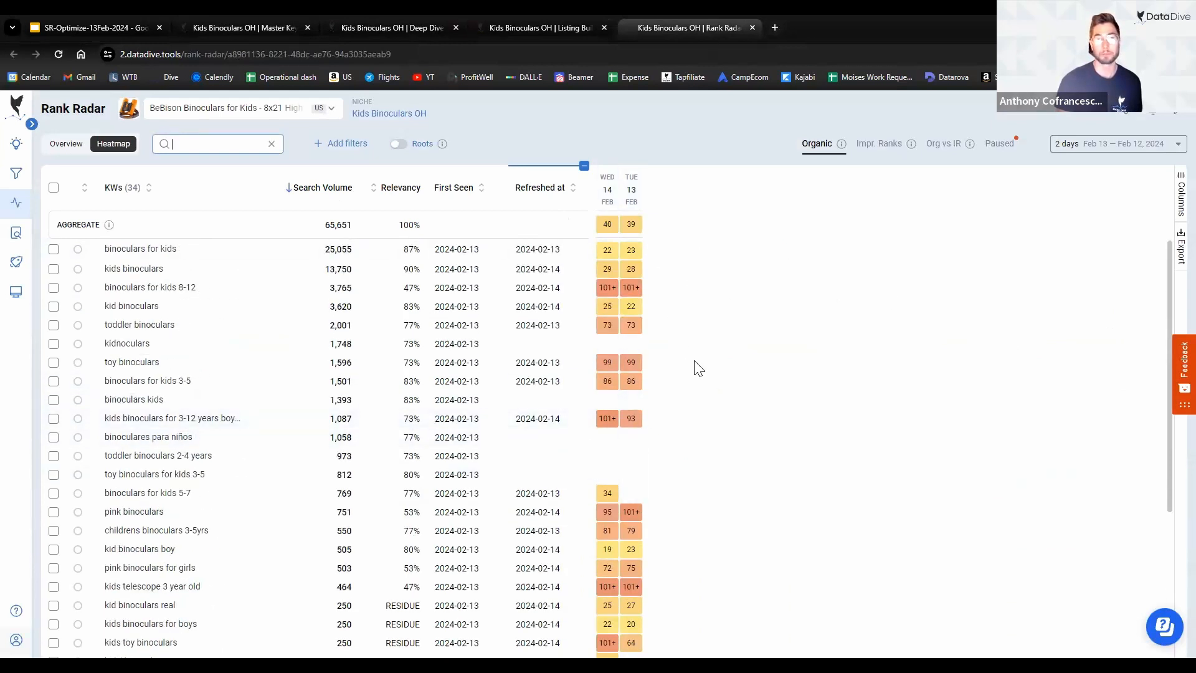
scroll(206, 412, down, 3)
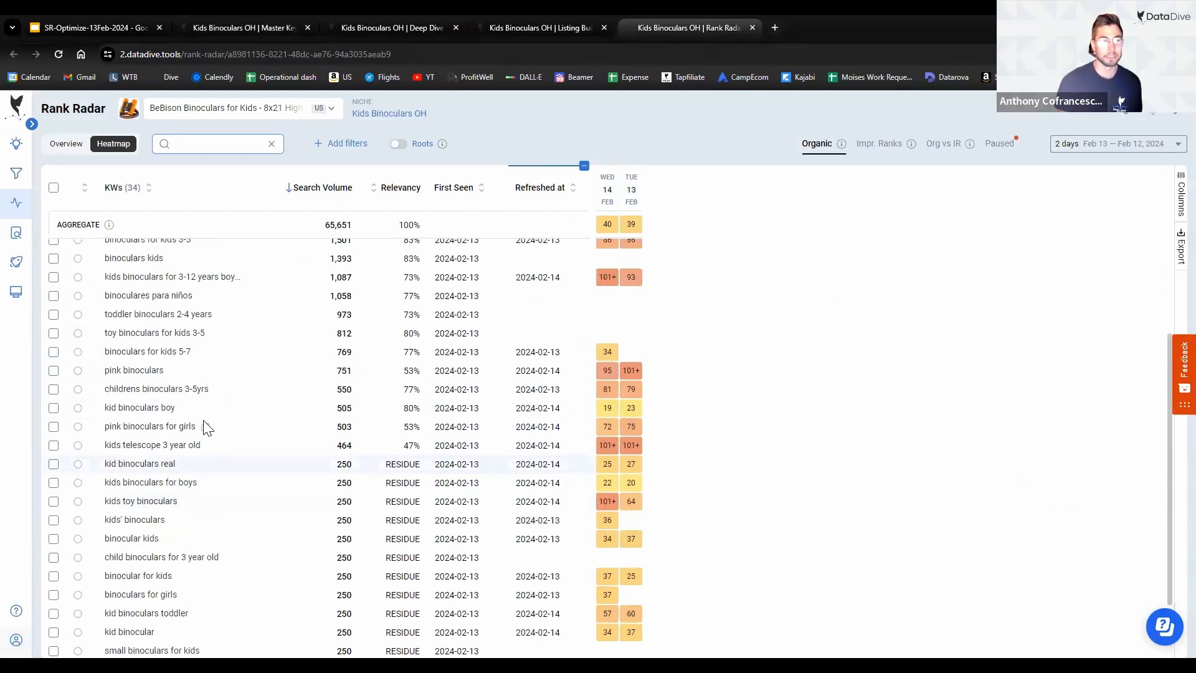
scroll(206, 422, up, 3)
Step: Close all four Kids Binoculars tabs to return to the product slide
key(ctrl+w)
key(ctrl+w)
key(ctrl+w)
key(ctrl+w)
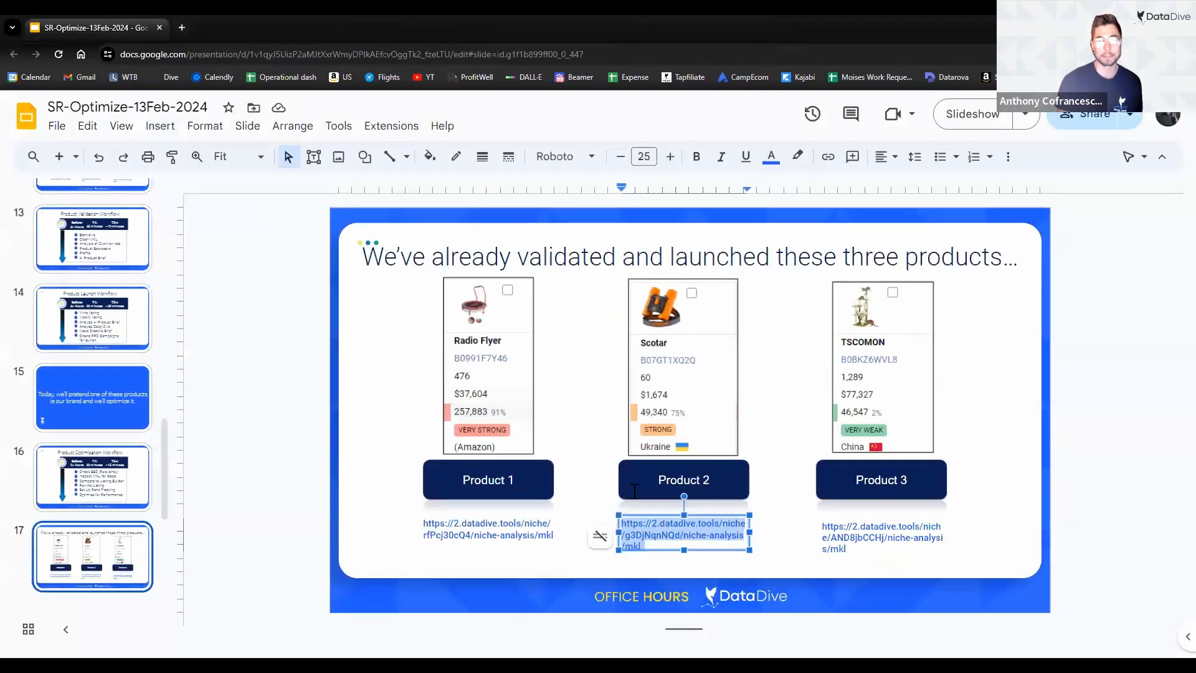
Step: Open the niche link listed under Product 1 on the slide in a new tab and recheck the slide's product cards
triple_click(506, 524)
key(ctrl+c)
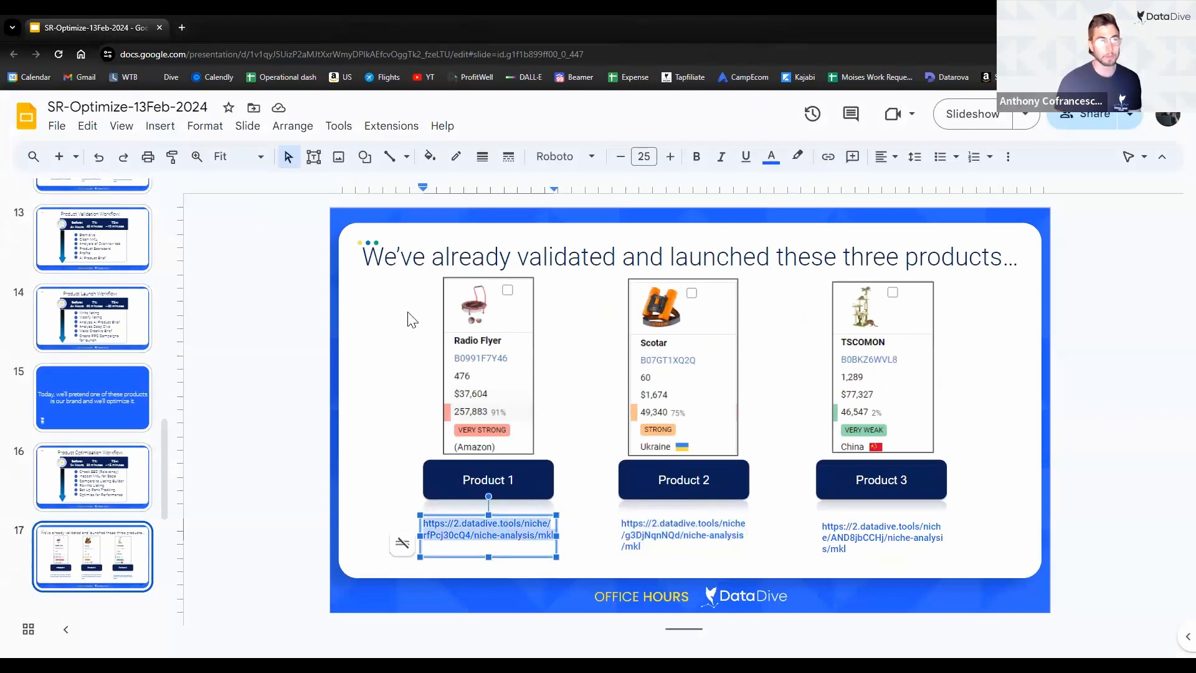
click(187, 20)
key(ctrl+v)
key(Return)
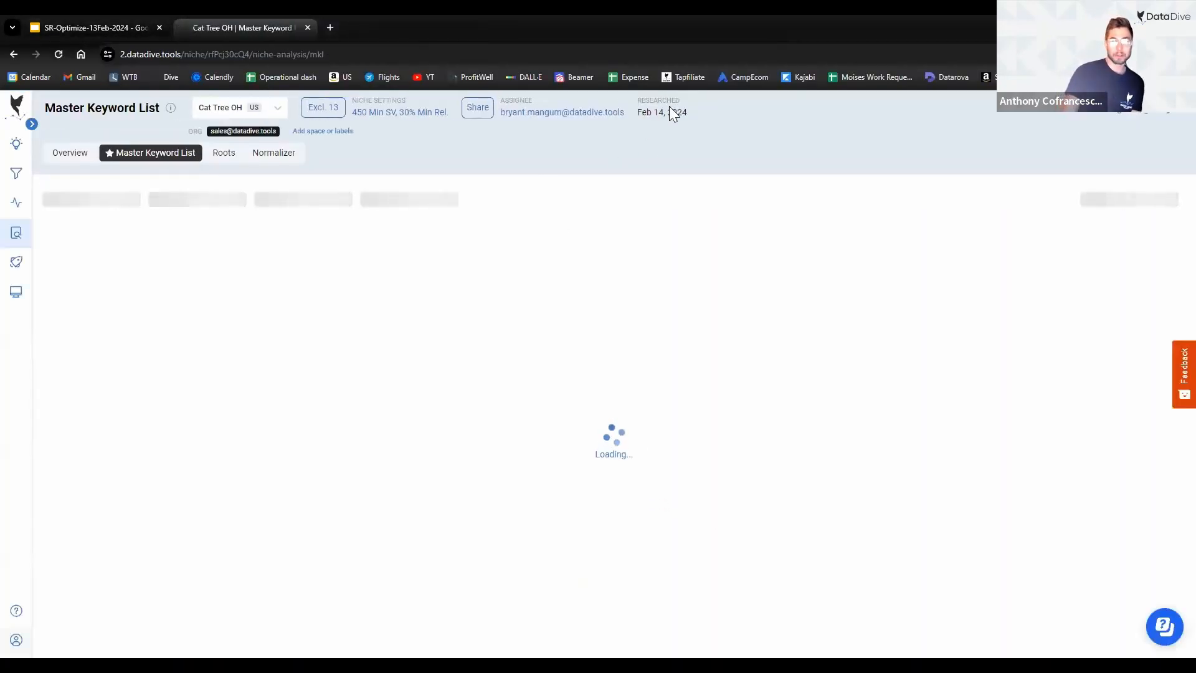
click(140, 27)
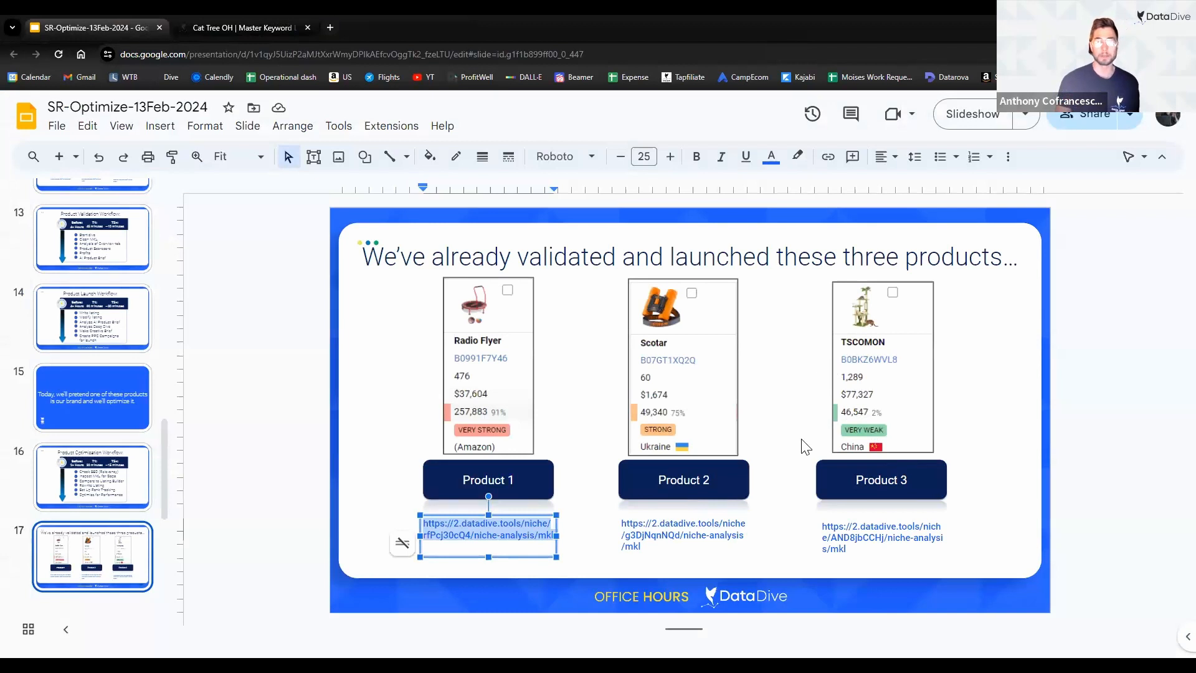
click(275, 20)
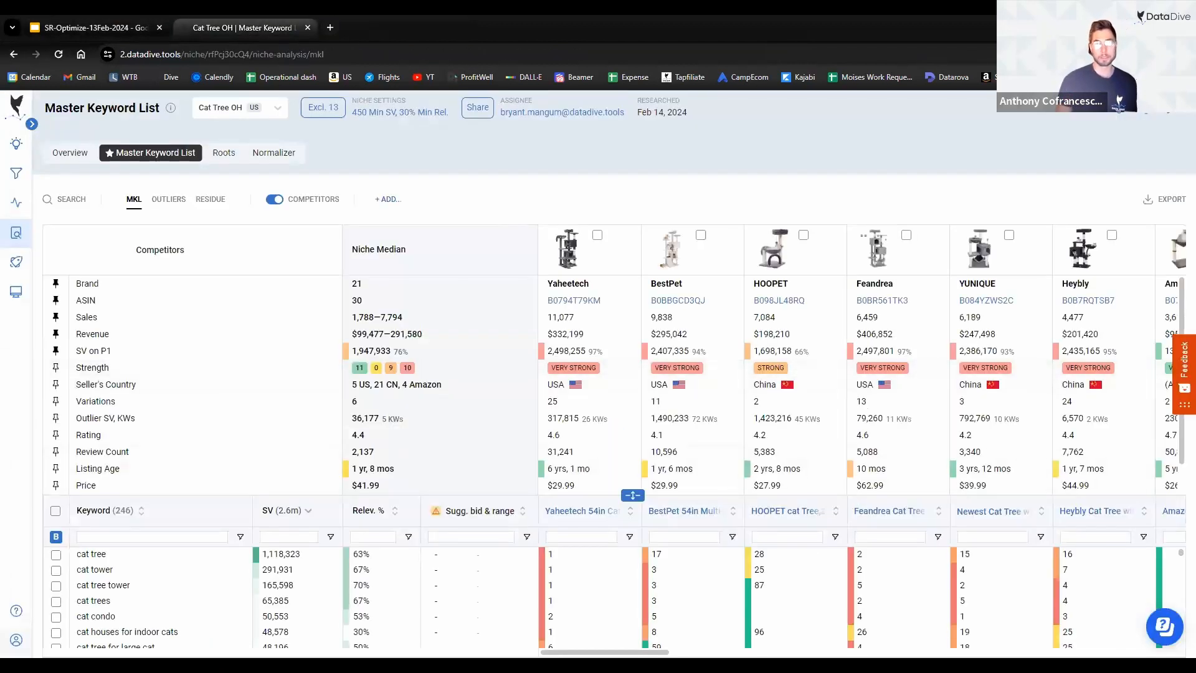
Step: Find TSCOMON among the cat tree competitors and shrink the competitor details to show more keyword rows
scroll(863, 441, right, 10)
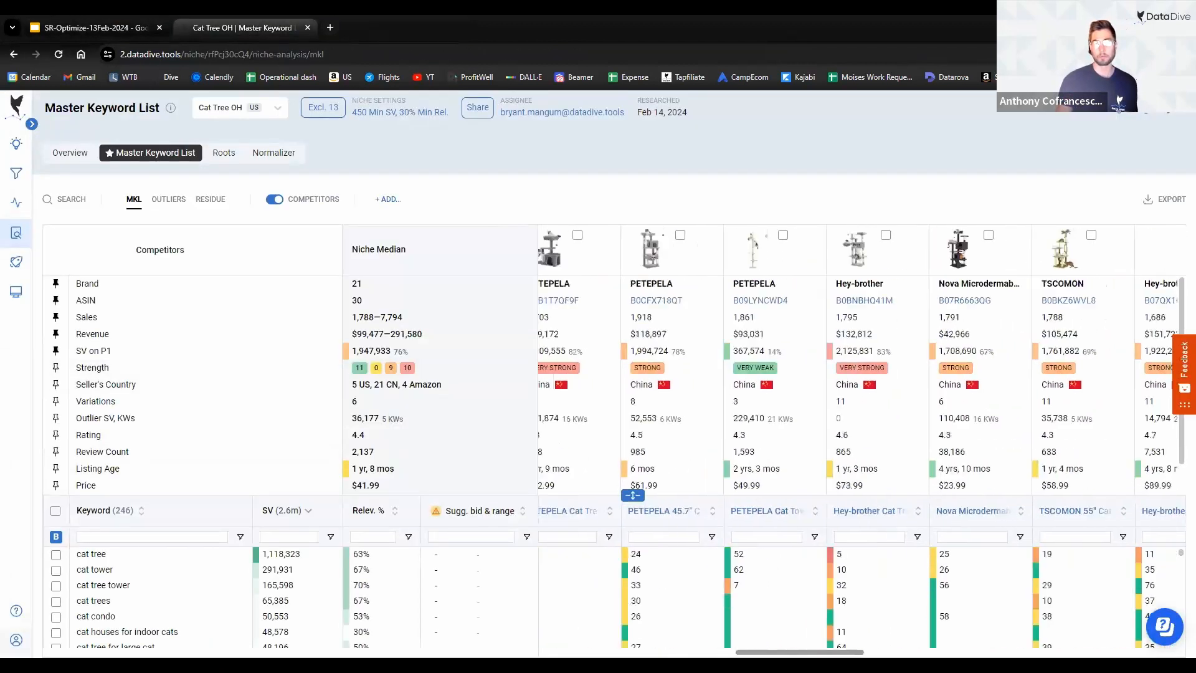
scroll(814, 362, right, 3)
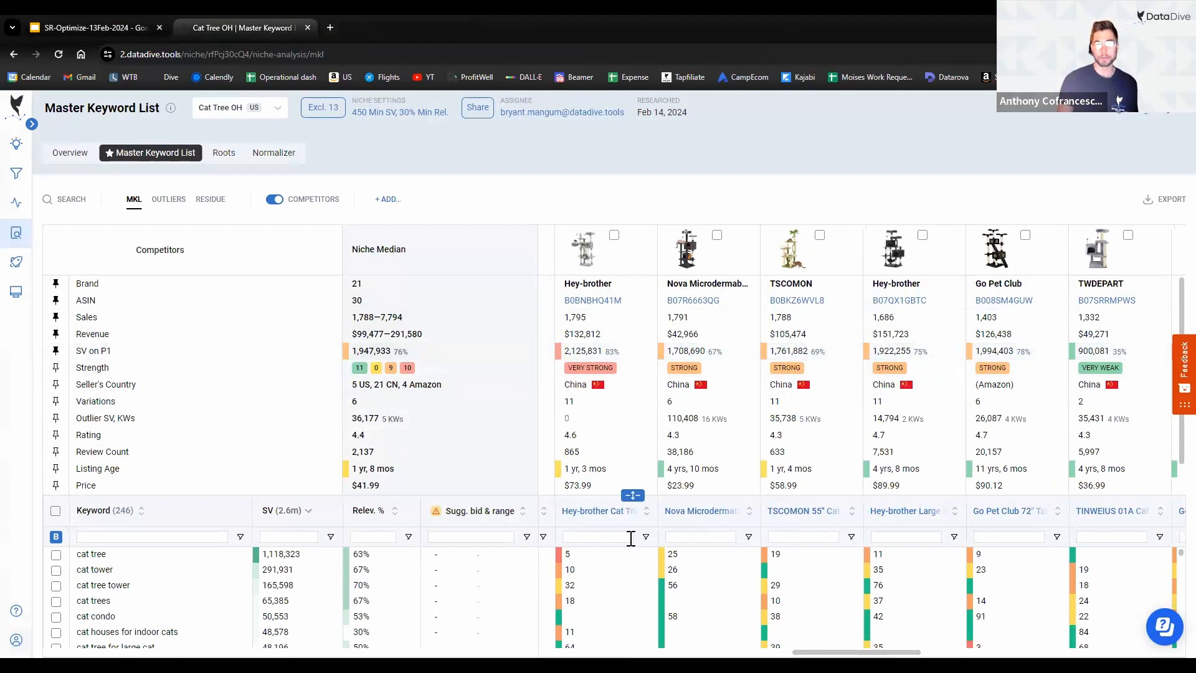
drag(632, 496, 644, 412)
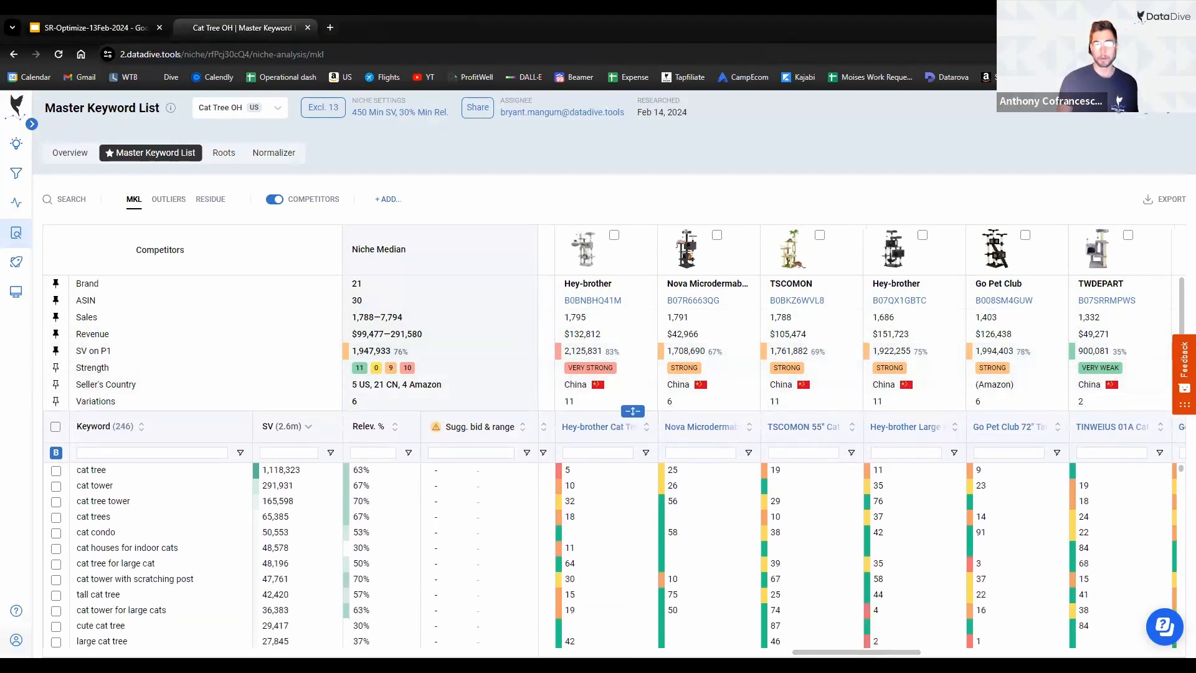
Step: Examine the keyword rankings of the top-selling cat tree competitors, starting with Yaheetech and BestPet
drag(820, 652, 543, 650)
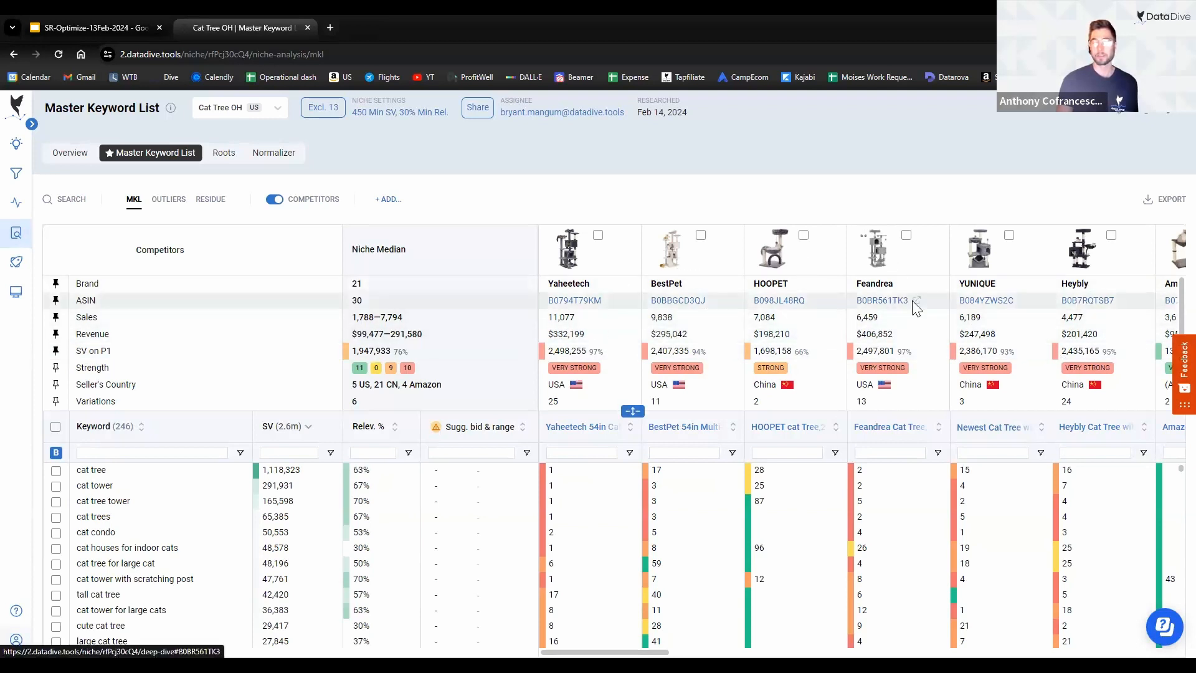
mouse_move(1015, 255)
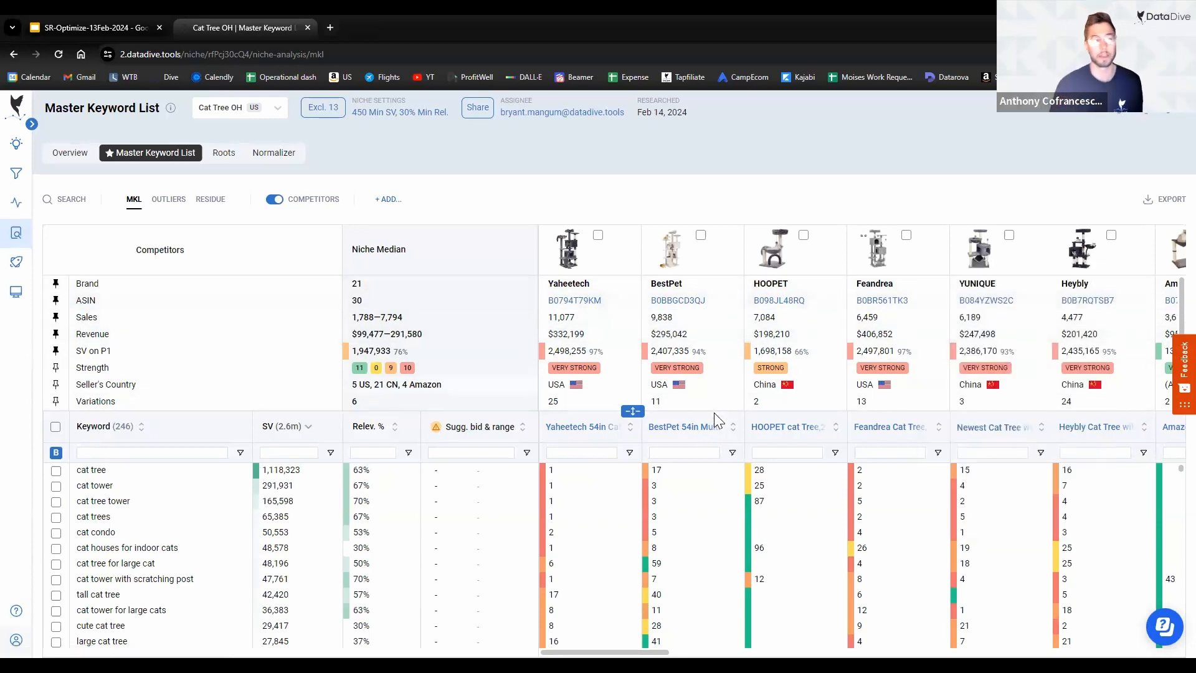
scroll(577, 548, down, 3)
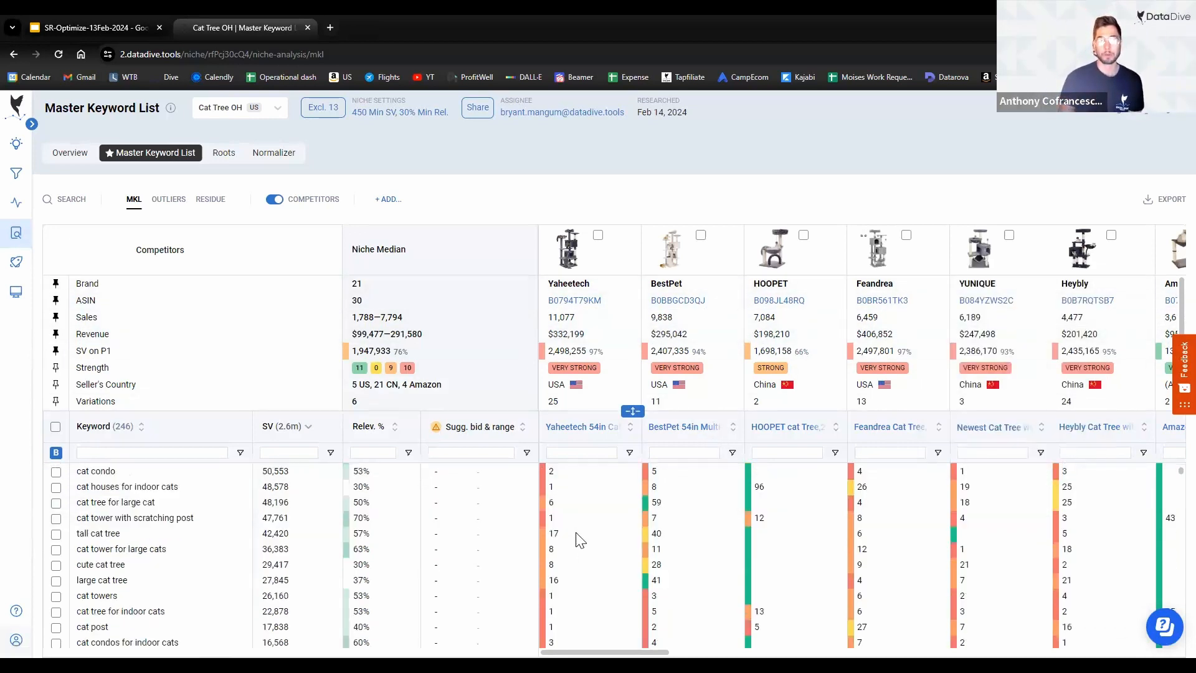
scroll(579, 568, up, 3)
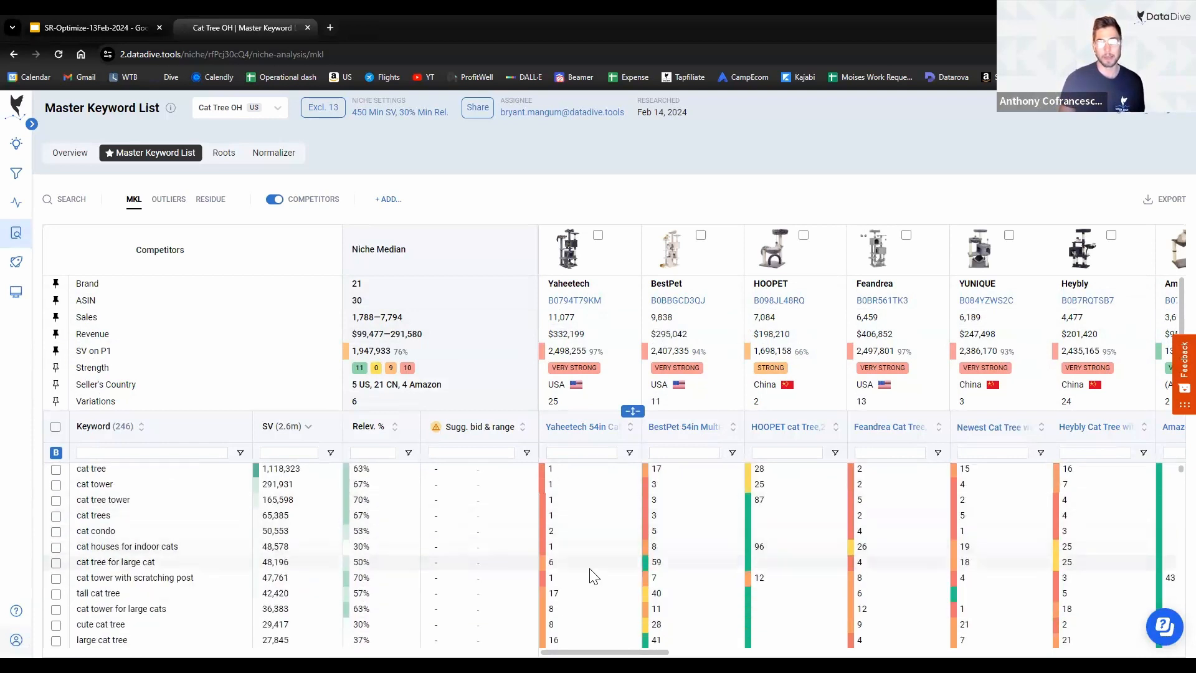
scroll(591, 576, down, 5)
scroll(591, 584, up, 3)
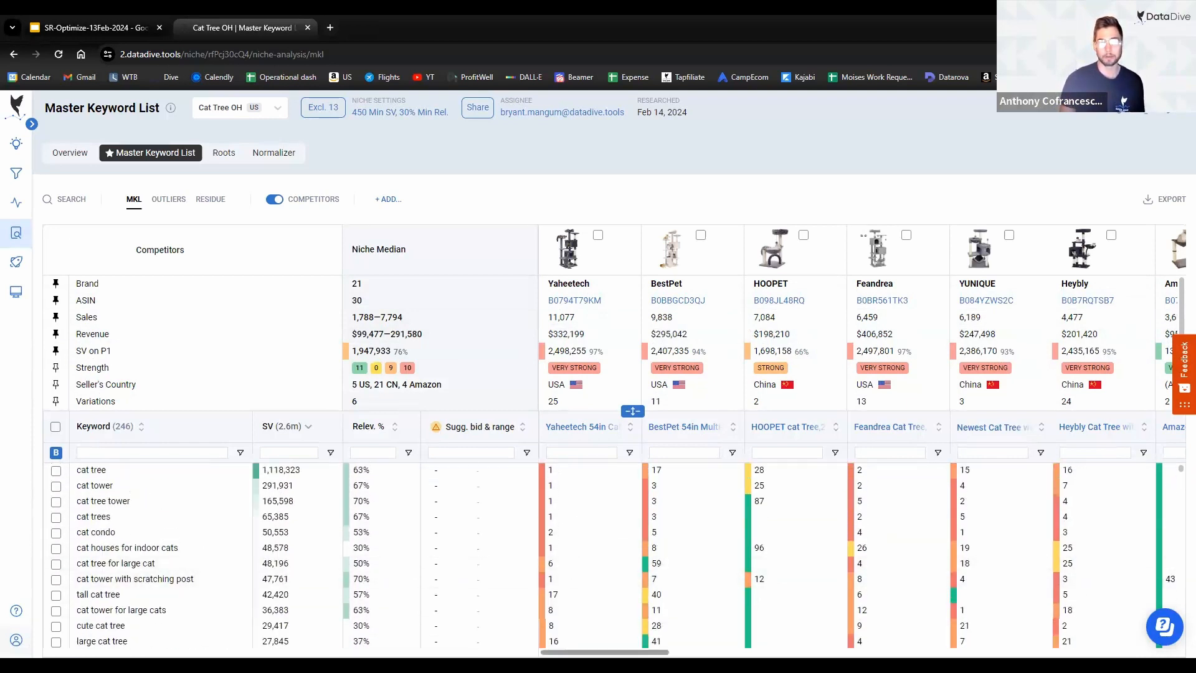
Step: Bring TSCOMON's column back for comparison and shrink the competitor details through the Seller's Country row
scroll(862, 441, right, 10)
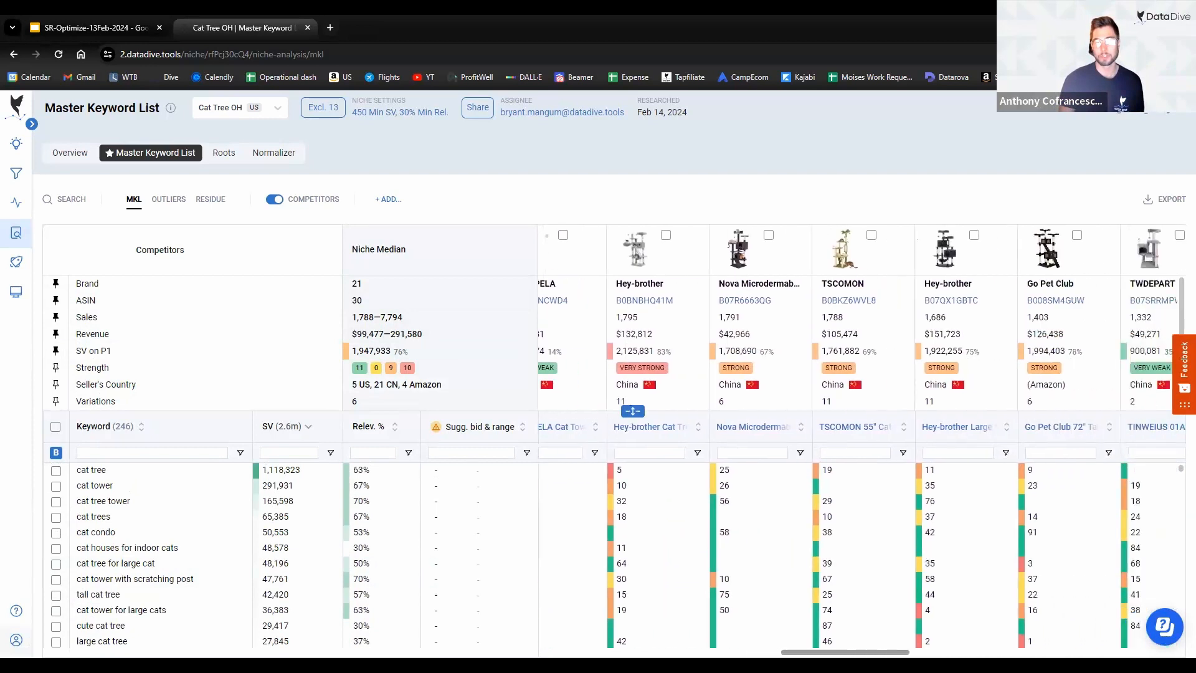
drag(632, 412, 630, 393)
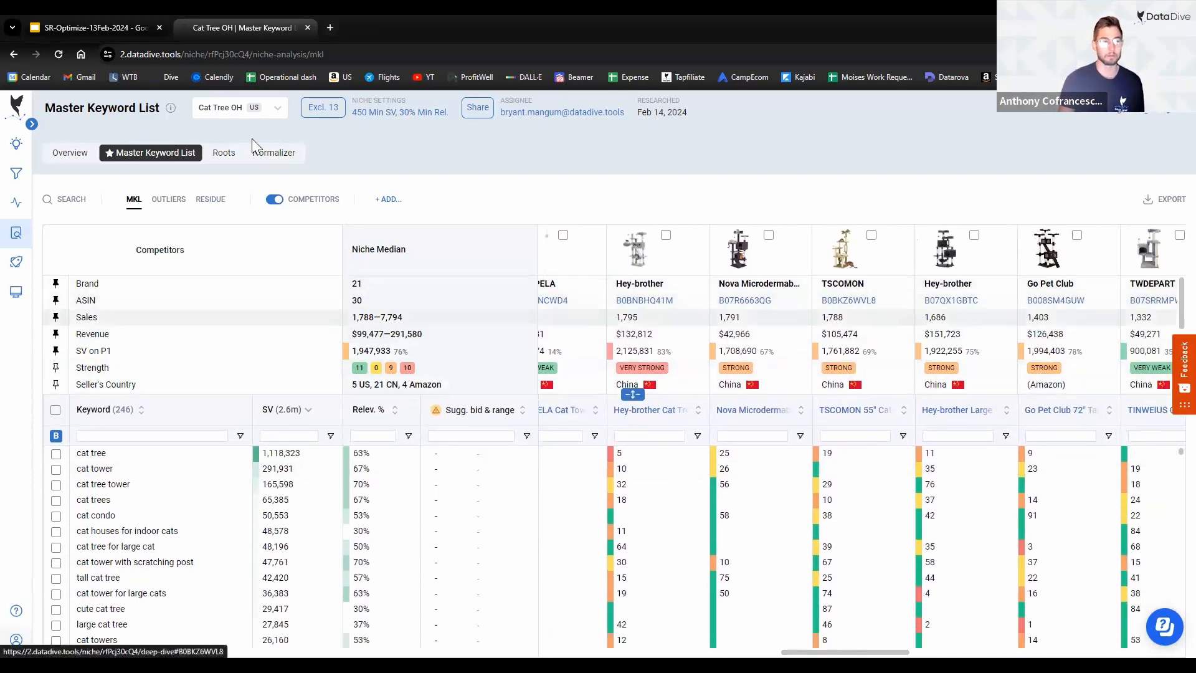
Step: Open the Cat Tree OH Listing Builder in a new tab
right_click(62, 369)
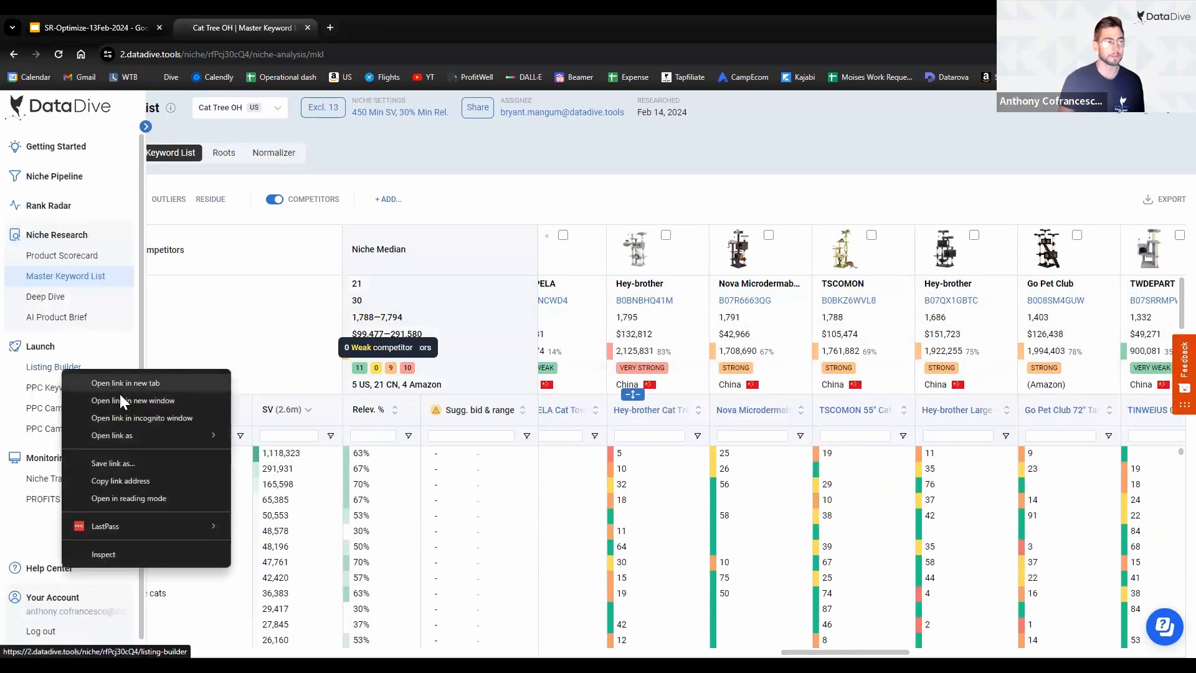
click(142, 381)
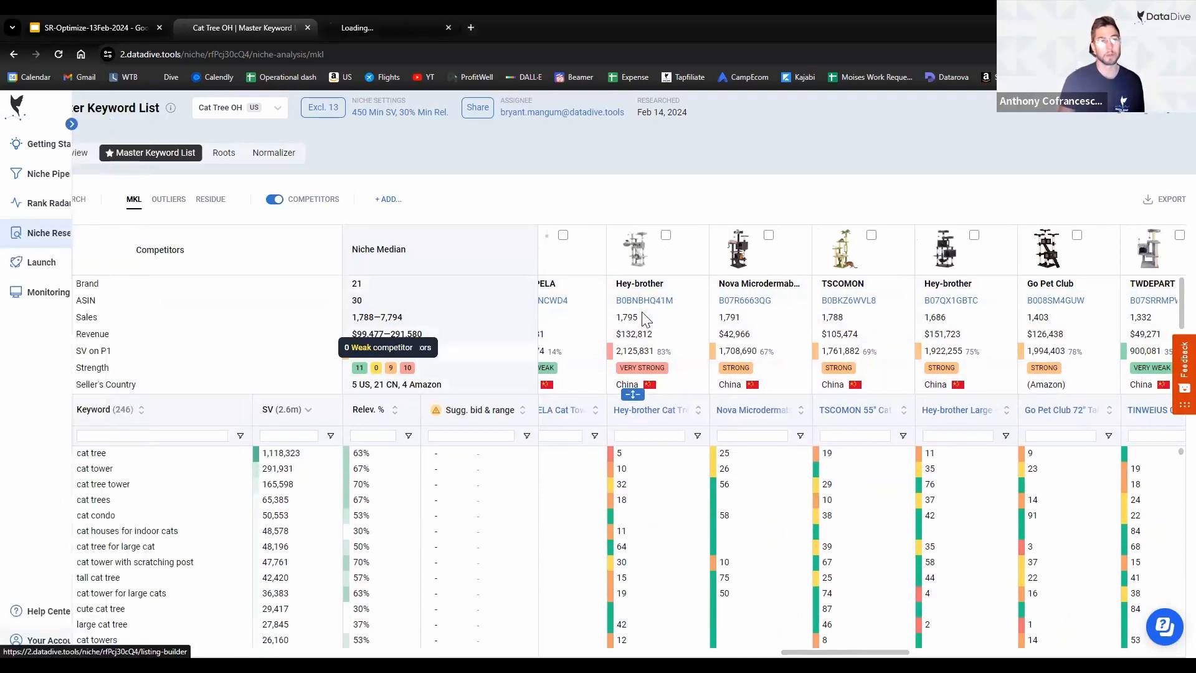
click(397, 19)
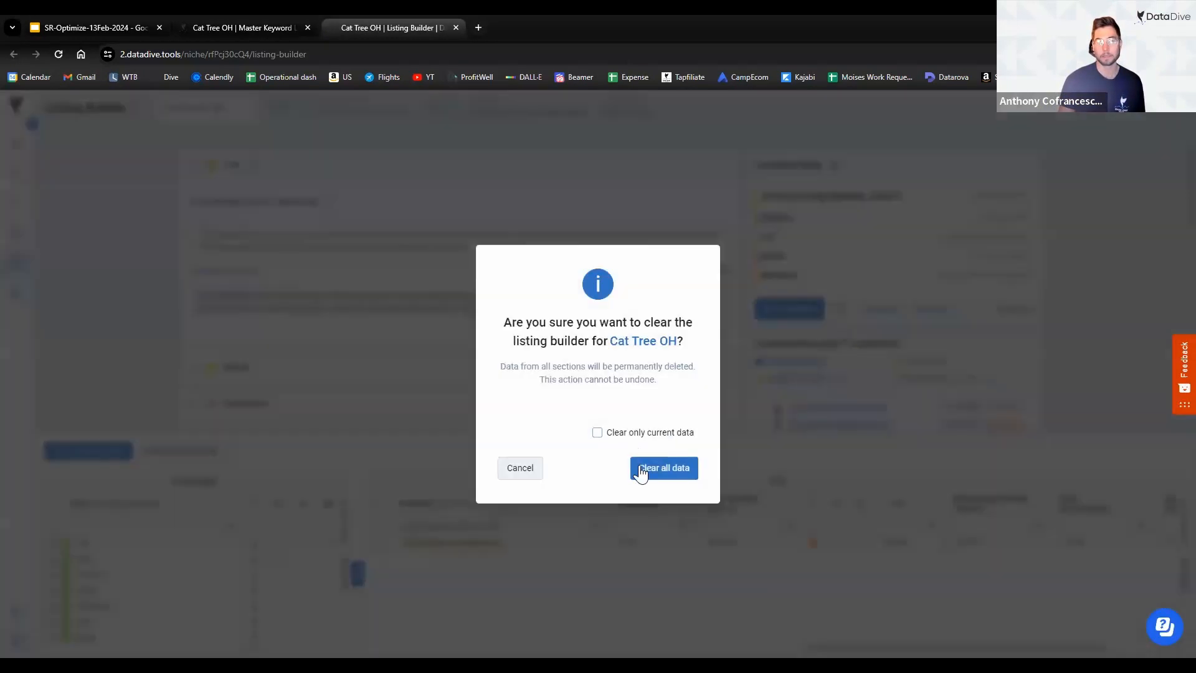
Step: Clear all data from the Cat Tree OH Listing Builder and remove the "cat houses for indoor cats" keyword filter
click(648, 468)
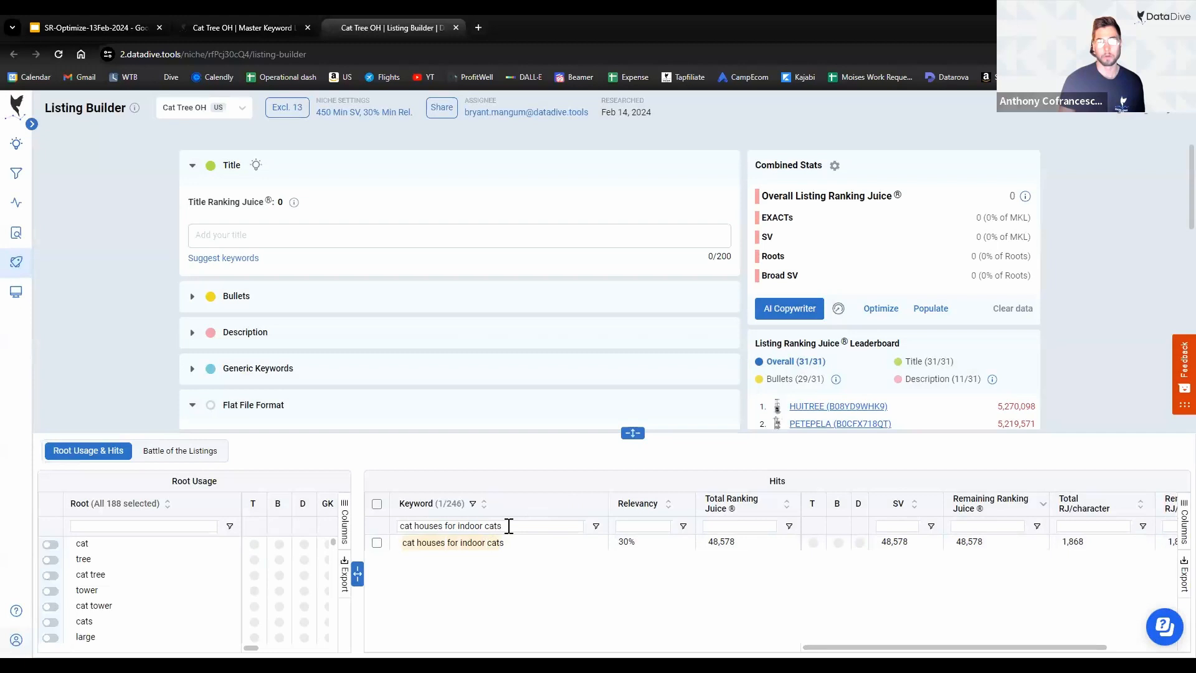
triple_click(509, 526)
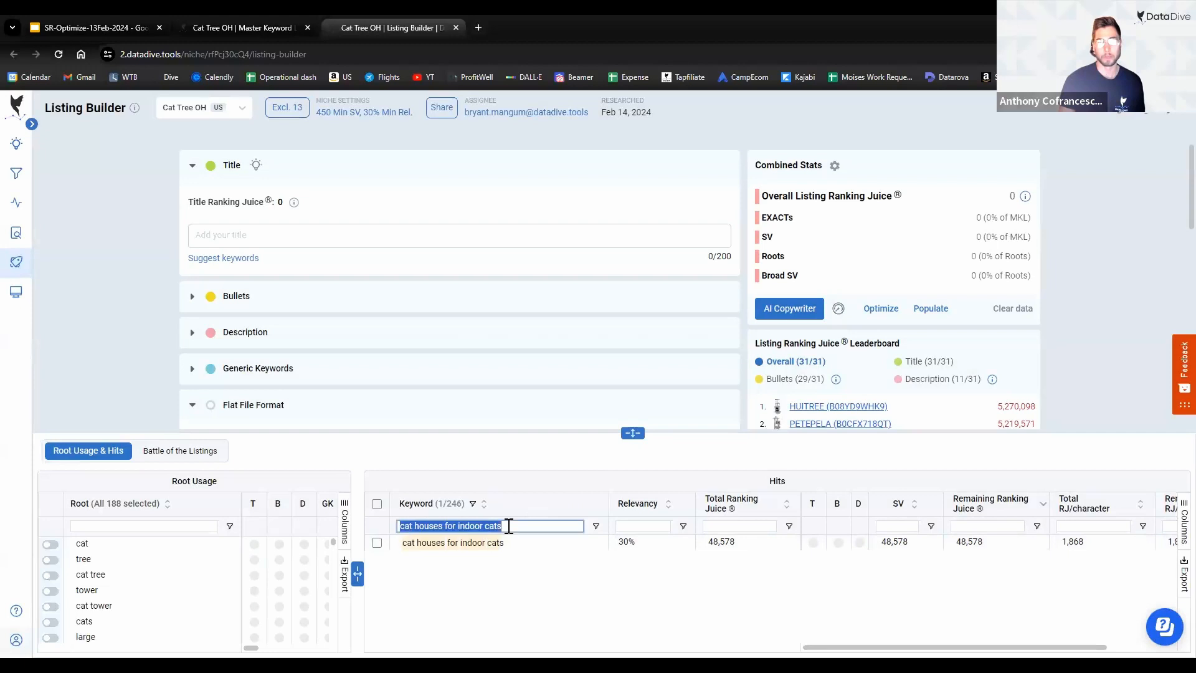
key(BackSpace)
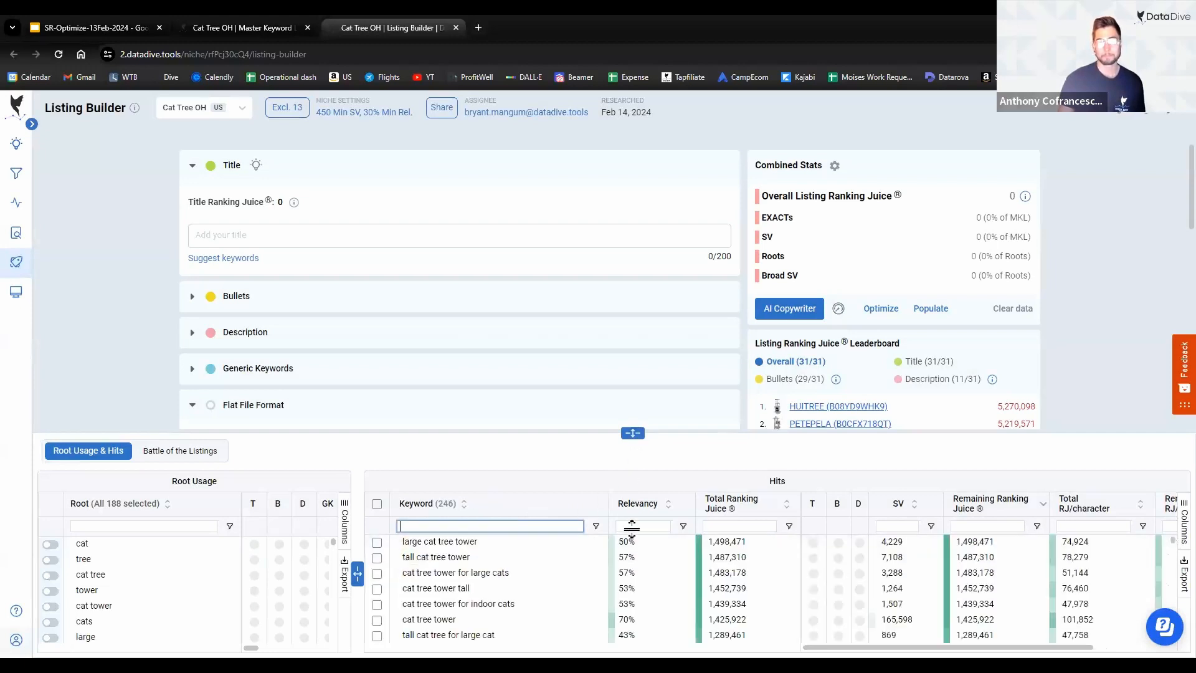
Step: Enlarge the listing area, rank the Ranking Juice leaderboard by Title and copy TSCOMON's 55" cat tree title
click(634, 432)
scroll(997, 311, down, 2)
click(925, 238)
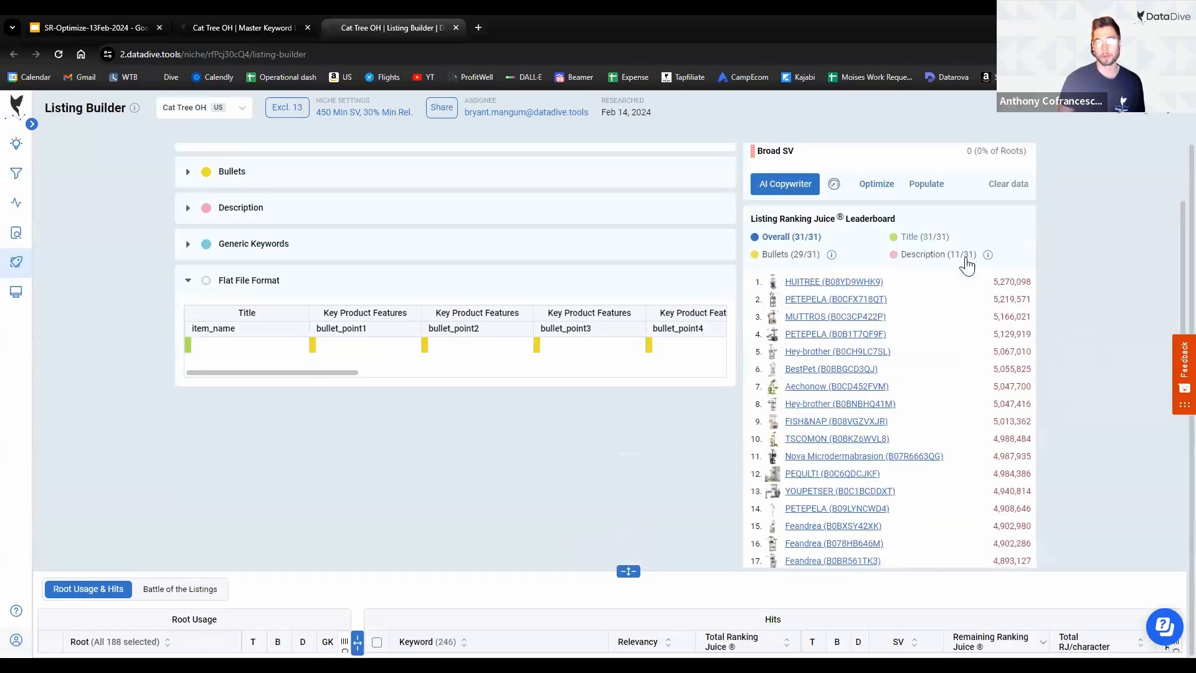
scroll(1063, 293, down, 2)
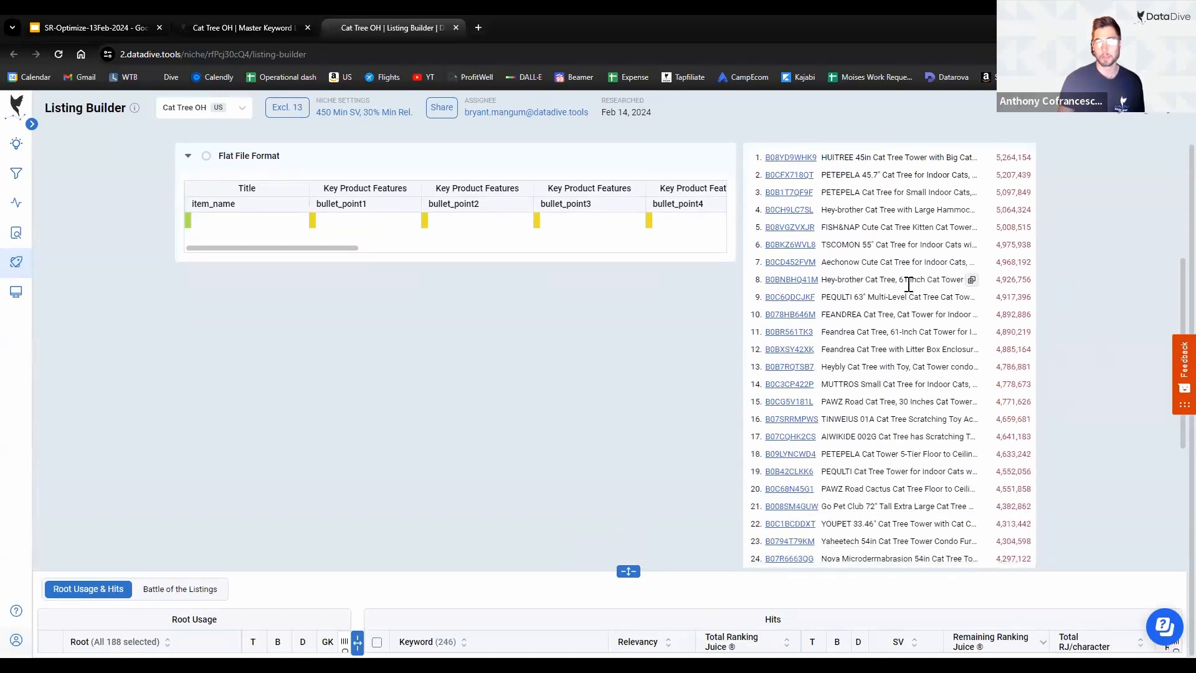
mouse_move(797, 249)
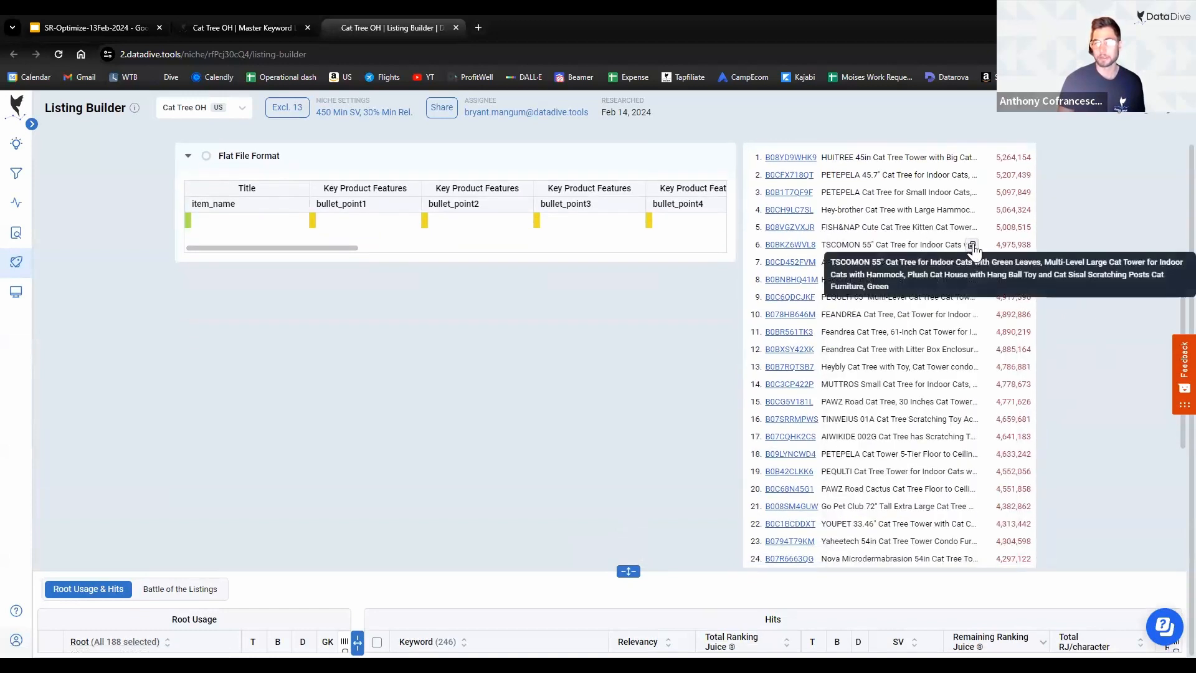
click(972, 244)
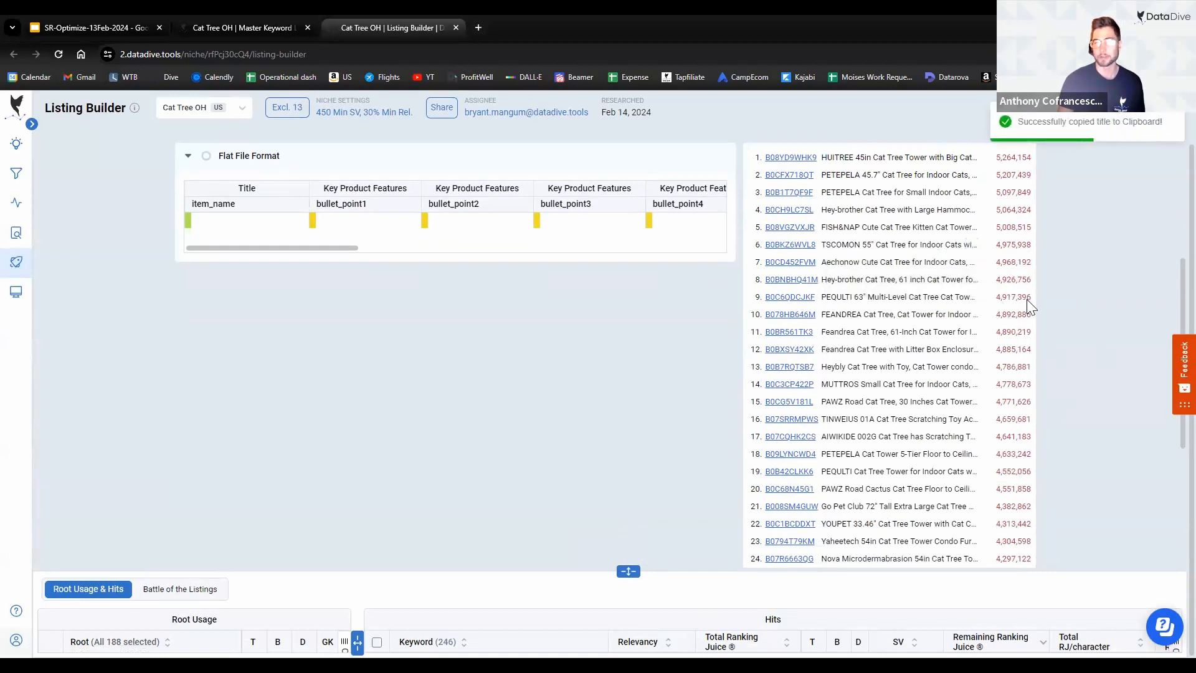
Step: Paste the copied TSCOMON 55" cat tree title into the empty Title field and score it
scroll(1029, 307, up, 2)
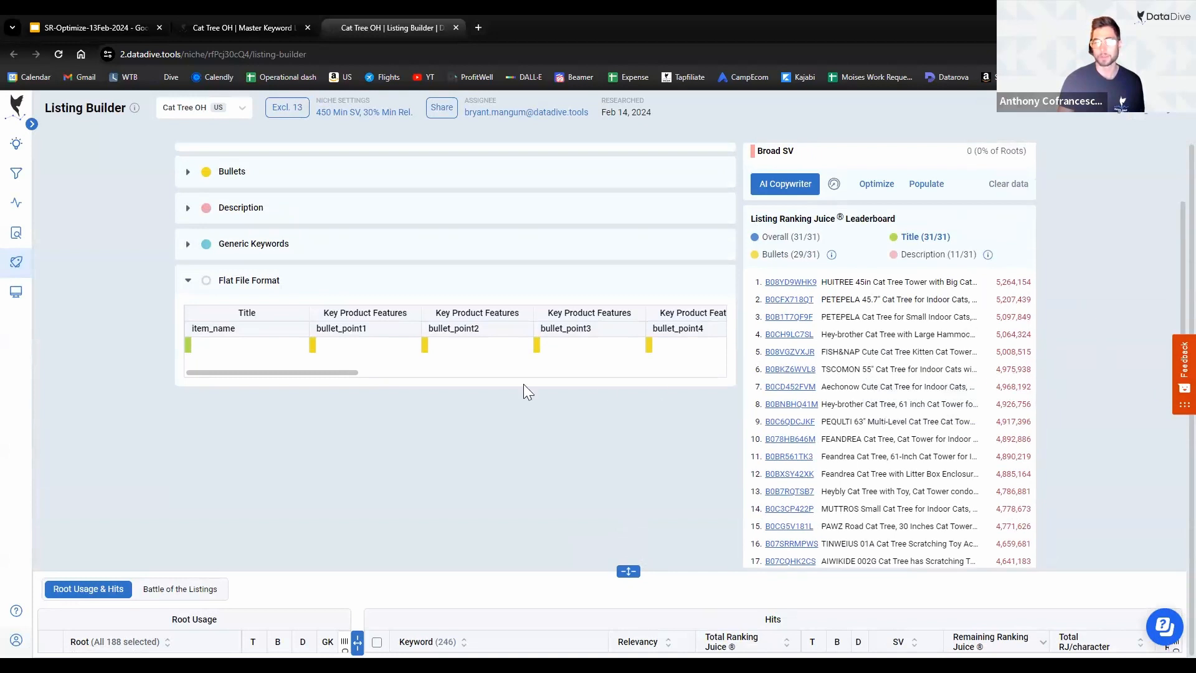
scroll(524, 387, up, 2)
click(227, 240)
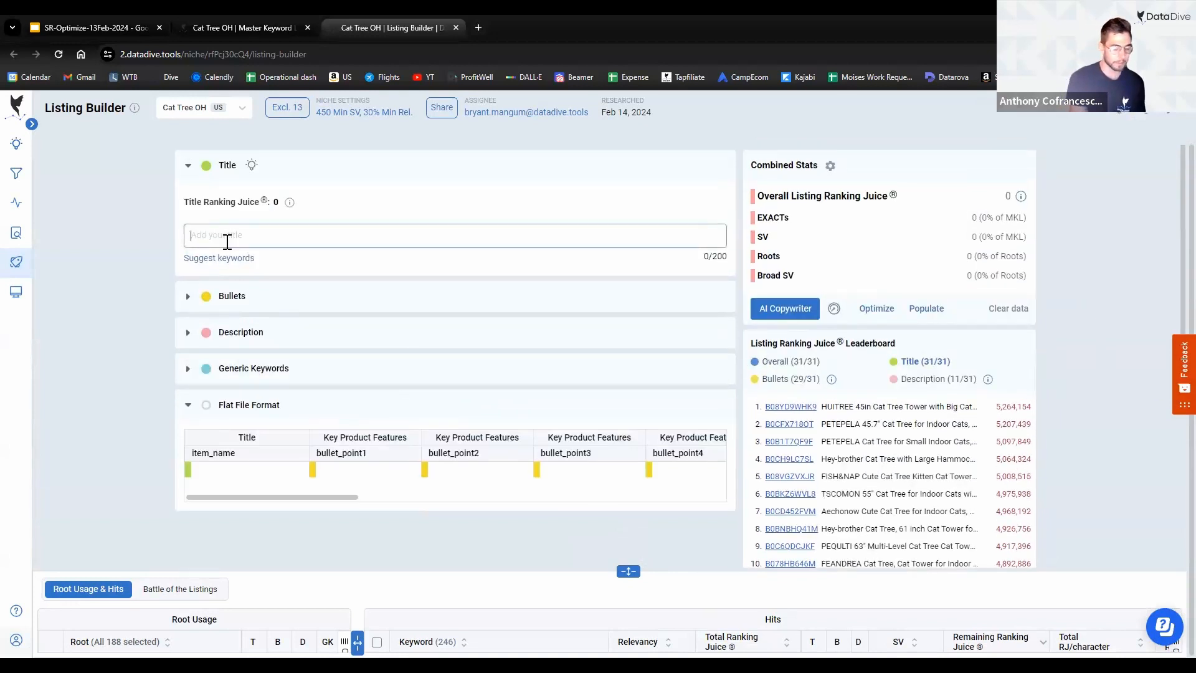
key(ctrl+v)
click(142, 270)
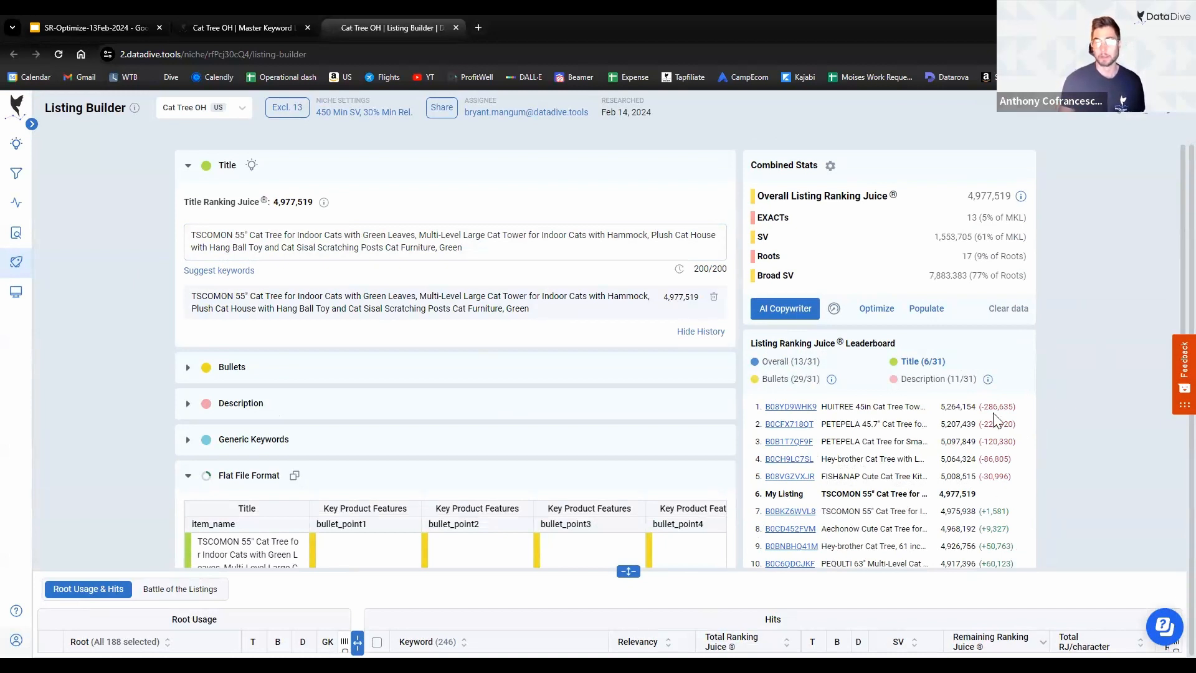
Step: Enlarge the keyword tables and examine the keywords' Remaining Ranking Juice against the wording of the pasted title
drag(628, 571, 628, 328)
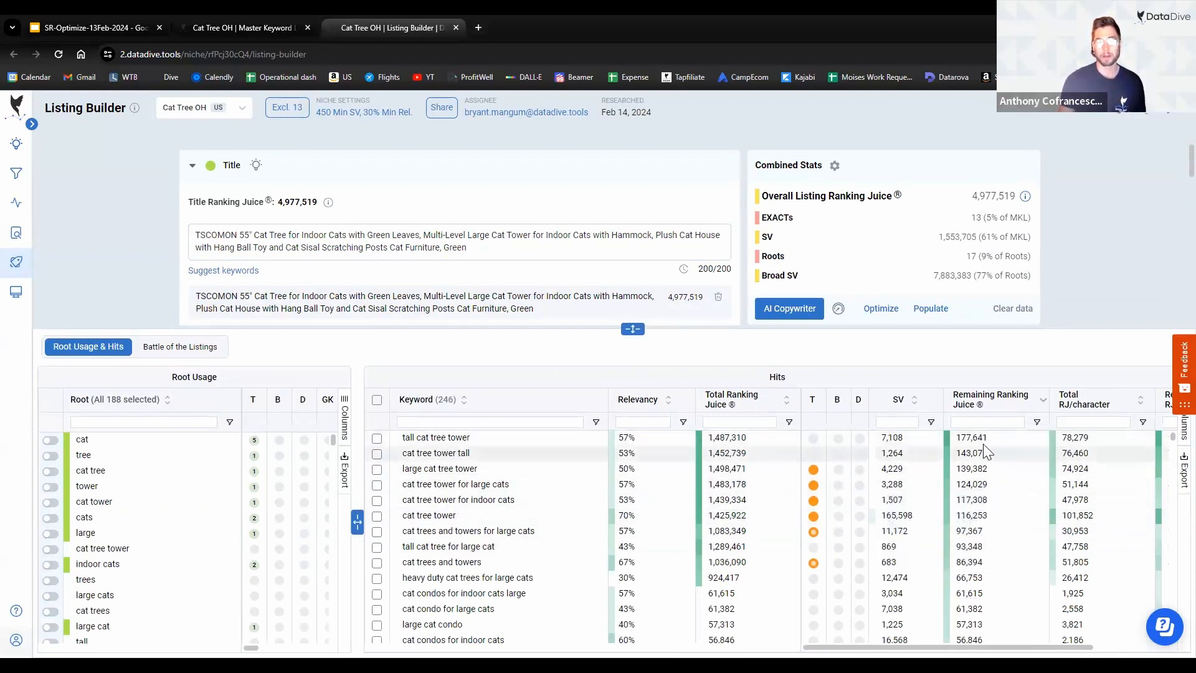
mouse_move(984, 410)
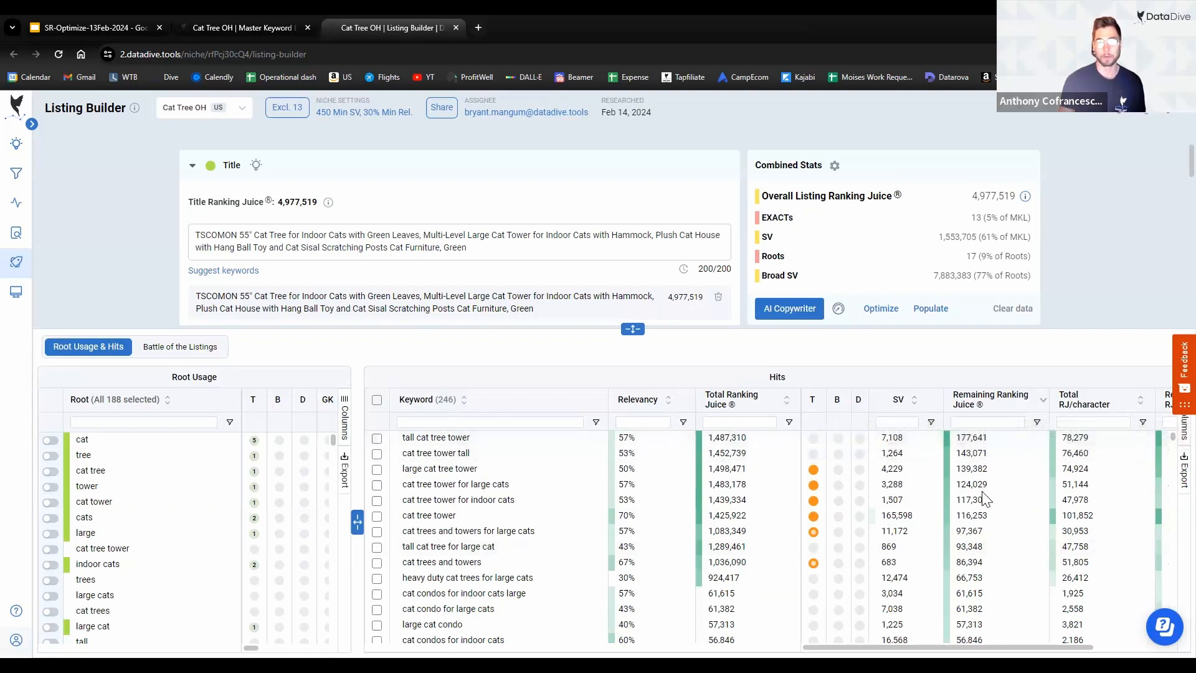
scroll(985, 498, down, 2)
scroll(908, 503, up, 2)
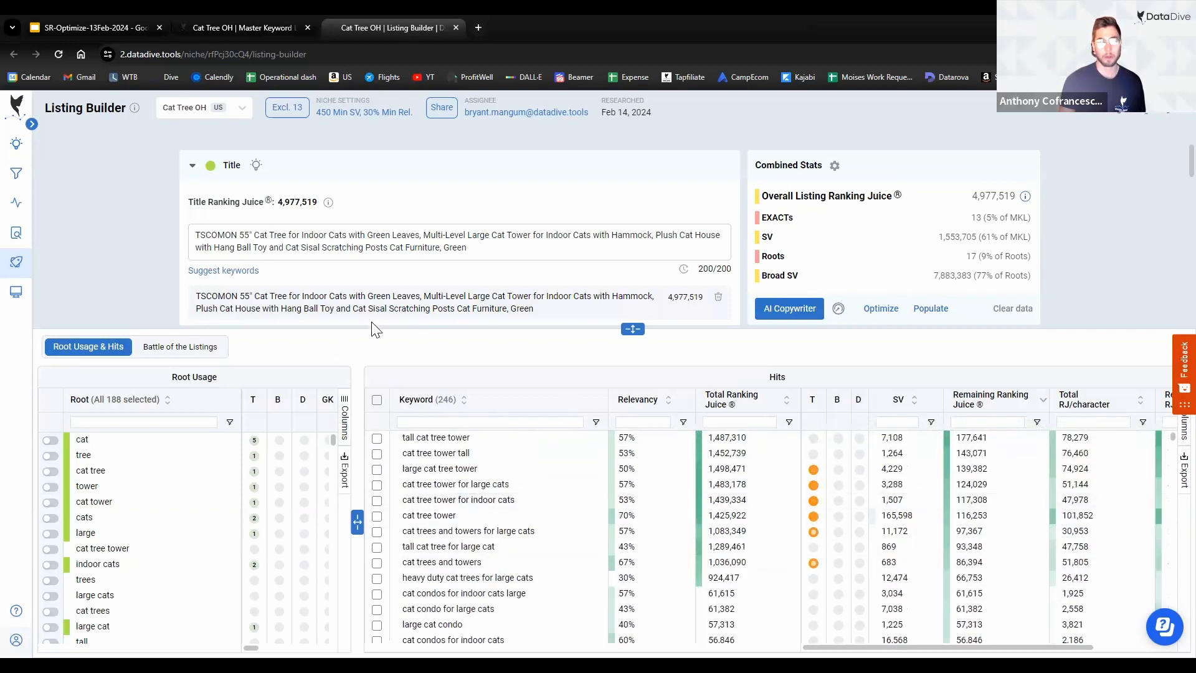
drag(272, 236, 556, 259)
click(569, 252)
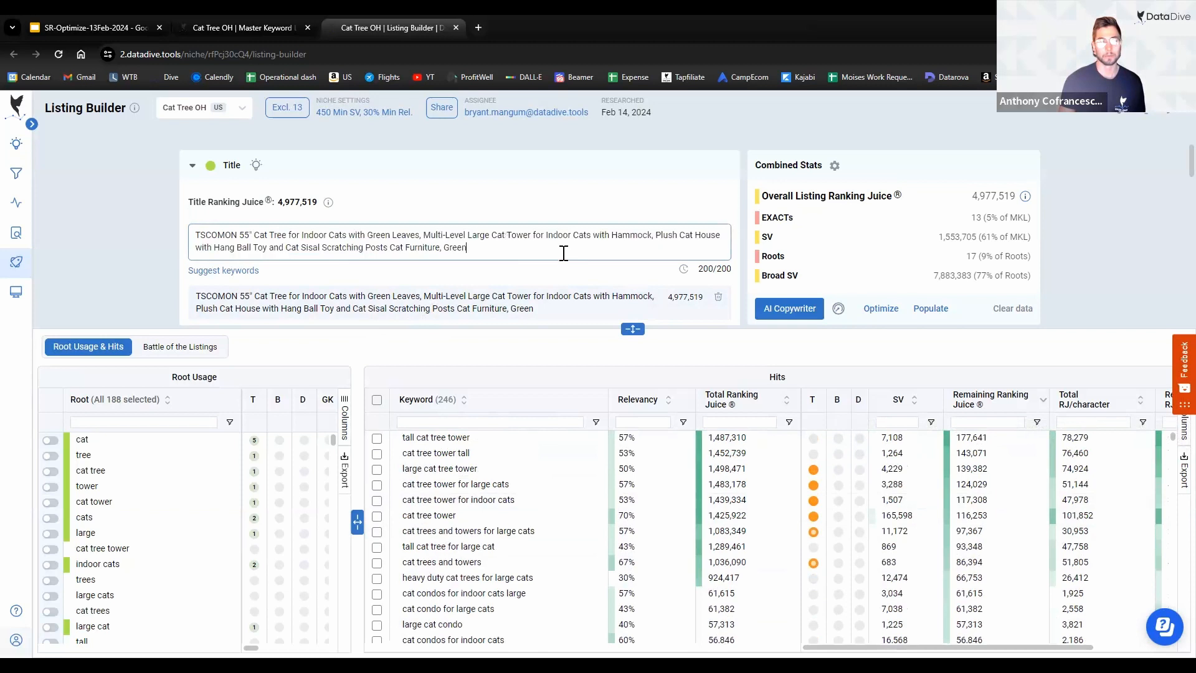
Step: Review TSCOMON's competitor details in the Master Keyword List, including listing age and revenue, and return to the Listing Builder
click(253, 26)
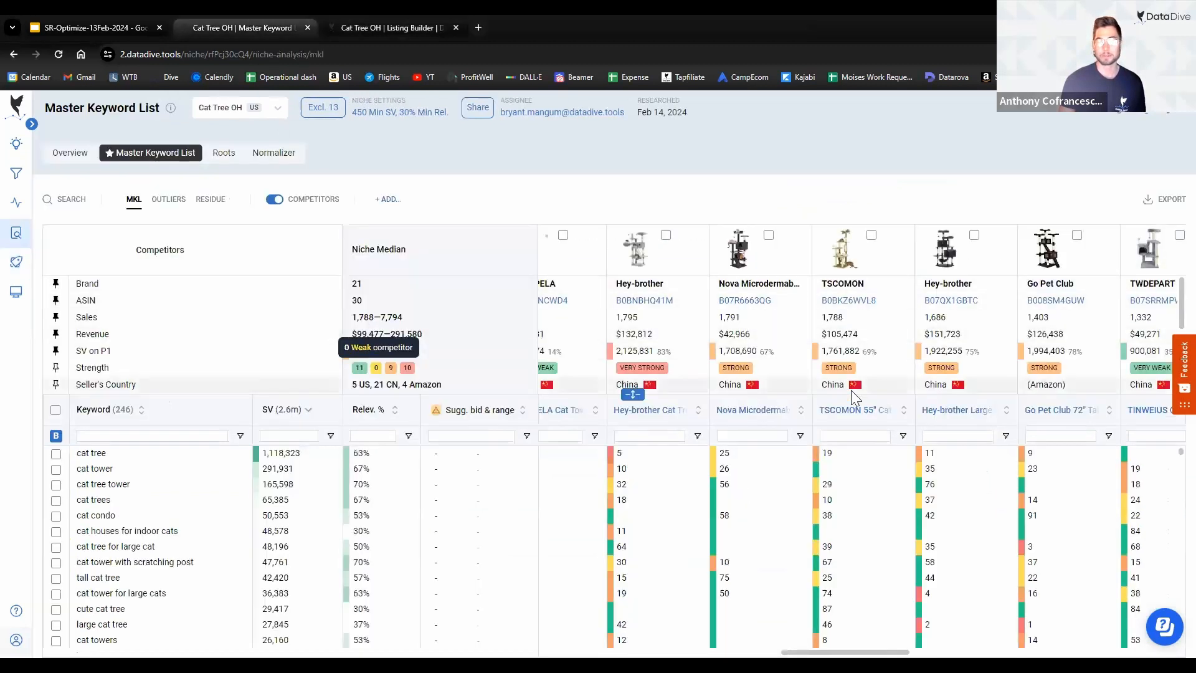
scroll(851, 383, down, 1)
scroll(851, 379, down, 1)
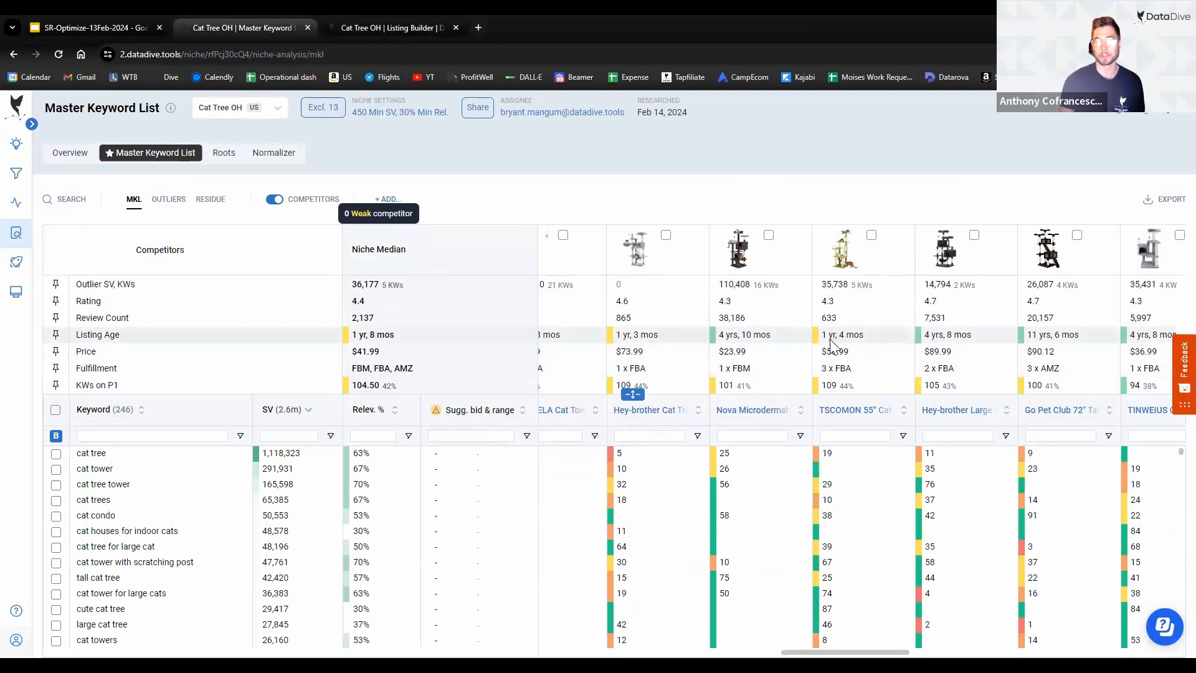
scroll(864, 343, up, 2)
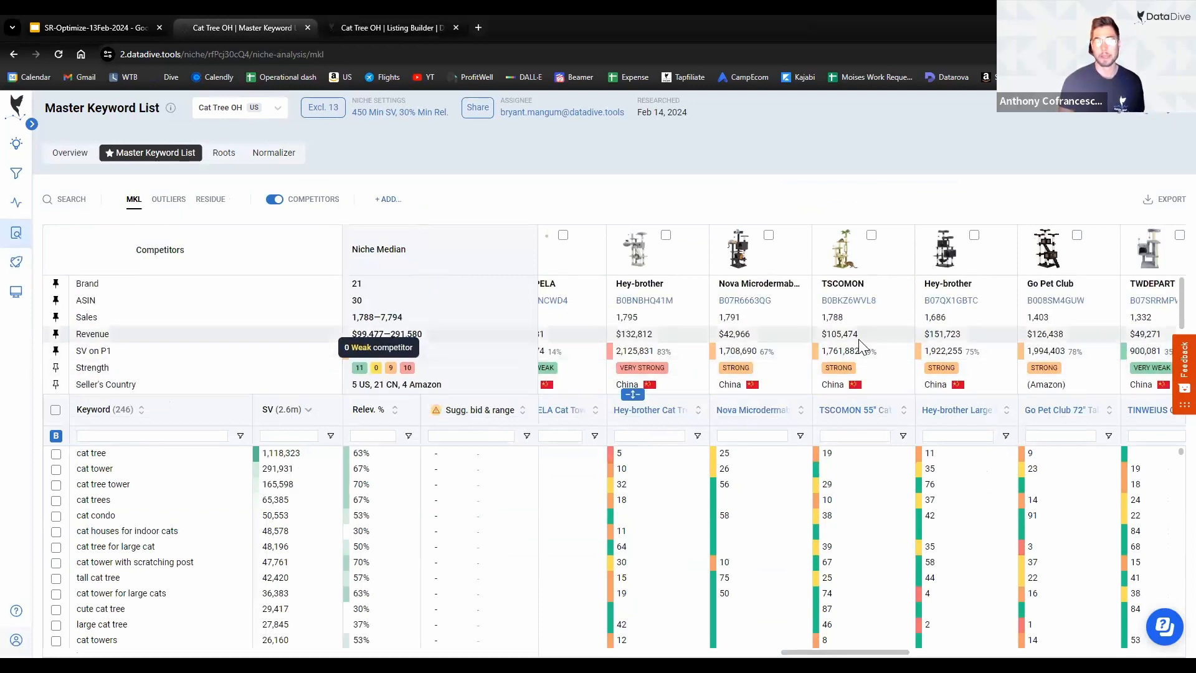
click(405, 25)
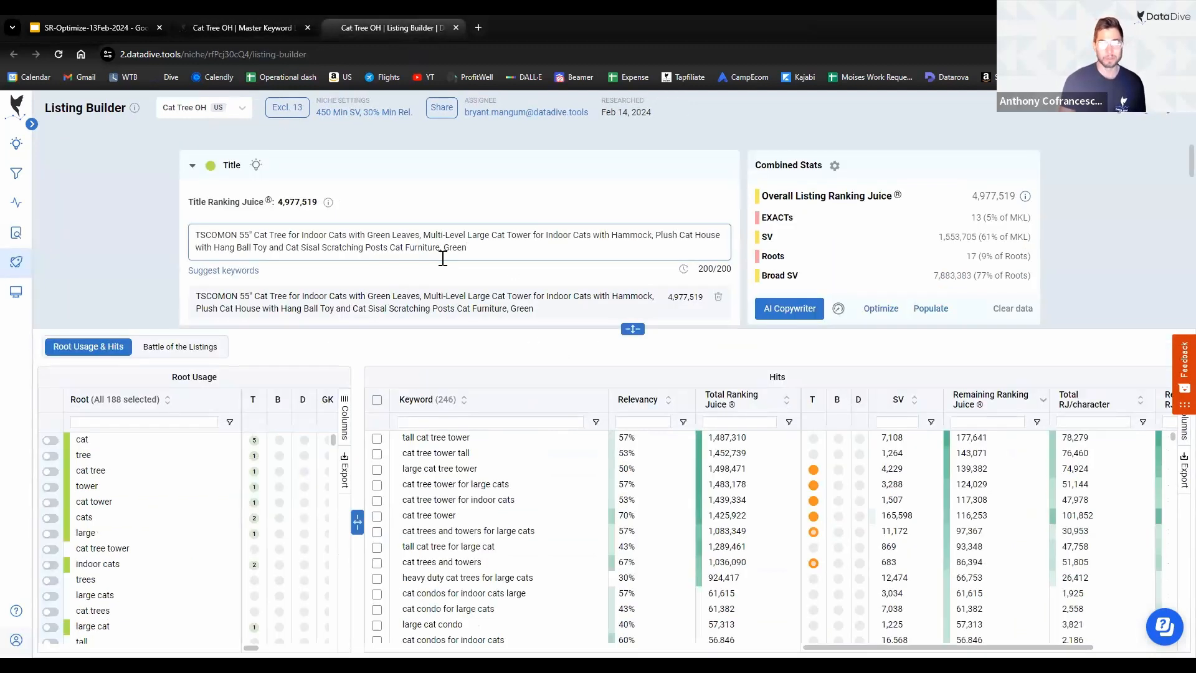
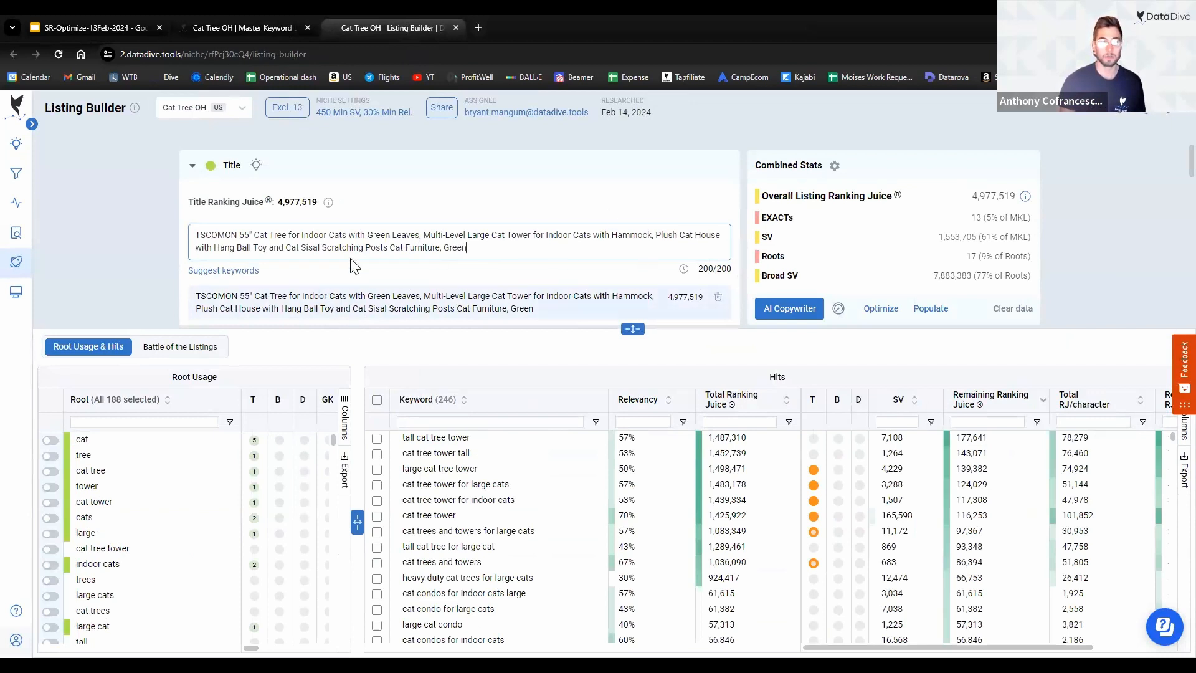
Step: Copy the "cat tower" keyword from the Master Keyword List and filter the Listing Builder's keyword hits by it
click(245, 22)
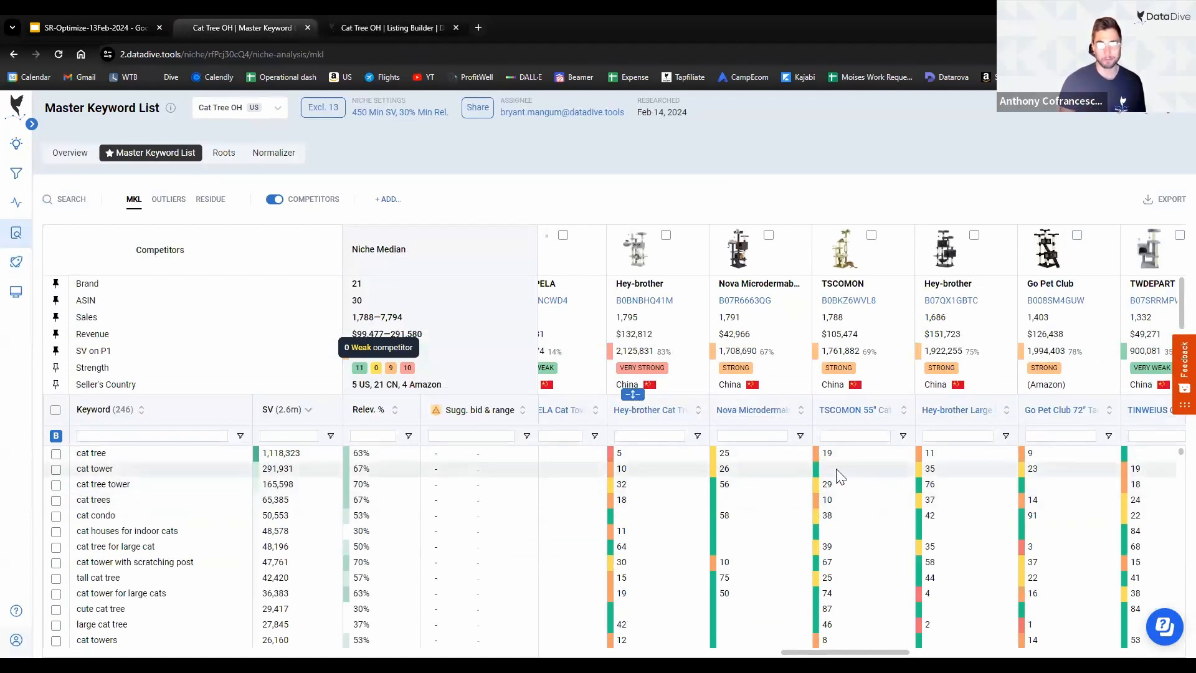
right_click(110, 476)
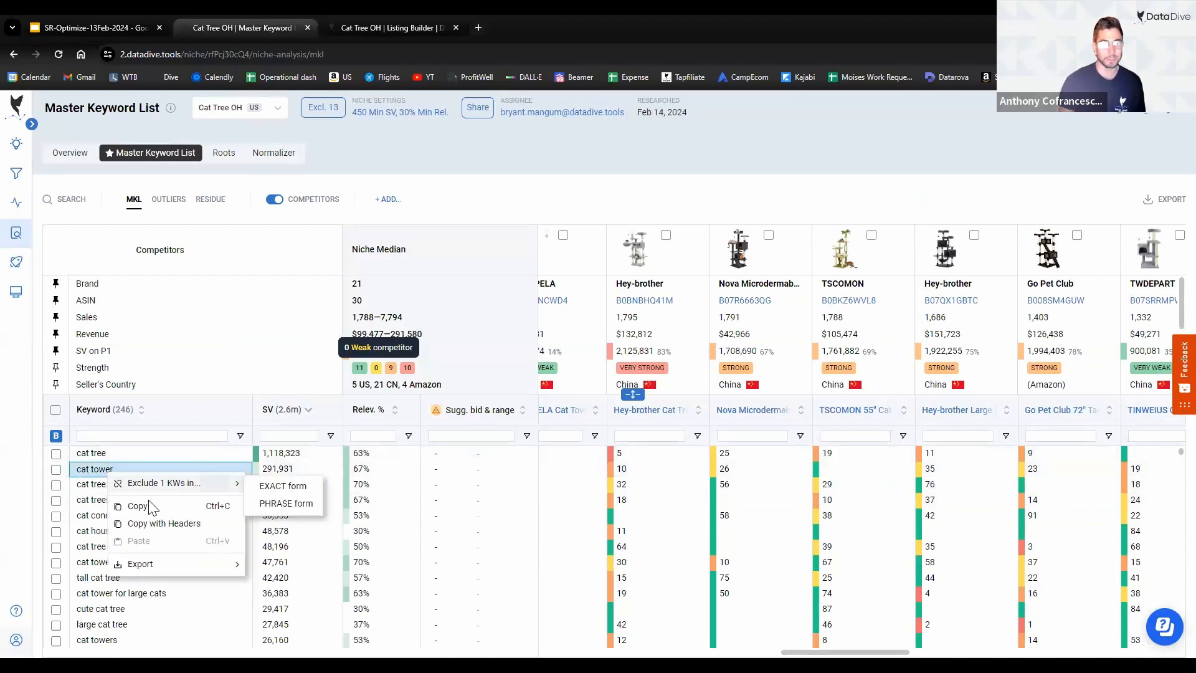
click(150, 506)
click(343, 25)
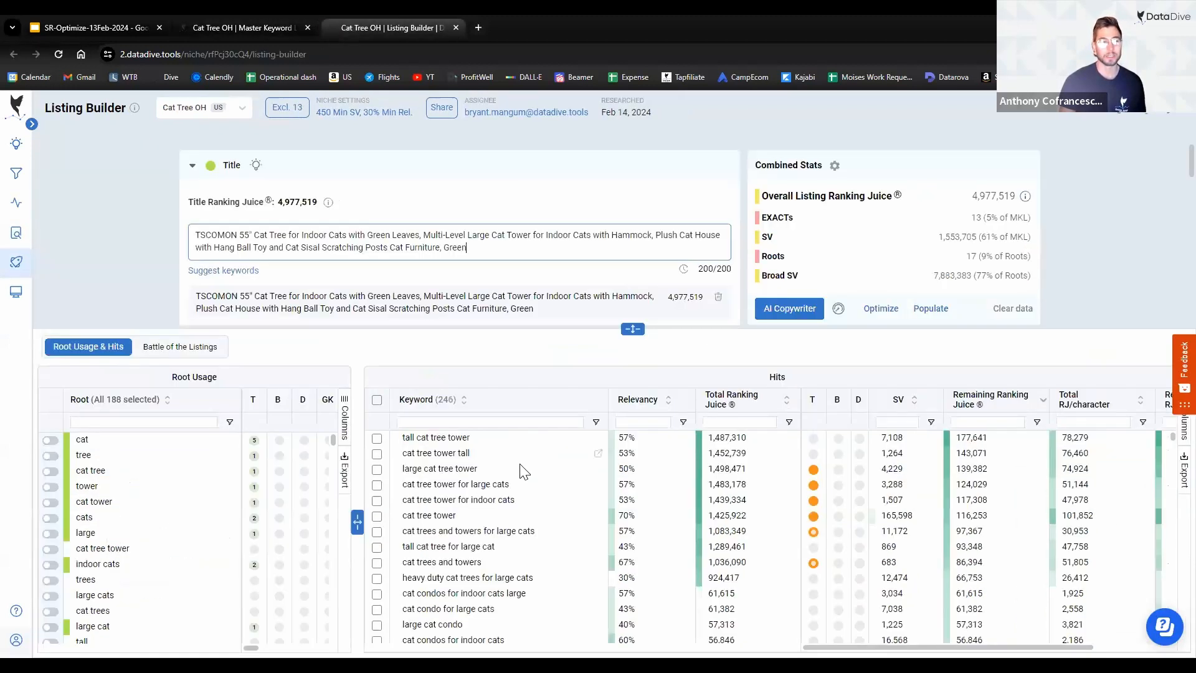
click(483, 419)
key(ctrl+v)
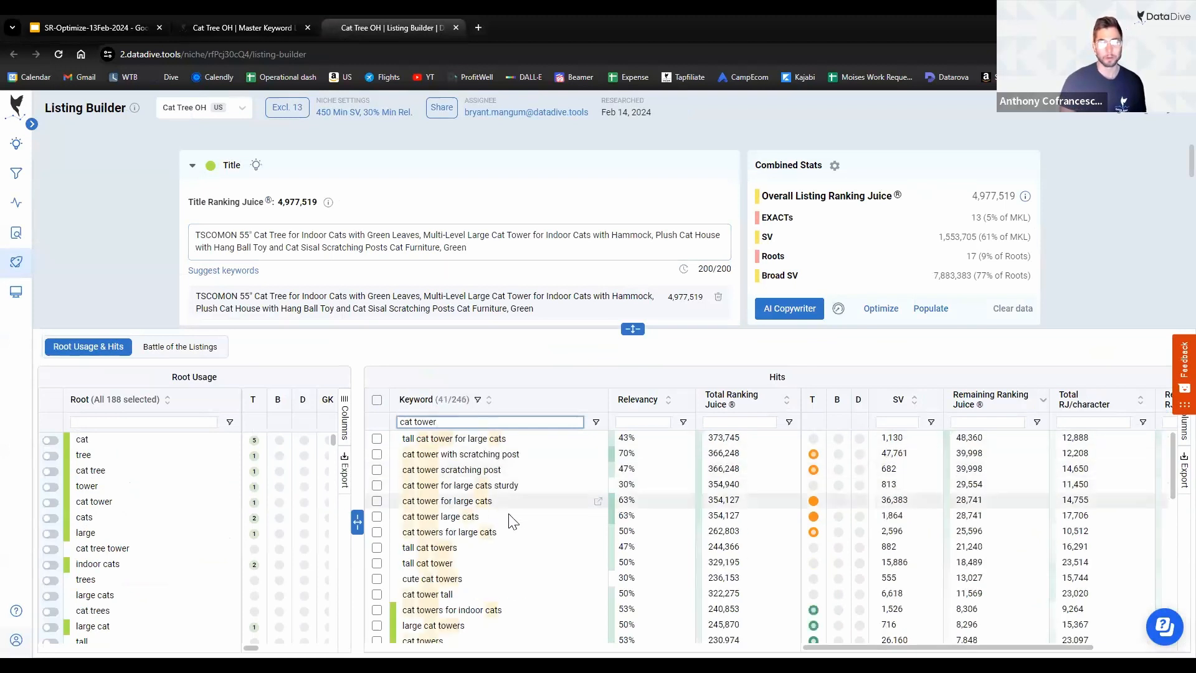
Step: Check how the title hits "cat tower", give the listing area more room and recheck TSCOMON's rank for that keyword
scroll(499, 511, down, 7)
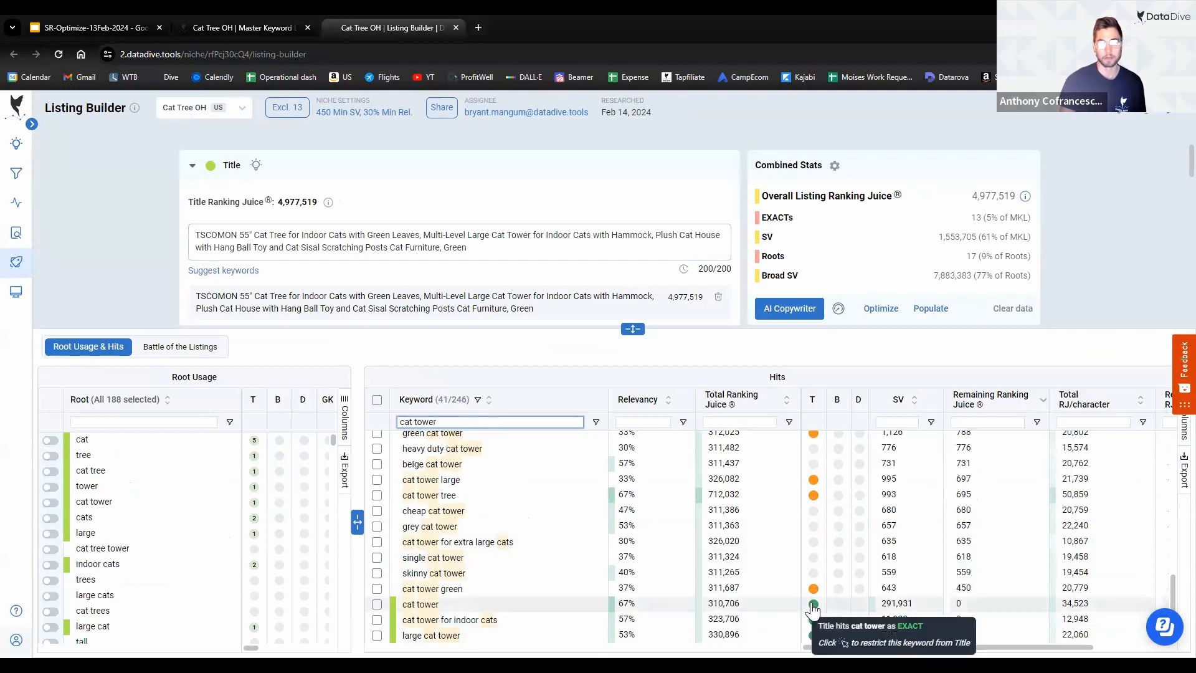
drag(629, 328, 630, 419)
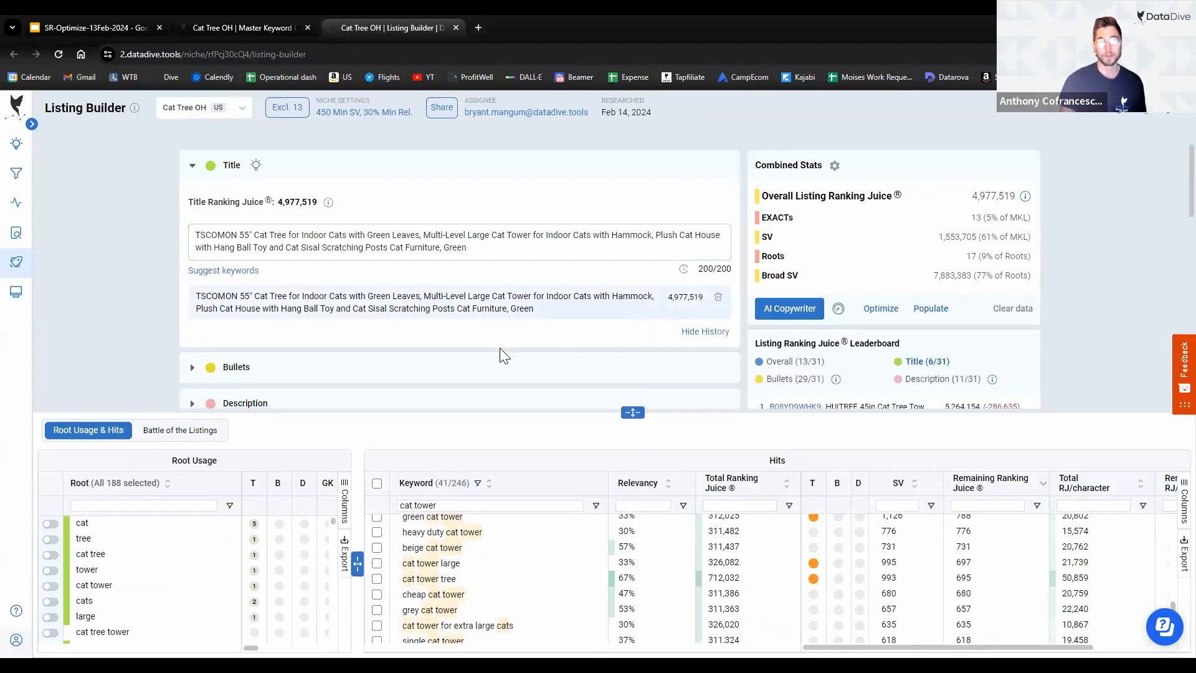
click(246, 28)
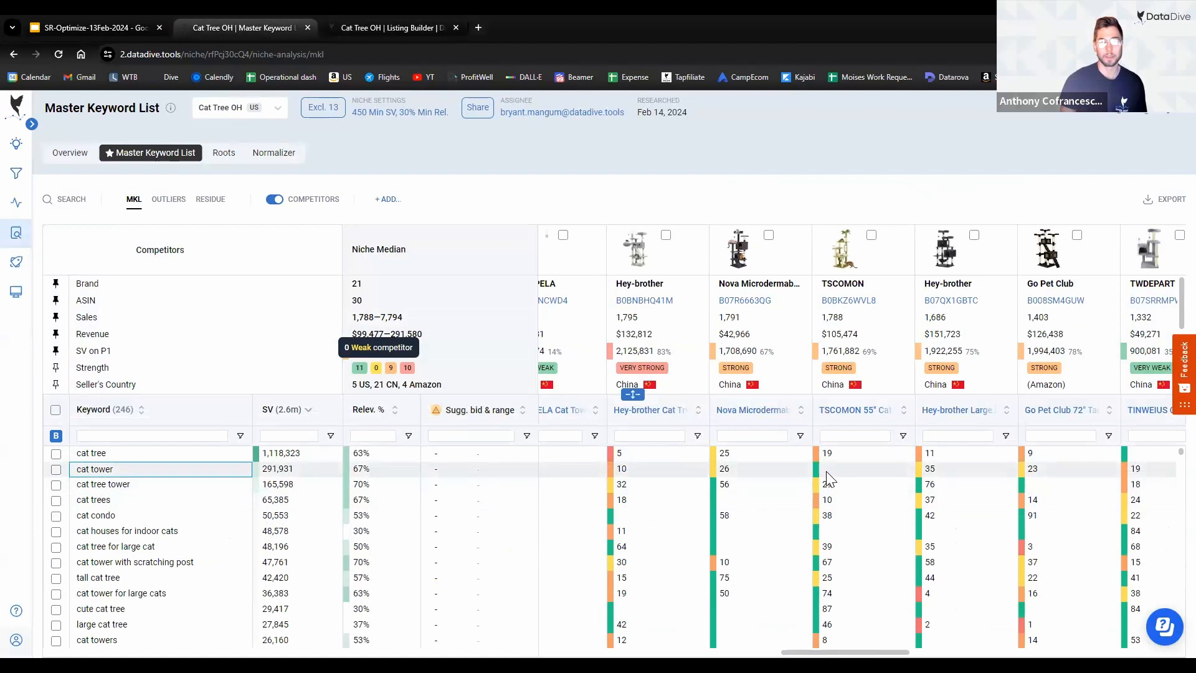
click(392, 28)
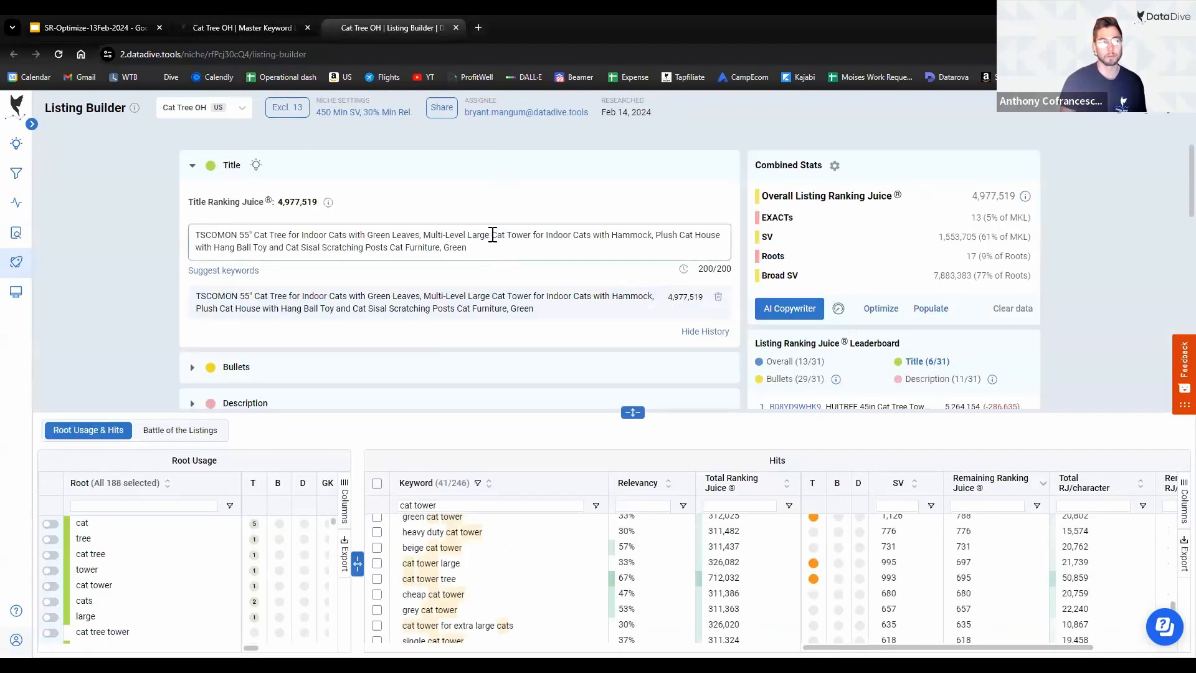
Step: Move "Cat Tower" in the title to just before "Multi-Level" and delete the word "Large"
drag(493, 235, 534, 234)
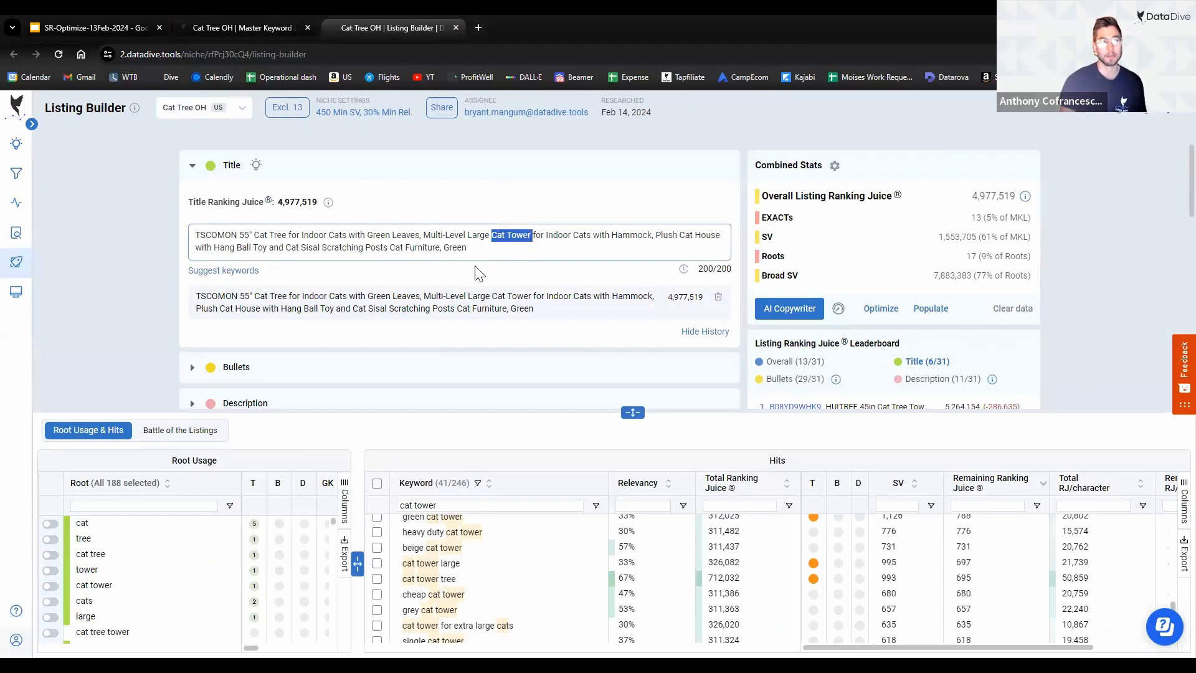
click(498, 239)
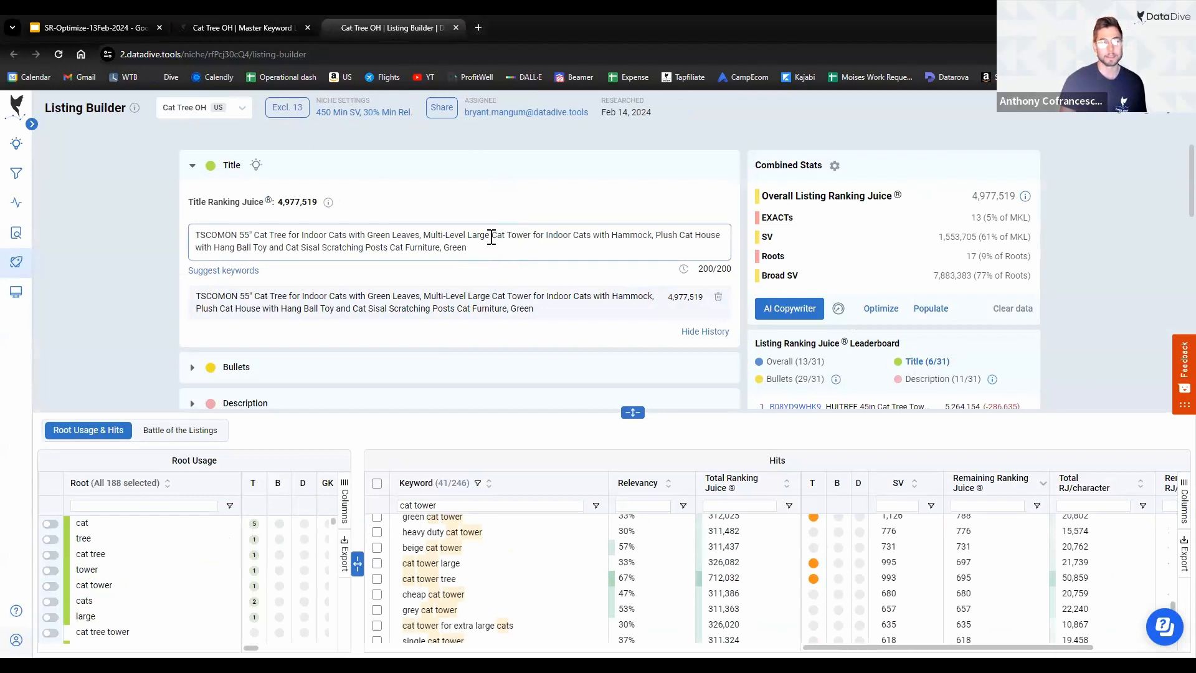
drag(492, 237, 528, 240)
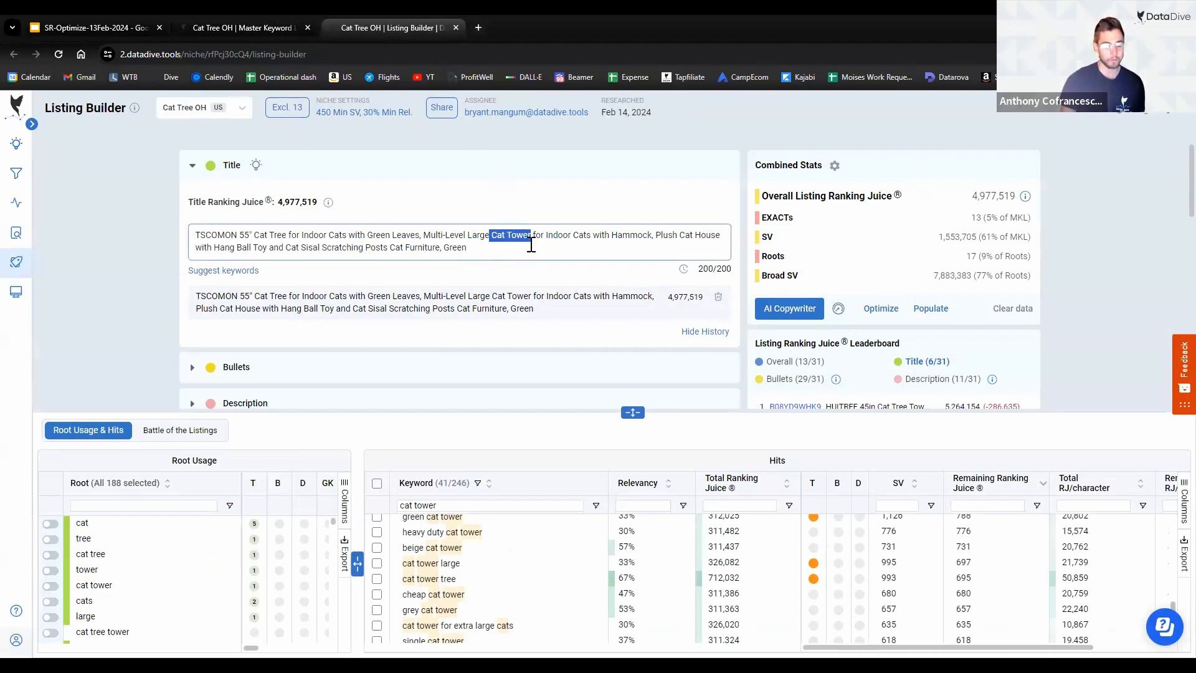
key(BackSpace)
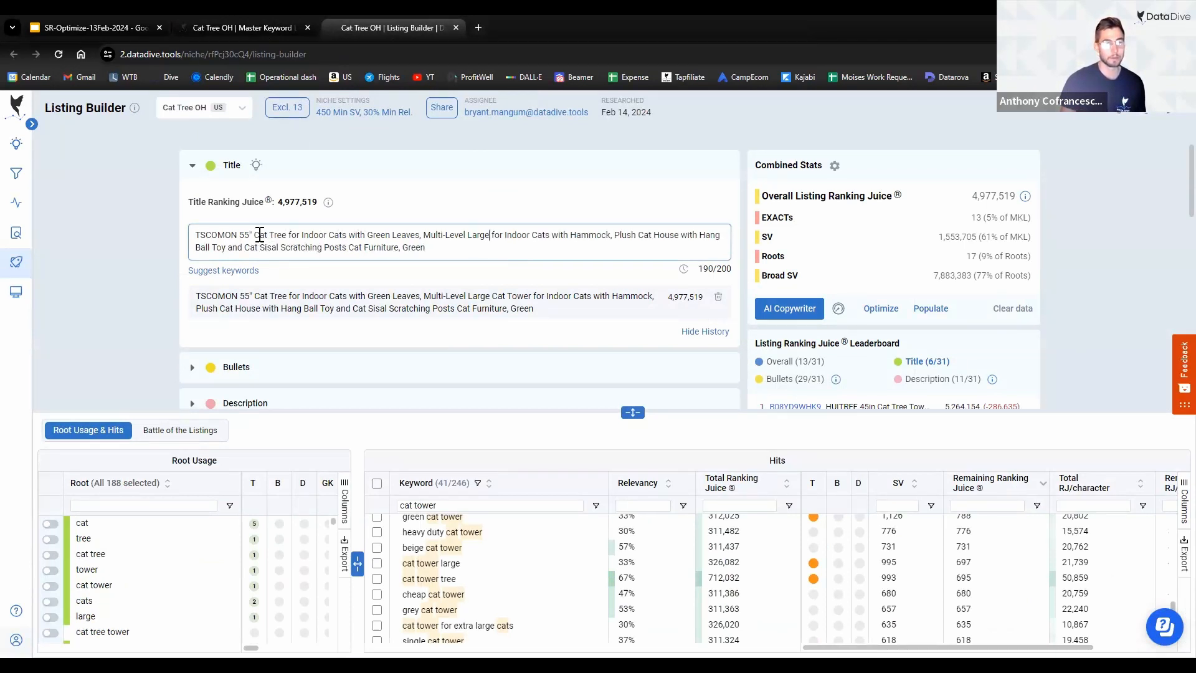
drag(259, 235, 395, 237)
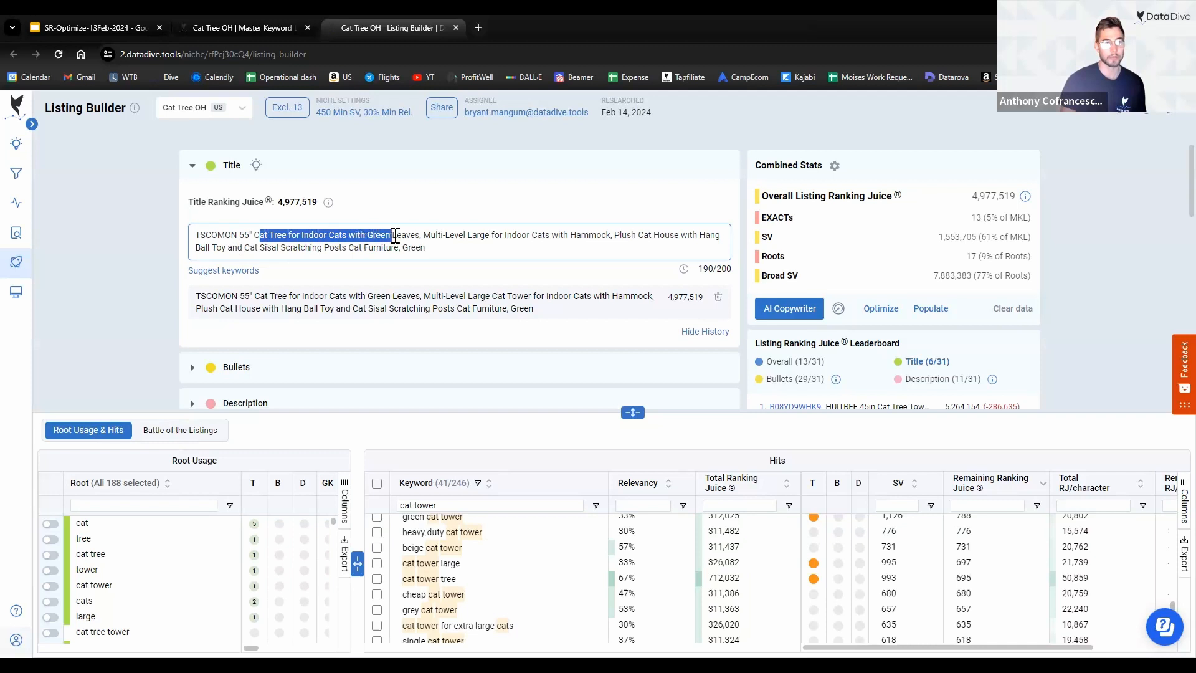
click(425, 236)
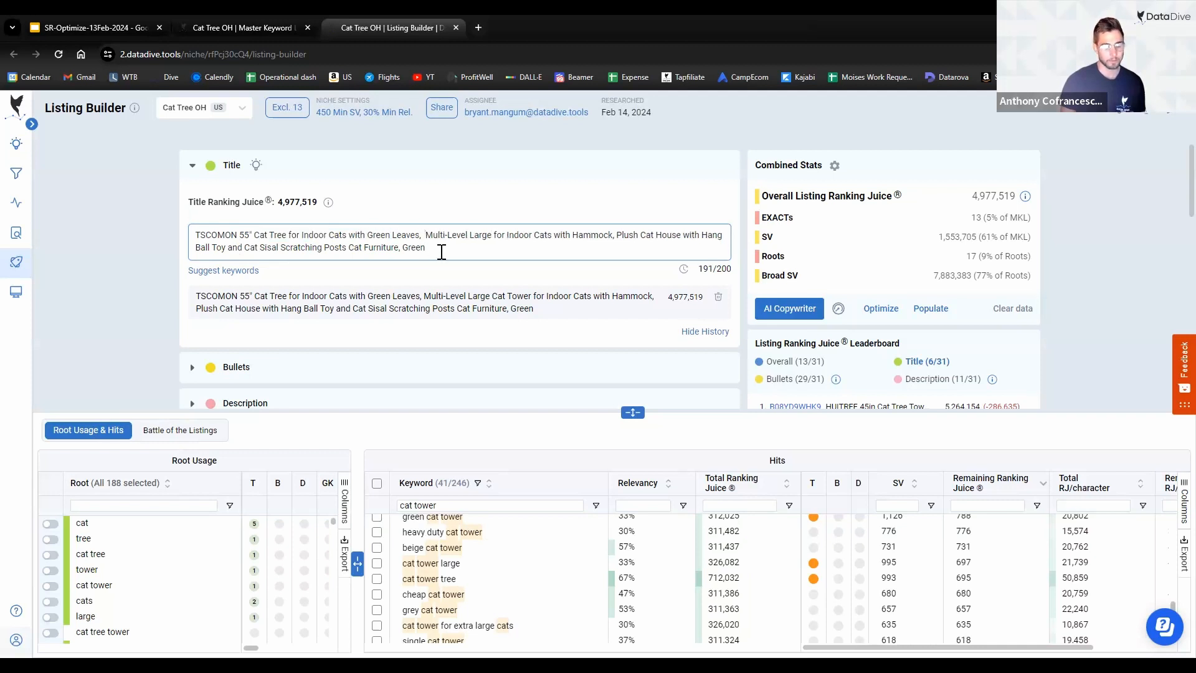
text(Cat Tower)
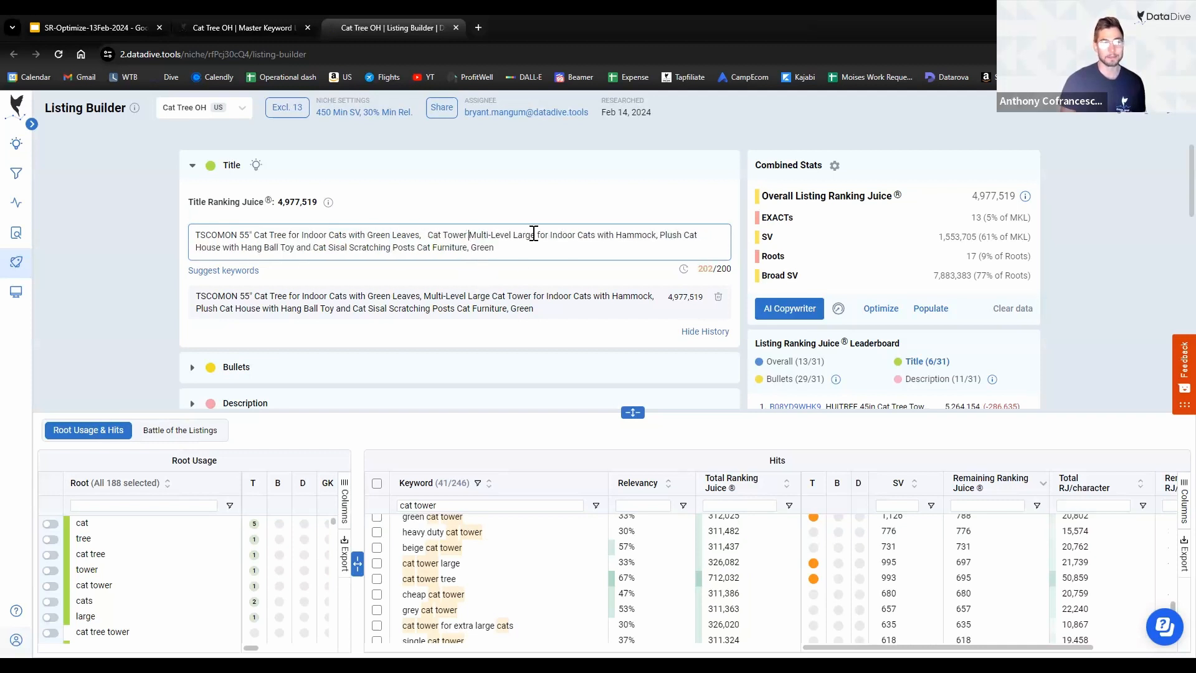
drag(535, 235, 514, 235)
key(BackSpace)
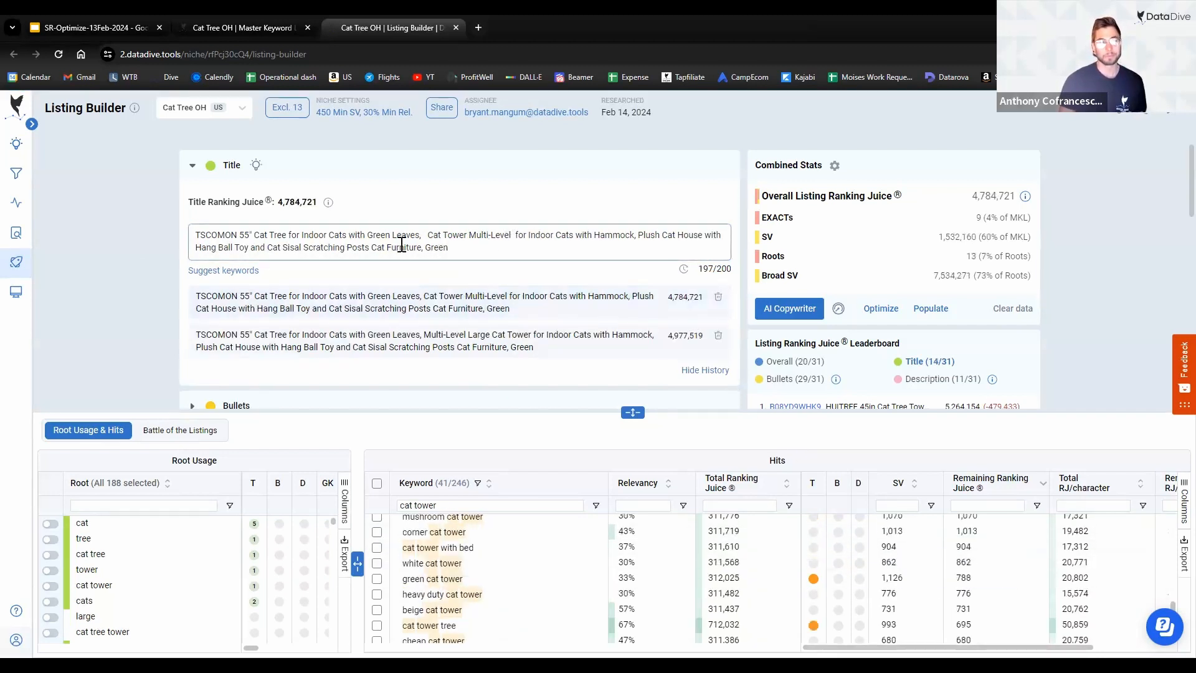
Step: Move "Cat Tower" to the front of the title, directly before "Cat Tree", and rescore the title
drag(428, 238, 465, 238)
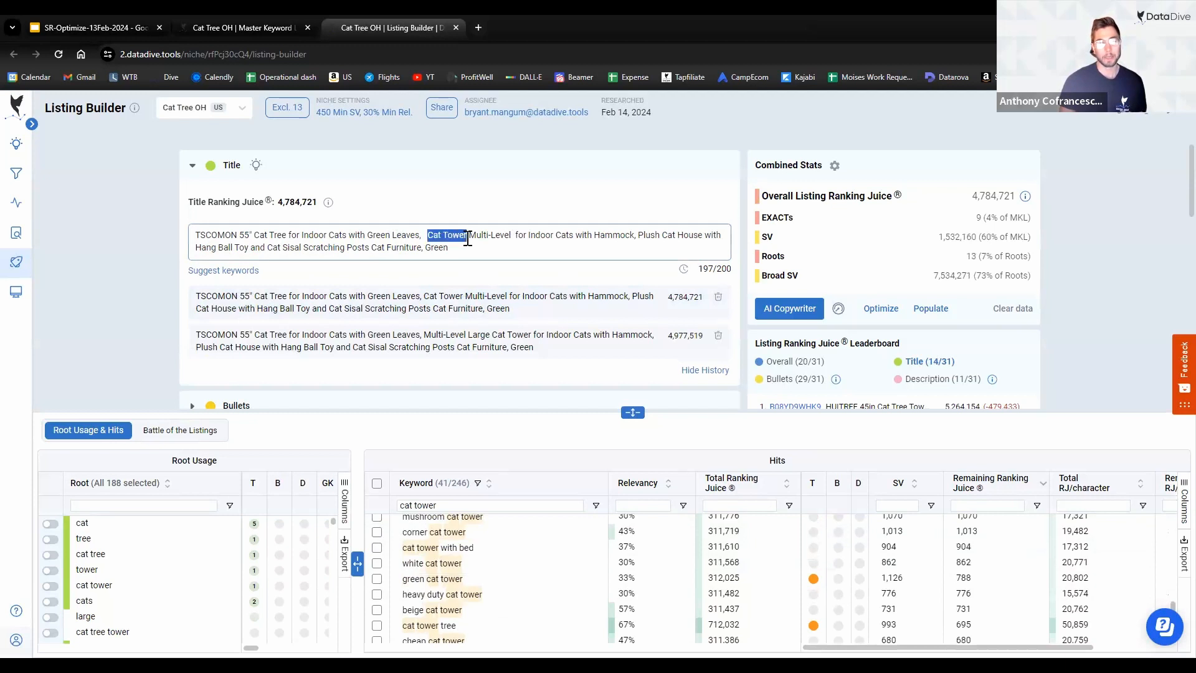
key(BackSpace)
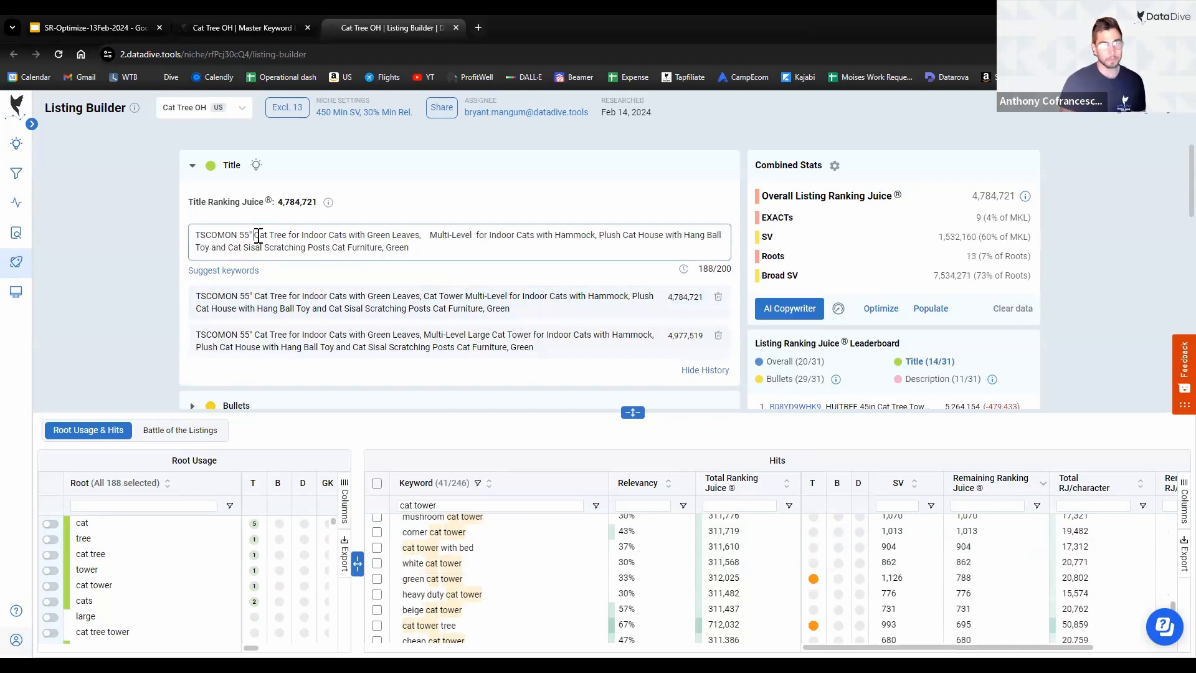
text(Cat Tower)
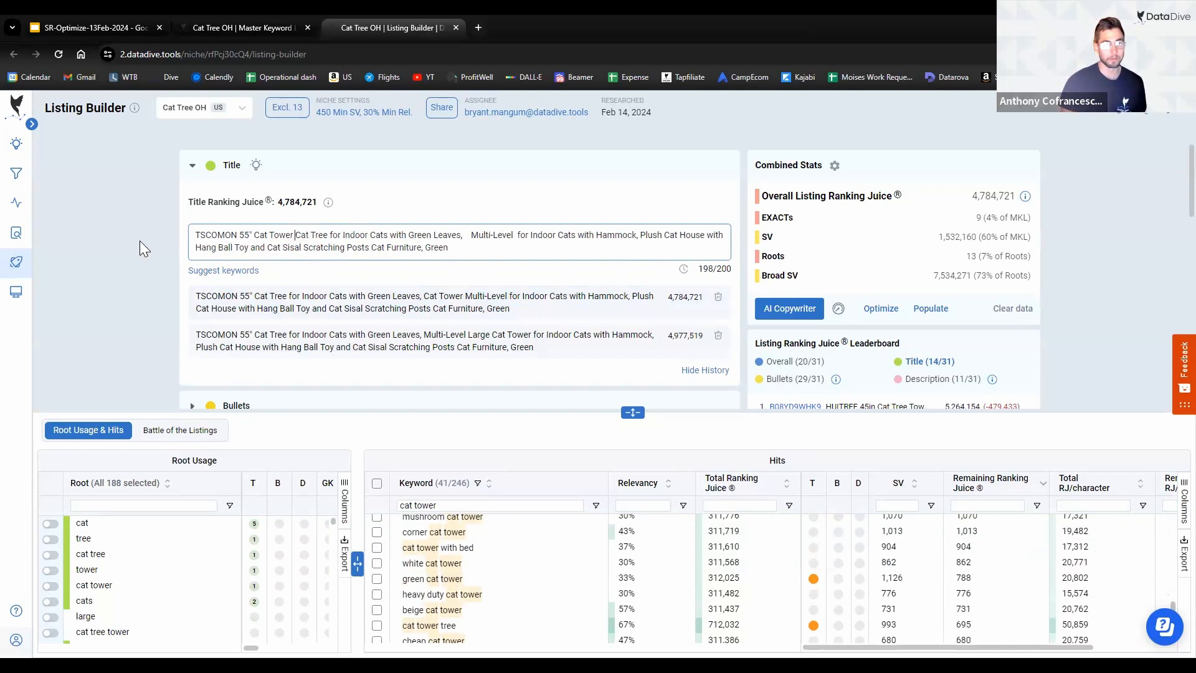
click(404, 285)
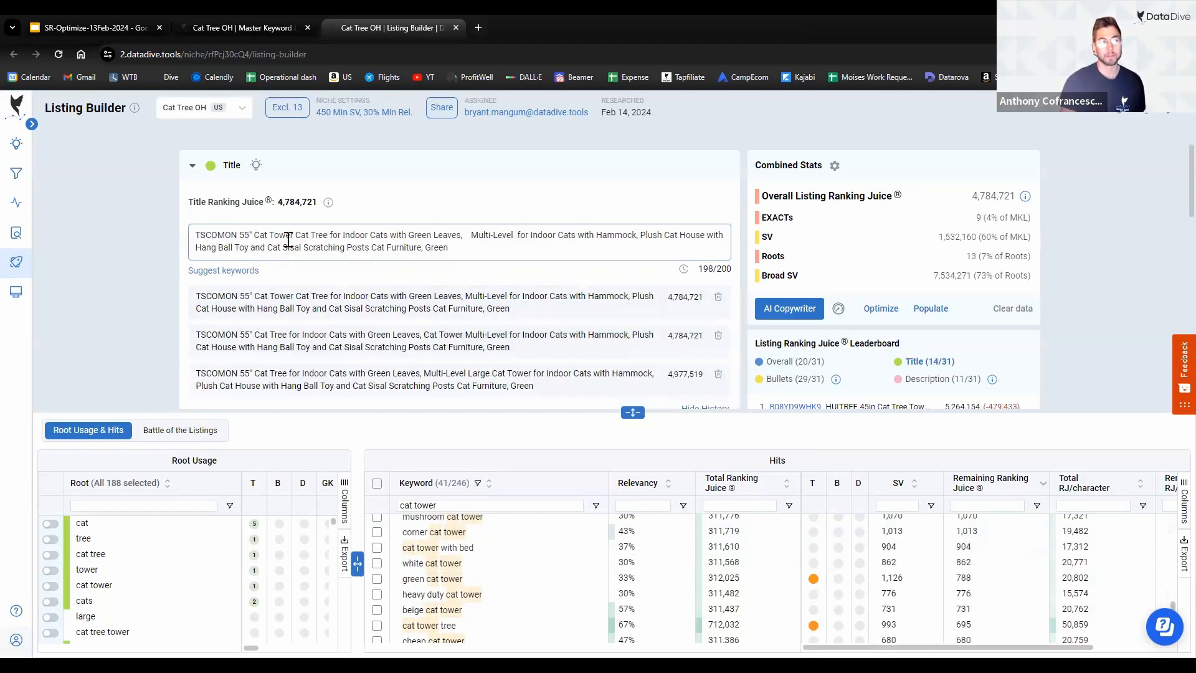
Step: Insert a dash between "Cat Tower" and "Cat Tree" and replace the comma after "Green Leaves" with a dash
text(-)
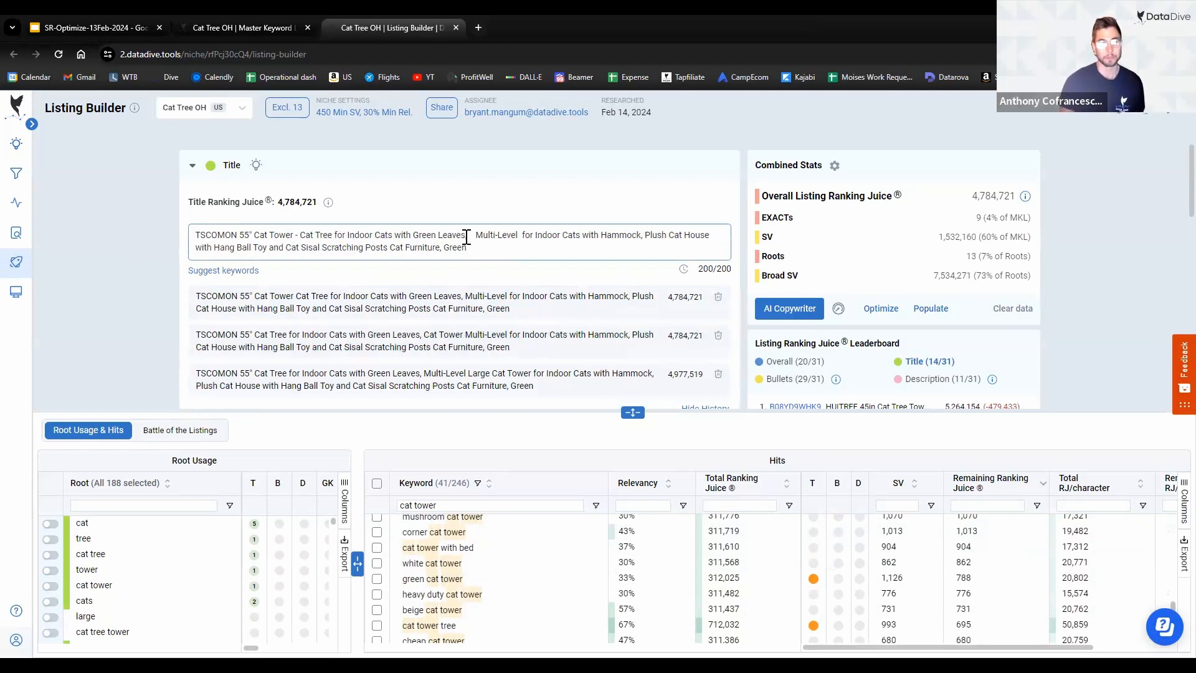
drag(467, 238, 481, 241)
key(BackSpace)
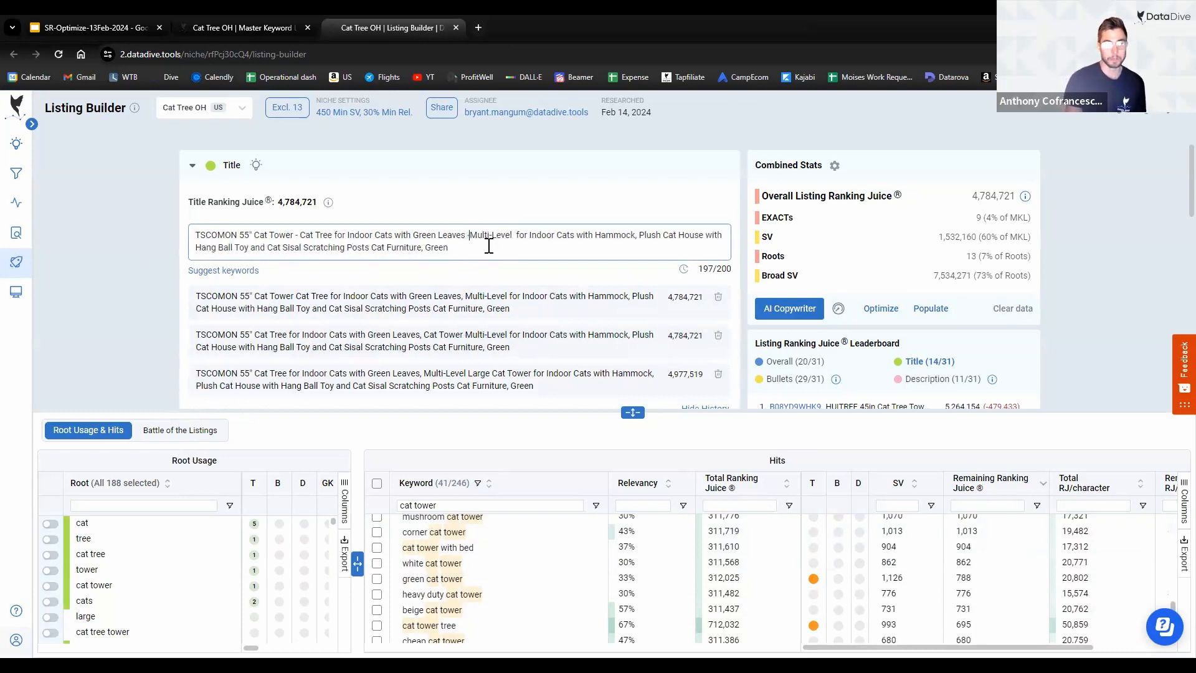
text(-)
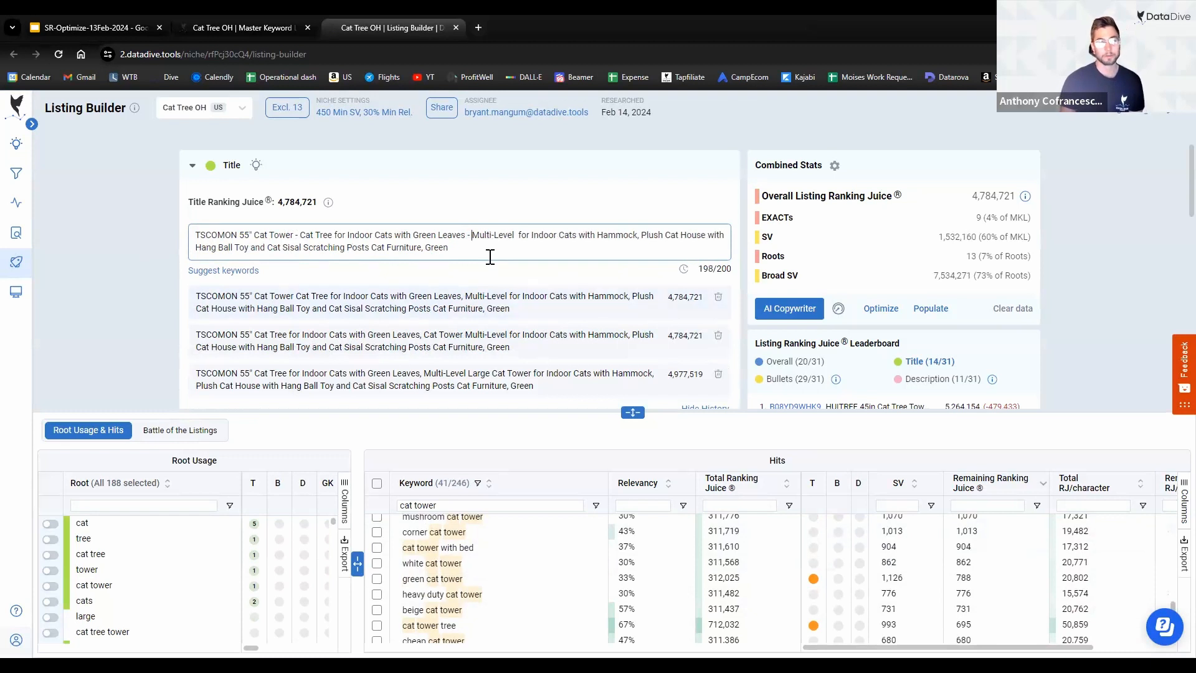
Step: Filter the keyword hits by "multi" and remove the extra space after "Multi-Level" in the title
click(485, 498)
text(multi)
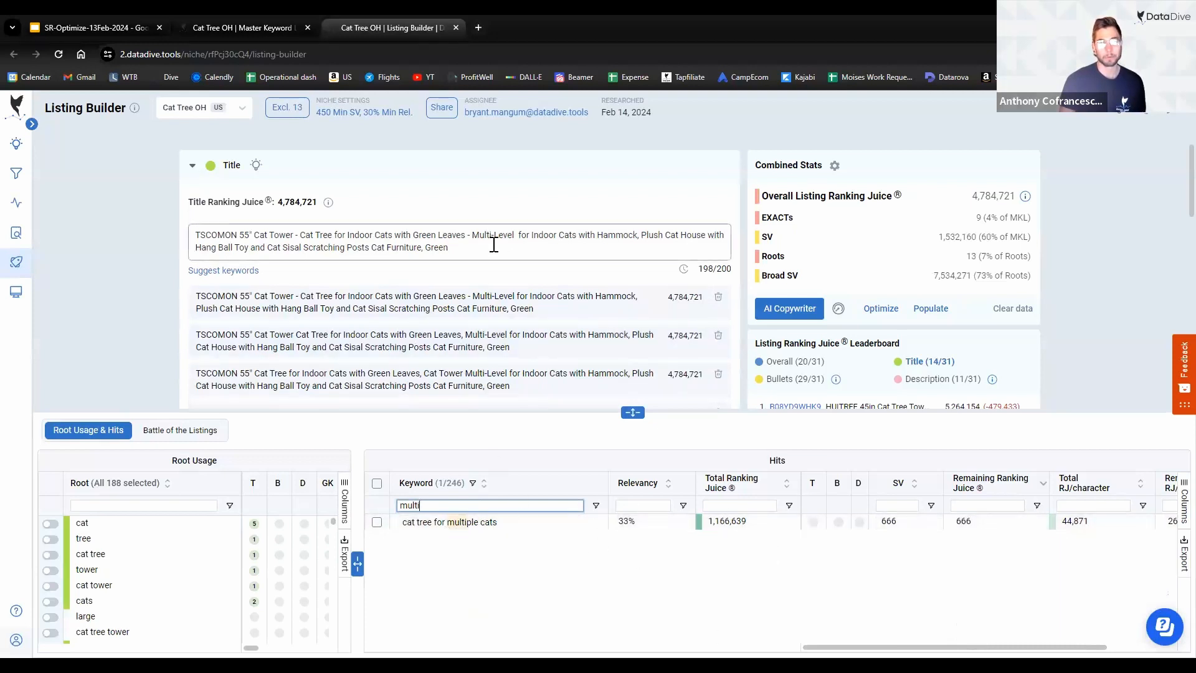
click(510, 234)
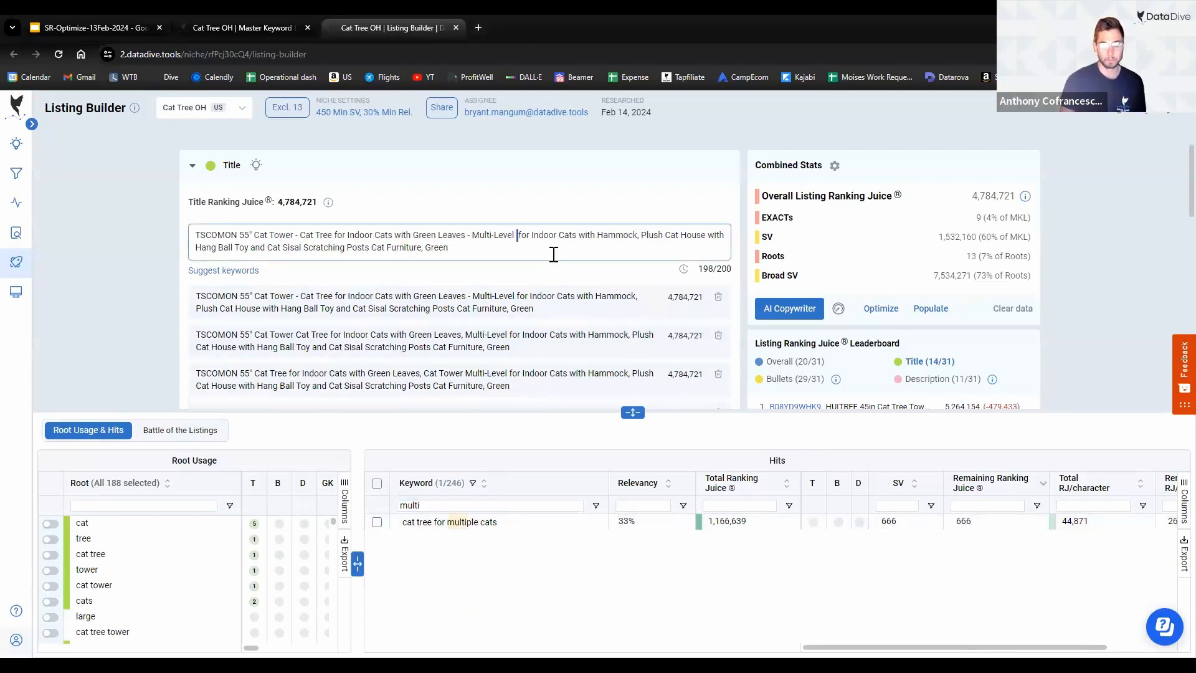
key(BackSpace)
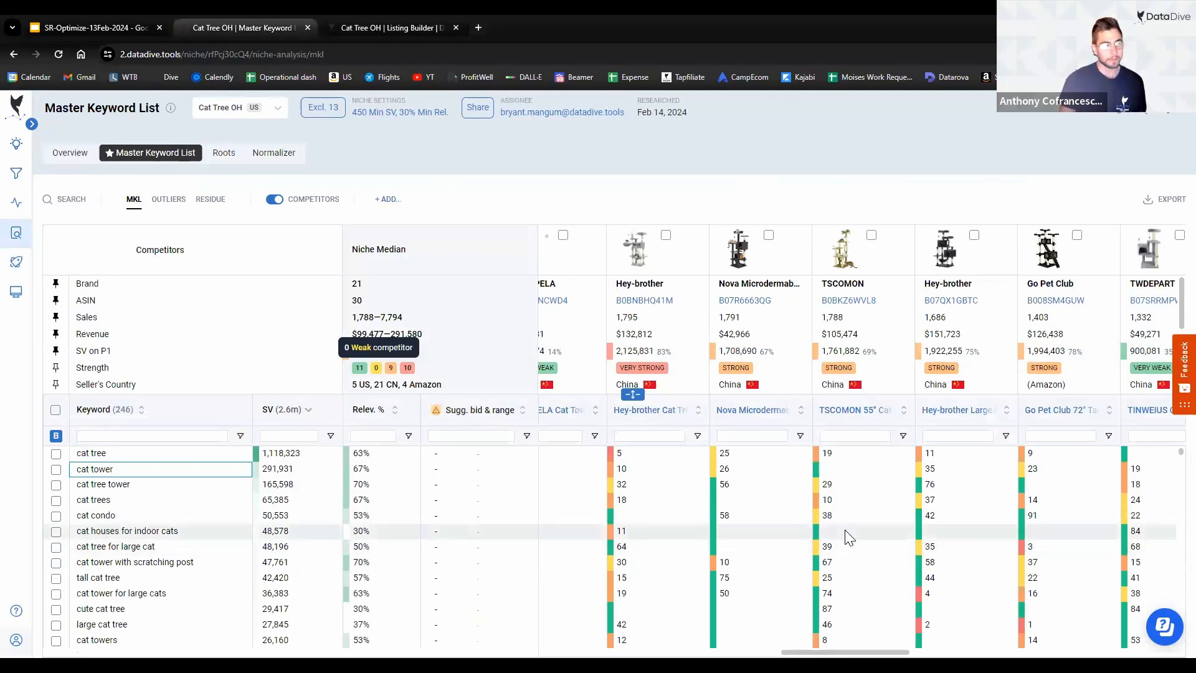
right_click(103, 540)
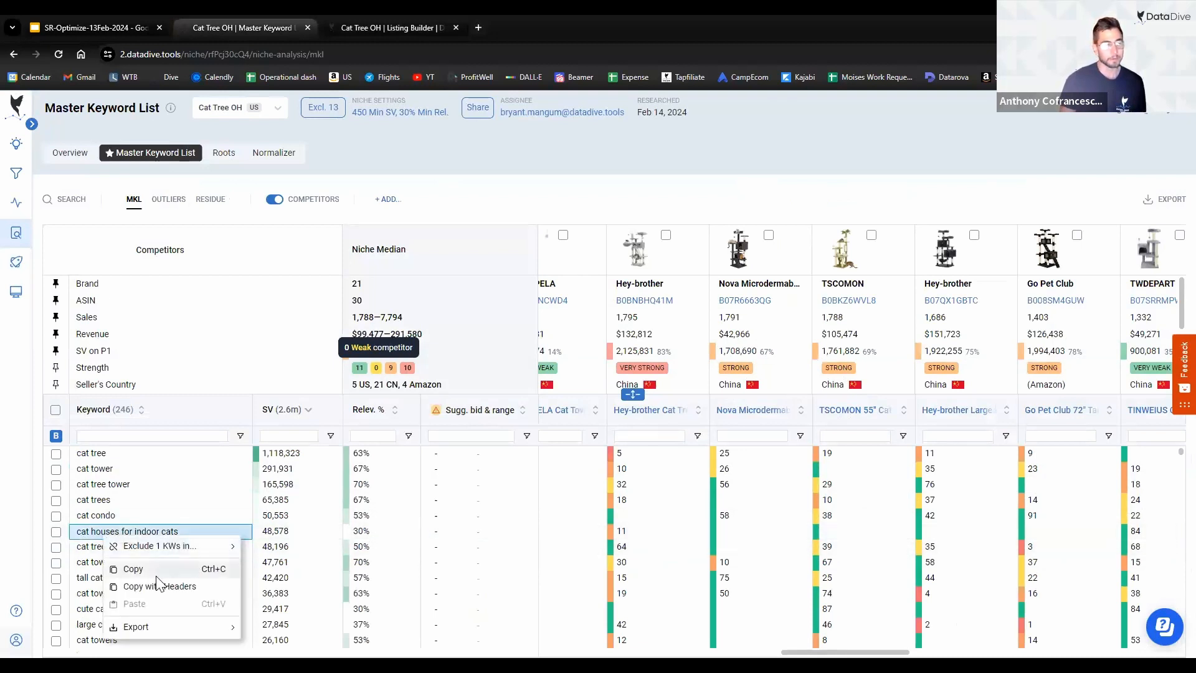
click(378, 28)
click(292, 29)
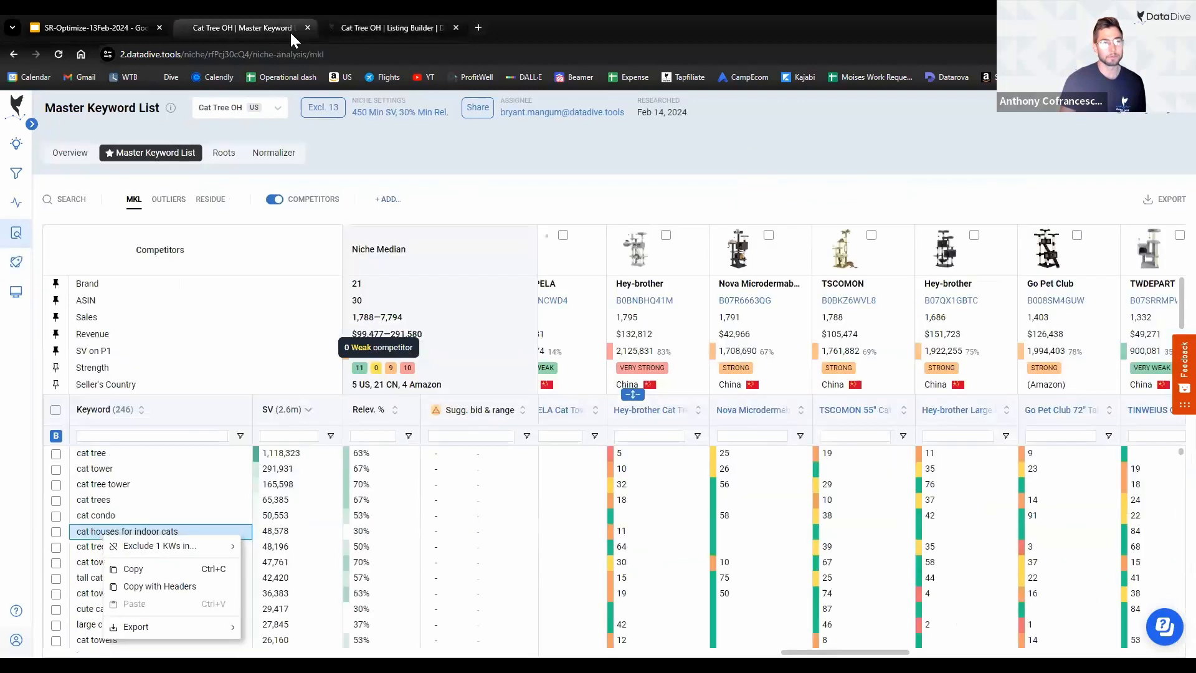
click(863, 309)
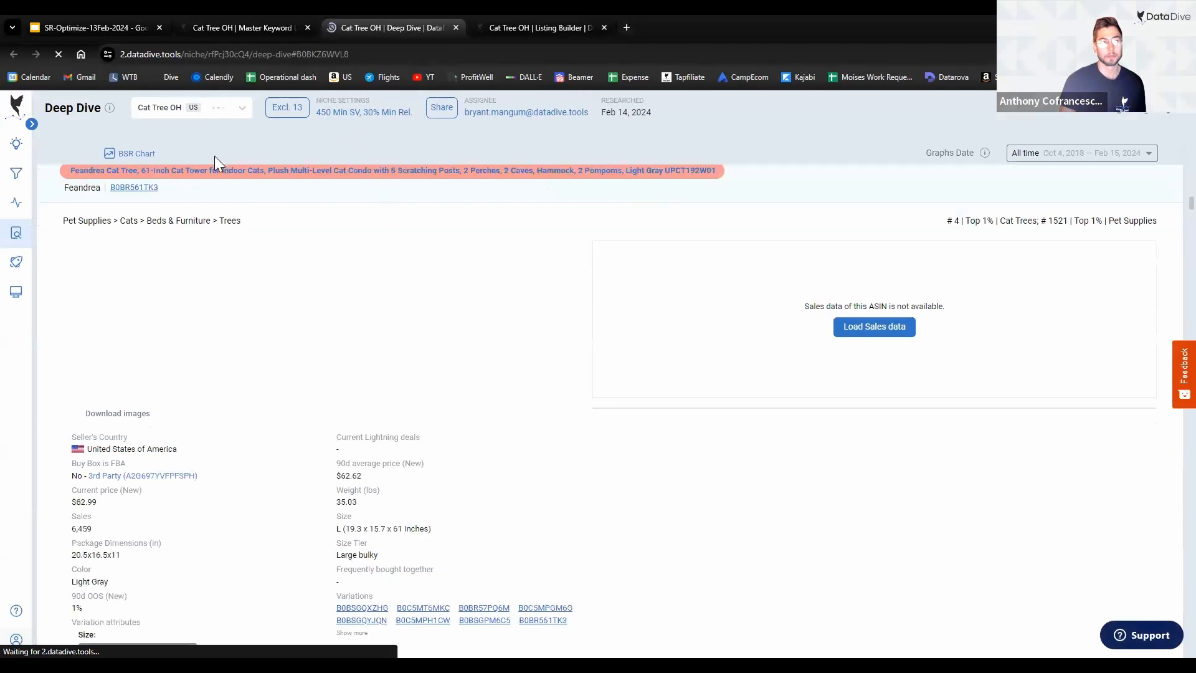
key(ctrl+w)
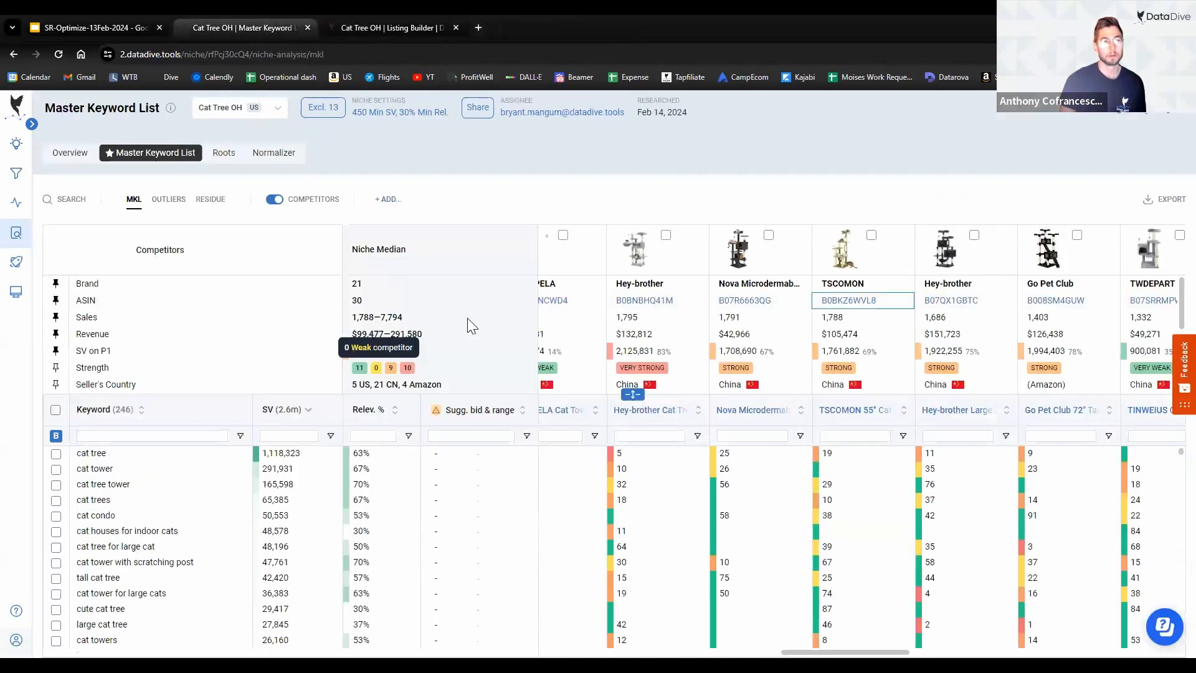
Step: Open TSCOMON's Amazon product page from the Master Keyword List, and collapse the title section in the Listing Builder to reach the bullets
click(880, 300)
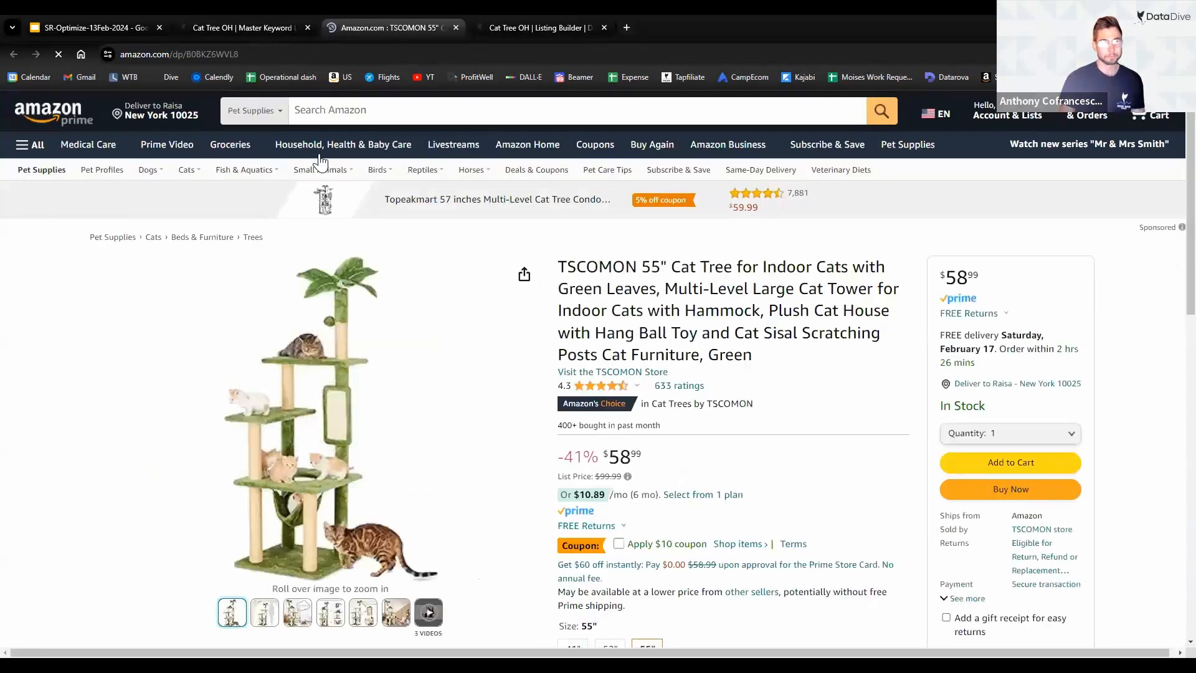
click(529, 24)
scroll(523, 318, down, 5)
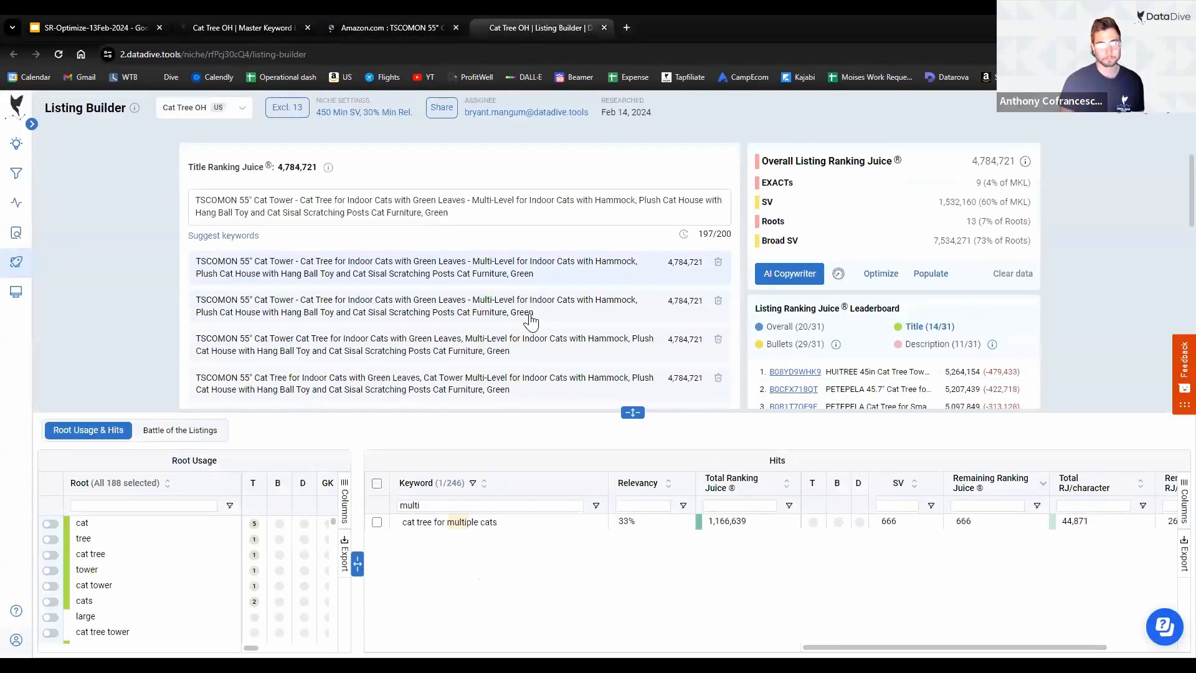
click(213, 174)
scroll(430, 287, down, 4)
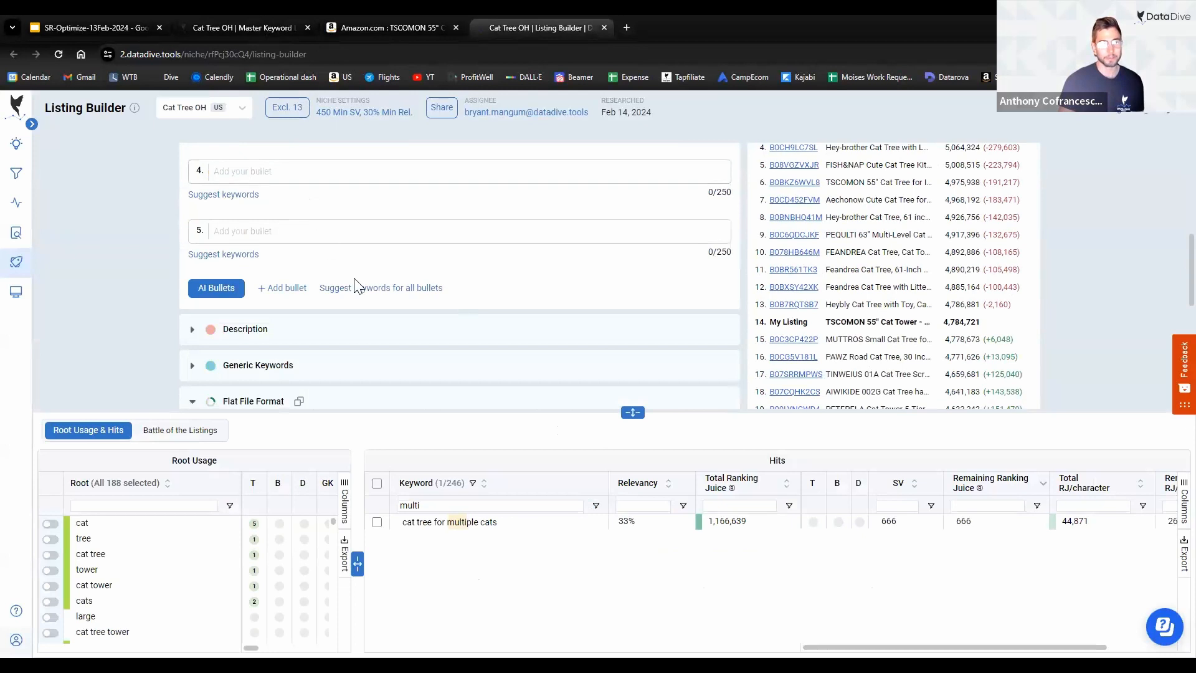
scroll(352, 299, up, 5)
scroll(342, 315, down, 2)
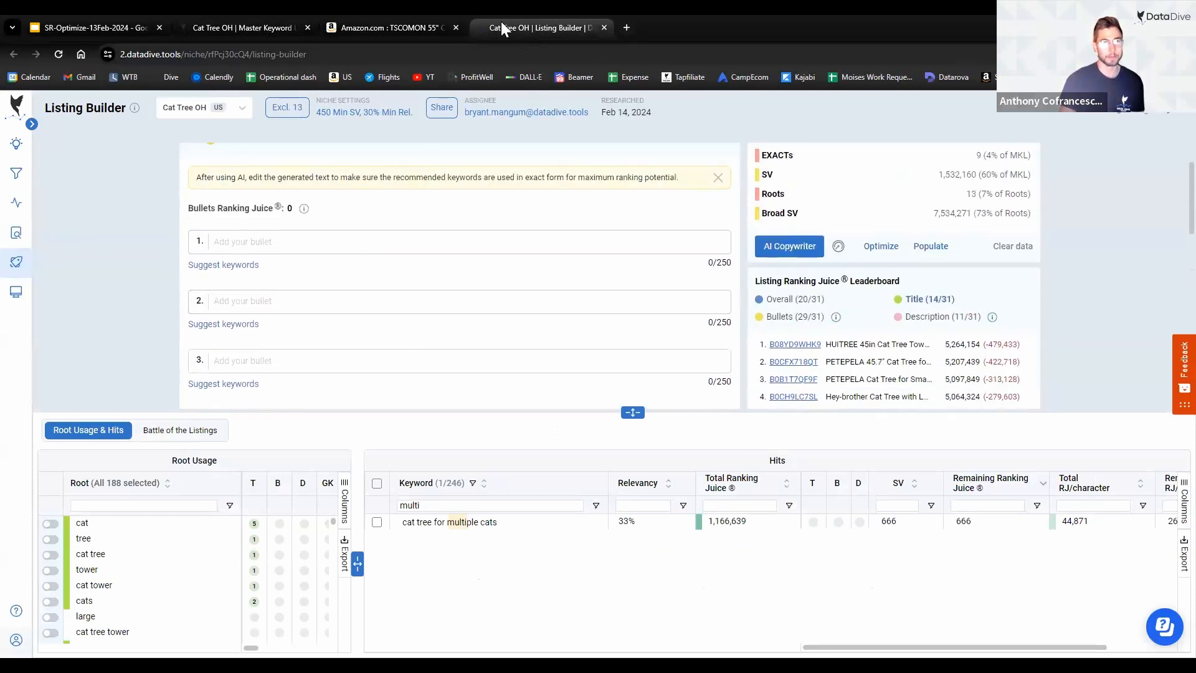
Step: Copy the "Huge Versatile Fun Center" bullet from the Amazon page into bullet 1 of the Listing Builder
key(ctrl+shift+Tab)
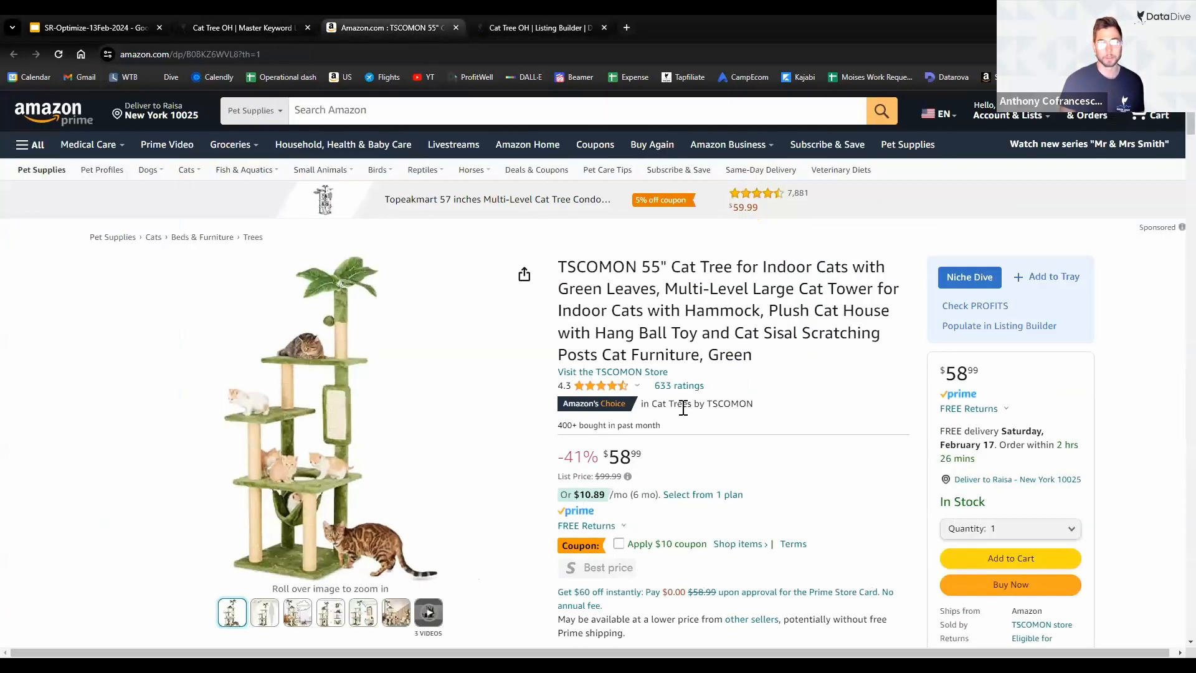
scroll(684, 409, down, 8)
drag(773, 377, 580, 322)
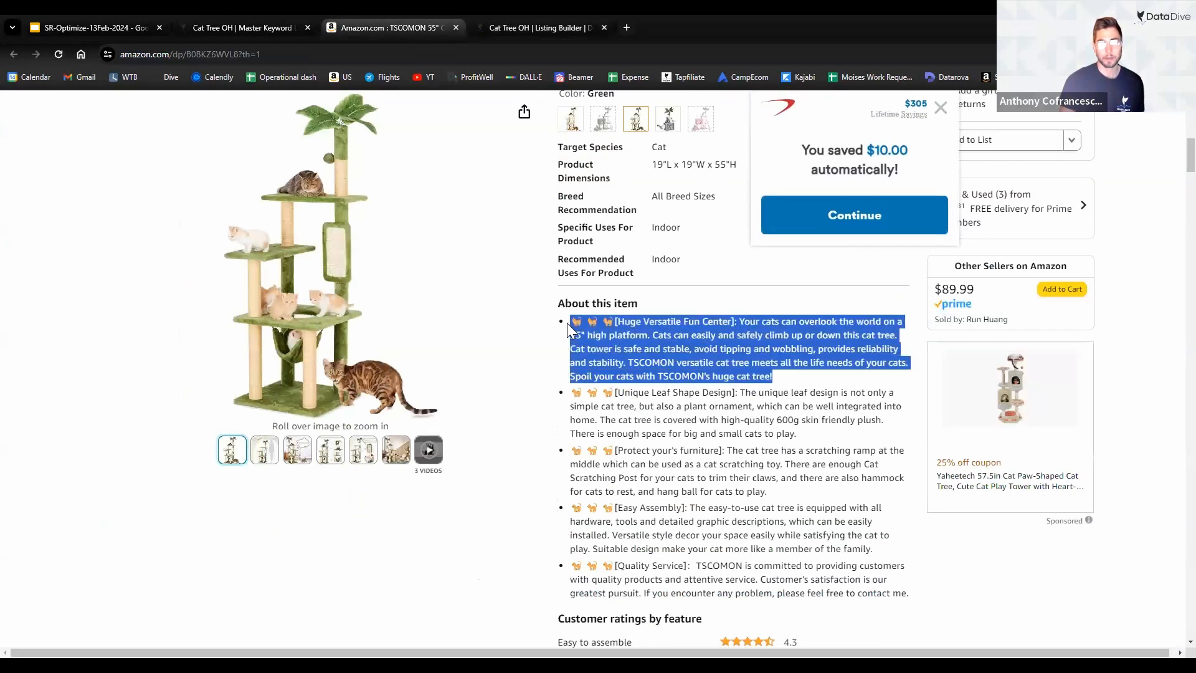
click(548, 25)
click(290, 242)
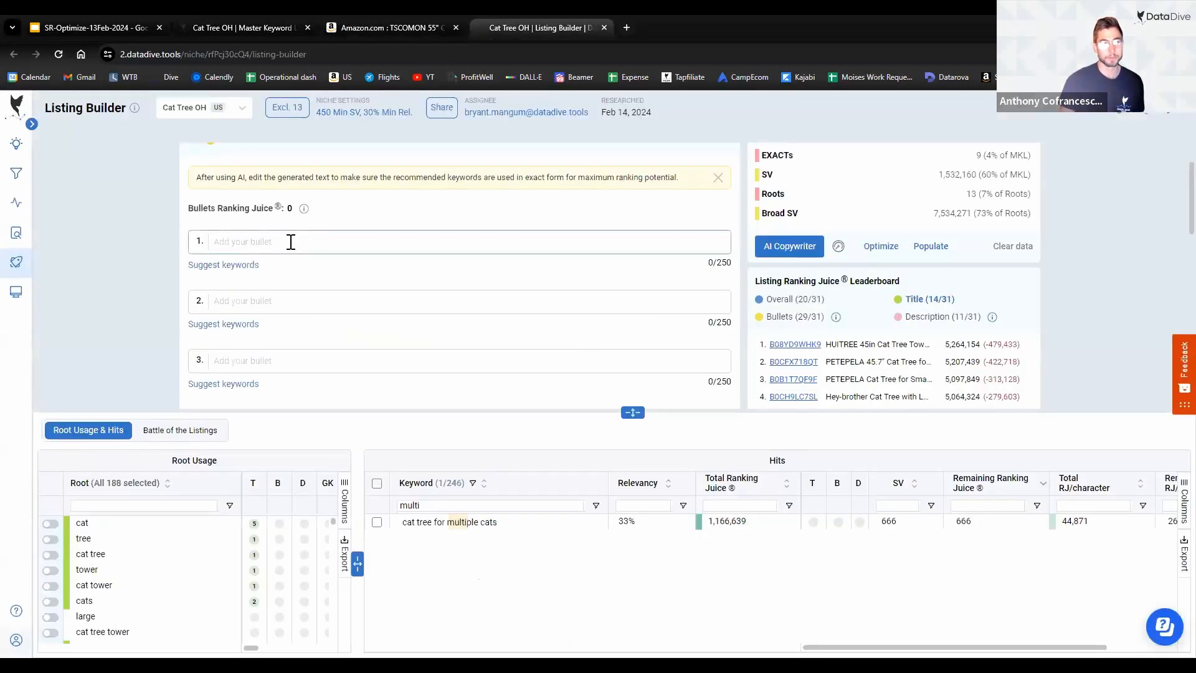
text(🐈 🐈 🐈[Huge Versatile Fun Center]: Your cats can overlook the world on a 55" high platform. Cats can easily and safely climb up or down this cat tree. Cat tower is safe and stable, avoid tipping and wobbling, provides reliability and stability. TSCOMON versatile cat tree meets all the life needs of your cats. Spoil your cats with TSCOMON's huge cat tree!)
Step: Copy the "Unique Leaf Shape Design" bullet from the Amazon page into bullet 2 of the Listing Builder
click(356, 23)
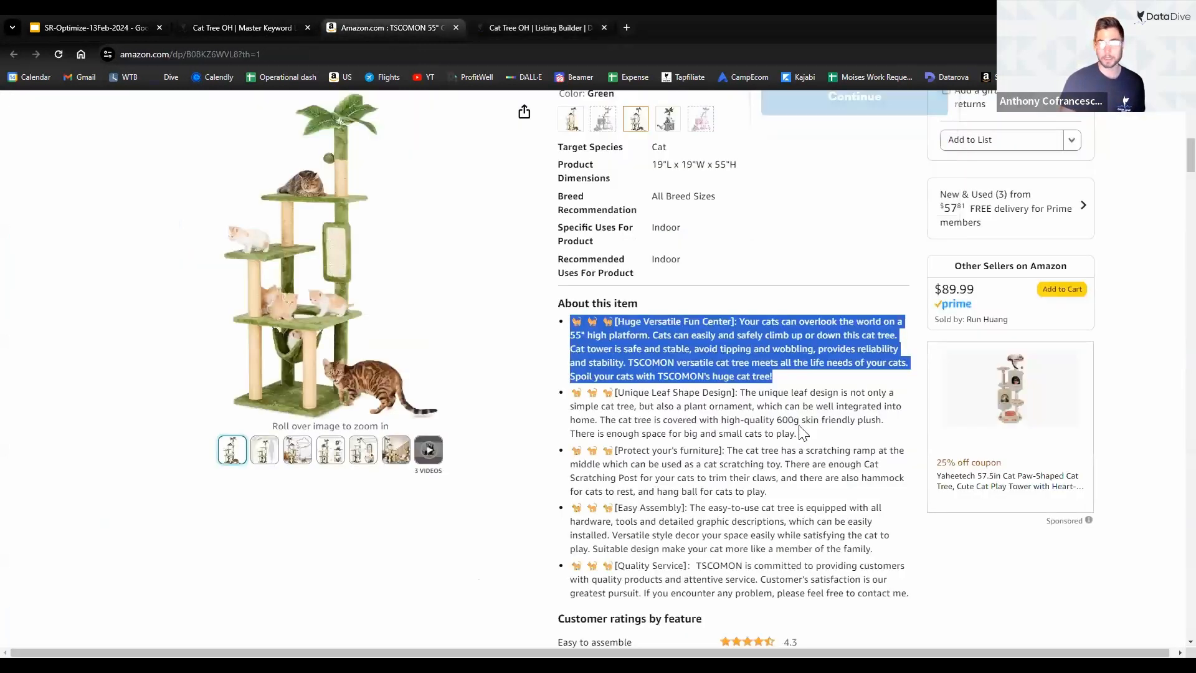
drag(798, 436, 559, 403)
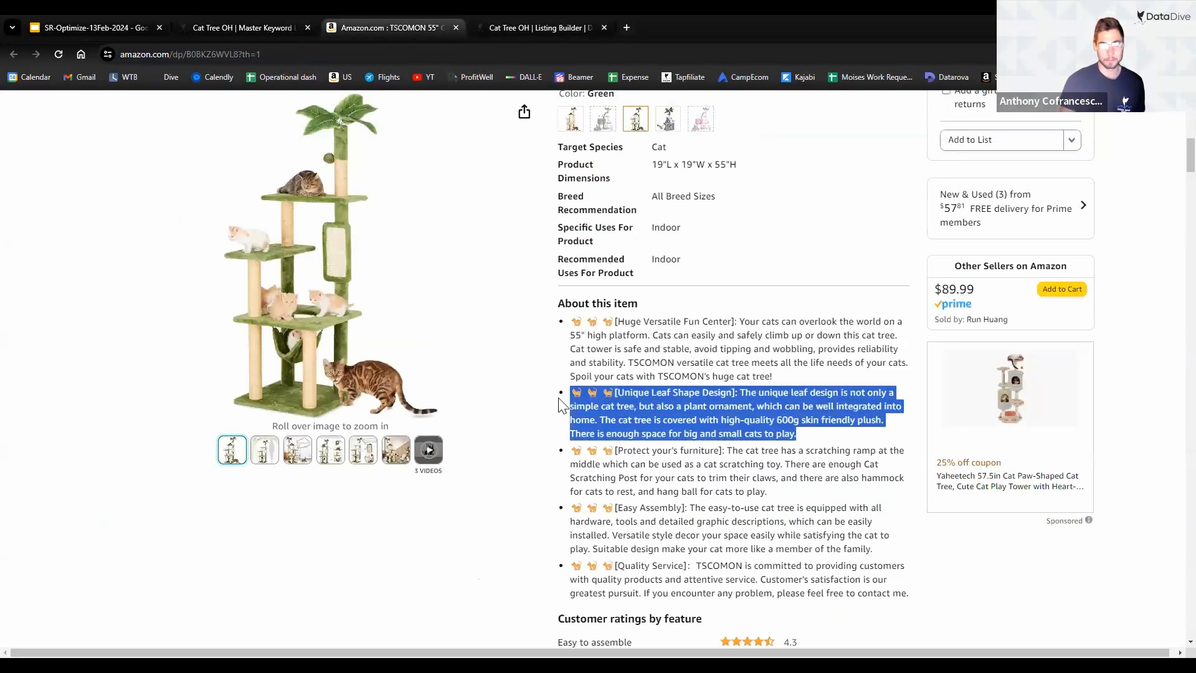
key(ctrl+c)
click(539, 27)
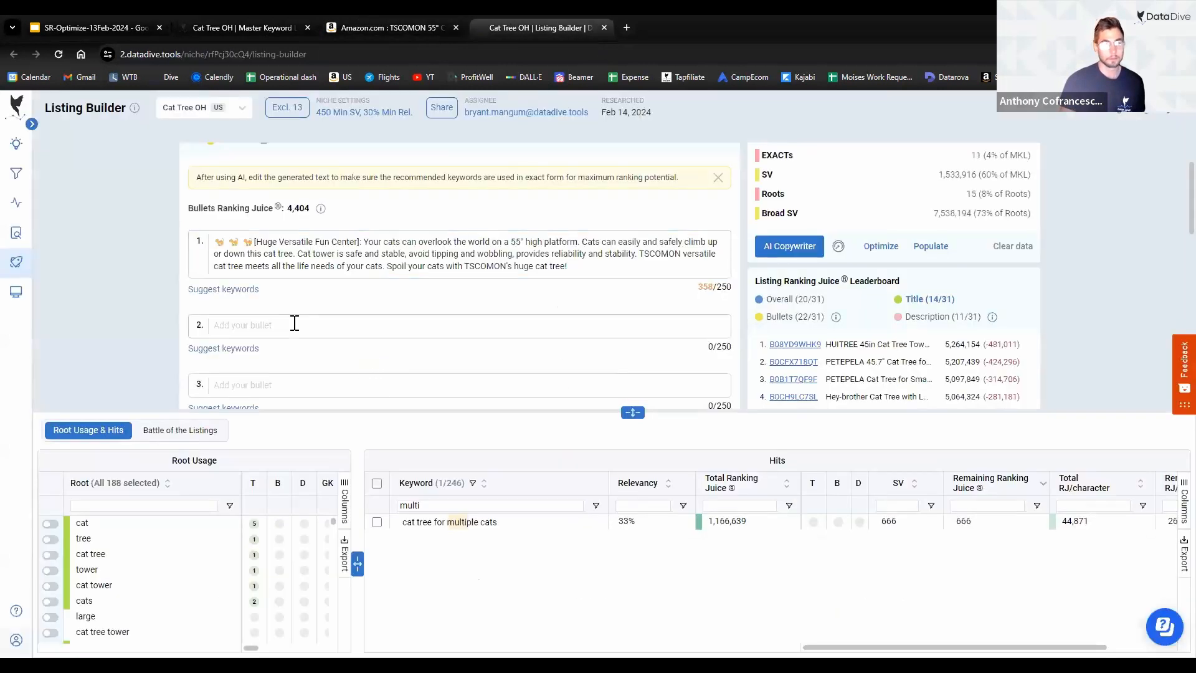
click(298, 327)
key(ctrl+v)
Step: Copy the "Protect your's furniture" bullet from the Amazon page into bullet 3 of the Listing Builder
key(ctrl+shift+Tab)
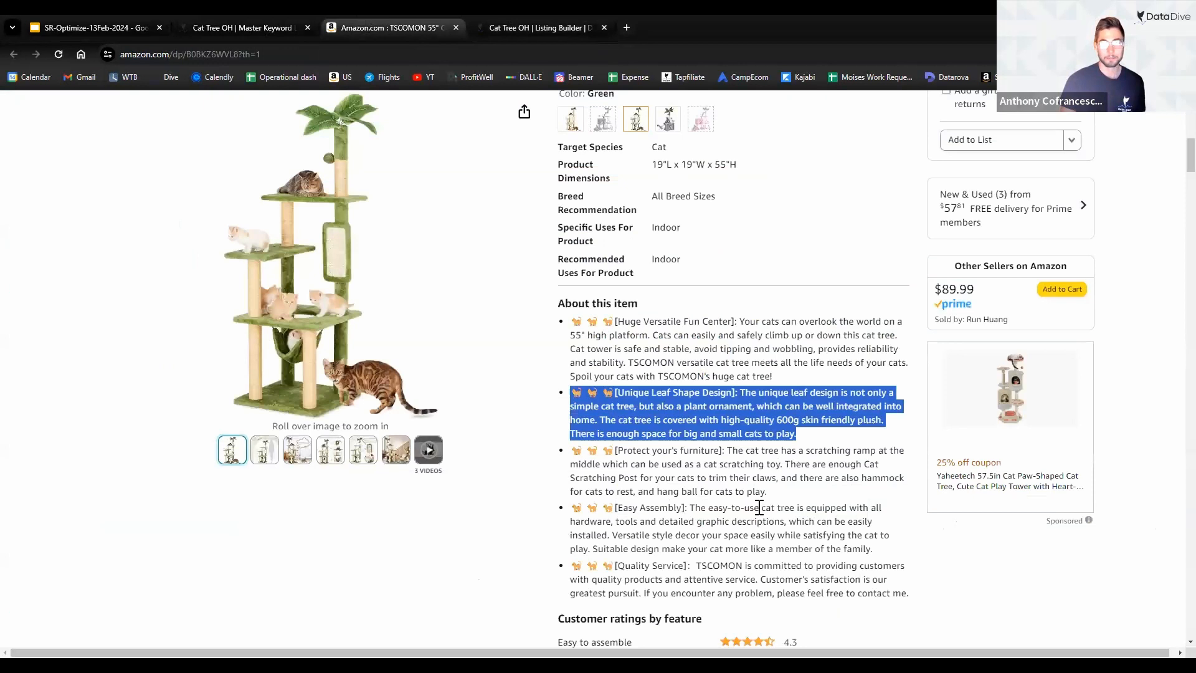
scroll(760, 508, down, 2)
drag(771, 368, 576, 328)
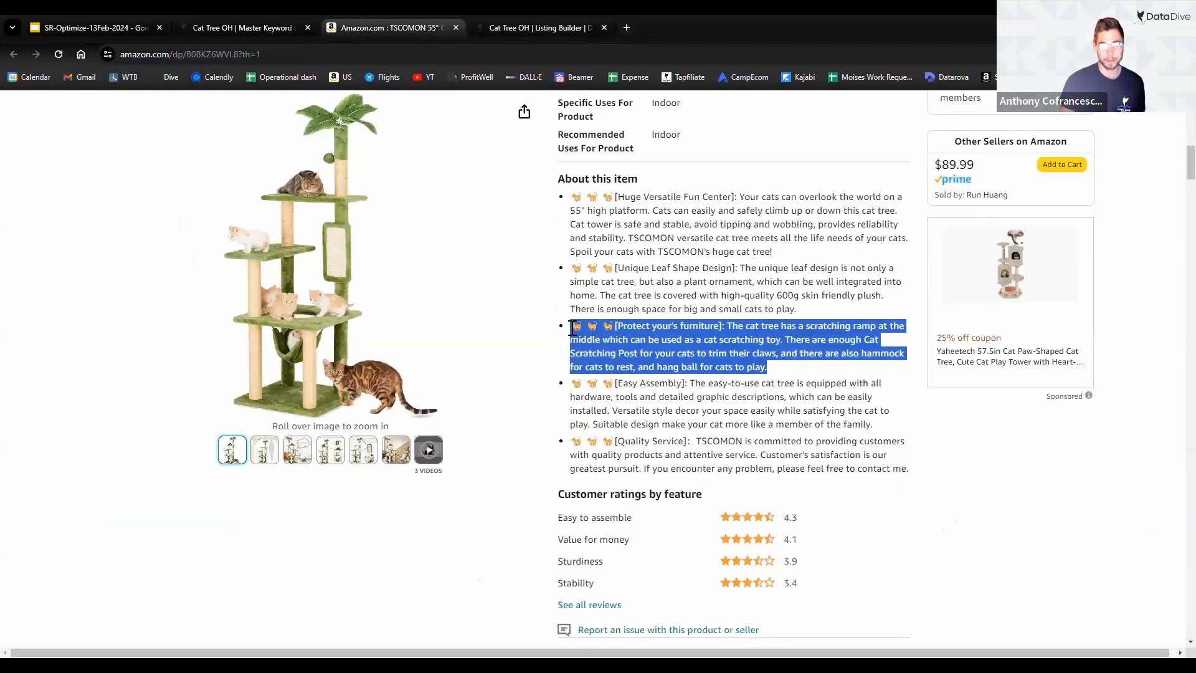
click(562, 26)
scroll(308, 349, down, 2)
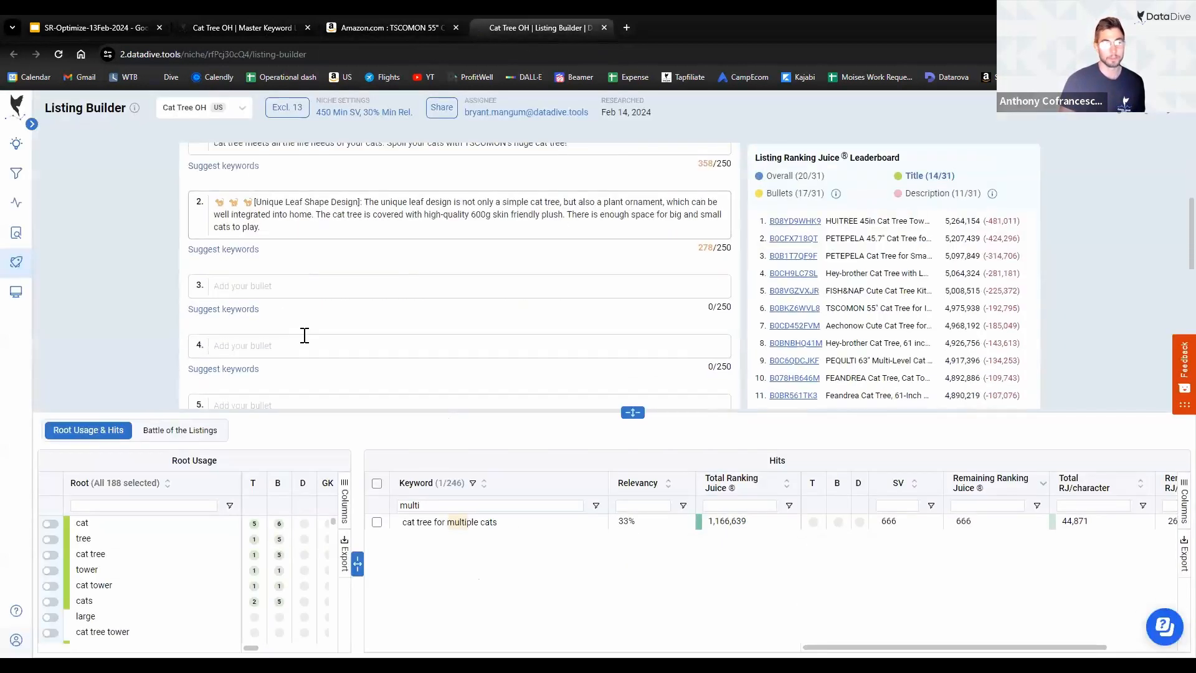
click(260, 285)
key(ctrl+v)
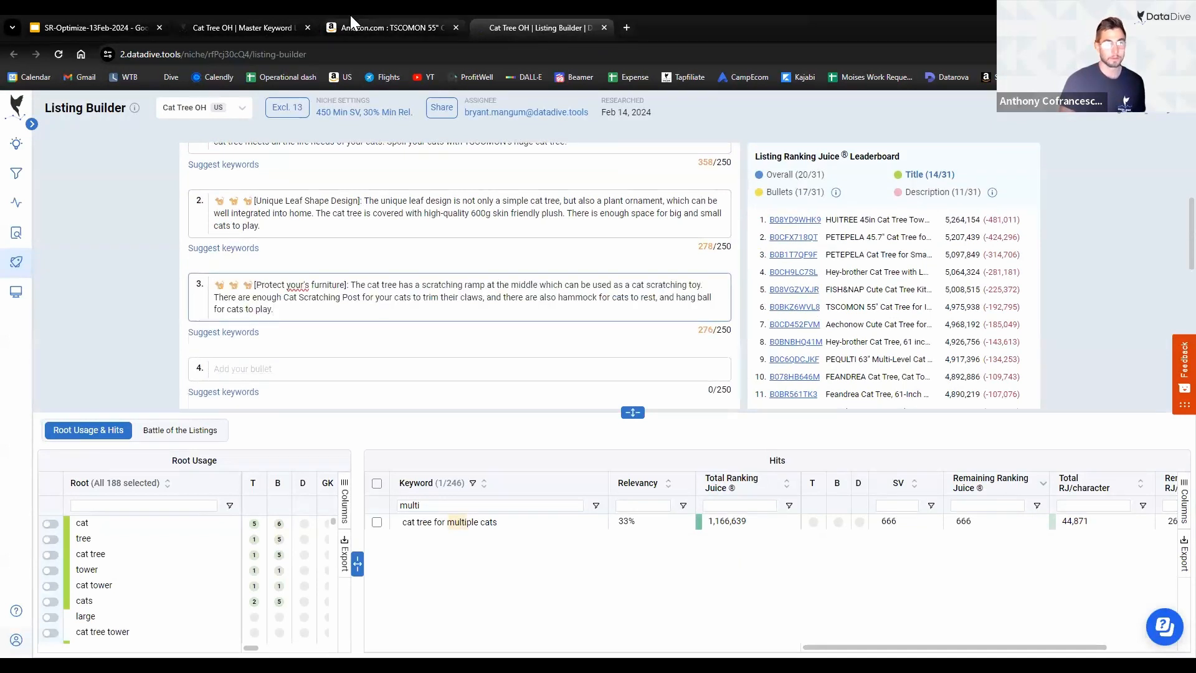
Step: Copy the "Easy Assembly" bullet from the Amazon page into bullet 4 of the Listing Builder
click(388, 28)
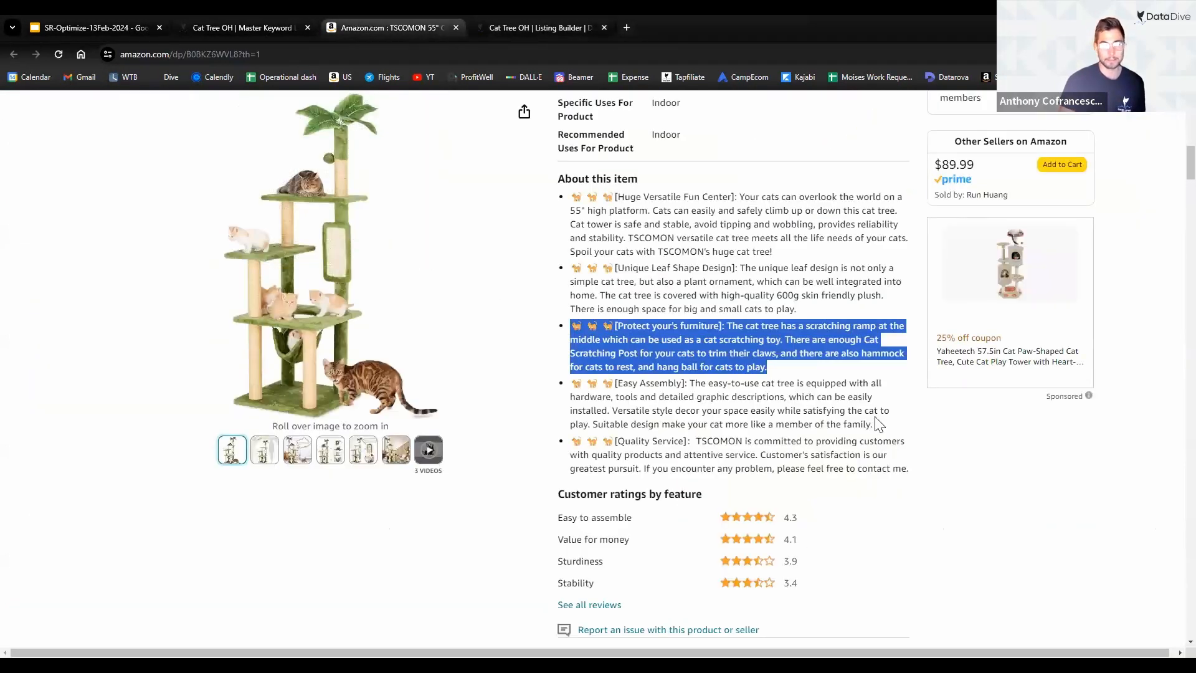
drag(876, 424, 573, 385)
key(ctrl+c)
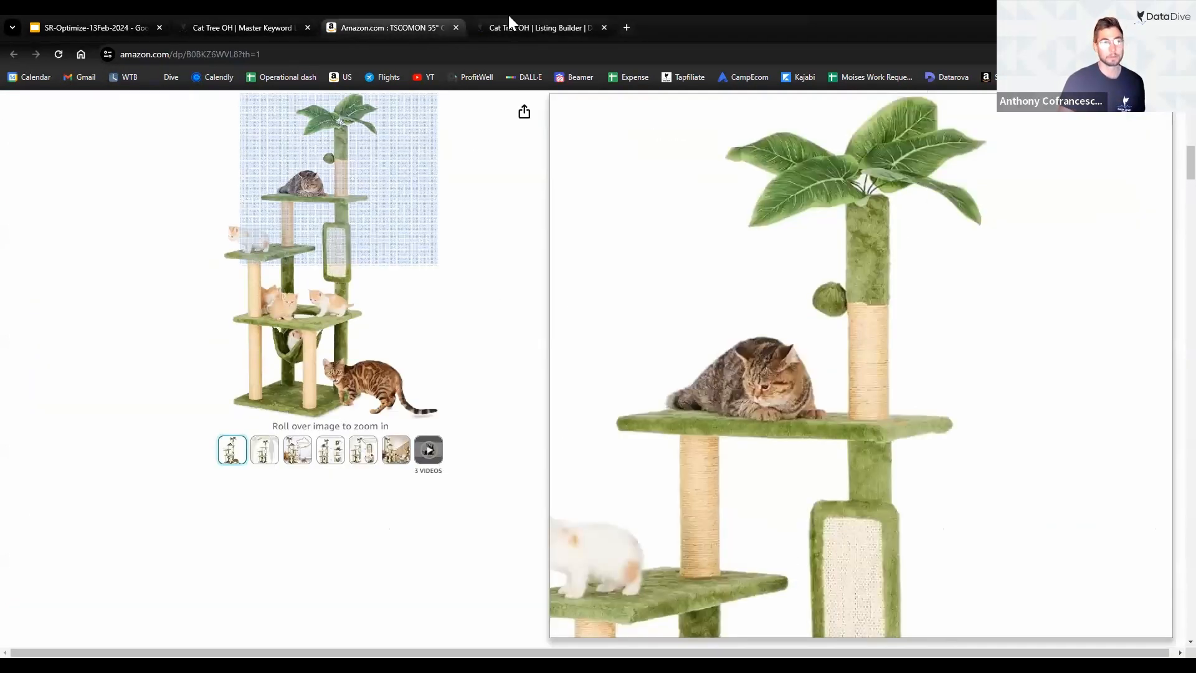
click(508, 25)
click(319, 368)
key(ctrl+v)
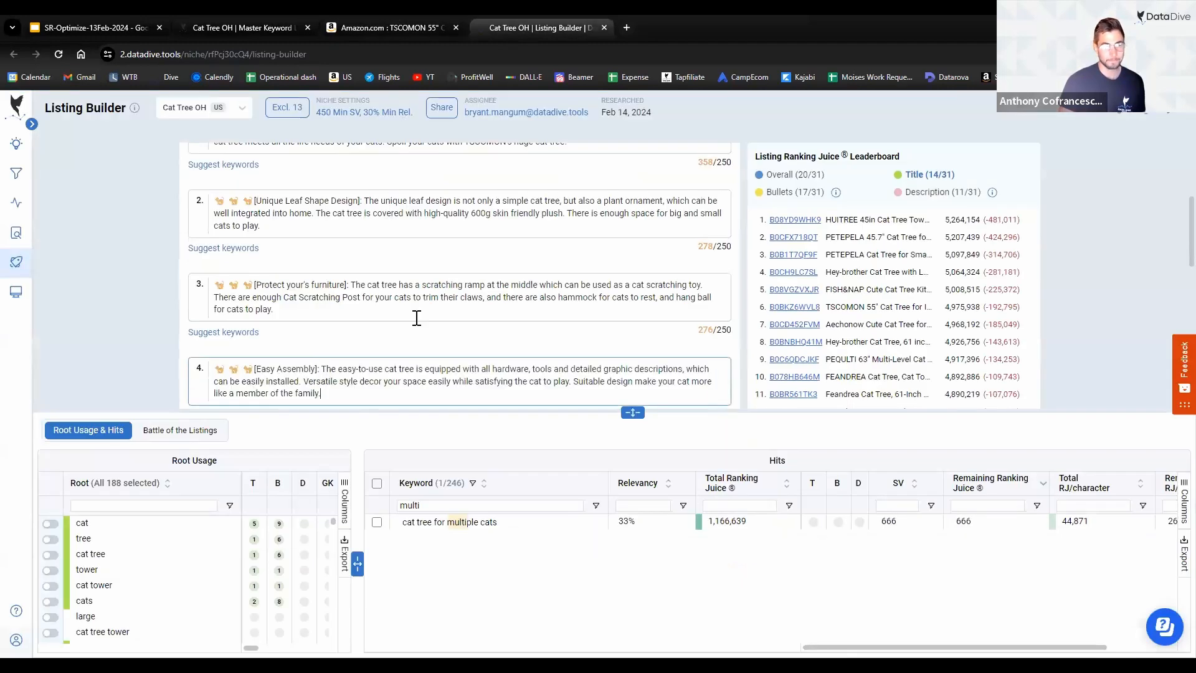
Step: Copy the "Quality Service" bullet from the Amazon page into bullet 5 of the Listing Builder and commit the entry
scroll(414, 315, down, 3)
click(411, 25)
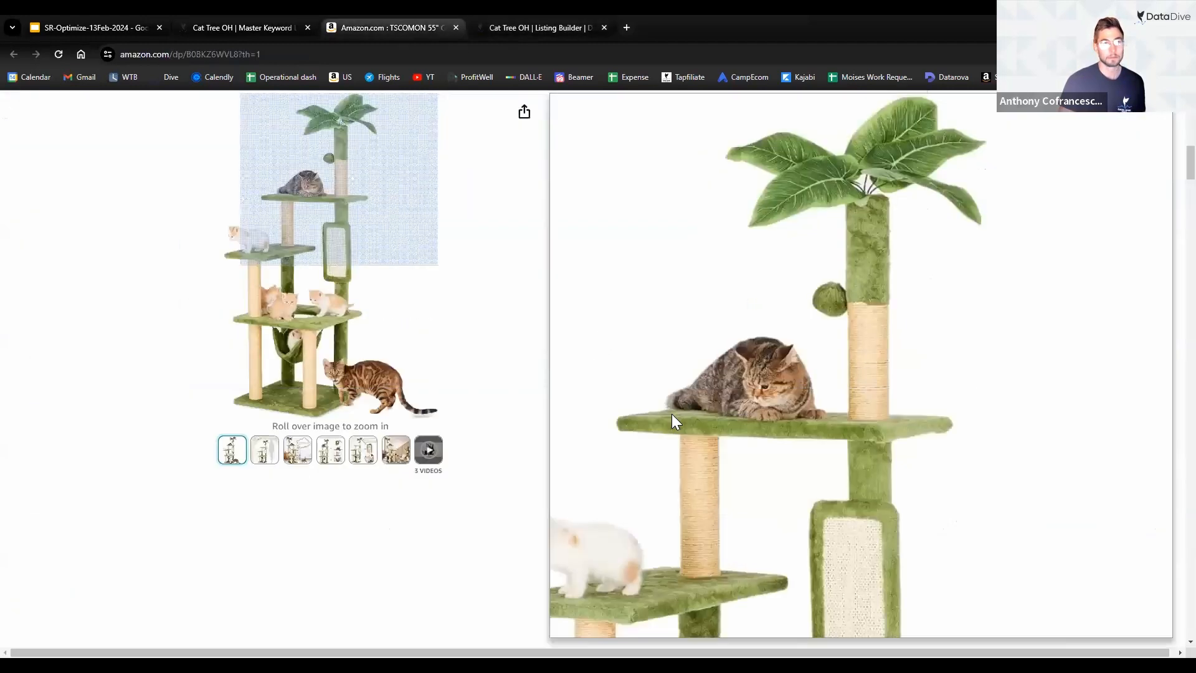
scroll(802, 501, down, 1)
drag(911, 419, 572, 377)
key(ctrl+c)
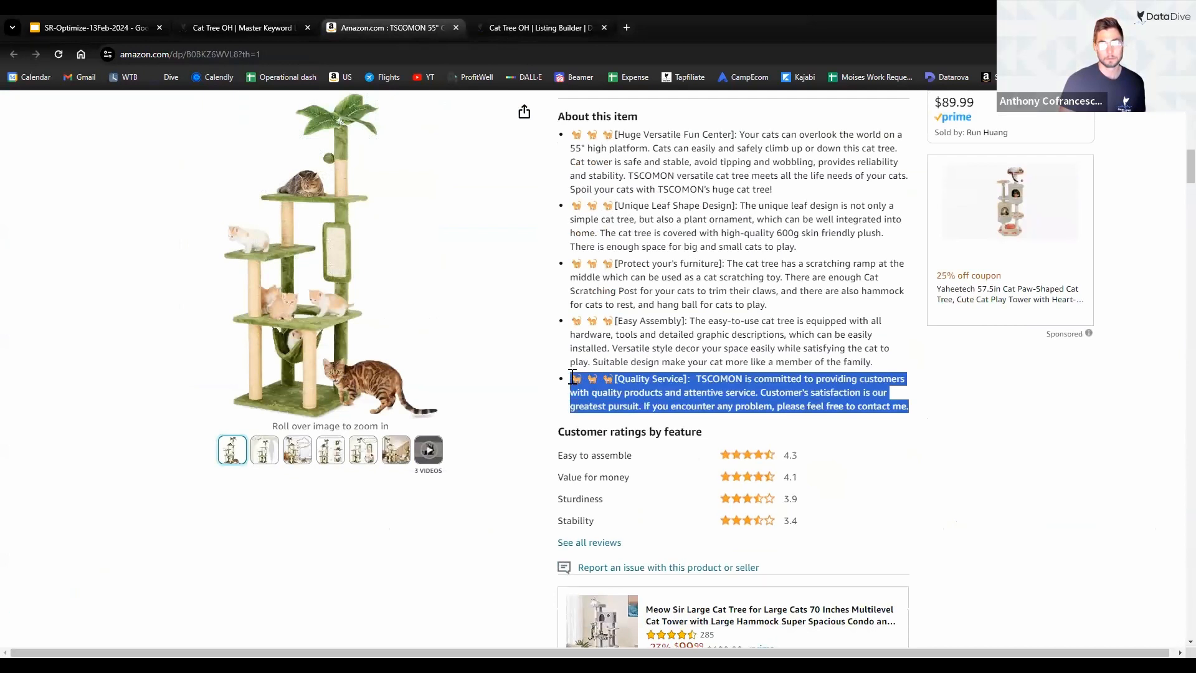
click(505, 26)
click(280, 266)
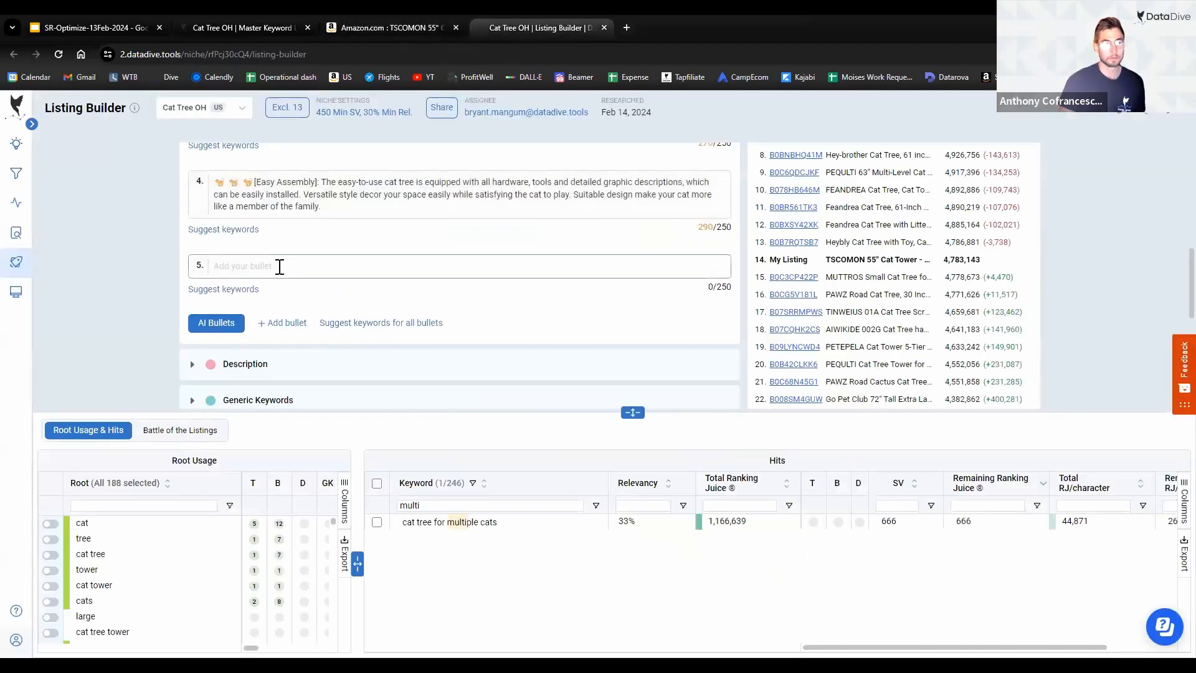
key(ctrl+v)
click(157, 242)
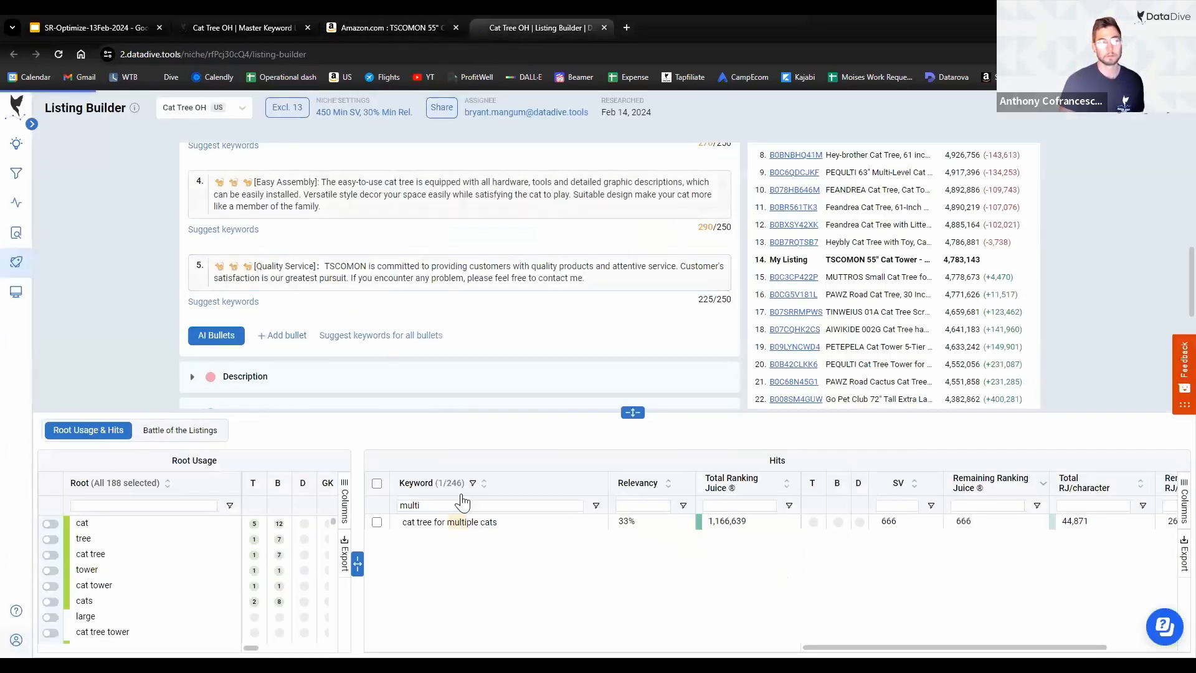
Step: Clear the keyword filter on the hits table to list every keyword again
double_click(451, 501)
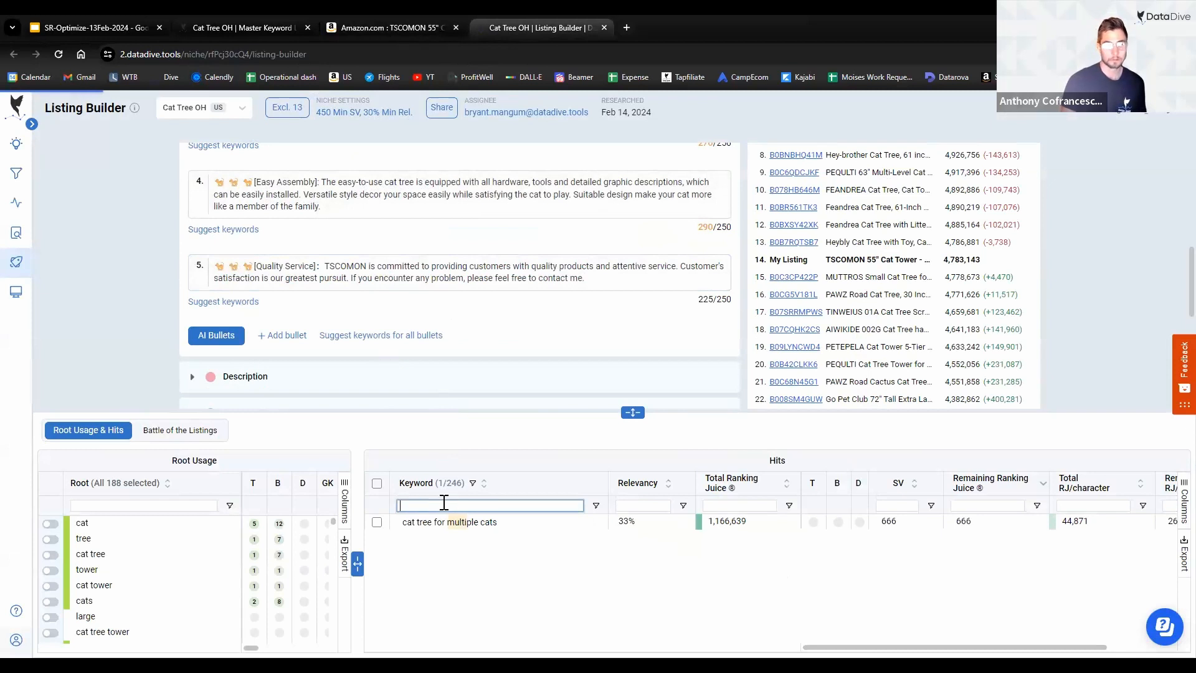
scroll(764, 604, down, 2)
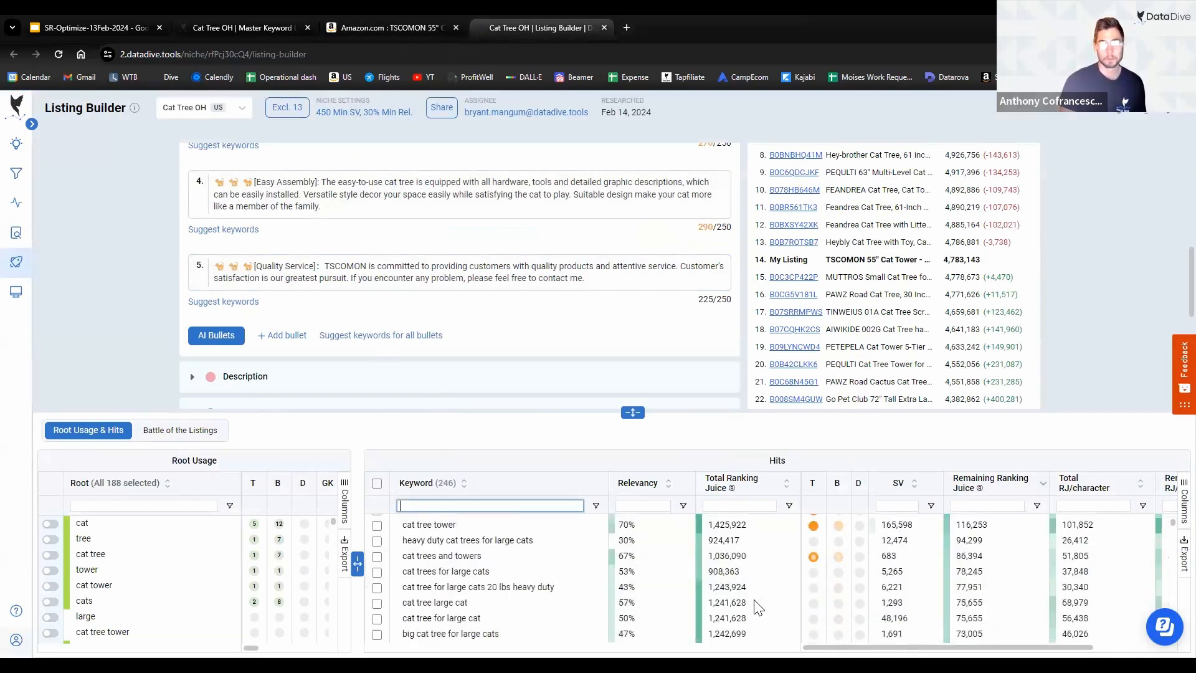
scroll(779, 598, up, 3)
Step: Show the ranking juice leaderboard for bullets and compare My Listing's position with the competitors
scroll(935, 367, up, 10)
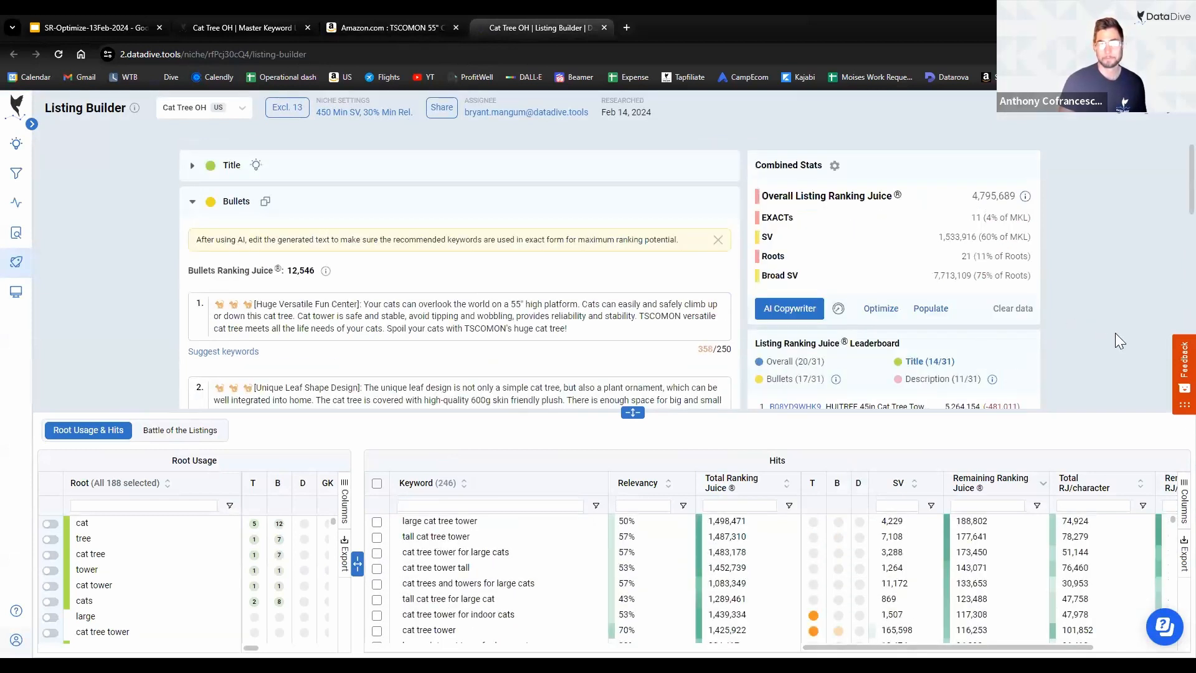
scroll(1119, 340, down, 2)
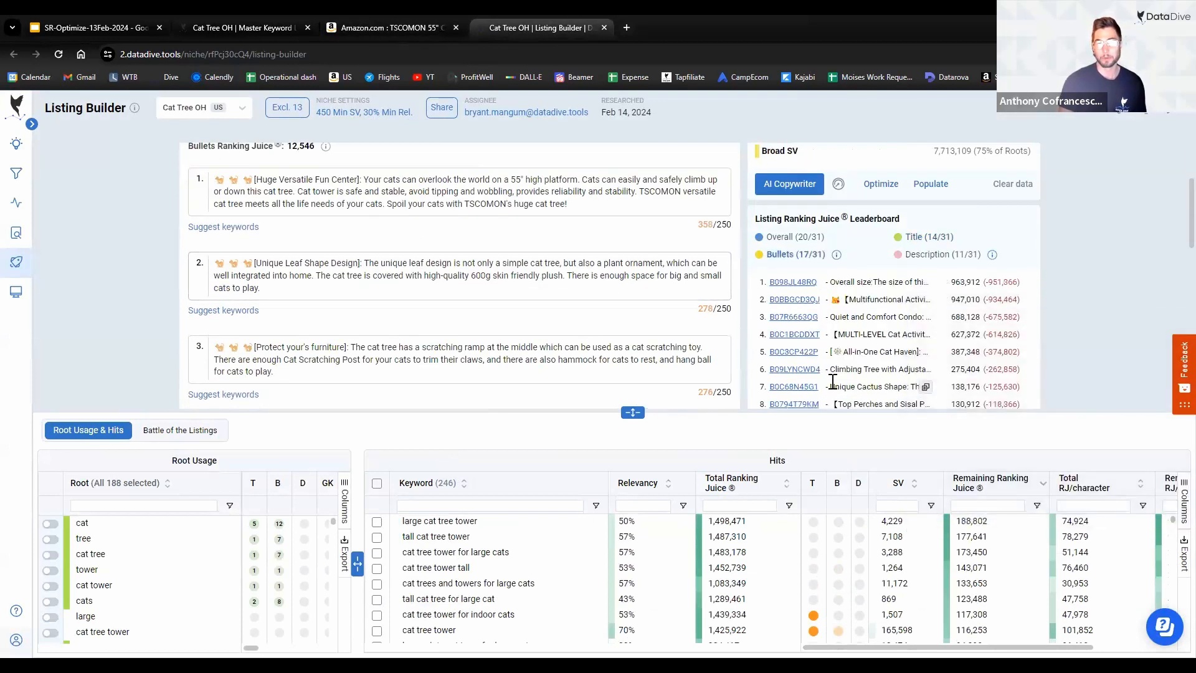
scroll(833, 382, down, 8)
scroll(997, 249, up, 2)
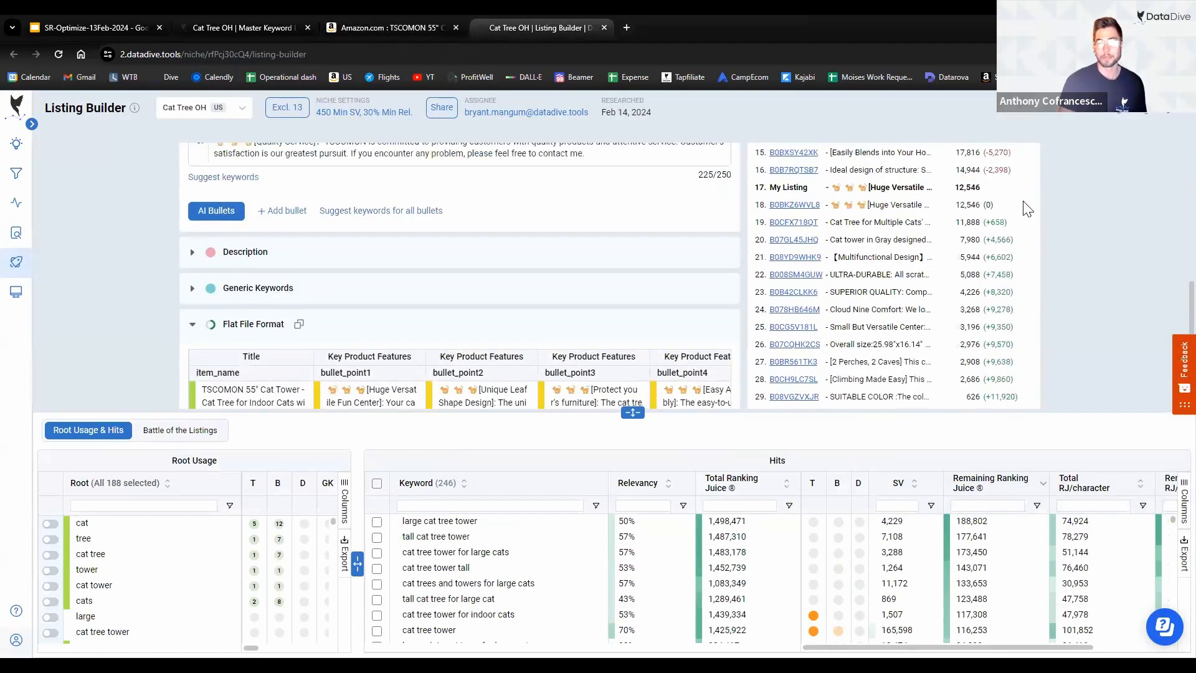
drag(892, 187, 965, 187)
scroll(1083, 343, up, 6)
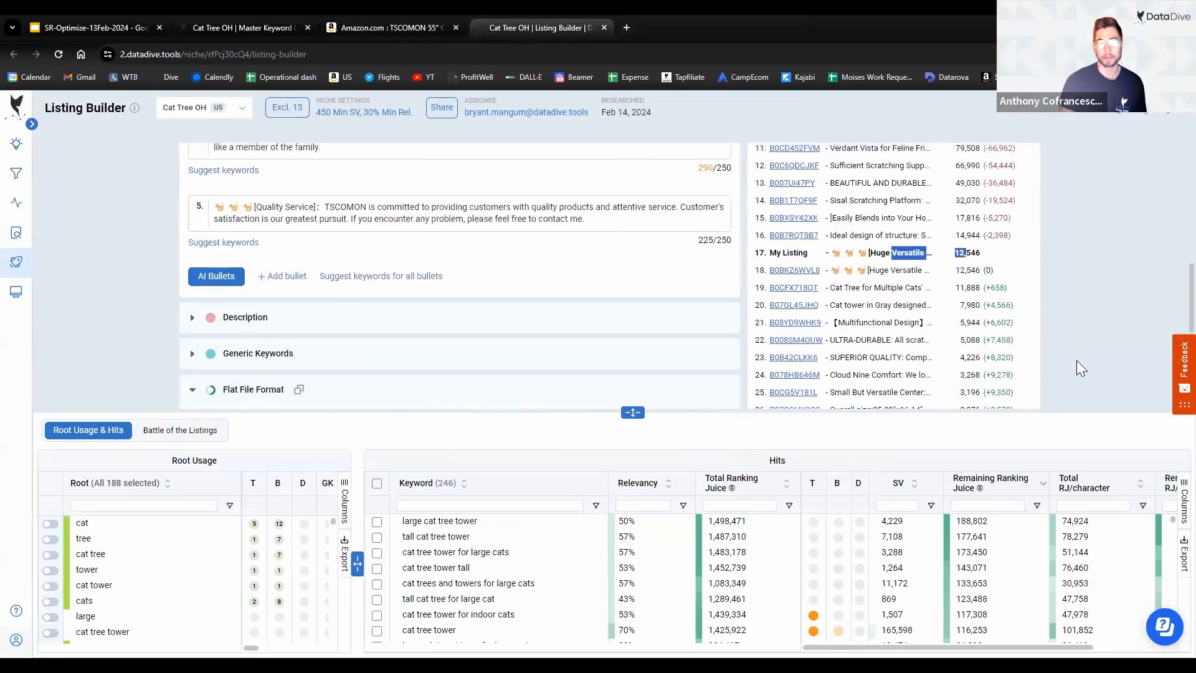
Step: Sort the keyword hits by remaining ranking juice in ascending order
click(994, 489)
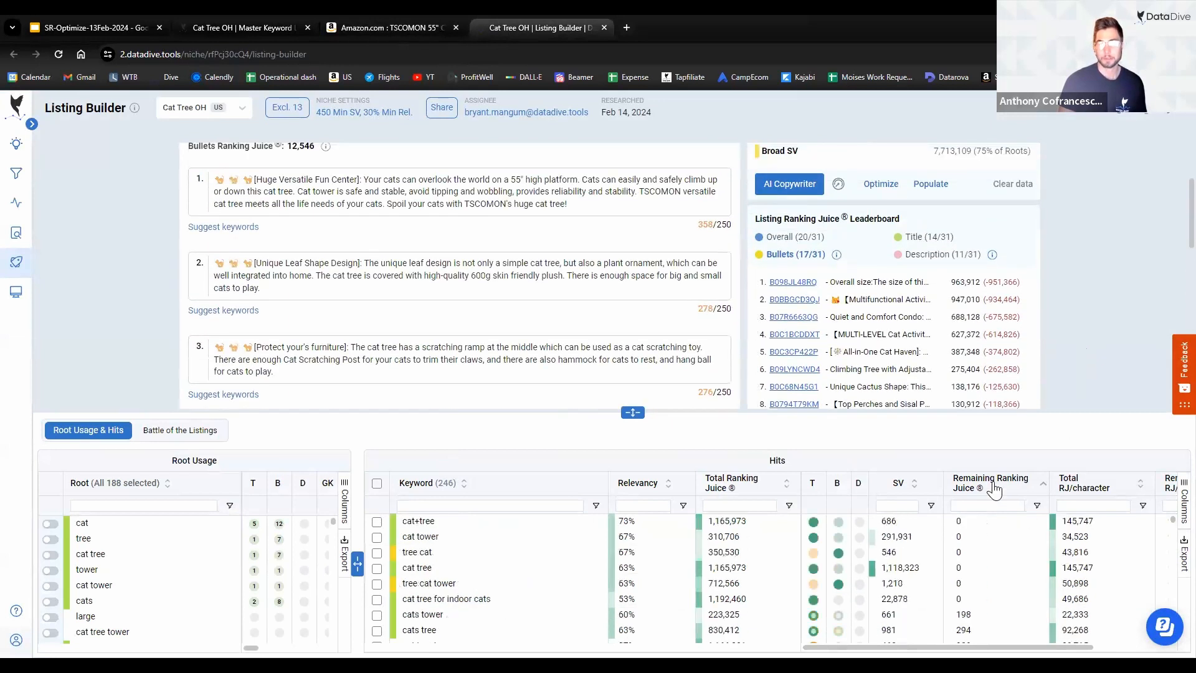
Step: Sort the keyword hits by remaining ranking juice in descending order and append "large cat tree tower" to the end of bullet 1
click(994, 489)
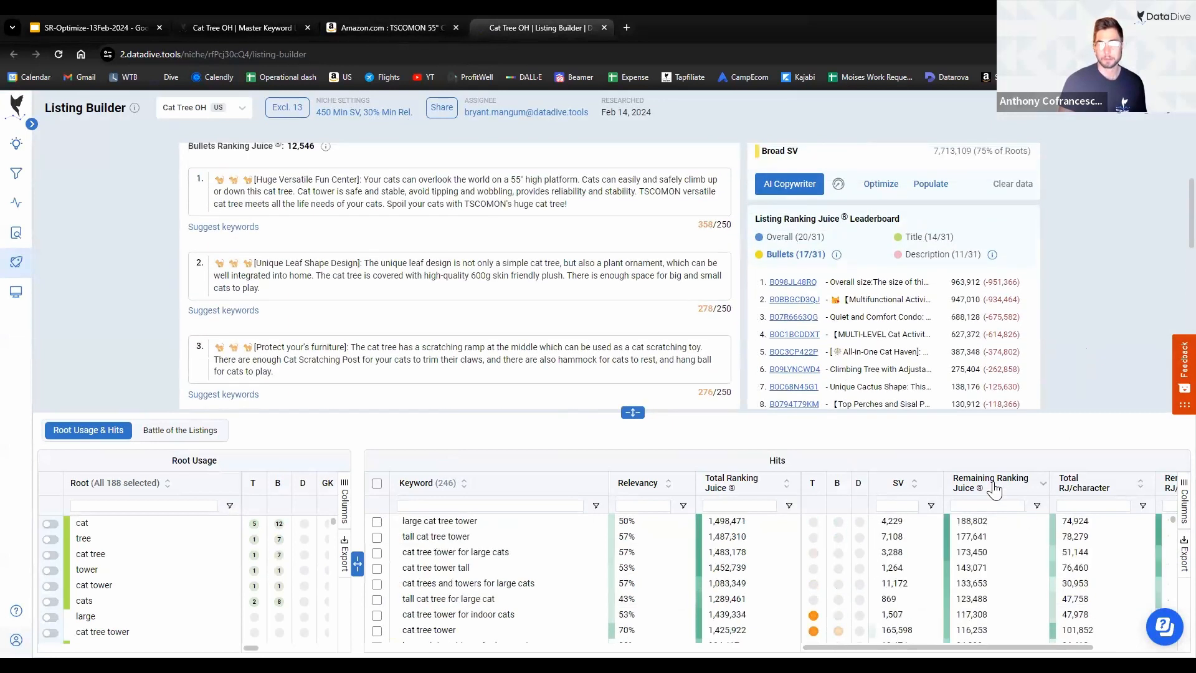
right_click(434, 521)
click(477, 582)
scroll(499, 349, up, 2)
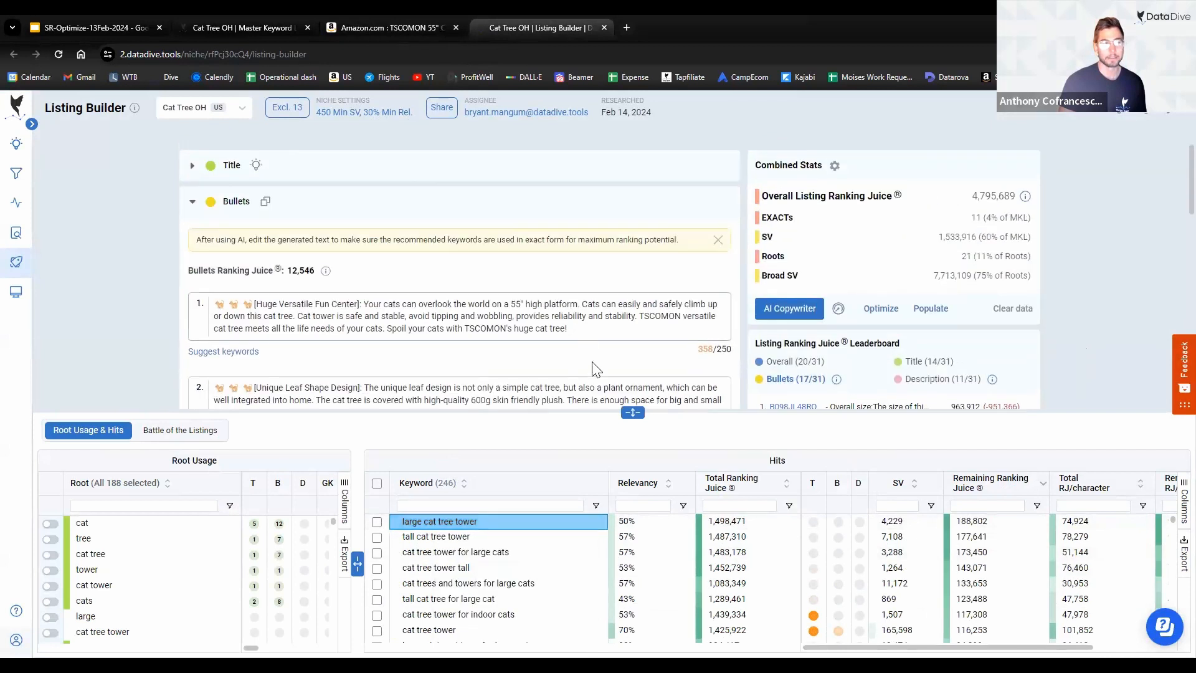
click(587, 330)
key(ctrl+v)
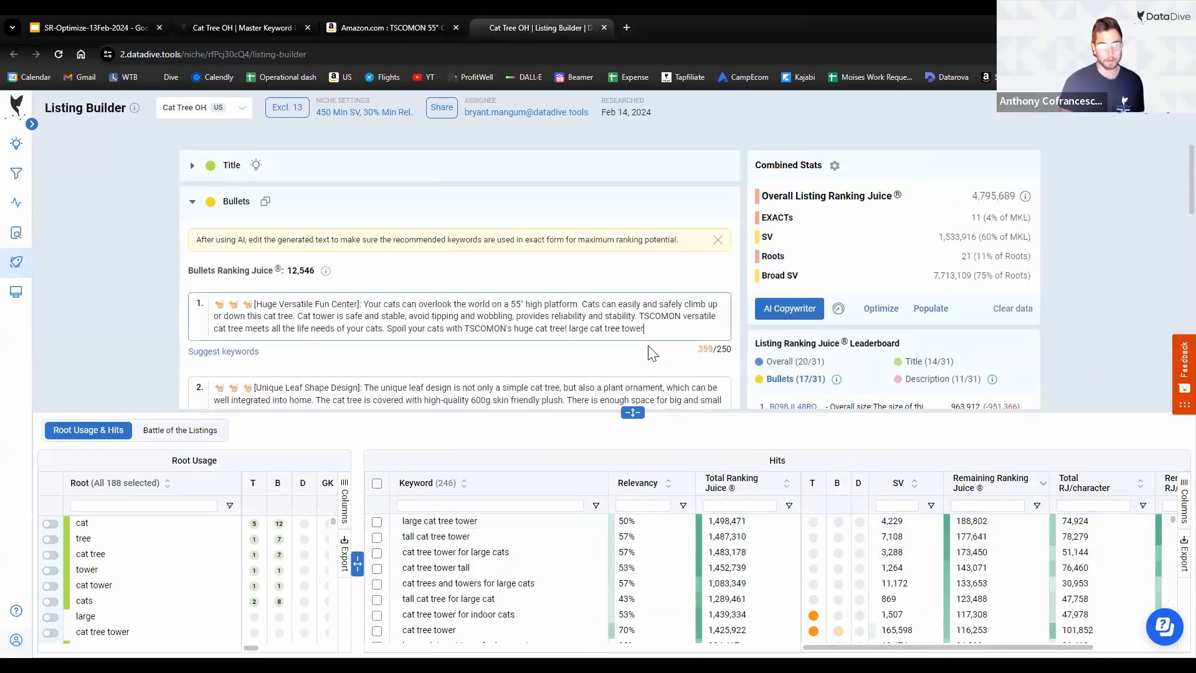
scroll(1134, 308, down, 1)
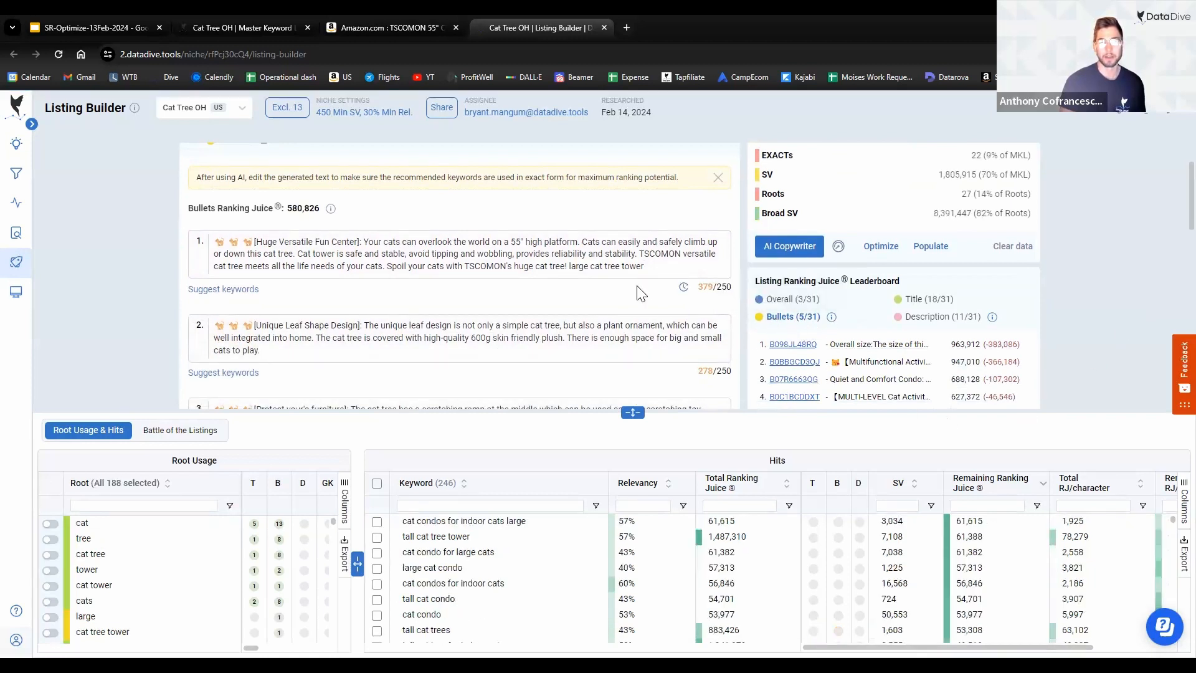
Step: Expand the listing's title section and examine TSCOMON's keyword ranks in the Master Keyword List
scroll(611, 318, up, 1)
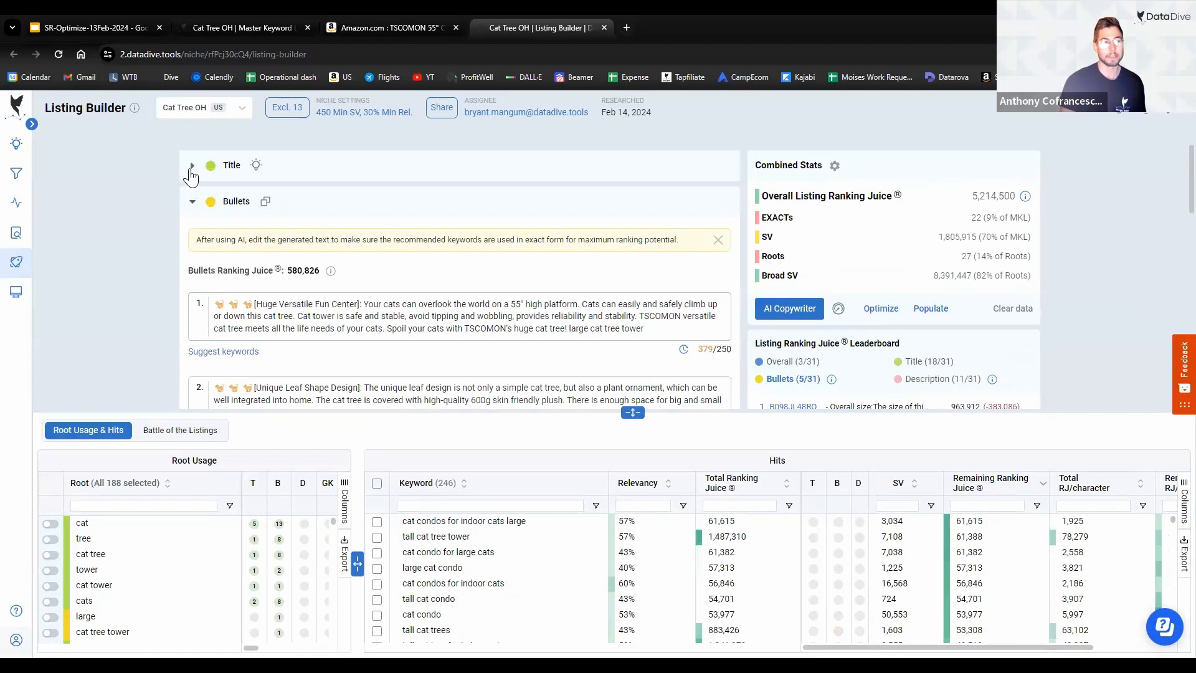
click(286, 167)
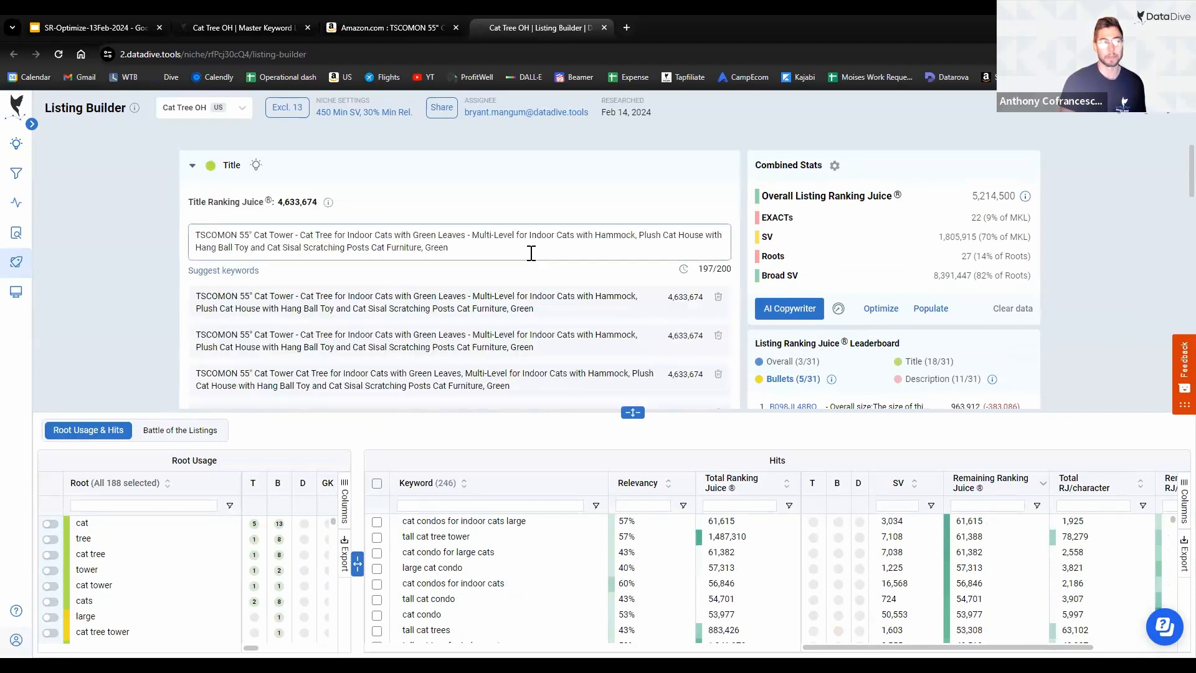
click(247, 28)
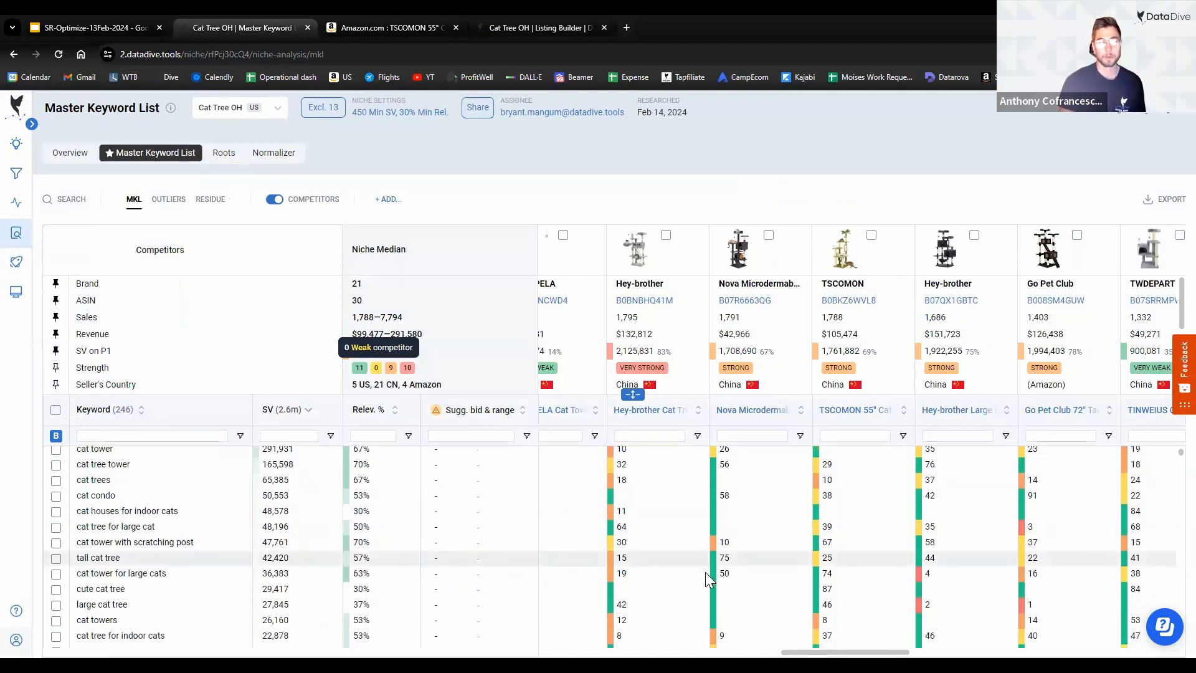
scroll(708, 574, down, 5)
scroll(867, 561, up, 5)
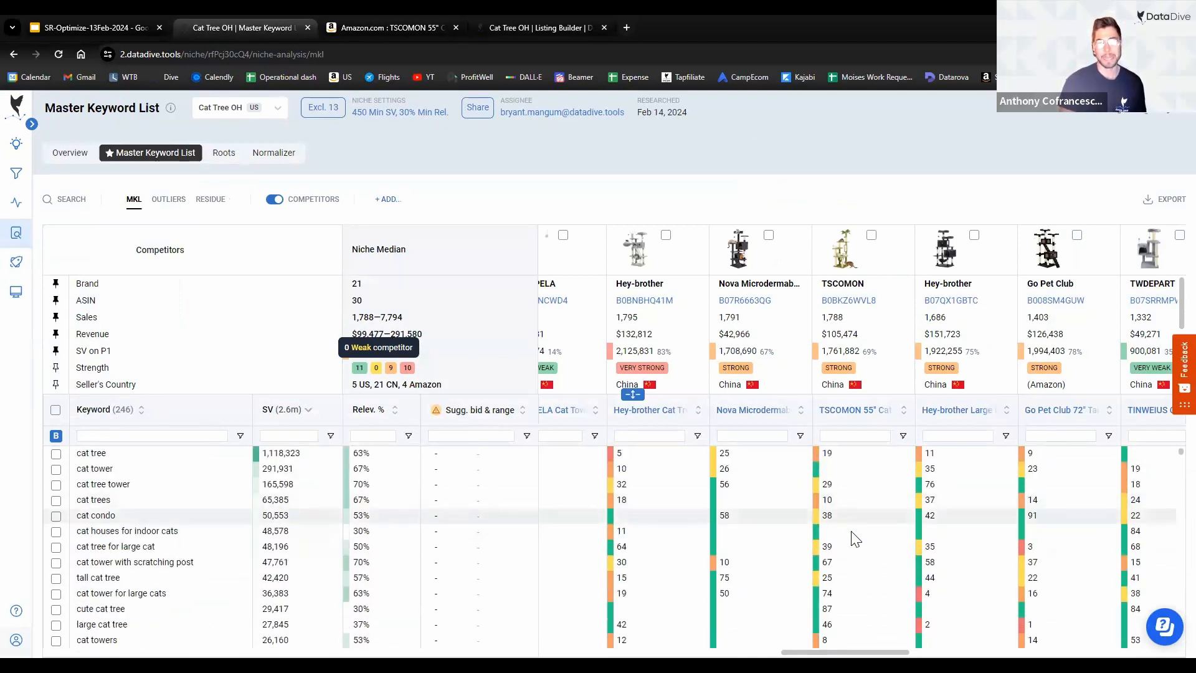
scroll(847, 599, down, 3)
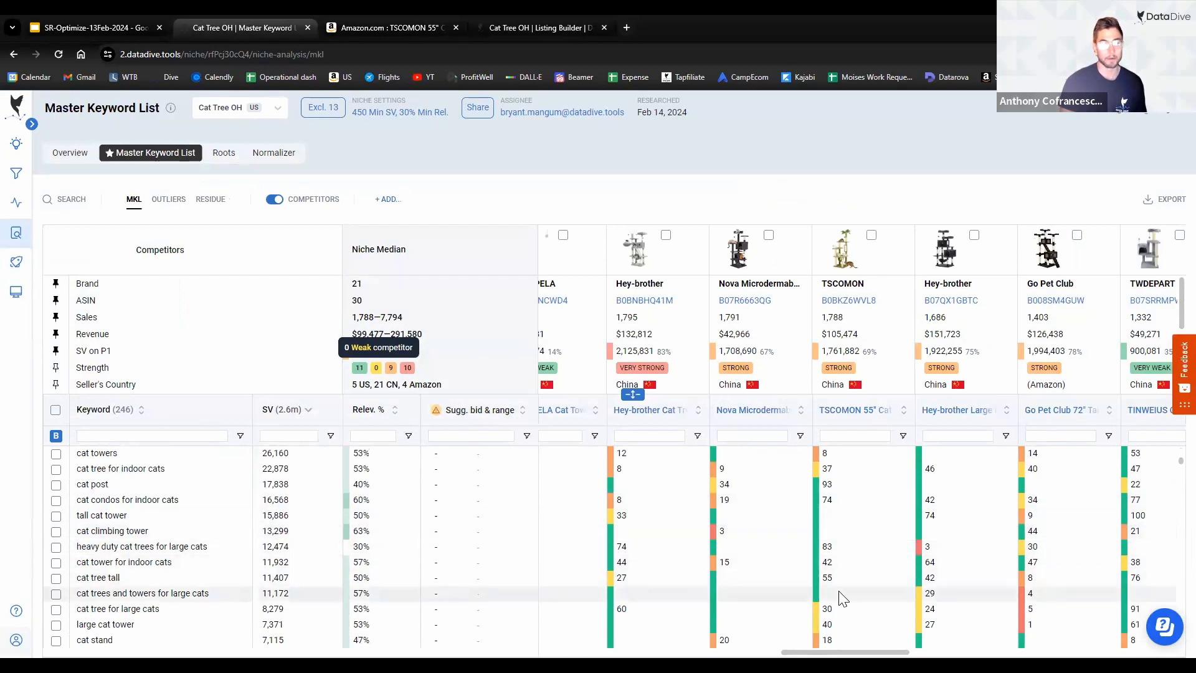
Step: Place the Listing Builder page beside the Master Keyword List page and open the AI Bullets generator
click(394, 26)
click(549, 26)
drag(550, 26, 402, 26)
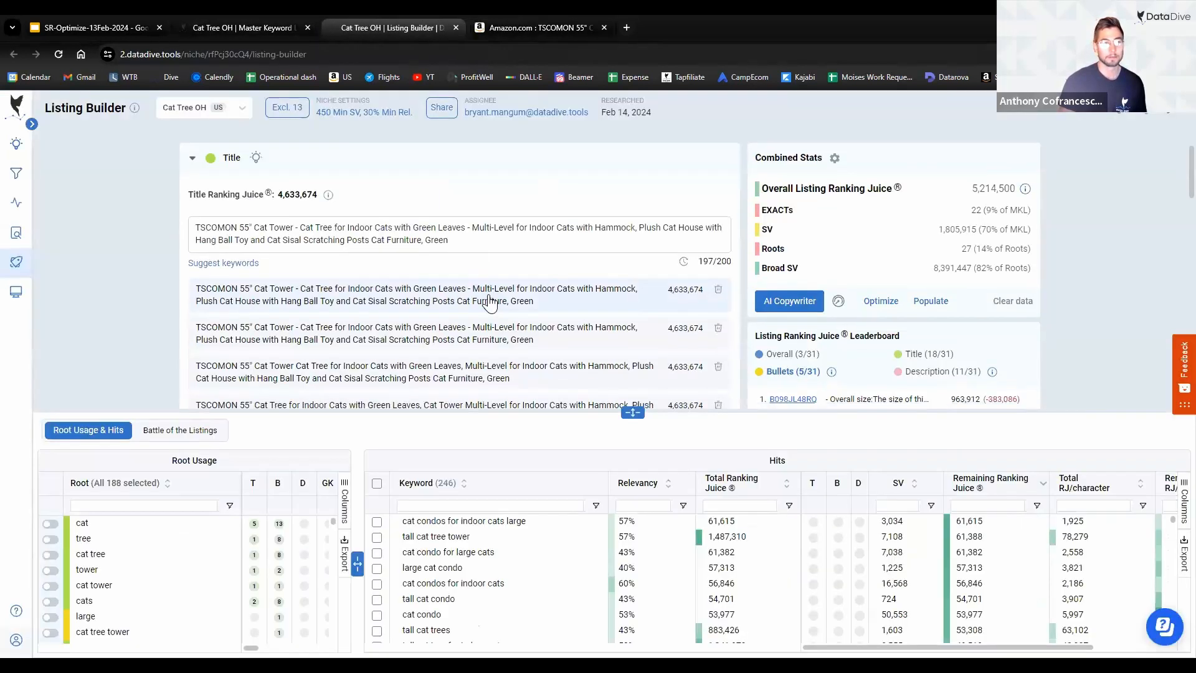
scroll(446, 301, down, 10)
scroll(398, 294, down, 1)
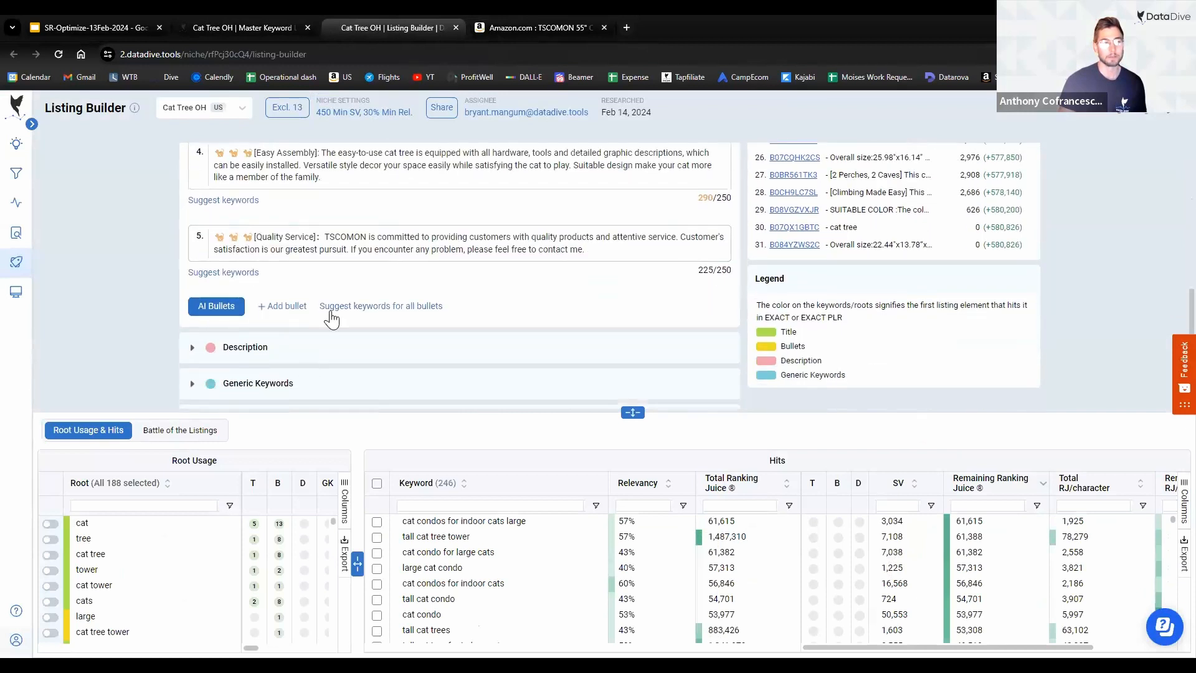
scroll(236, 367, up, 1)
click(216, 368)
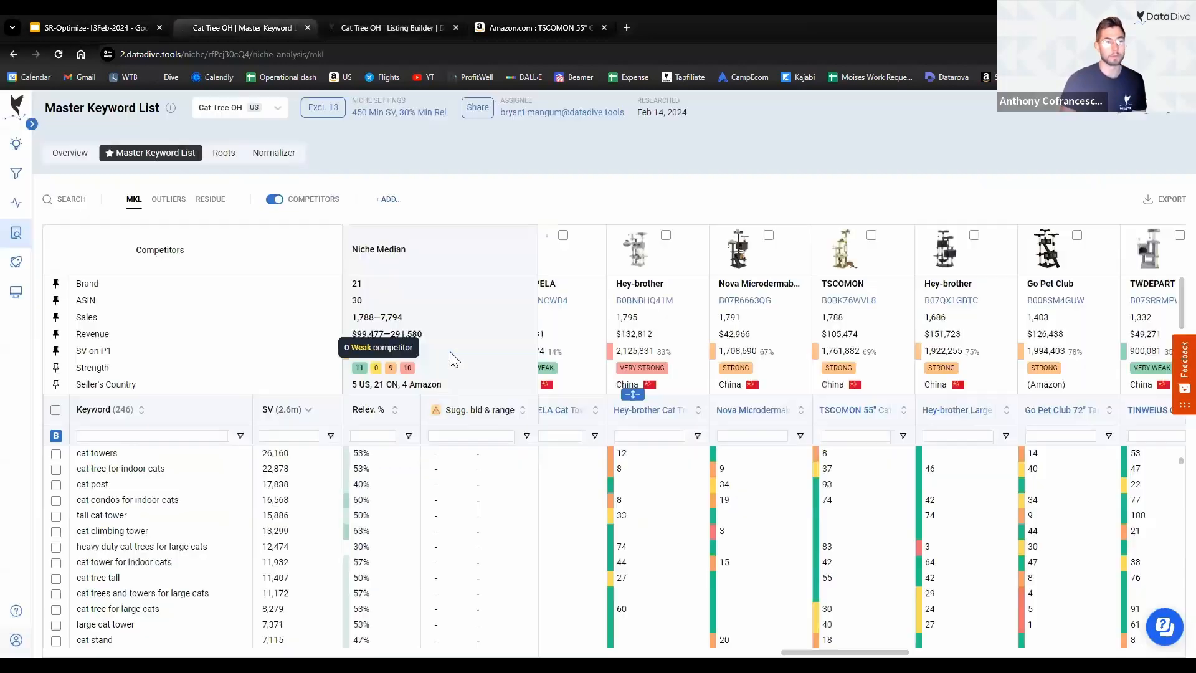
Step: Copy "cat houses for indoor cats" from the Master Keyword List into the Bullet #1 Keywords of AI Bullets
click(262, 26)
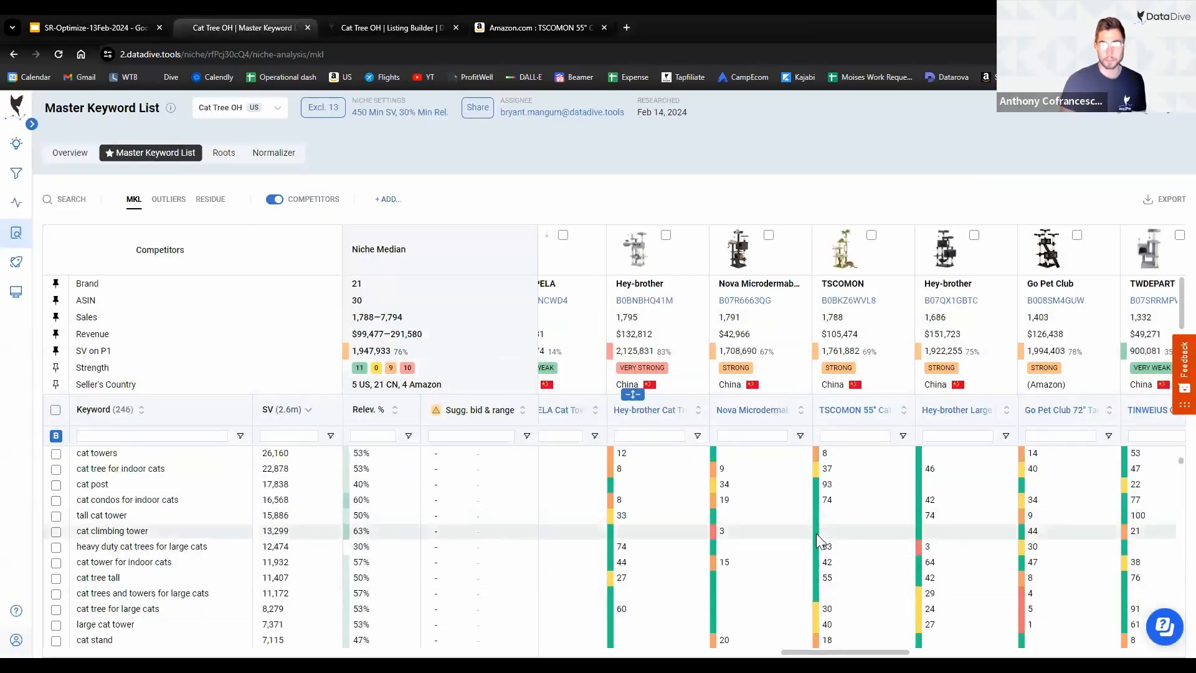
scroll(816, 533, up, 3)
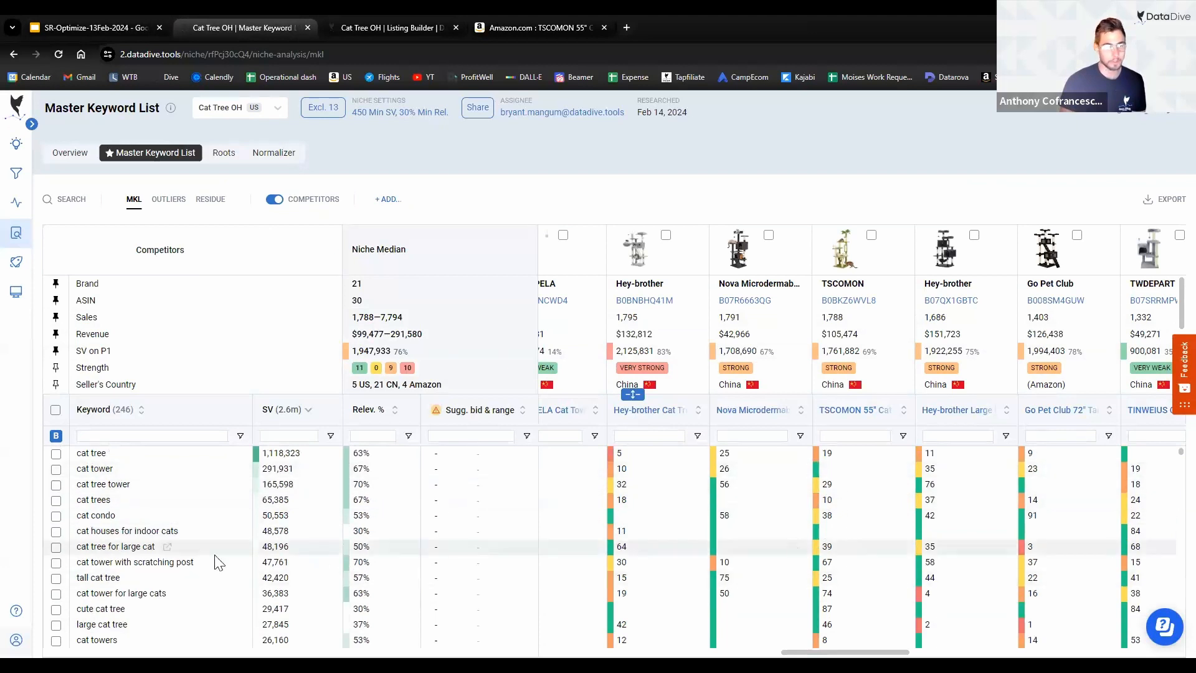
right_click(132, 537)
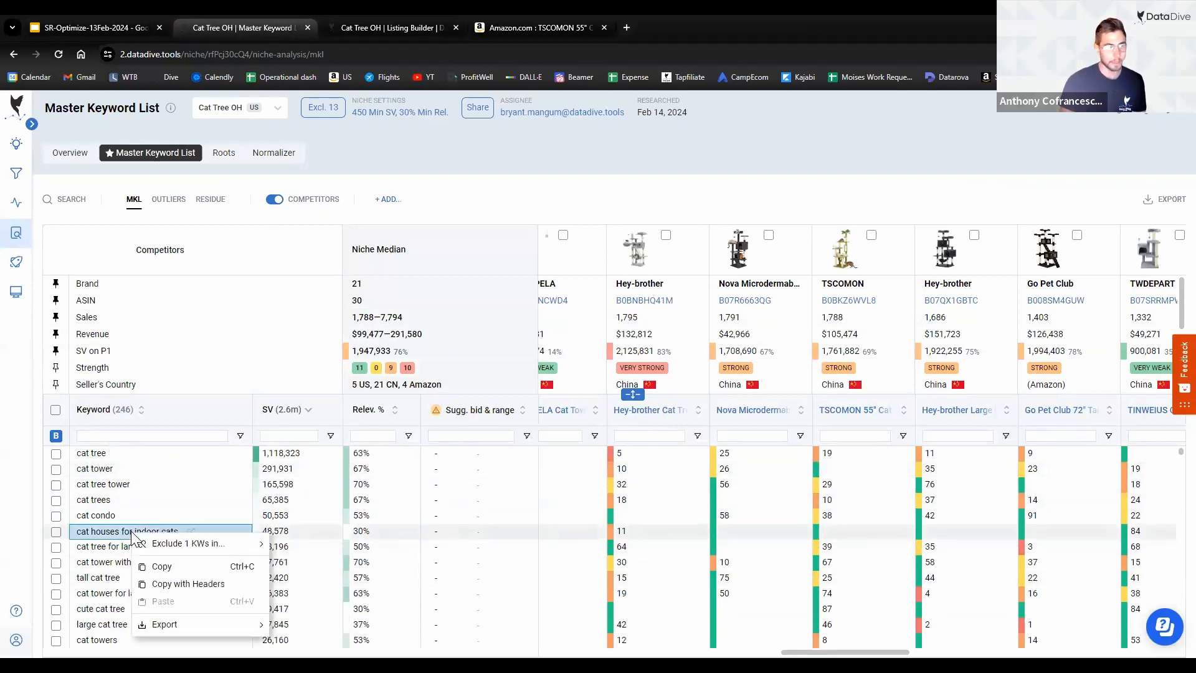
click(163, 566)
click(373, 28)
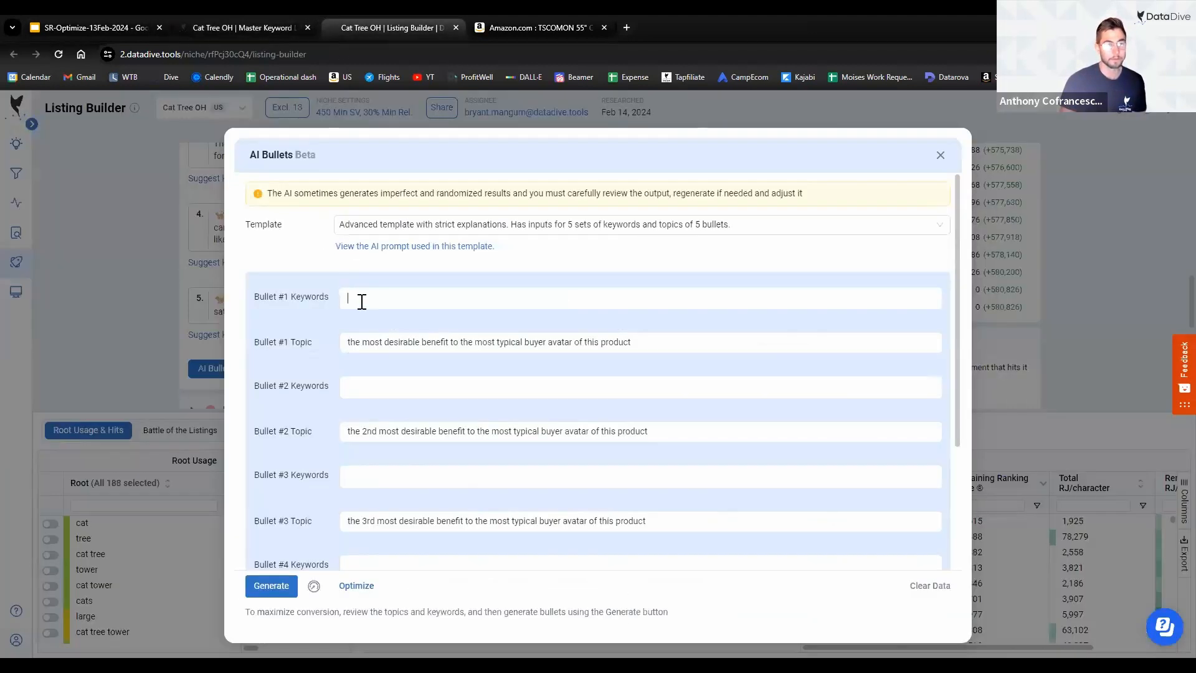
text(cat houses for indoor cats)
Step: Copy "tall cat tower" from the Master Keyword List into the Bullet #2 Keywords of AI Bullets
click(249, 27)
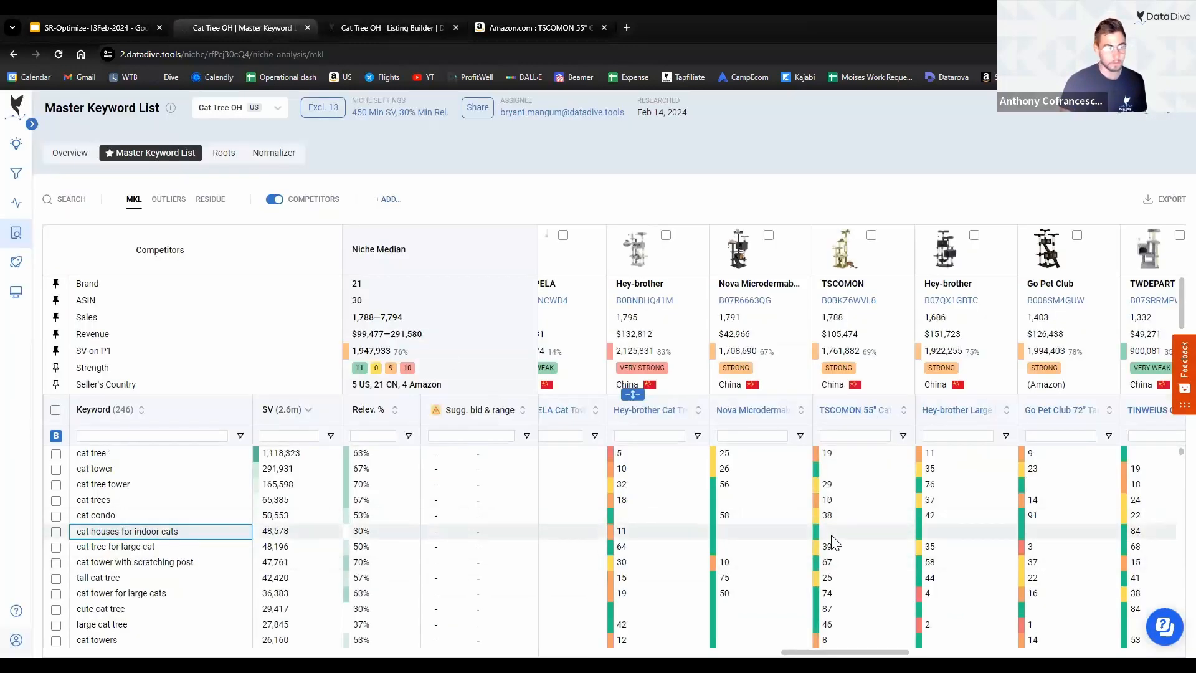
scroll(835, 561, down, 2)
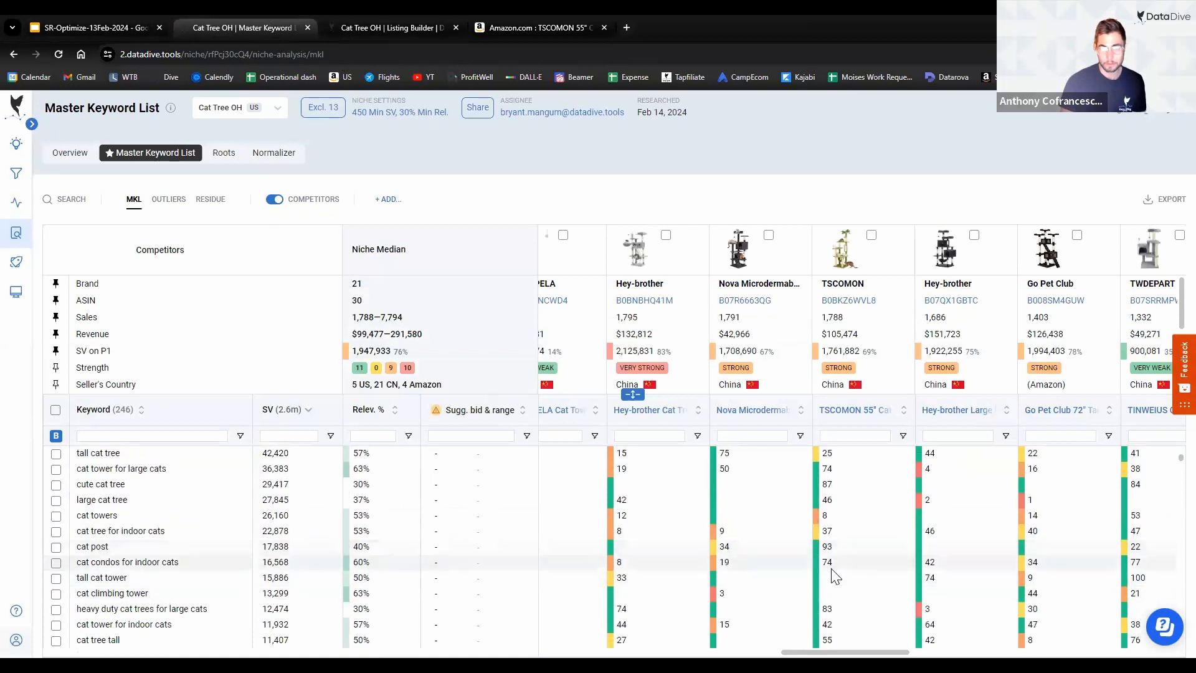
right_click(93, 582)
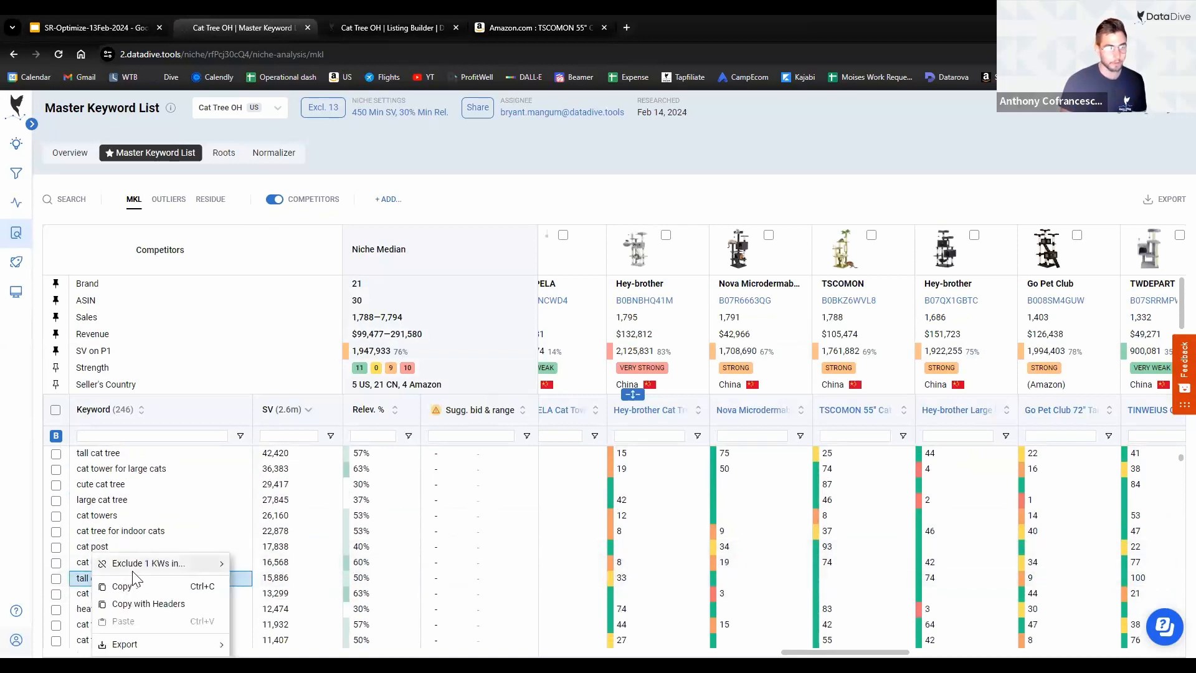
click(100, 584)
click(387, 28)
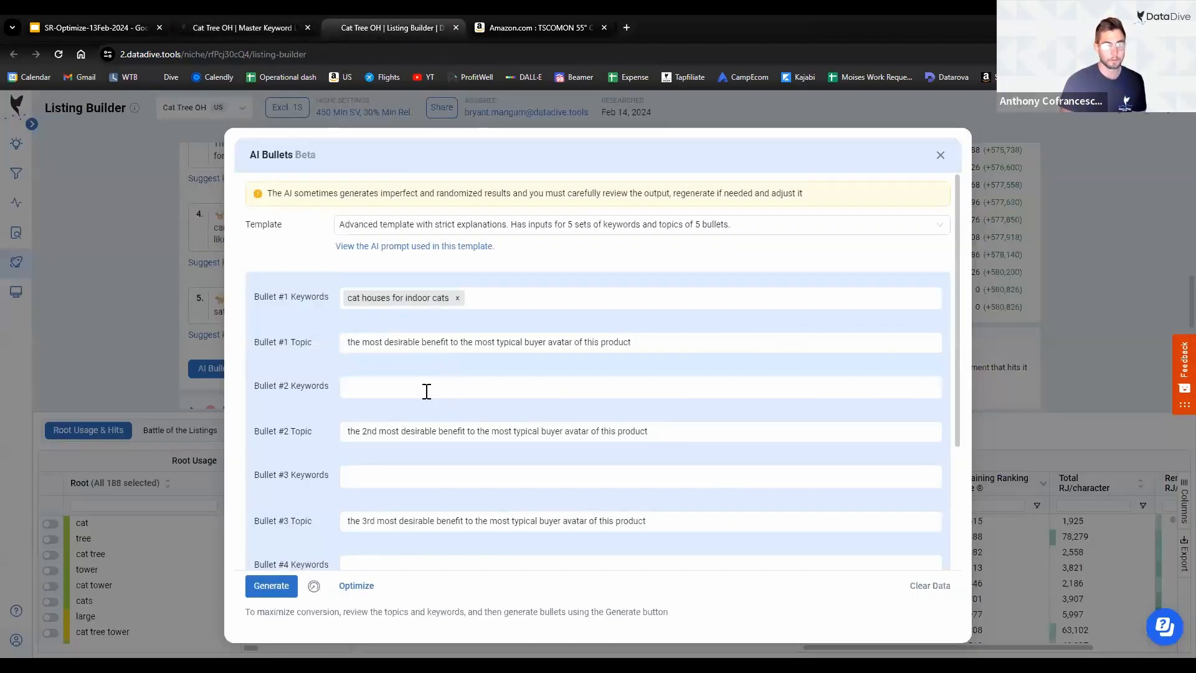
key(ctrl+v)
key(Return)
Step: Add "cat climbing tower" from the Master Keyword List as a second keyword for Bullet #2
click(243, 27)
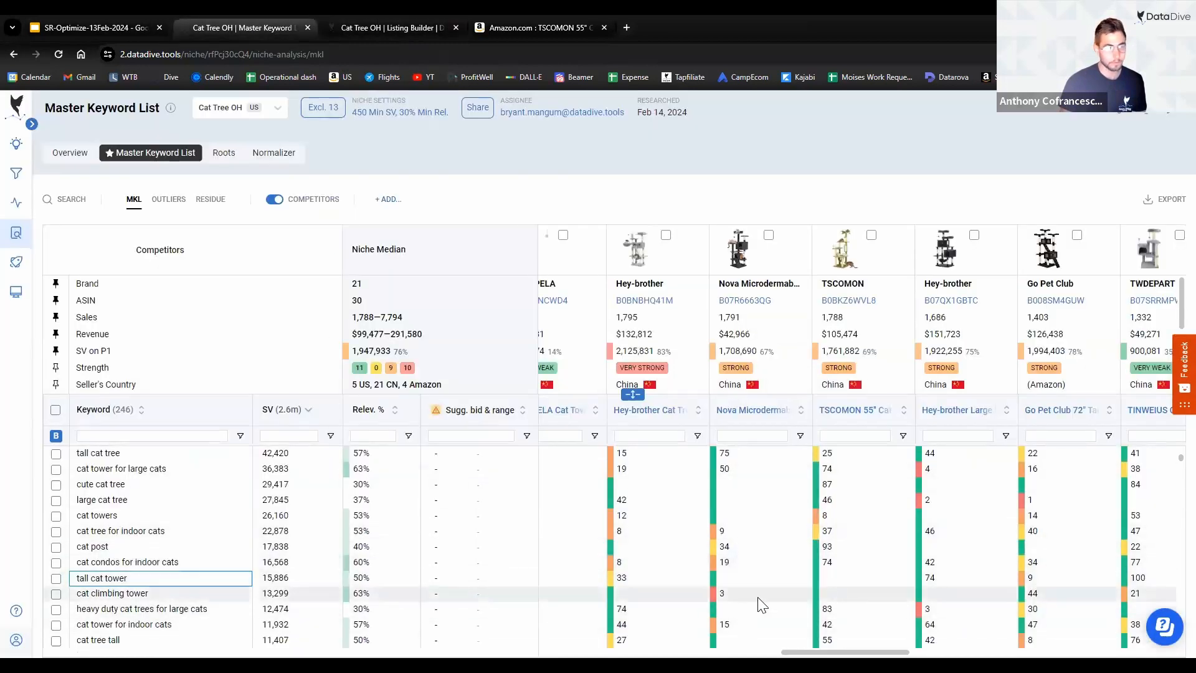
right_click(128, 593)
click(160, 586)
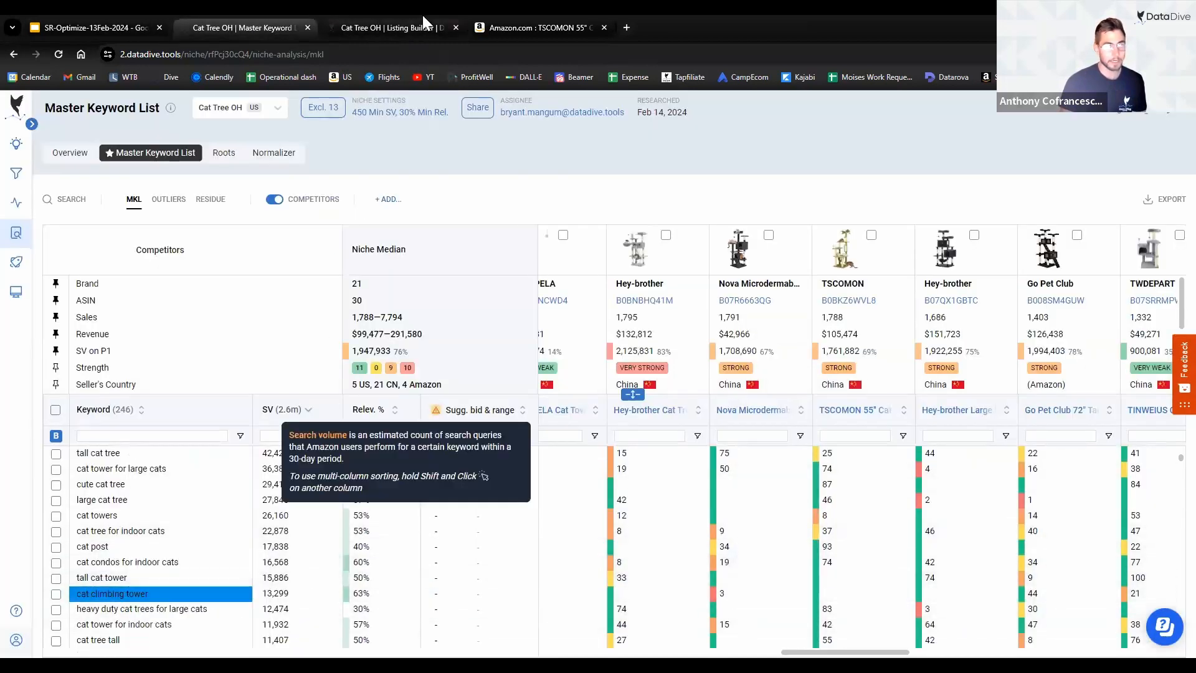
click(386, 28)
key(ctrl+v)
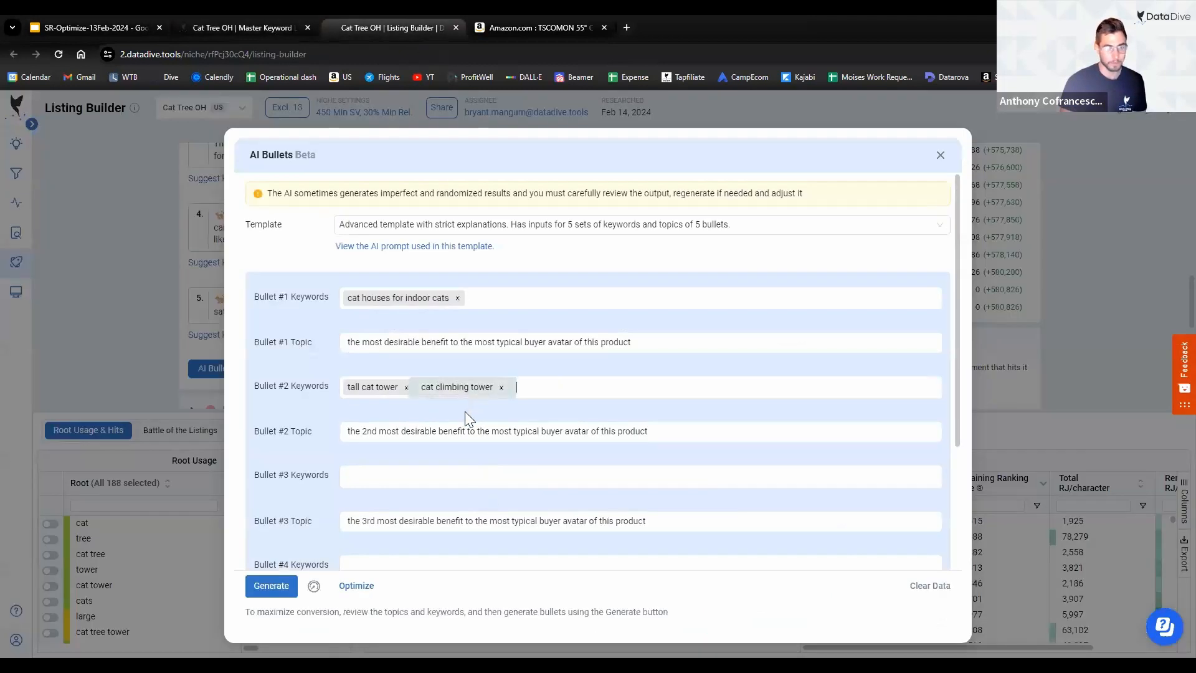
Step: Copy "cat trees and towers for large cats" from the Master Keyword List into the Bullet #3 Keywords
click(240, 20)
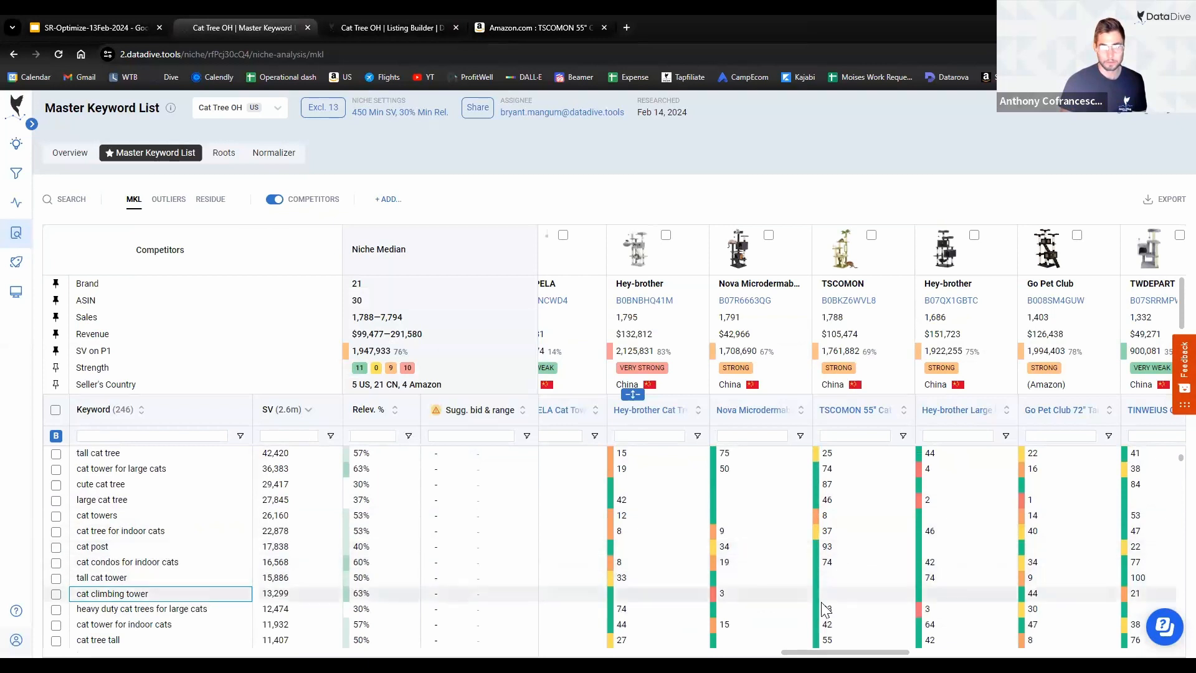
scroll(827, 609, down, 3)
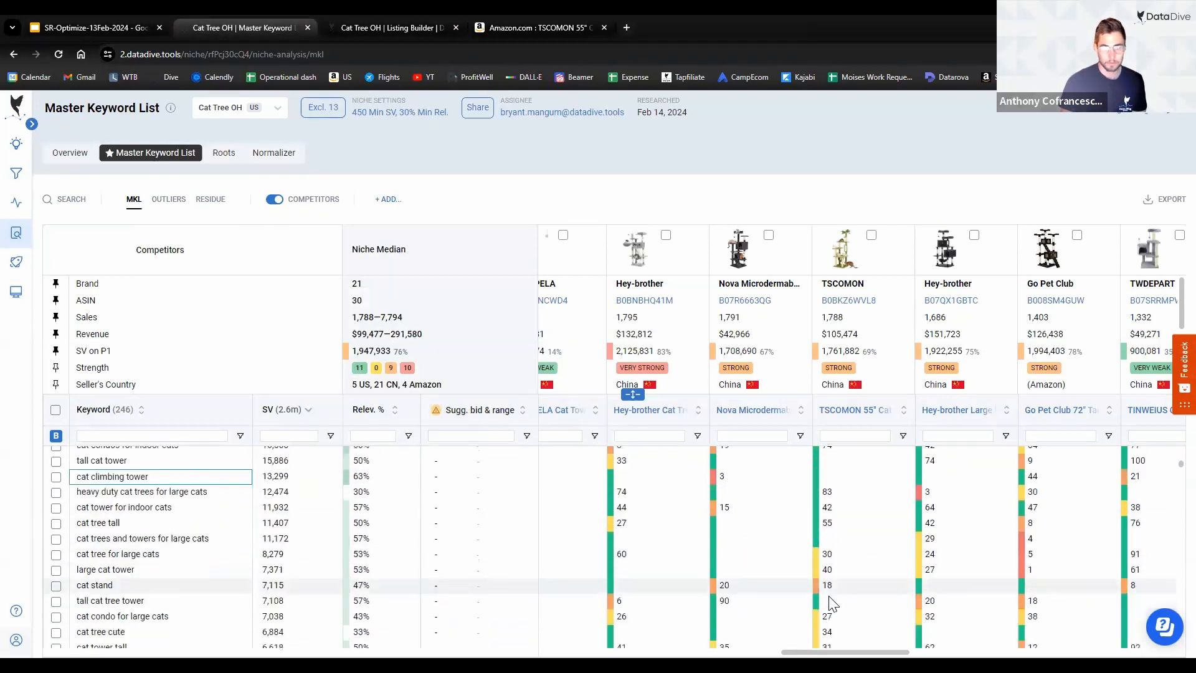
right_click(156, 531)
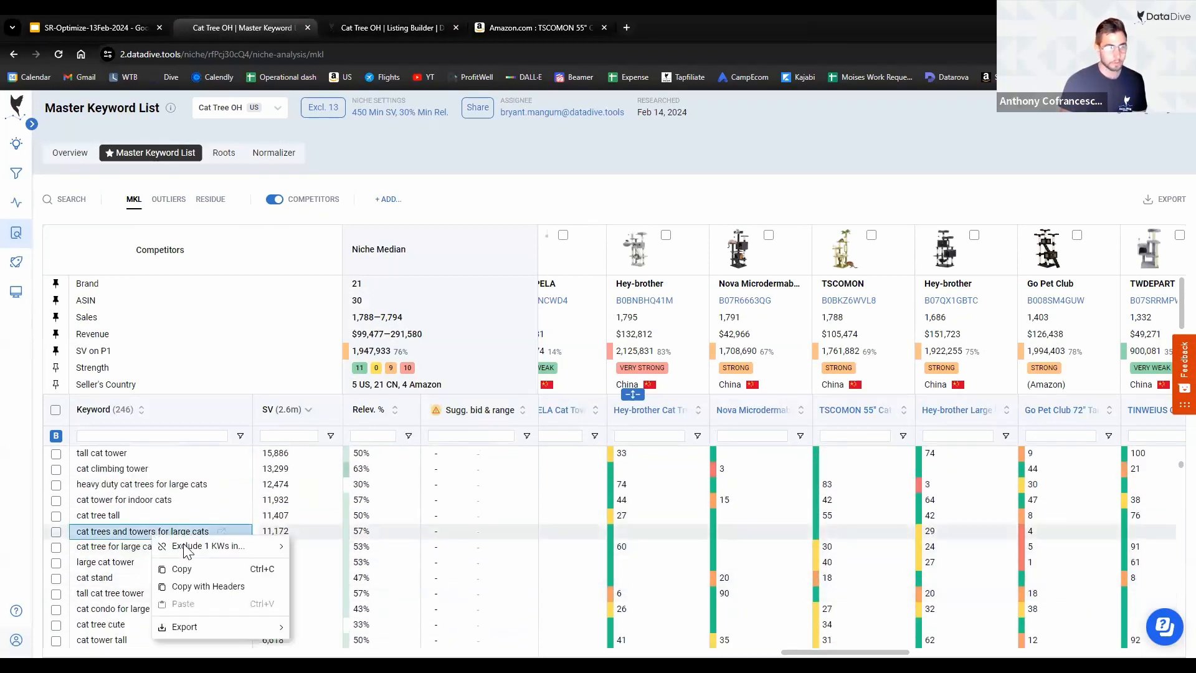
click(181, 566)
click(399, 28)
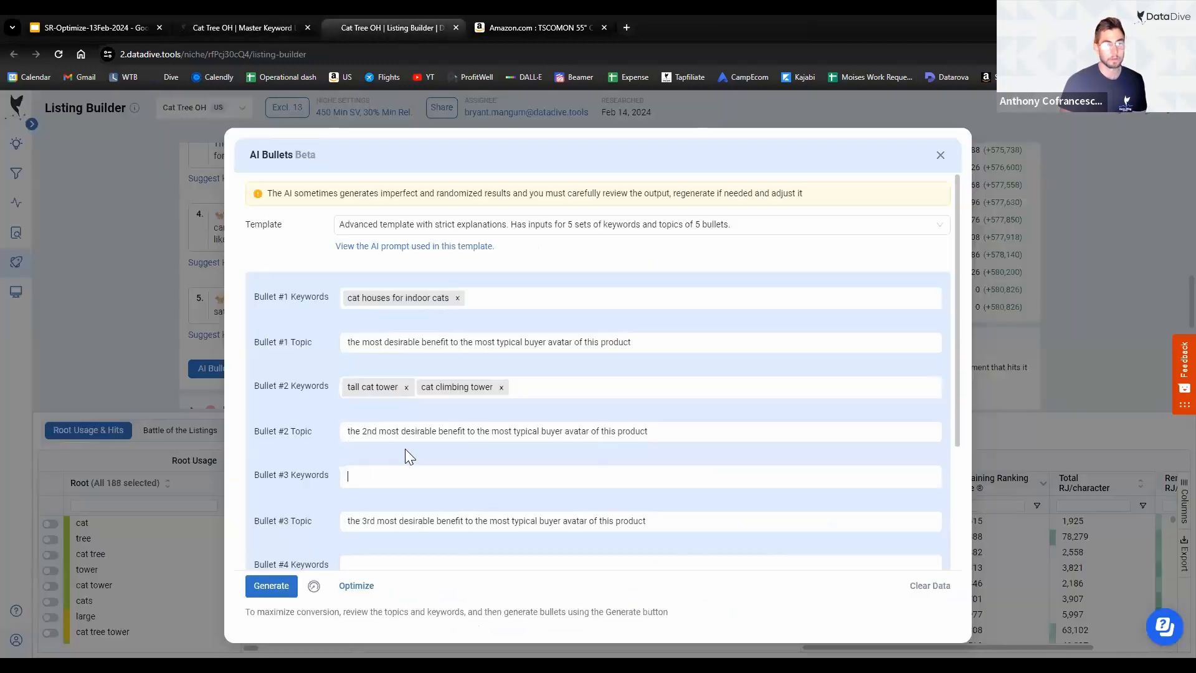
click(381, 474)
key(ctrl+v)
key(Return)
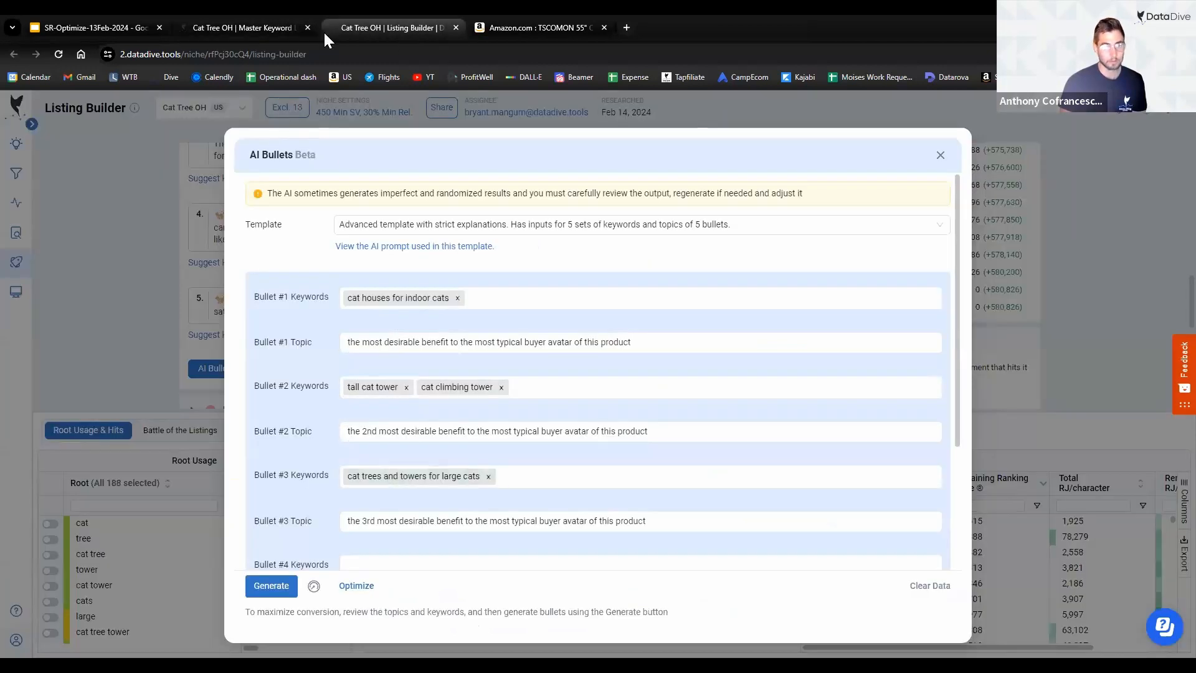
Step: Copy "cat condo for large cats" from the Master Keyword List into the Bullet #4 Keywords
click(236, 19)
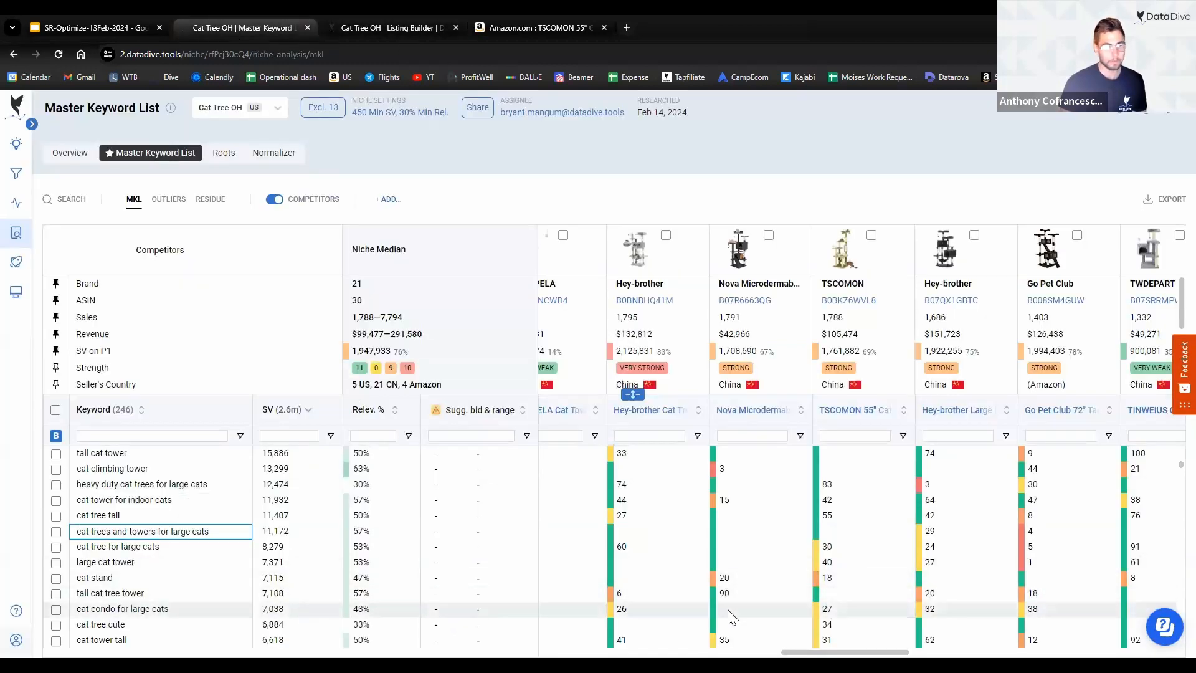
right_click(149, 621)
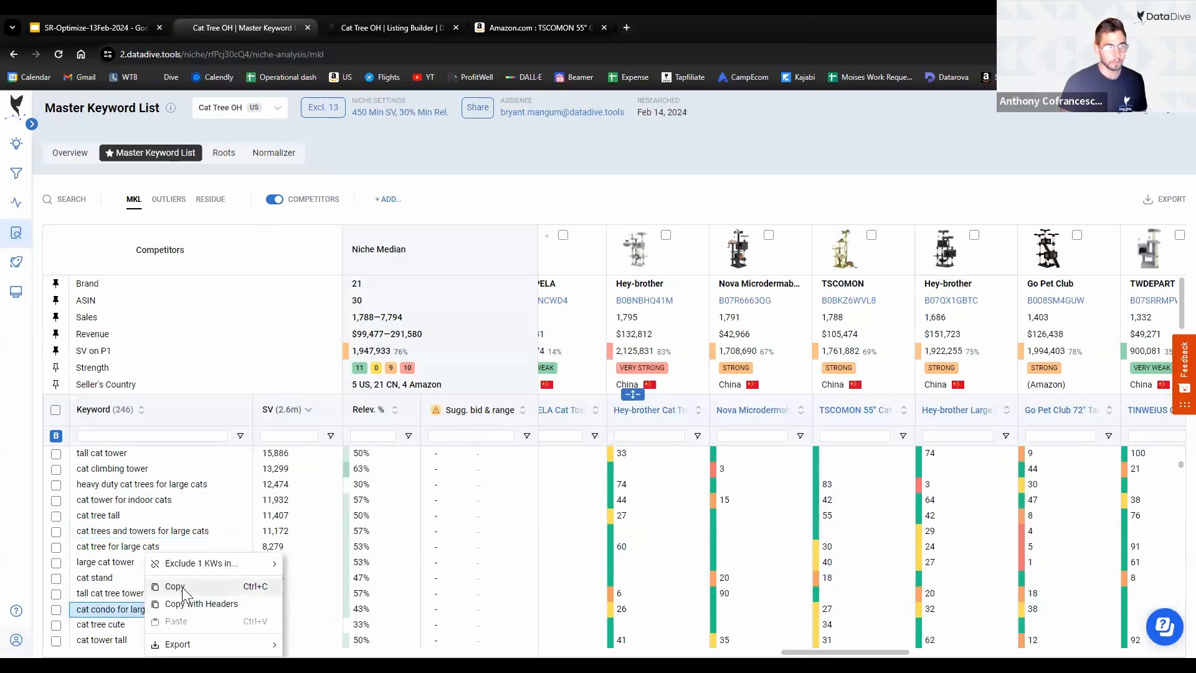
click(212, 586)
click(393, 28)
click(502, 347)
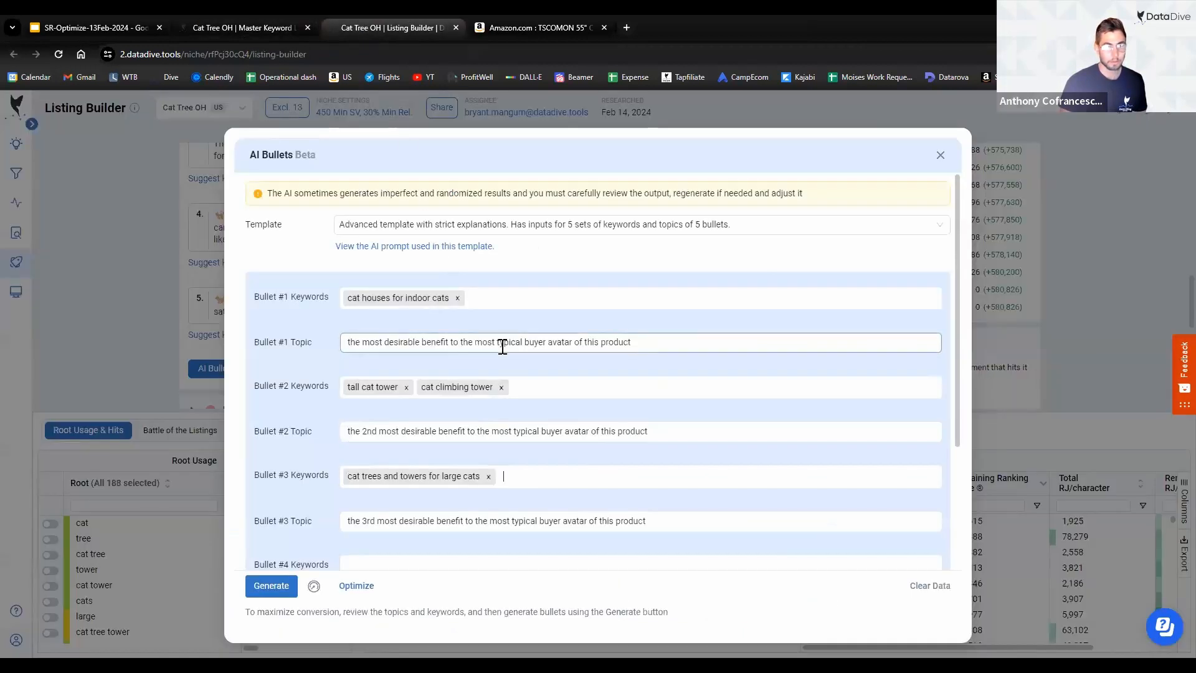
scroll(377, 438, down, 2)
key(ctrl+v)
key(Return)
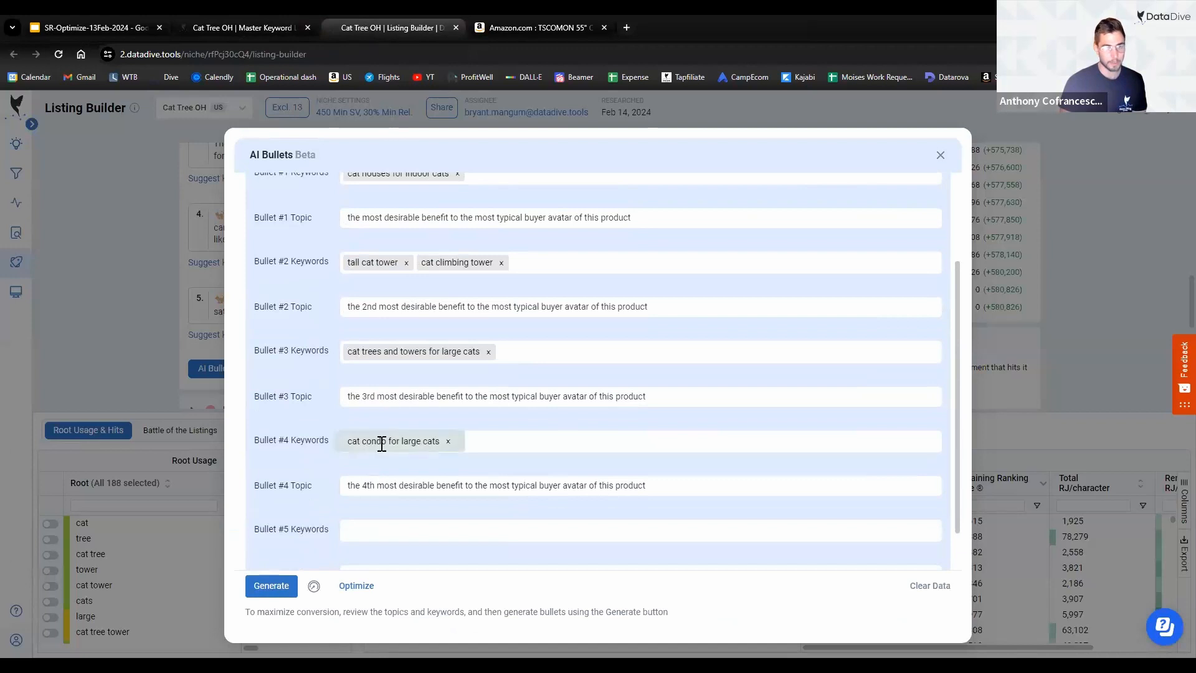
Step: Copy "cat tree cute" from the Master Keyword List into the Bullet #5 Keywords of AI Bullets
click(271, 19)
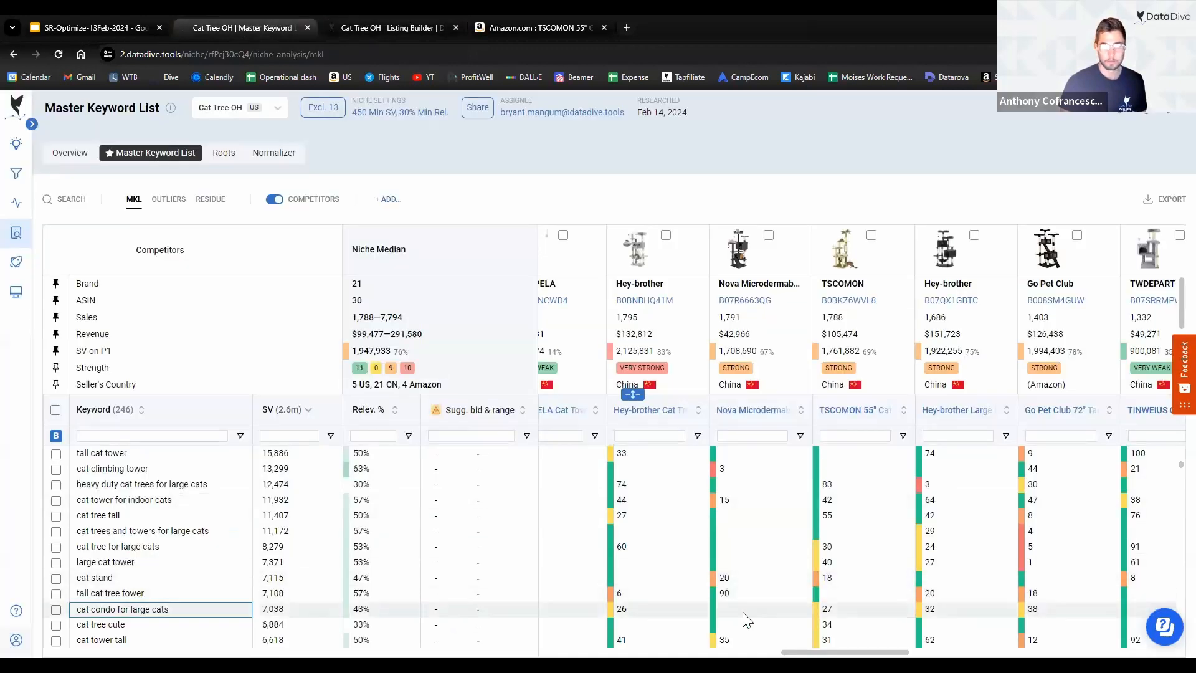
click(102, 625)
right_click(103, 625)
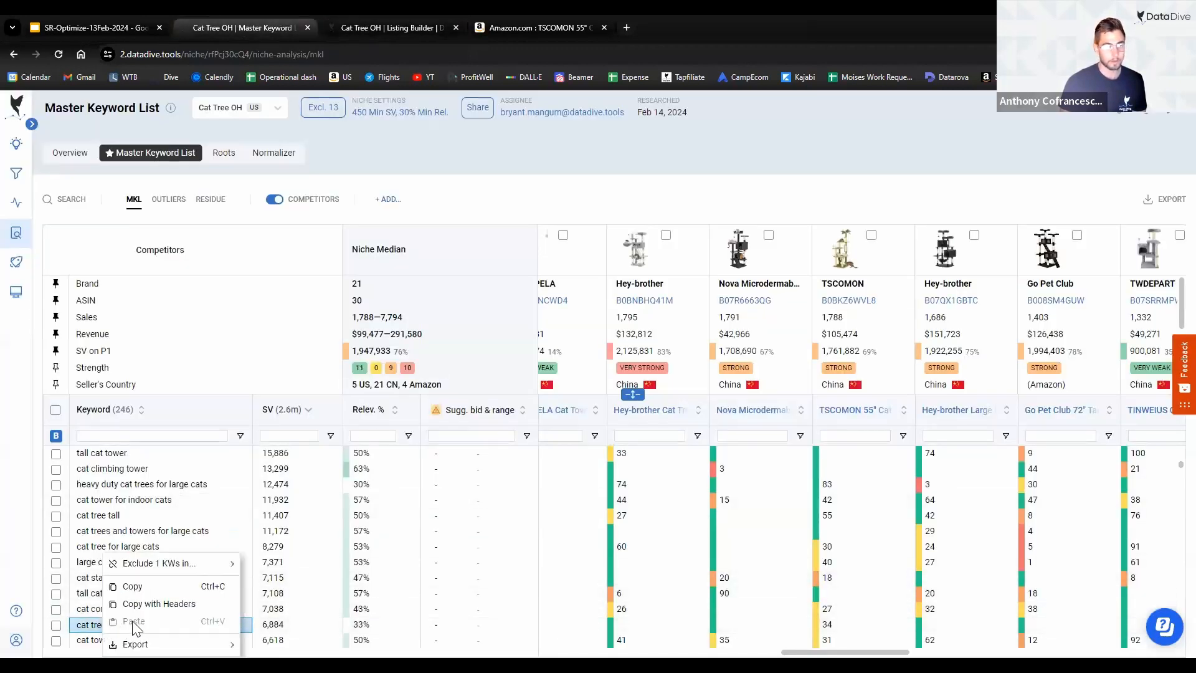
click(166, 586)
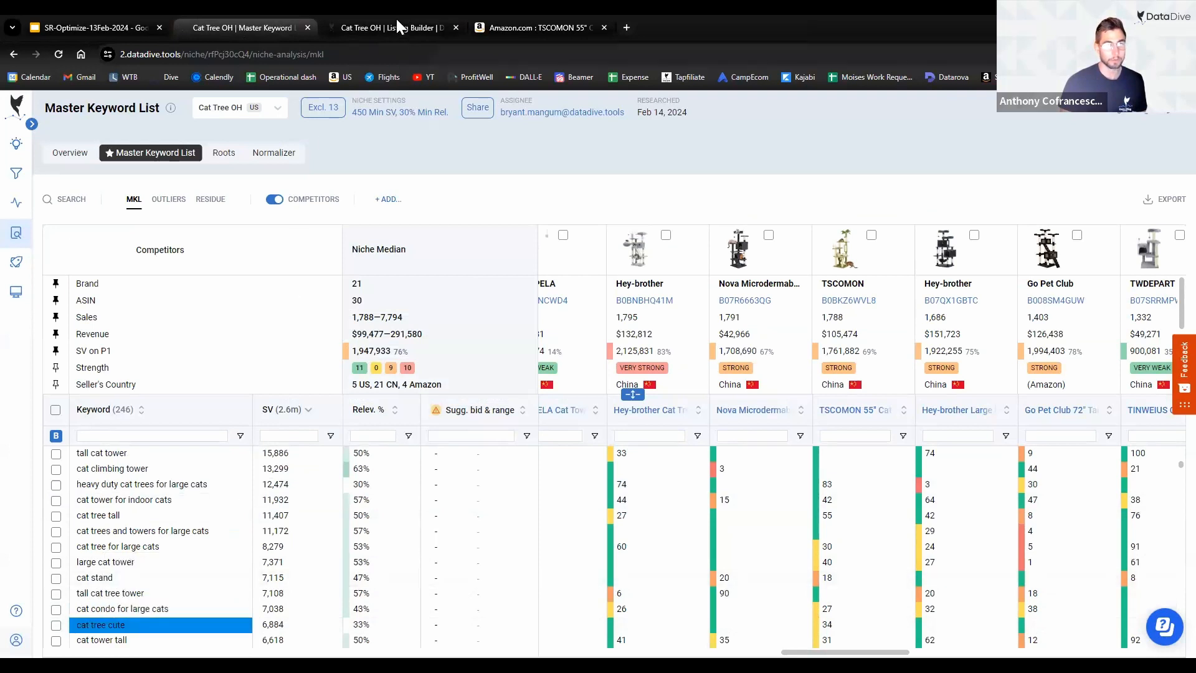
click(397, 27)
key(ctrl+v)
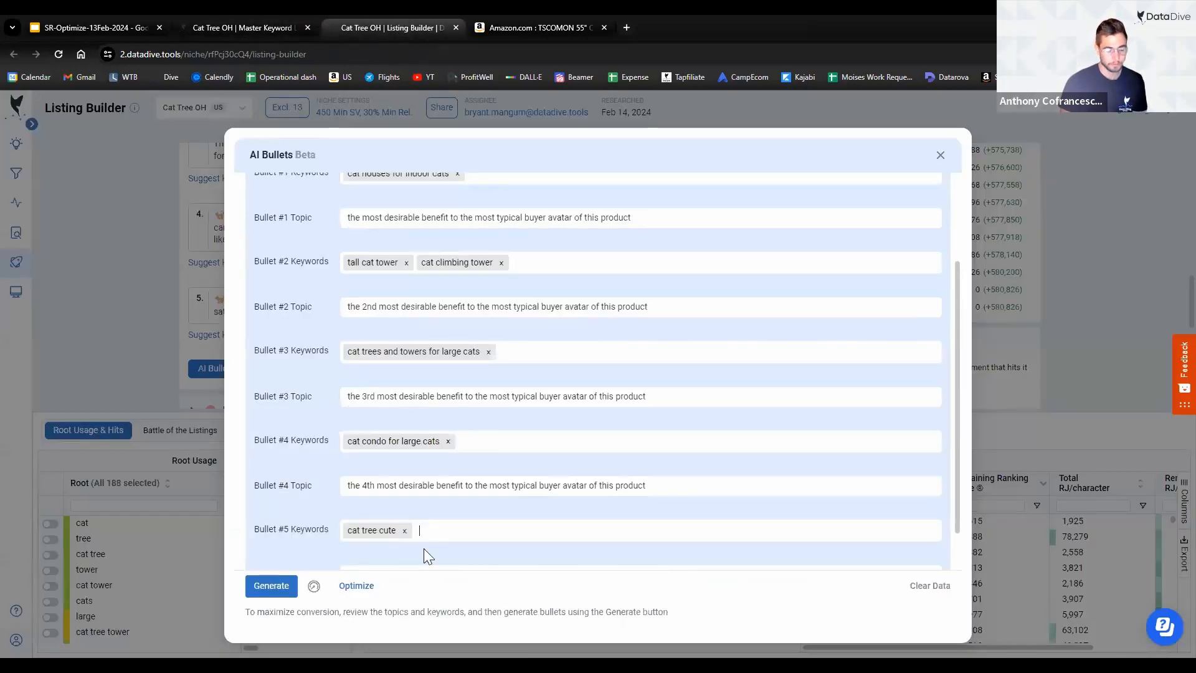
Step: Generate the AI bullets from the keywords and topics entered for all five bullets
click(280, 585)
scroll(648, 472, up, 2)
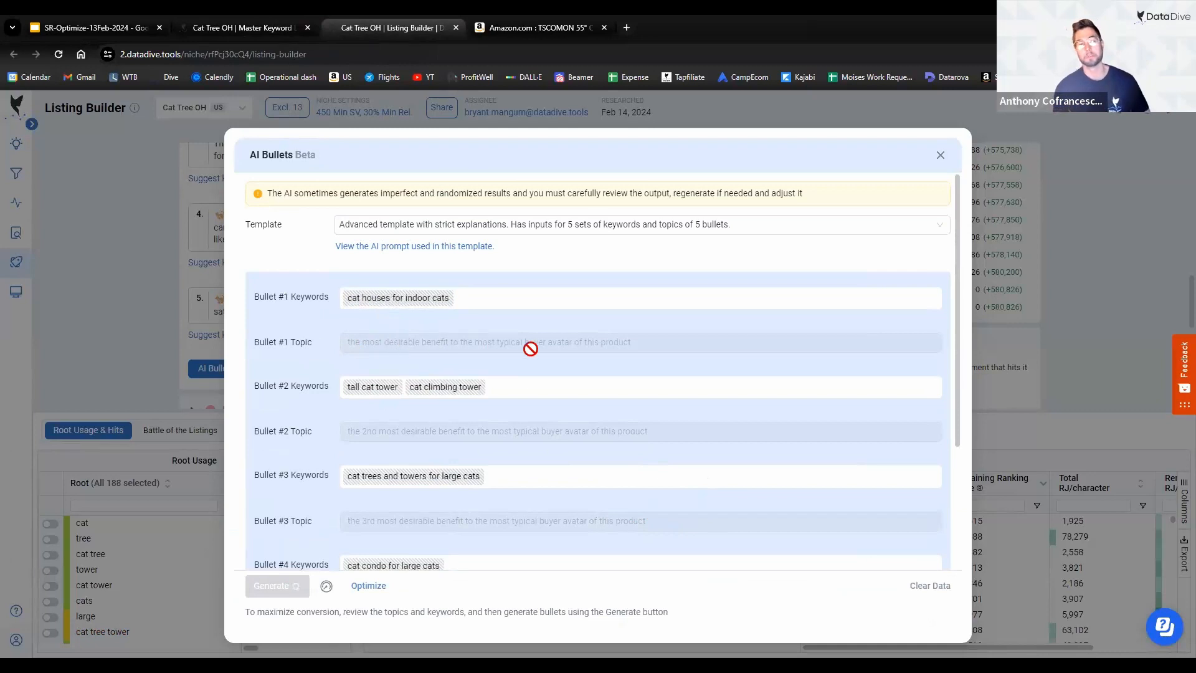
scroll(608, 473, down, 3)
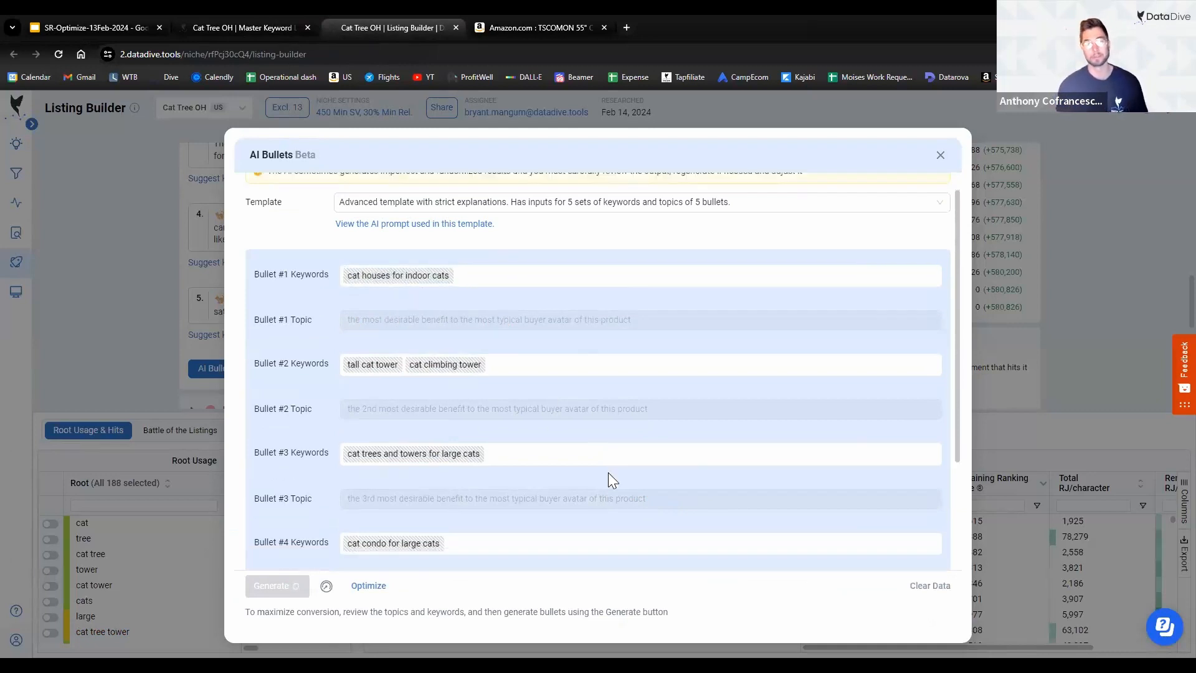
scroll(456, 487, down, 5)
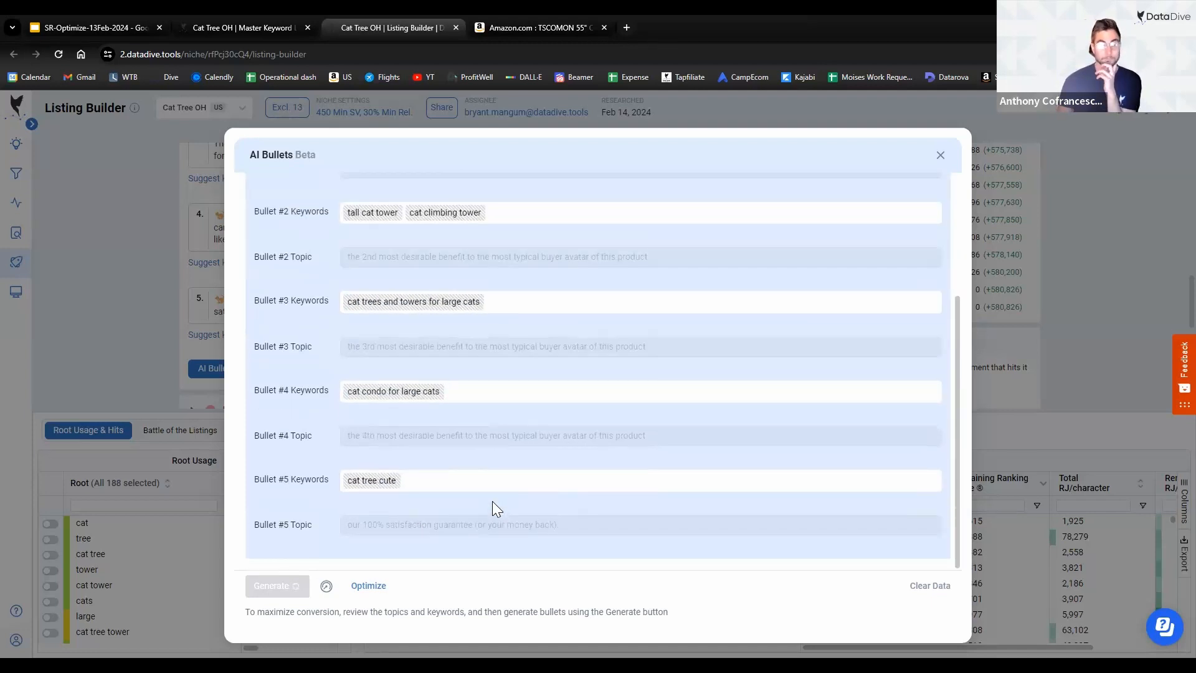
Step: Review the AI generated output with its Ranking Juice per bullet and use the bullets in the listing
scroll(603, 616, down, 5)
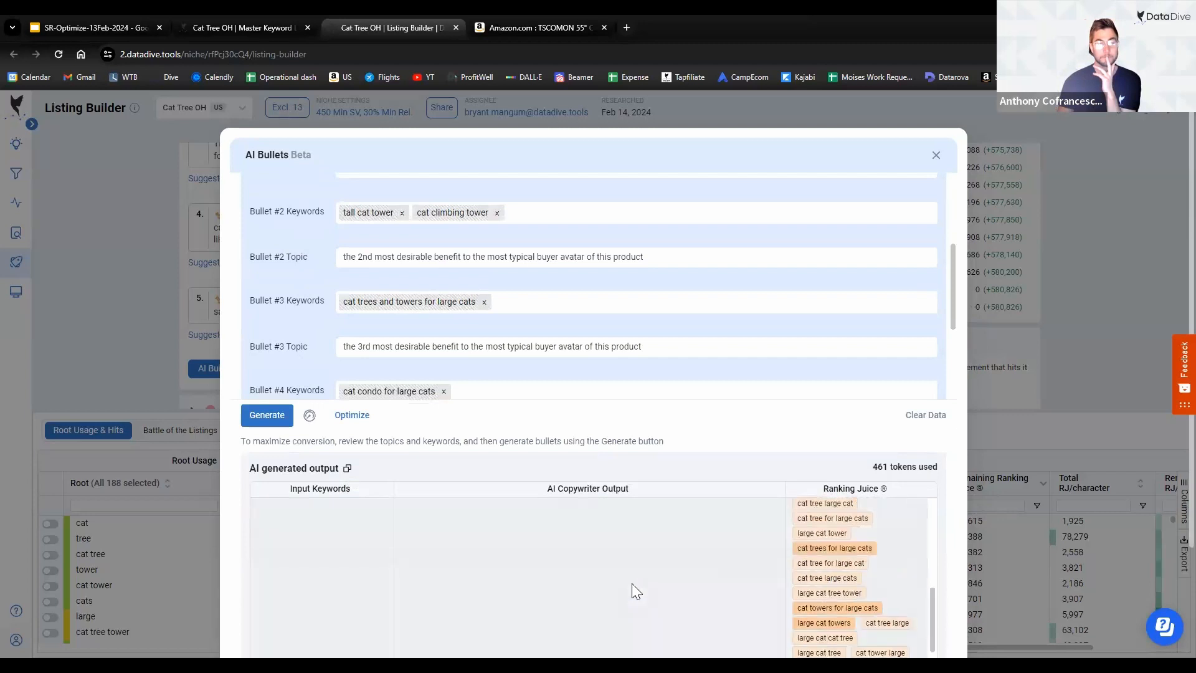
scroll(806, 615, up, 5)
scroll(740, 486, down, 2)
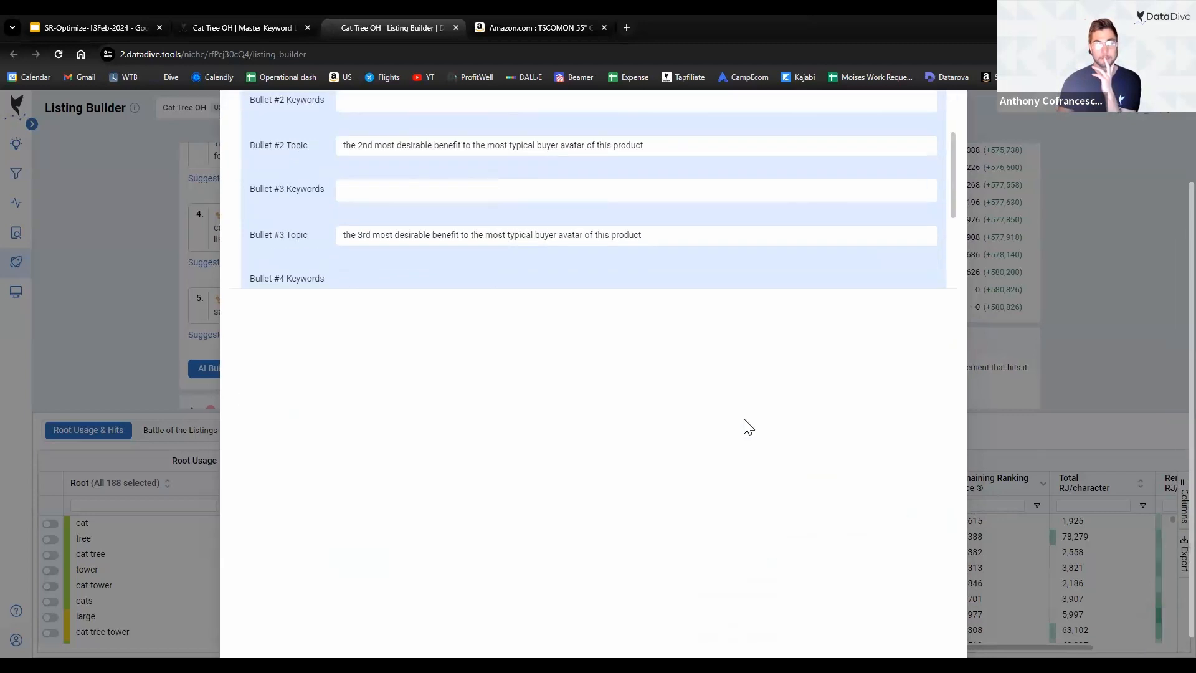
scroll(721, 444, down, 2)
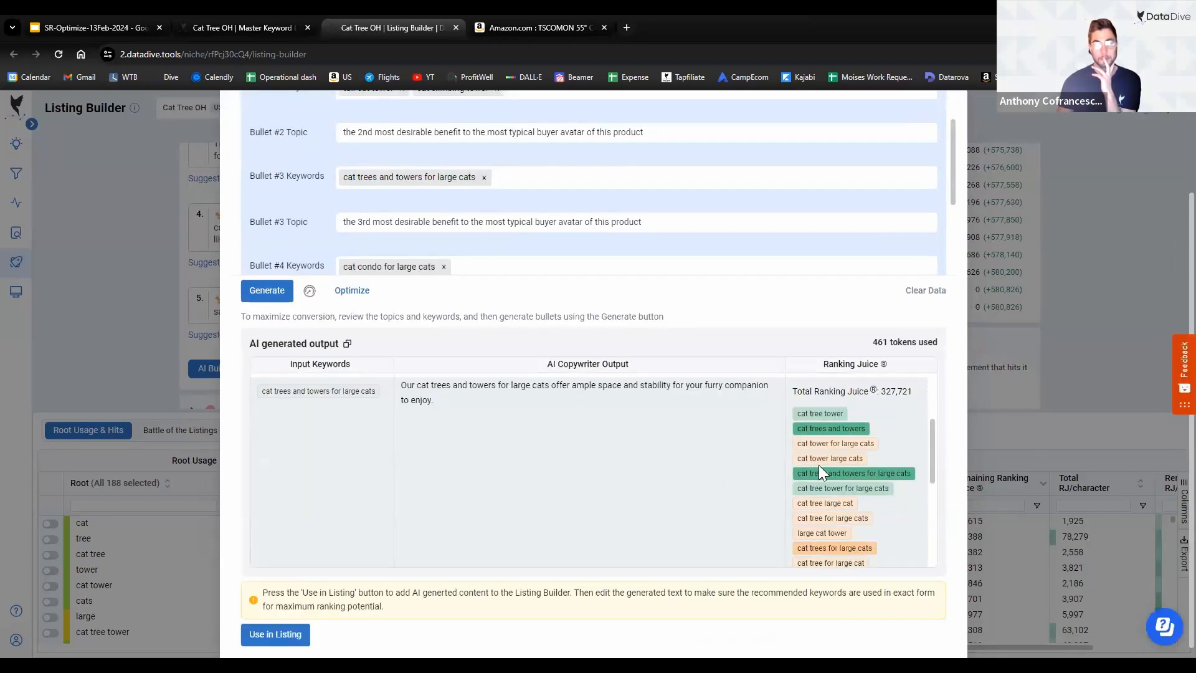
scroll(858, 444, down, 4)
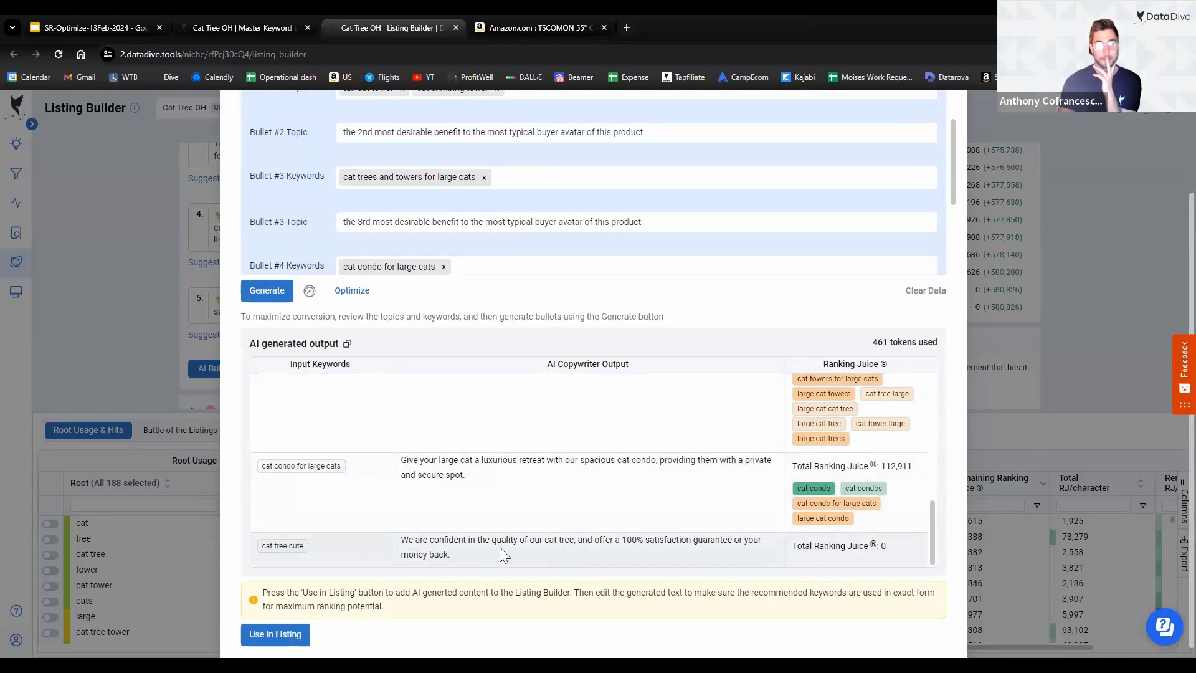
scroll(321, 563, down, 1)
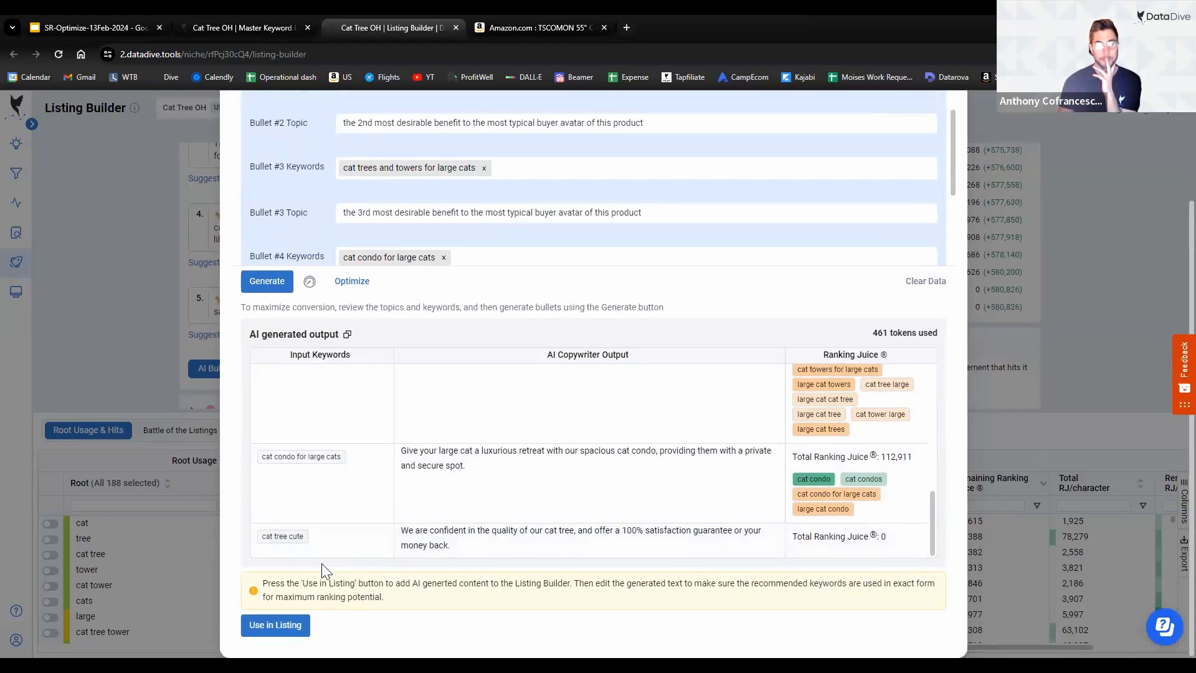
click(445, 258)
click(276, 625)
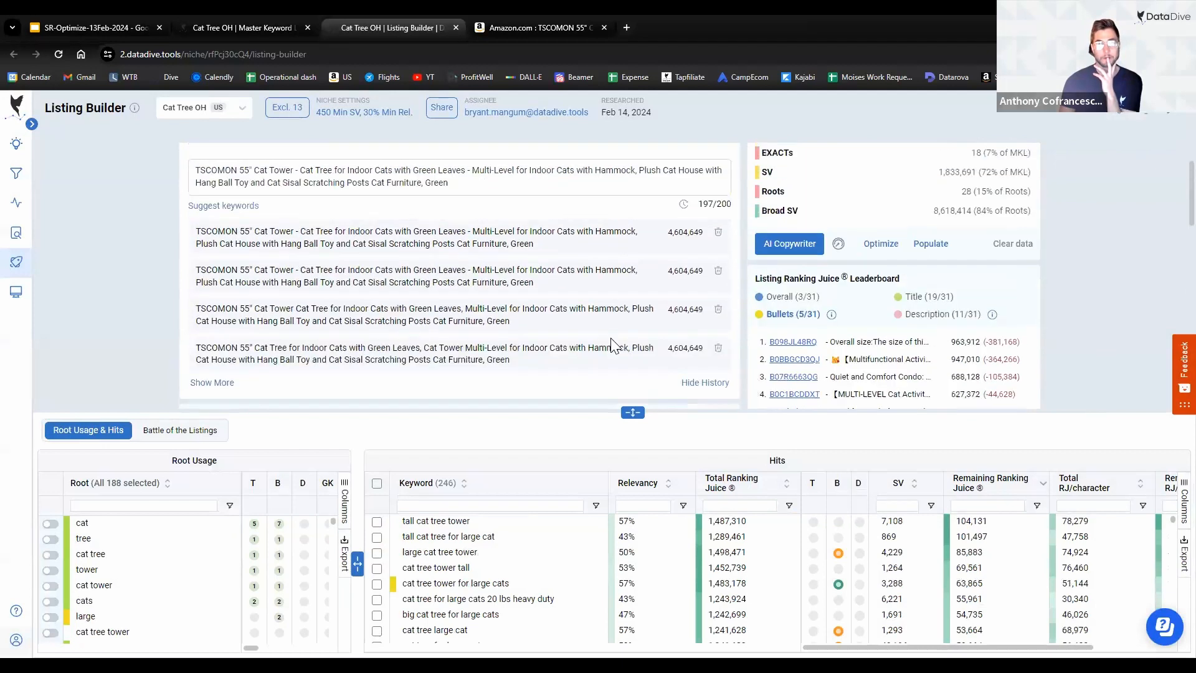
Step: Review the inserted bullets, their Ranking Juice, the listing's position on the Bullets leaderboard and the Flat File Format
scroll(688, 306, up, 1)
scroll(688, 310, down, 10)
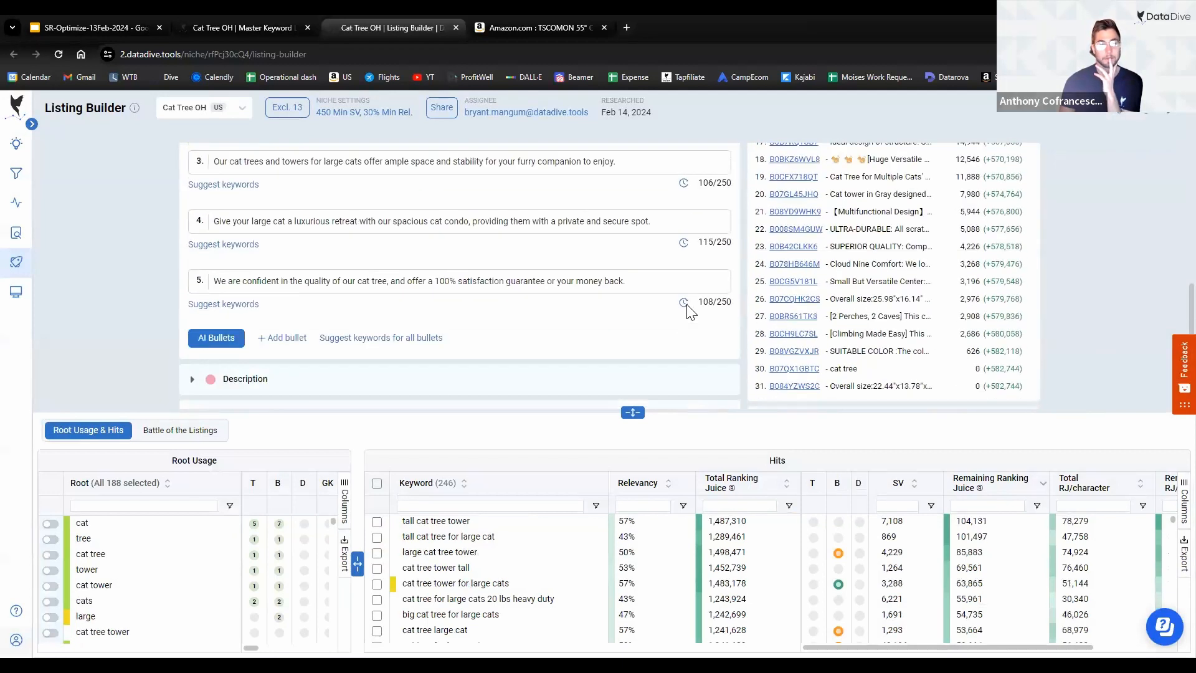
scroll(436, 336, up, 1)
scroll(507, 320, up, 5)
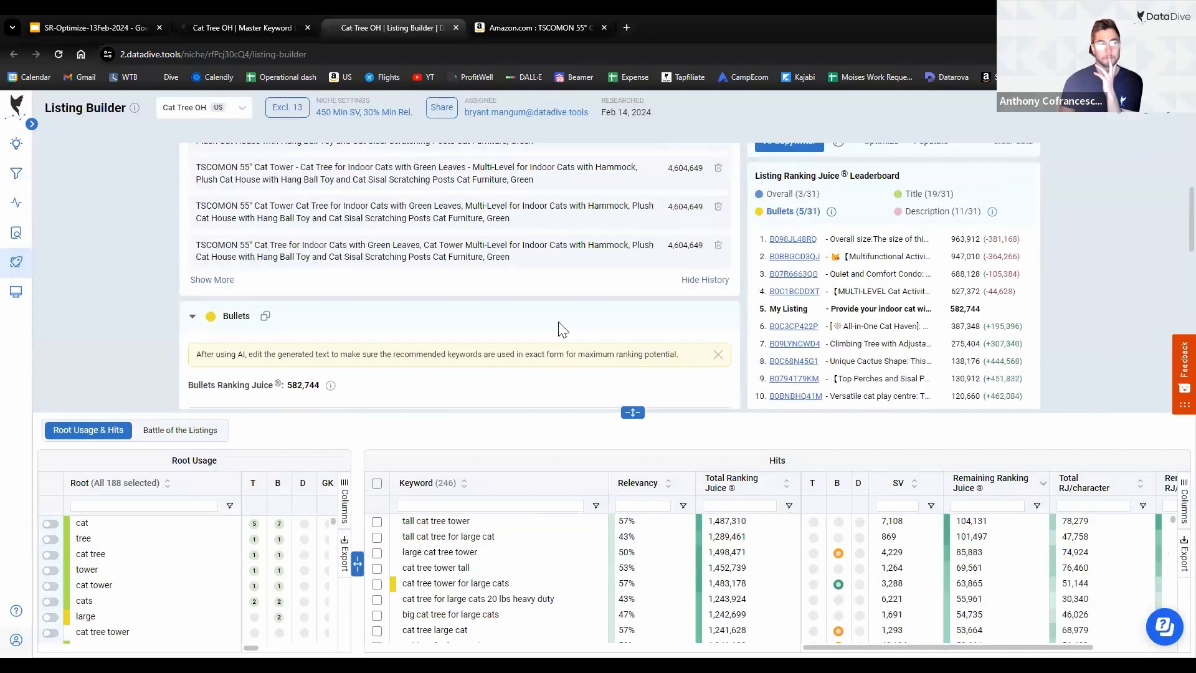
scroll(561, 339, down, 2)
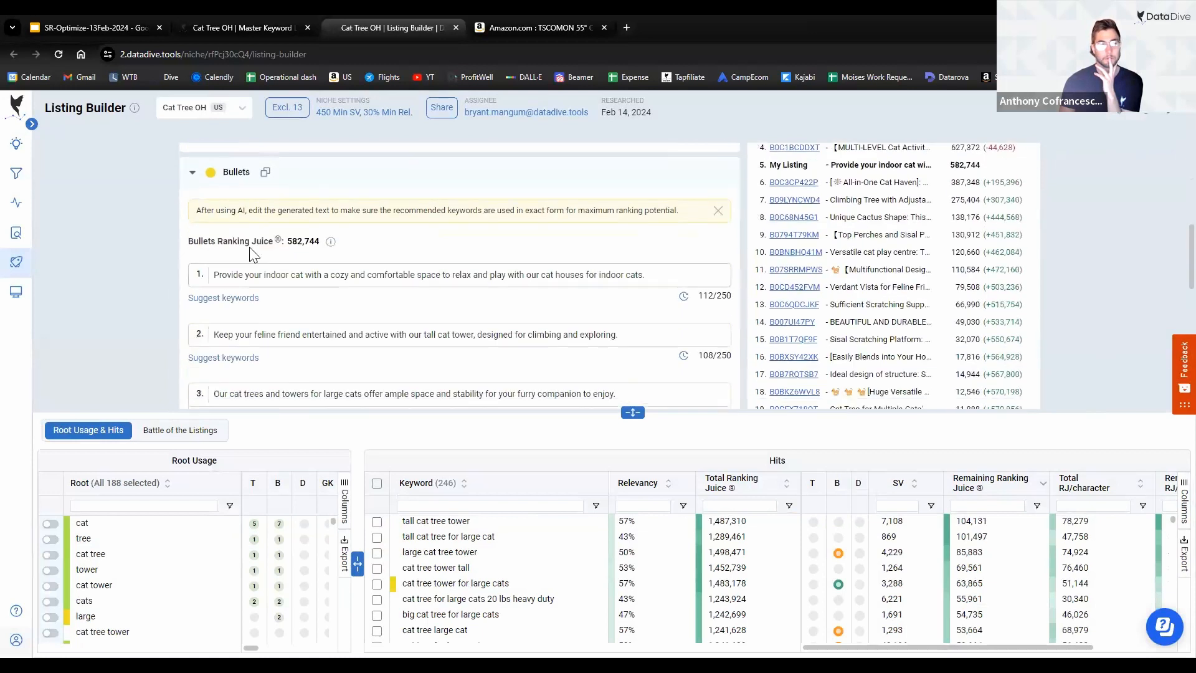
click(192, 175)
scroll(1011, 296, up, 3)
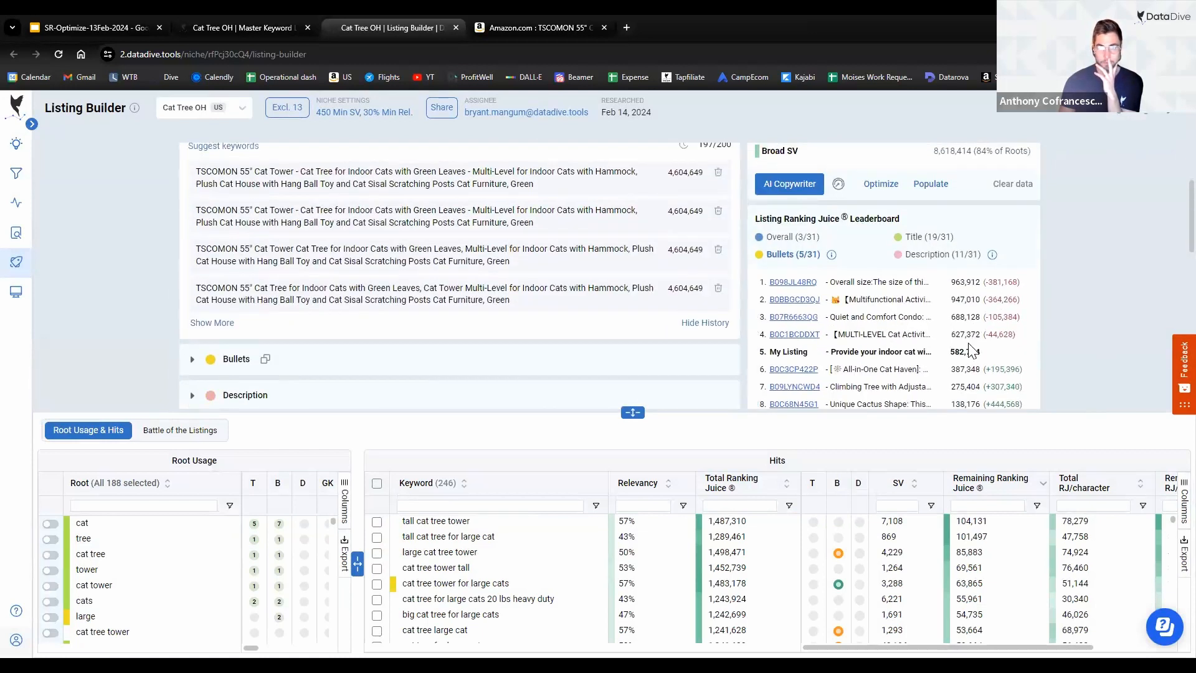
scroll(851, 383, down, 5)
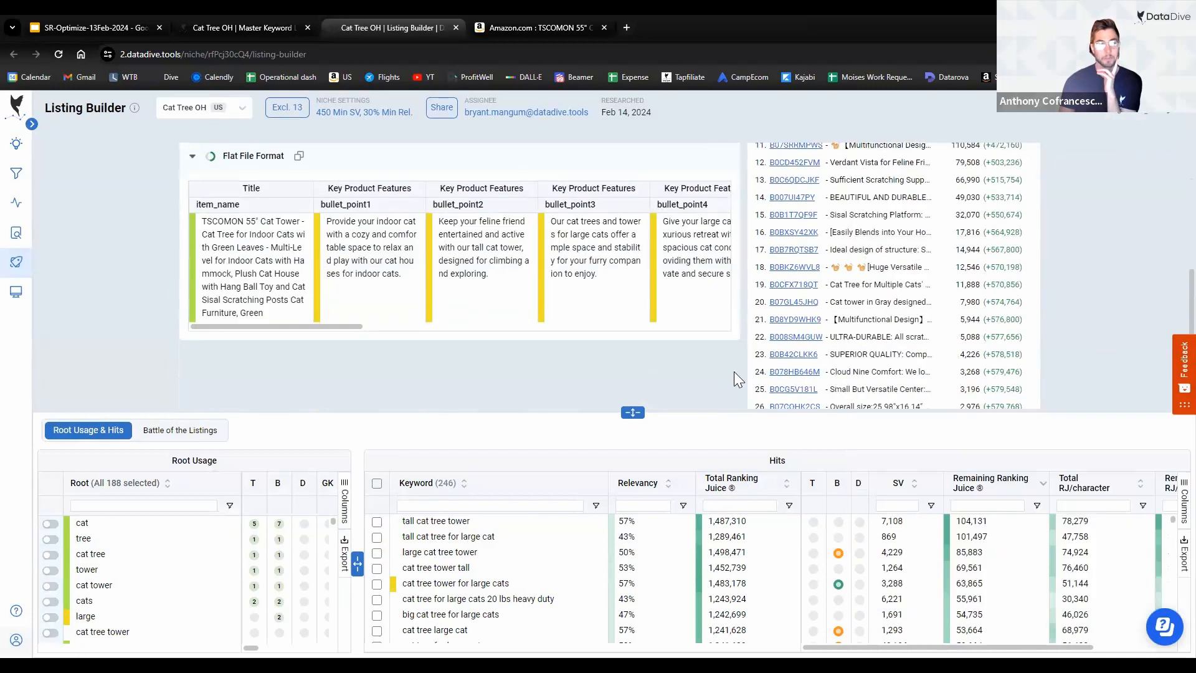
scroll(259, 297, up, 4)
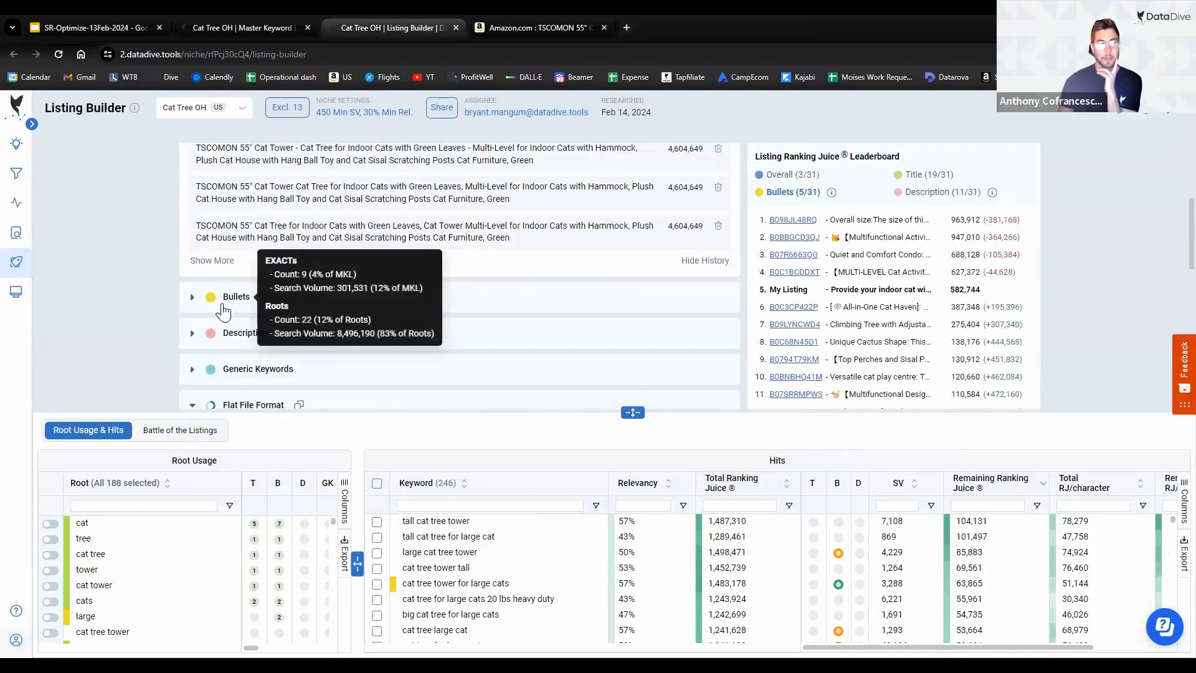
Step: Reopen AI Bullets from the Bullets section, check the generated output row for "cat tree cute", and close the dialog
click(255, 298)
scroll(287, 333, down, 5)
scroll(287, 333, down, 2)
click(215, 259)
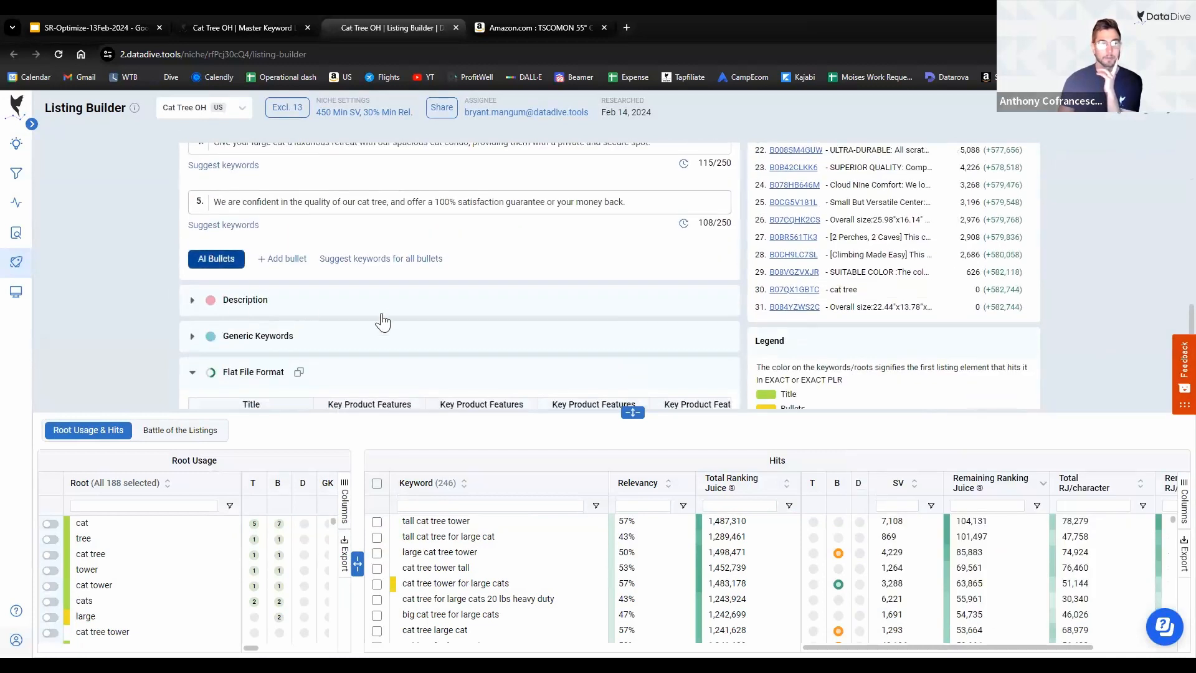
scroll(425, 513, down, 6)
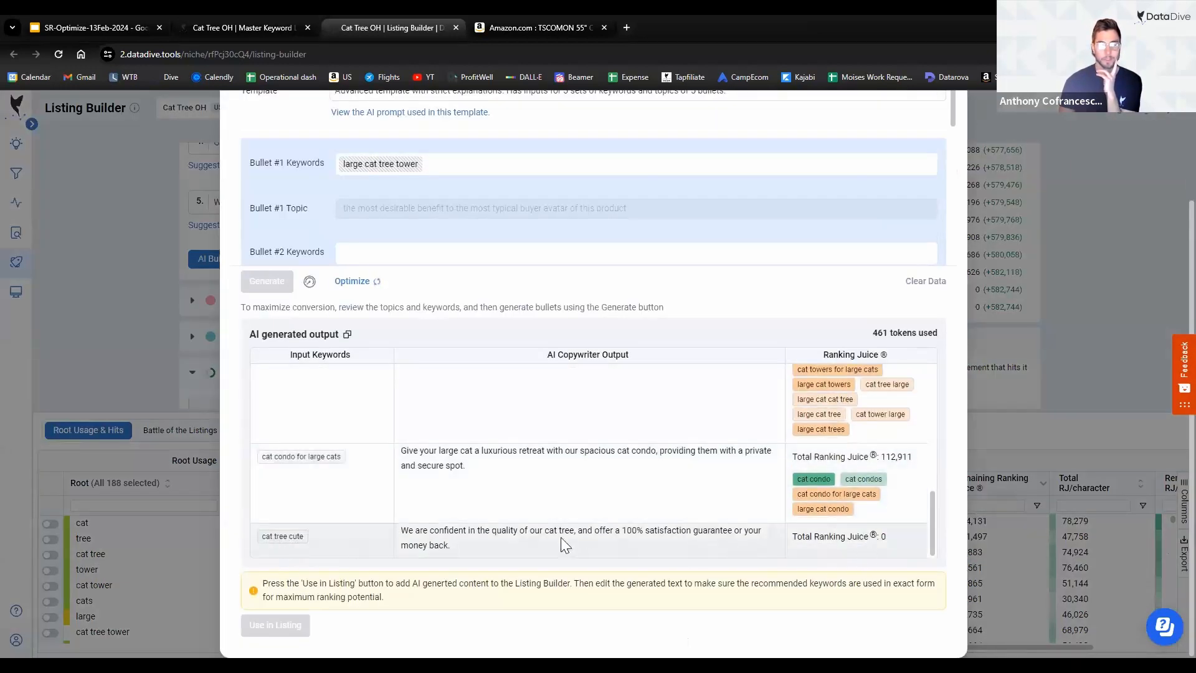
click(305, 538)
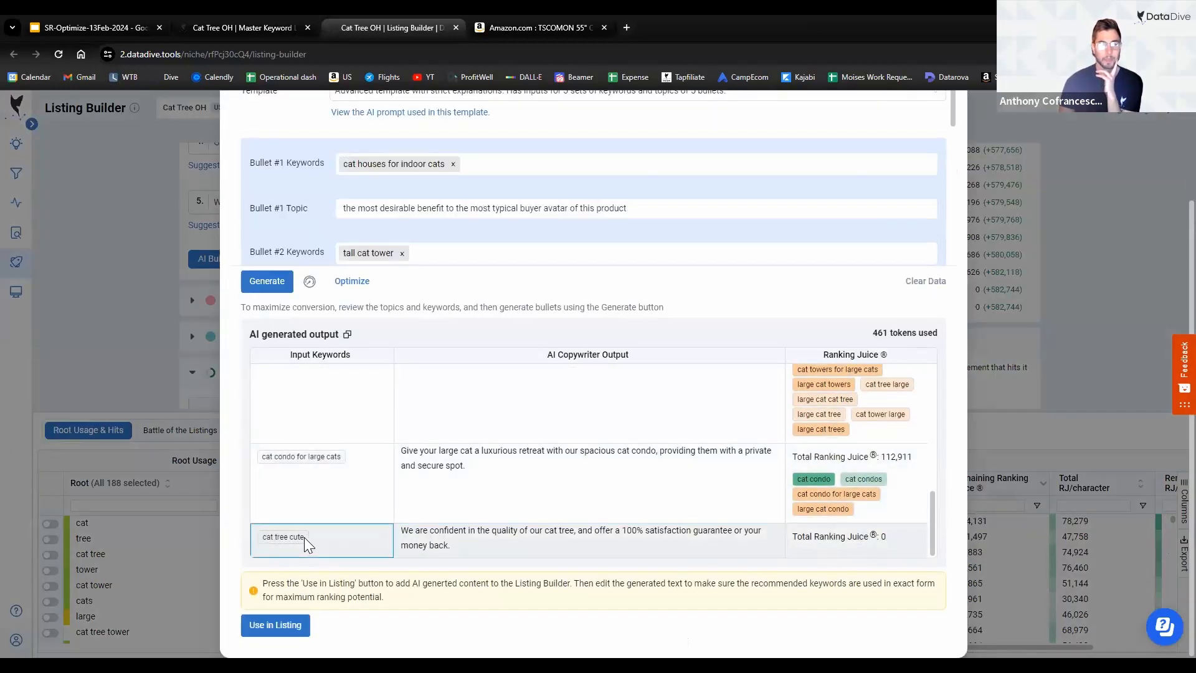
right_click(299, 537)
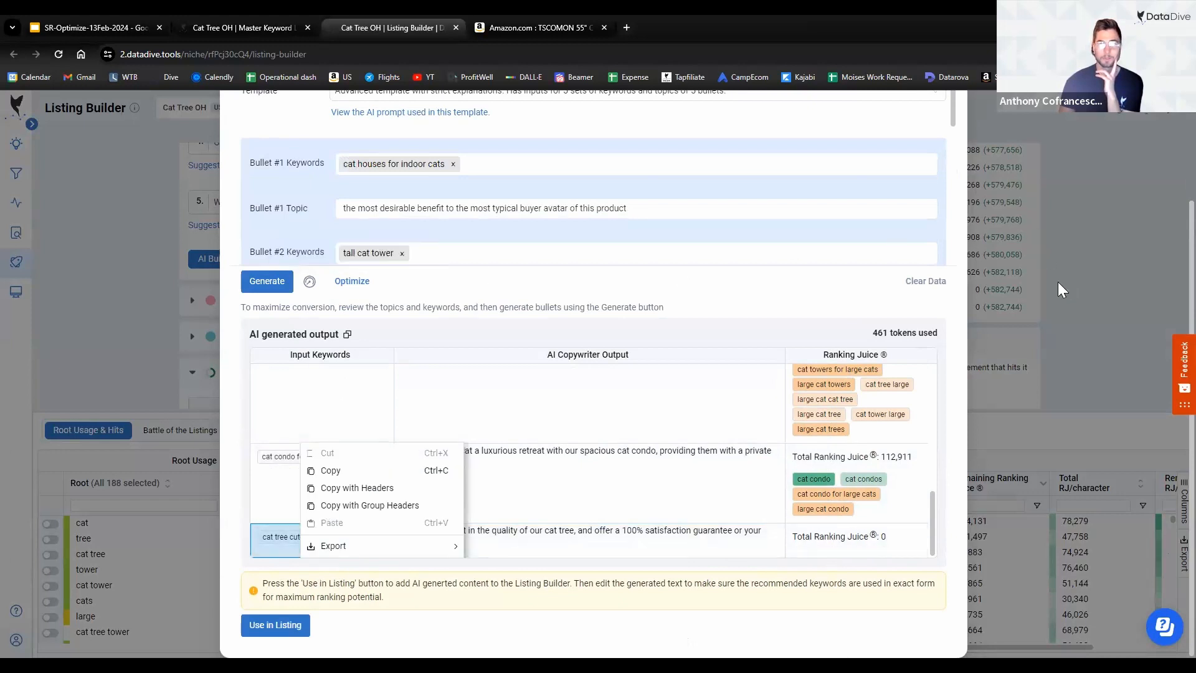
scroll(934, 160, up, 3)
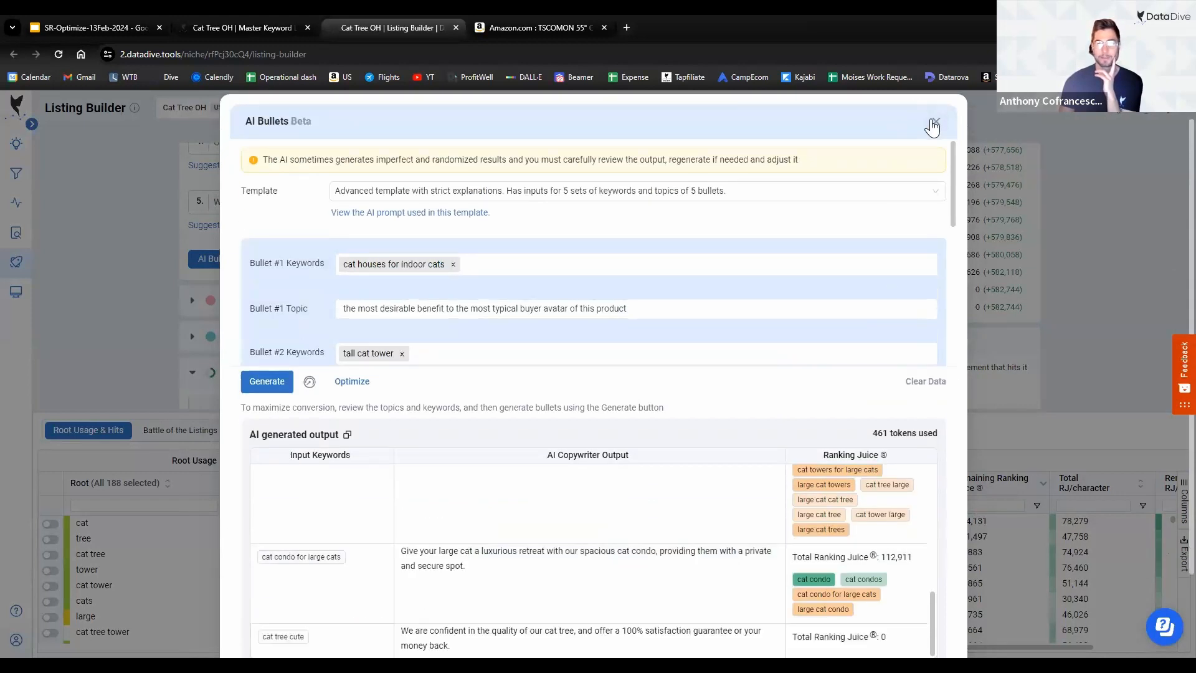
key(Escape)
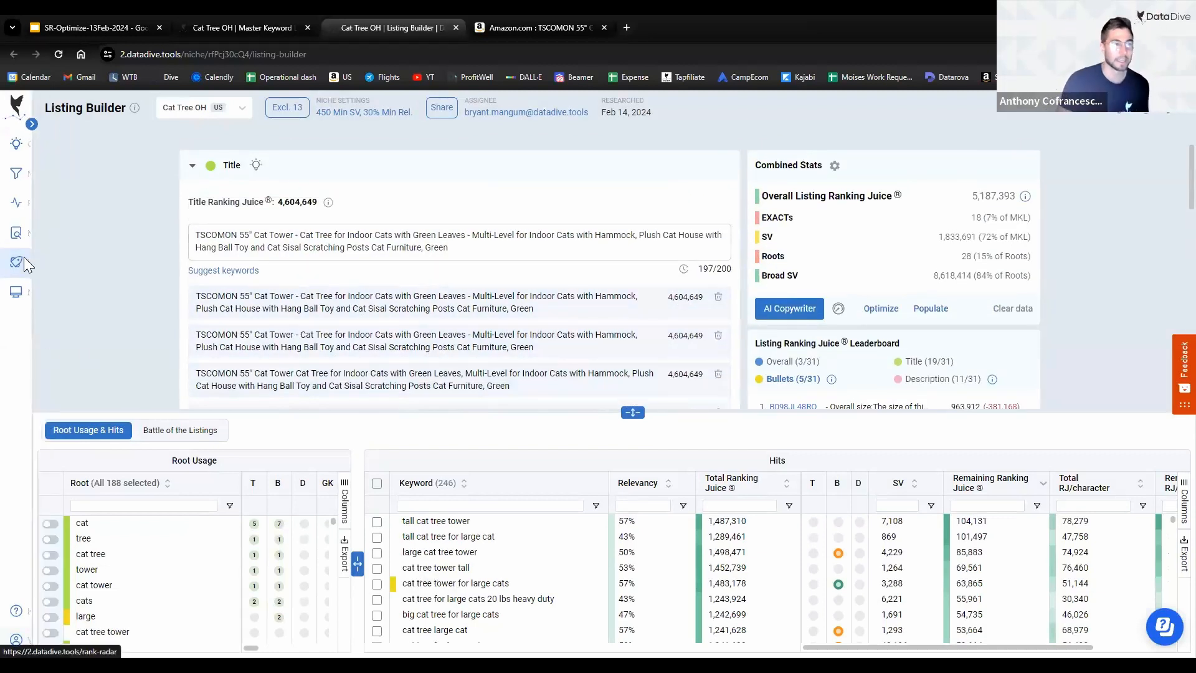
Step: Open Rank Radar in a separate browser tab and switch to it
right_click(48, 196)
click(113, 216)
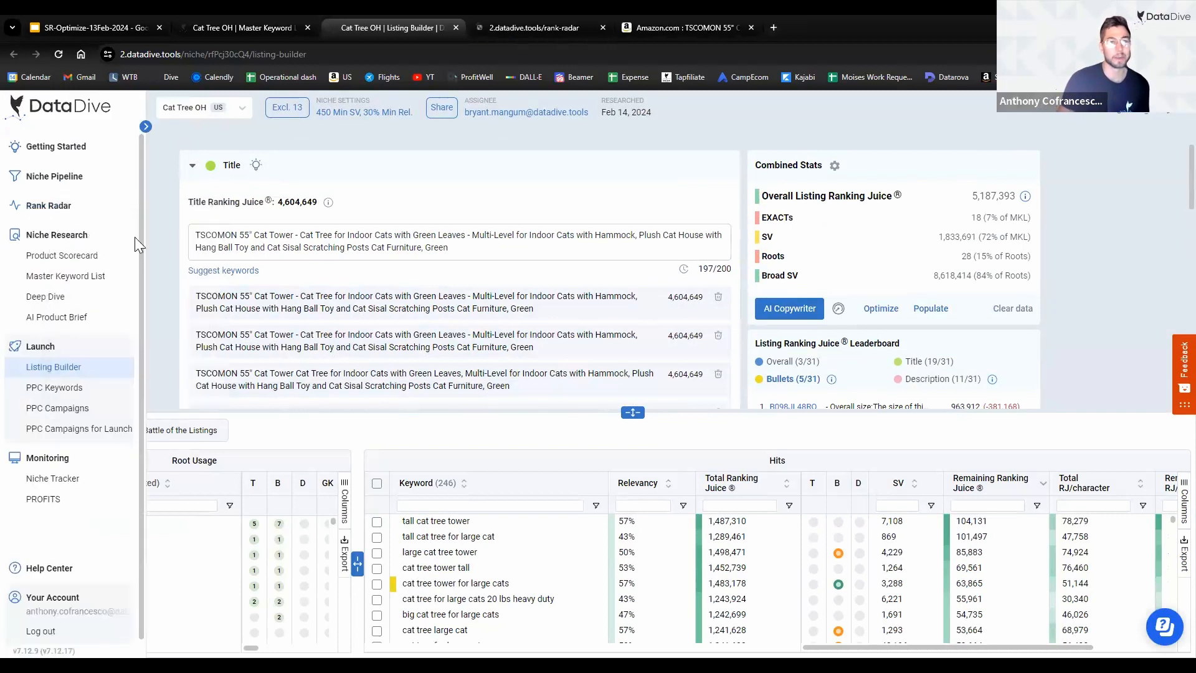
click(551, 24)
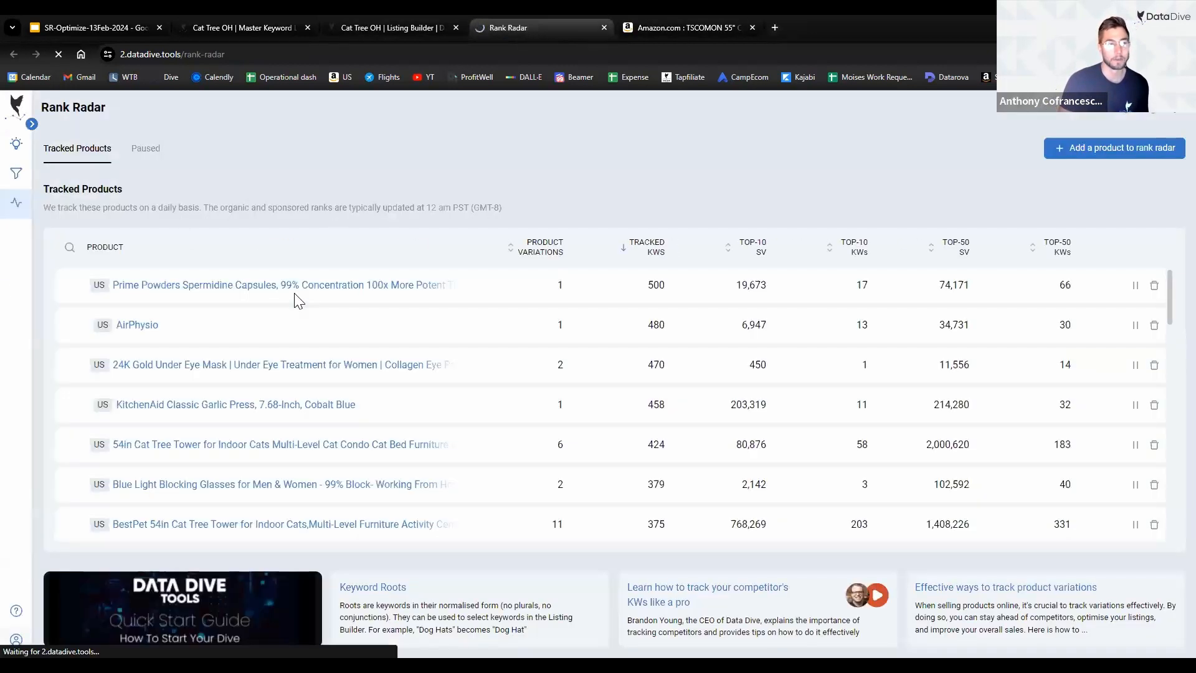
Step: Find the TSCOMON 52" Cat Tree among the tracked products, open its keyword ranking heatmap and activate the keyword search
scroll(279, 450, down, 5)
scroll(279, 457, down, 8)
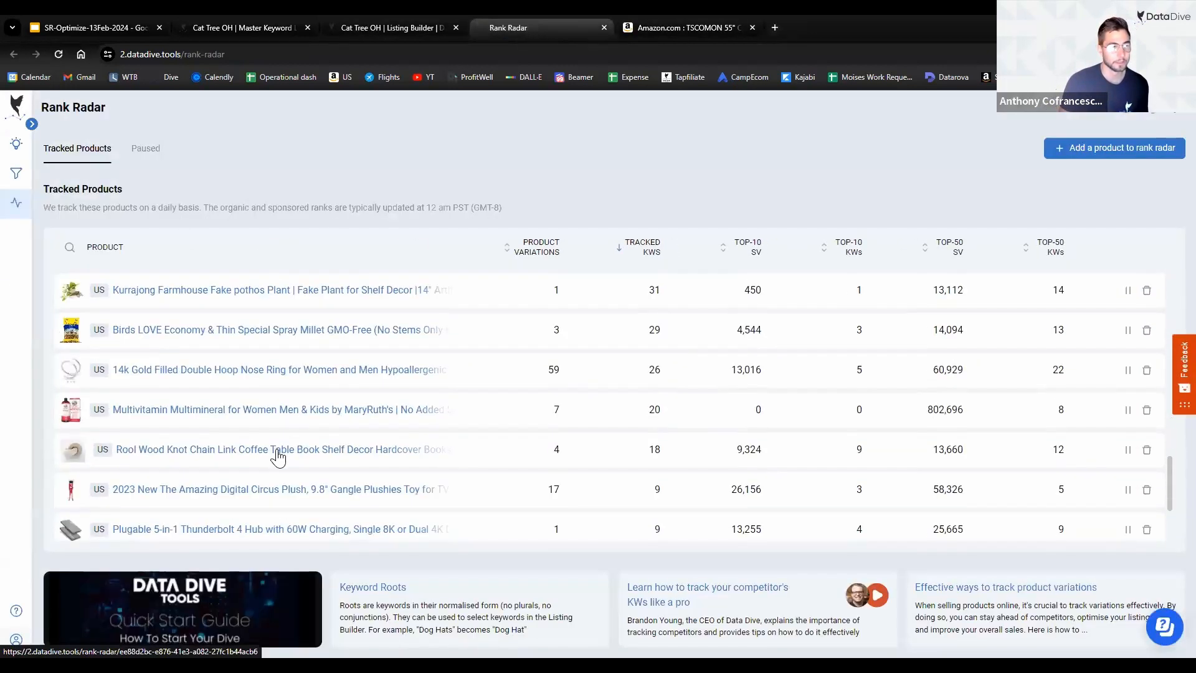
scroll(279, 457, down, 2)
scroll(266, 472, up, 6)
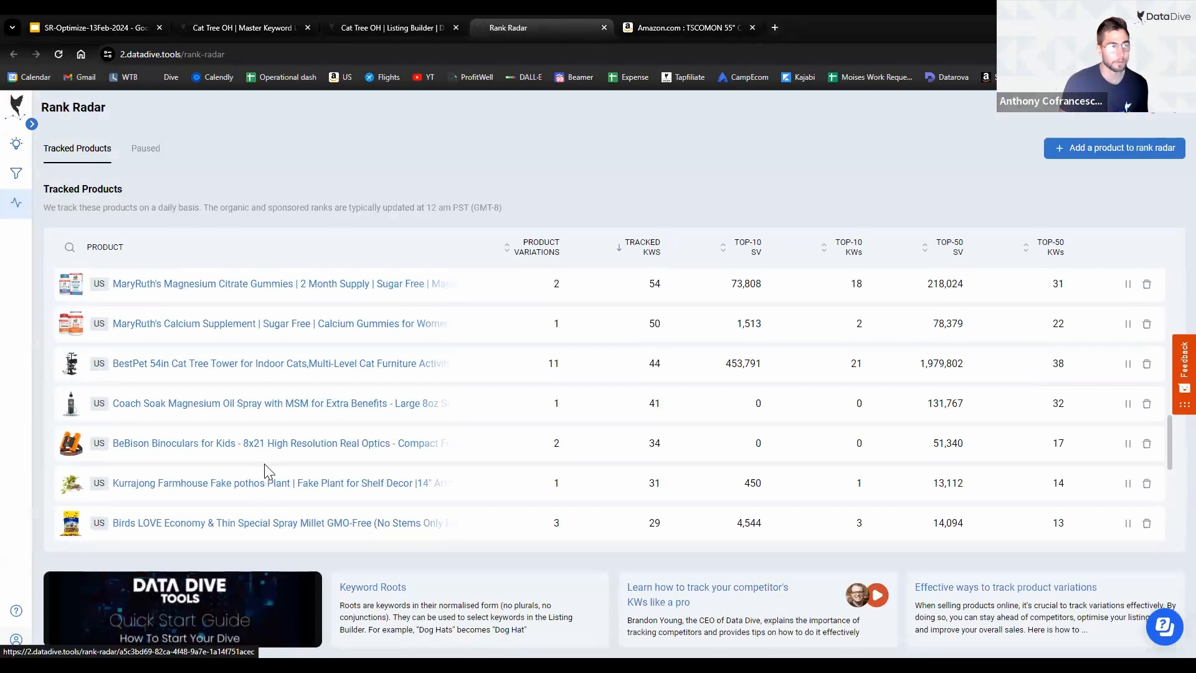
click(260, 318)
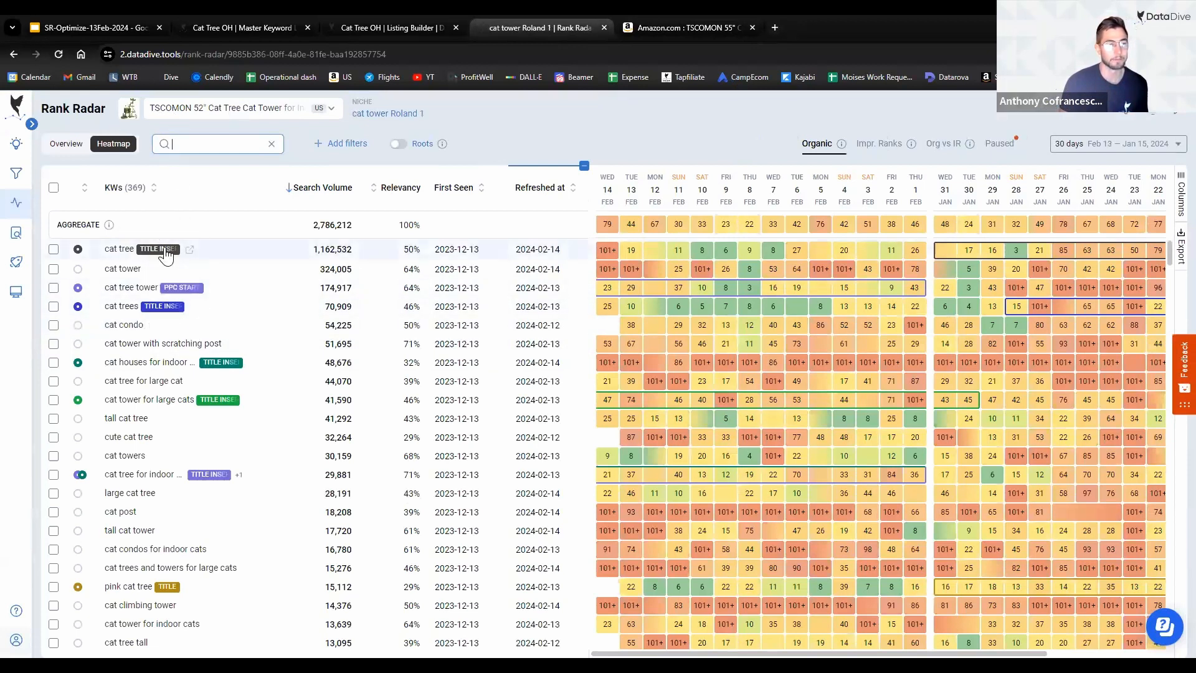
click(212, 144)
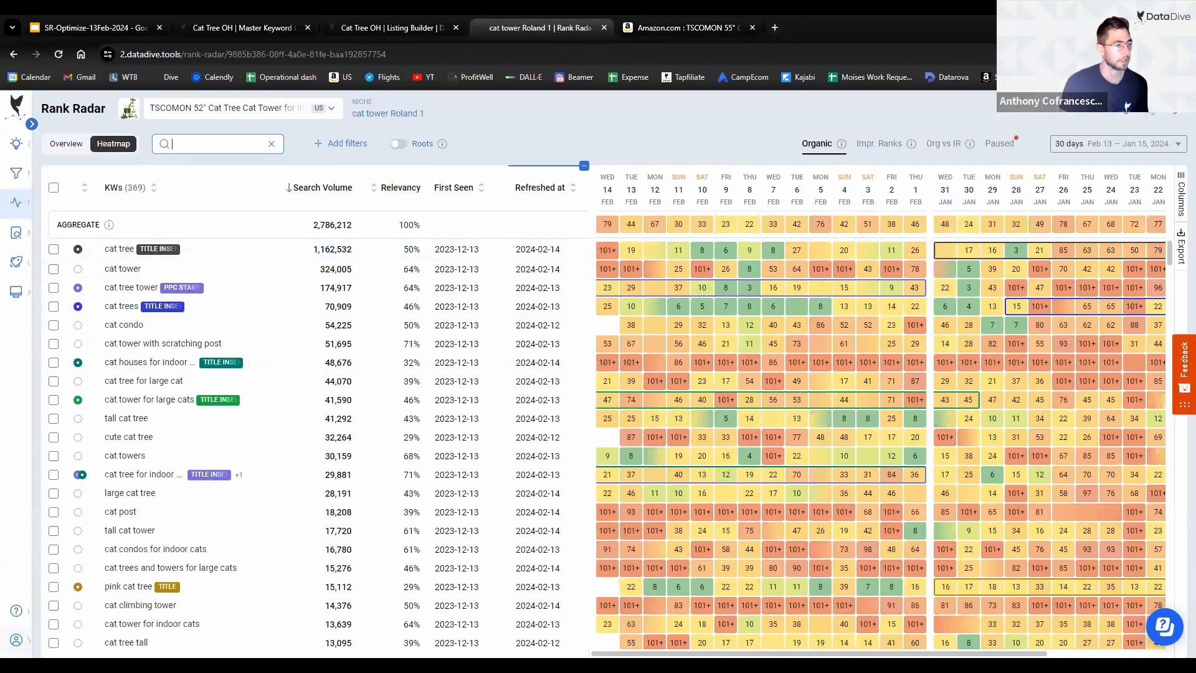